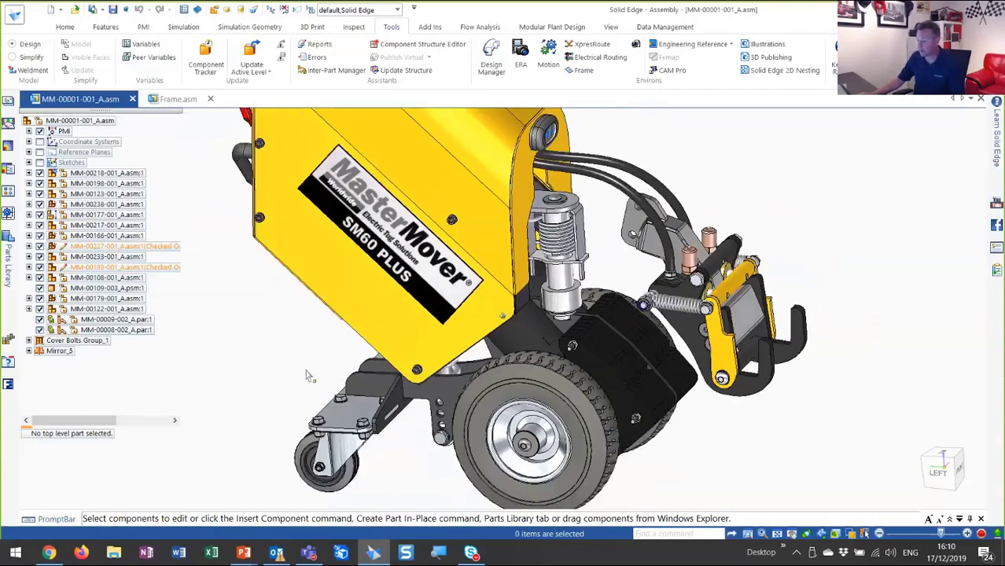
{"action": "mouse_move", "coordinate": [681, 216]}
{"action": "middle_mouse_down"}
{"action": "mouse_move", "coordinate": [708, 258]}
{"action": "mouse_move", "coordinate": [703, 229]}
{"action": "mouse_move", "coordinate": [685, 231]}
{"action": "middle_mouse_up"}
{"action": "scroll", "coordinate": [696, 236], "scroll_direction": "up", "scroll_amount": 2}
{"action": "scroll", "coordinate": [702, 229], "scroll_direction": "down", "scroll_amount": 2}
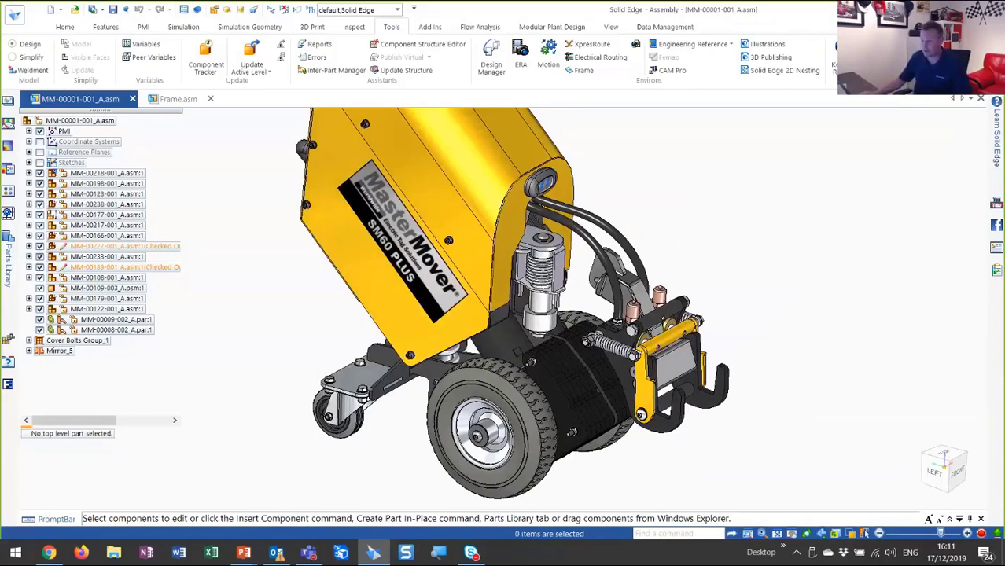
{"action": "left_click", "coordinate": [69, 29]}
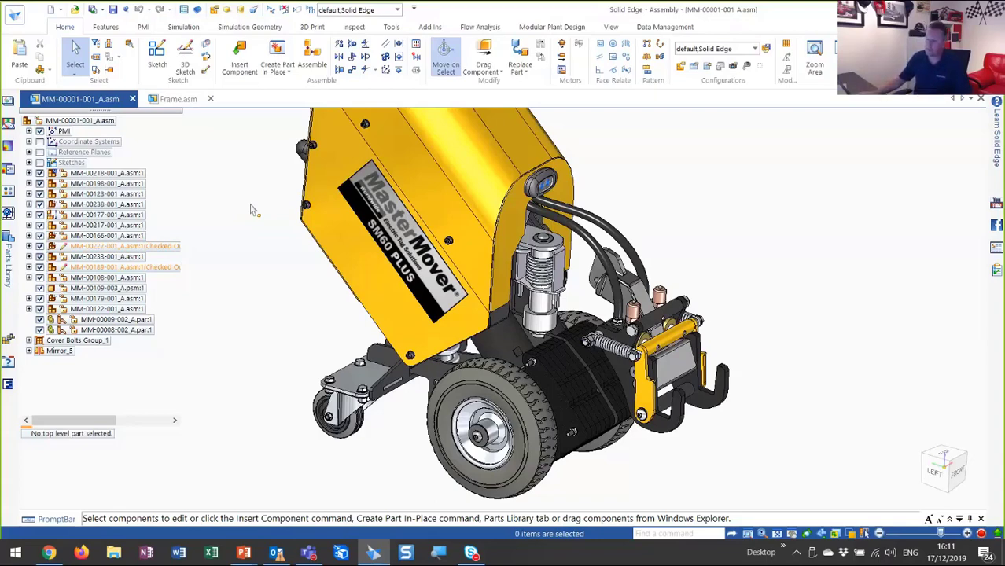
Review the recommended learning path for SolidWorks users from the Learn page, and return to the assembly.
{"action": "left_click", "coordinate": [14, 21]}
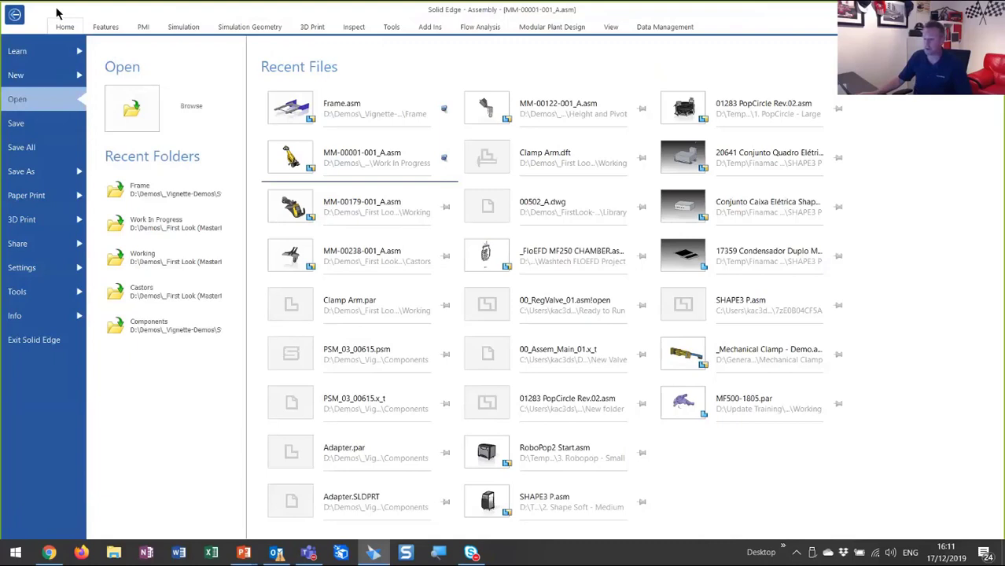
{"action": "left_click", "coordinate": [48, 55]}
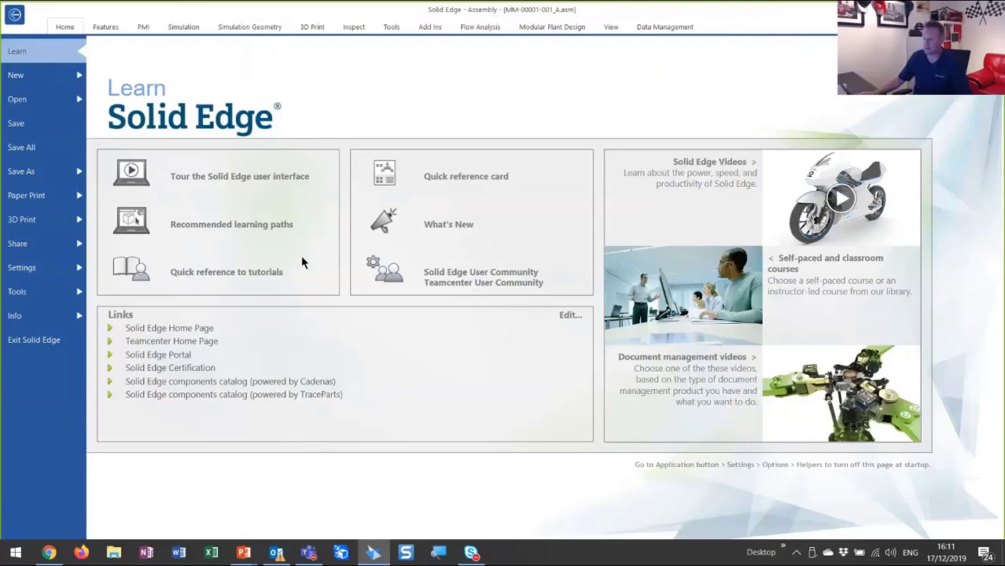
{"action": "left_click", "coordinate": [271, 226]}
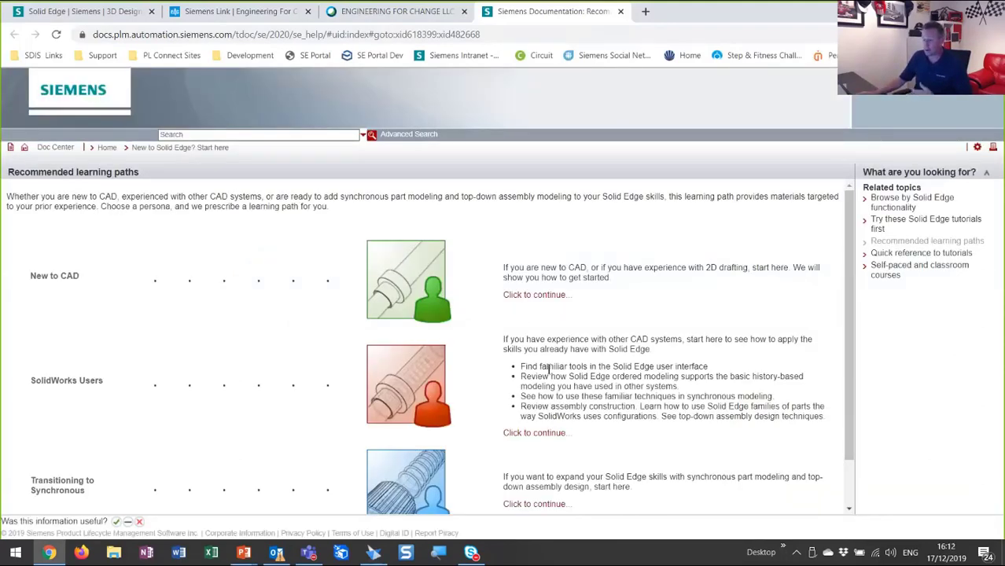
{"action": "scroll", "coordinate": [570, 393], "scroll_direction": "down", "scroll_amount": 1}
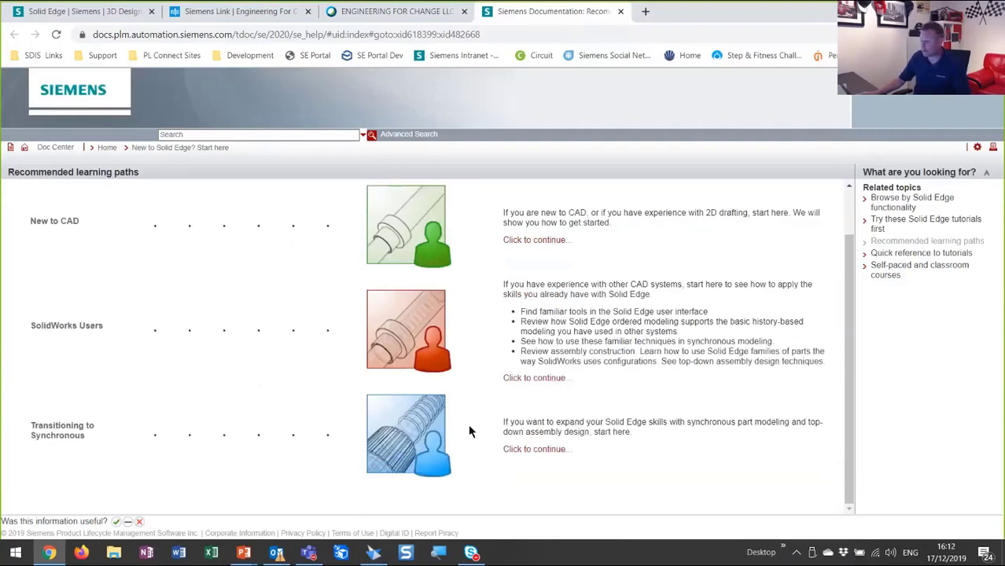
{"action": "left_click", "coordinate": [661, 388]}
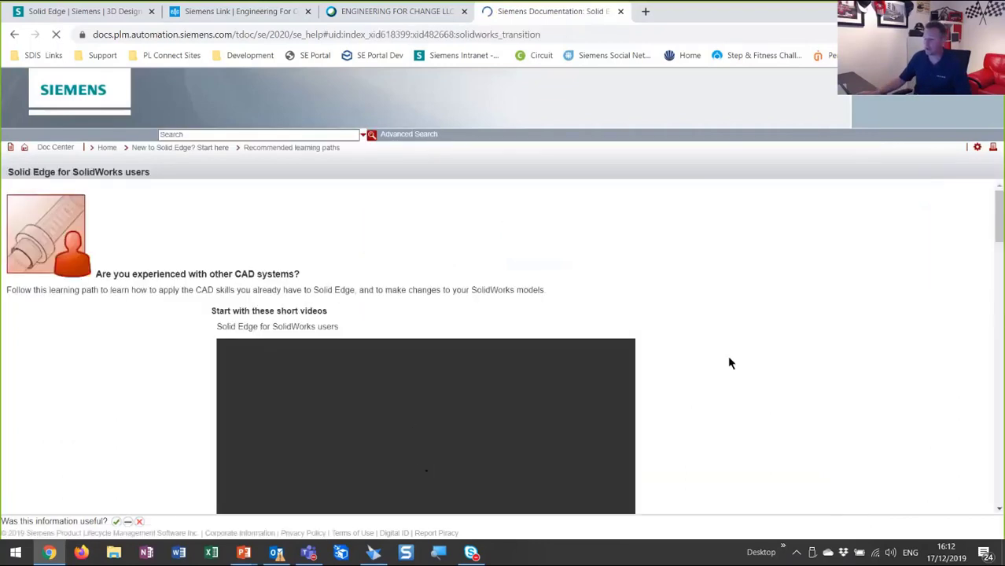
{"action": "scroll", "coordinate": [732, 364], "scroll_direction": "down", "scroll_amount": 3}
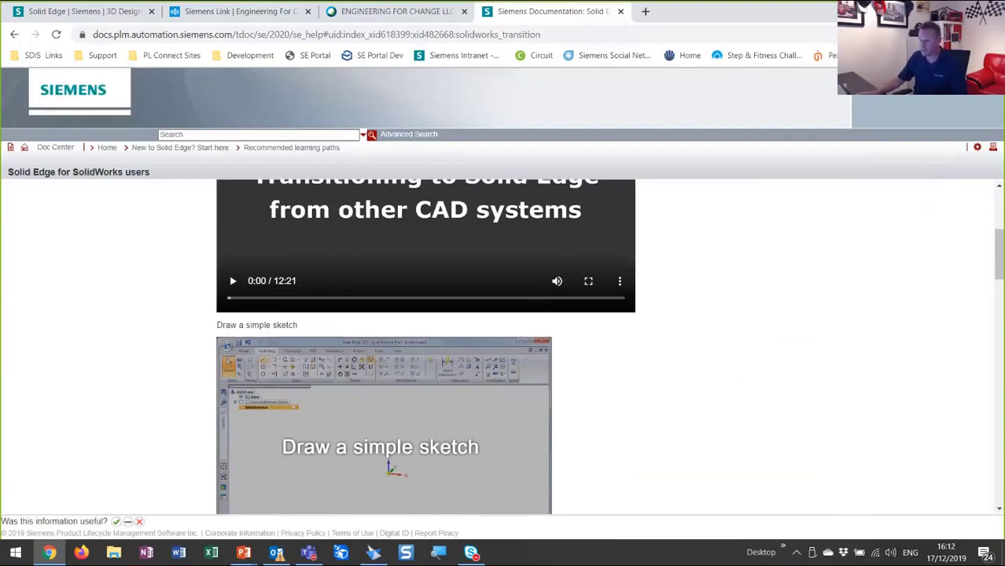
{"action": "key", "text": "alt+Tab"}
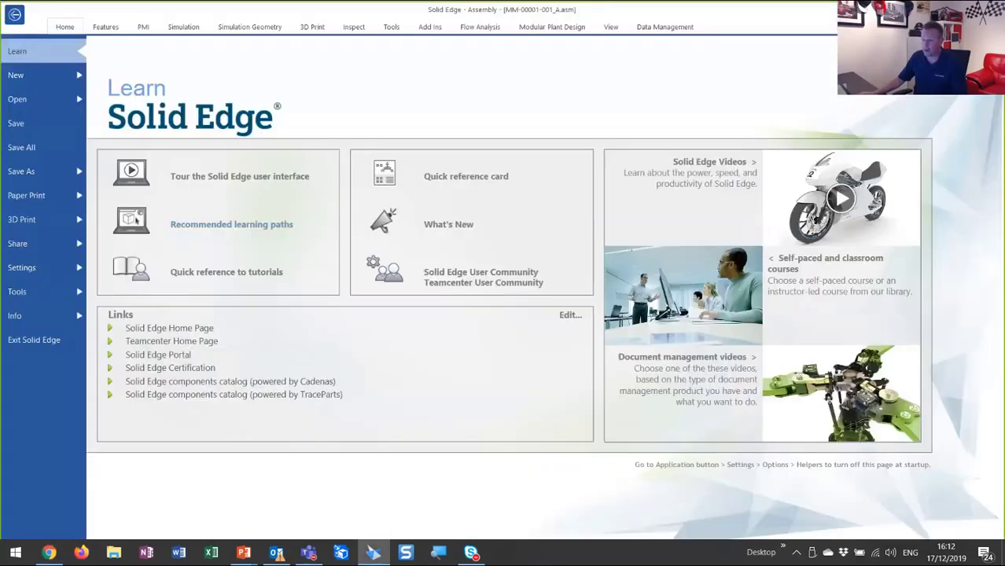
{"action": "left_click", "coordinate": [20, 19]}
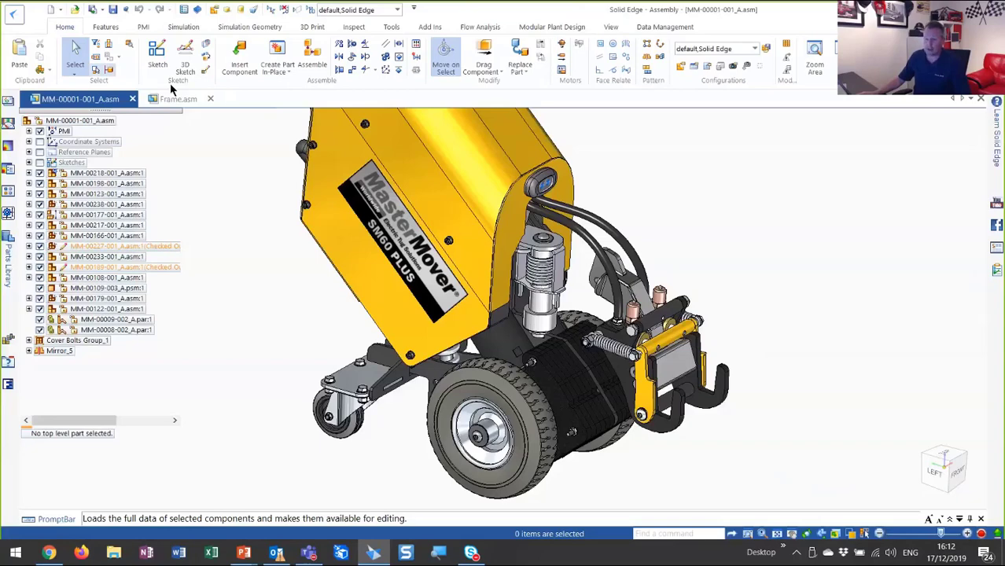
Expand the MM-00218-001_A subassembly to view its parts, and collapse it again.
{"action": "scroll", "coordinate": [120, 346], "scroll_direction": "down", "scroll_amount": 2}
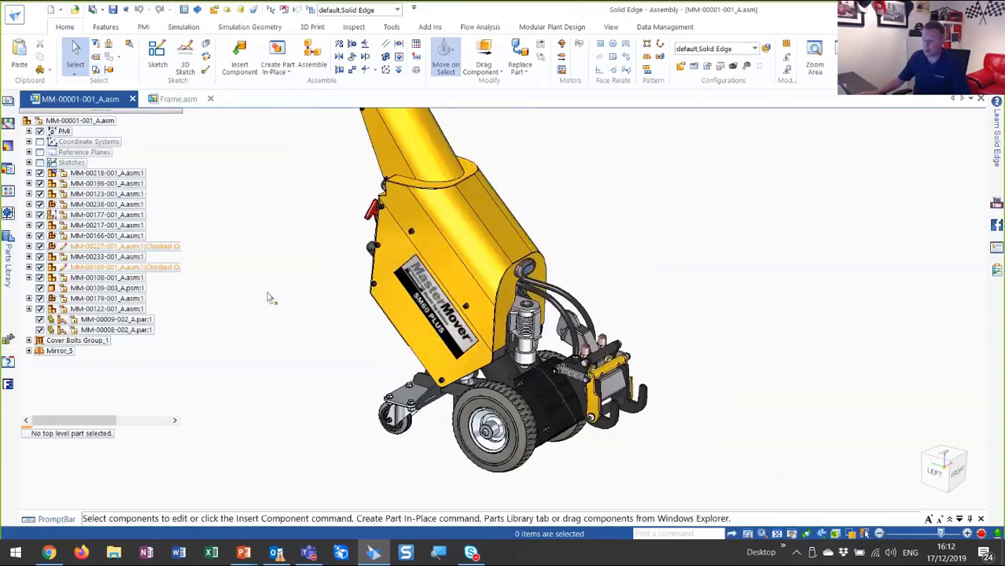
{"action": "left_click", "coordinate": [32, 180]}
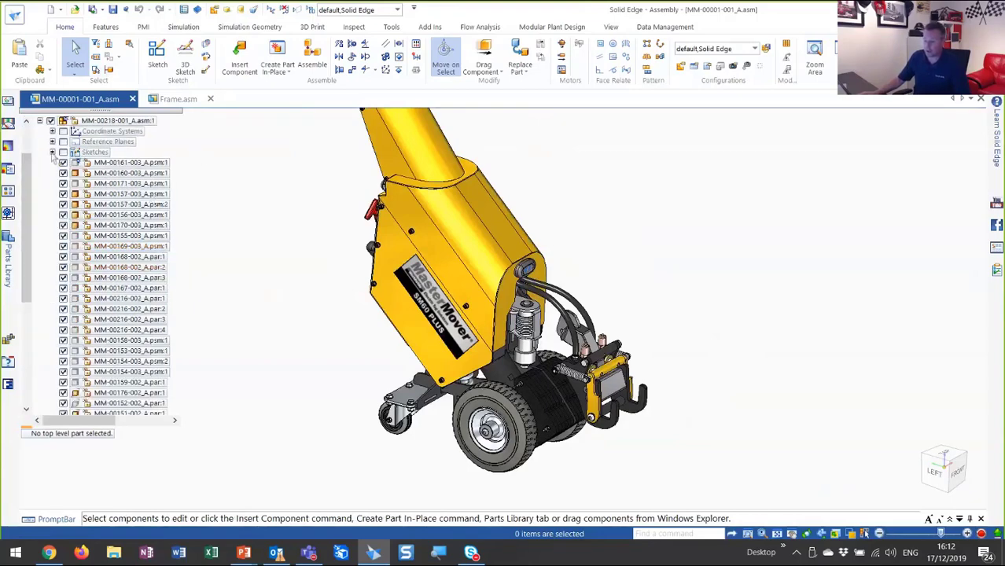
{"action": "left_click", "coordinate": [38, 122]}
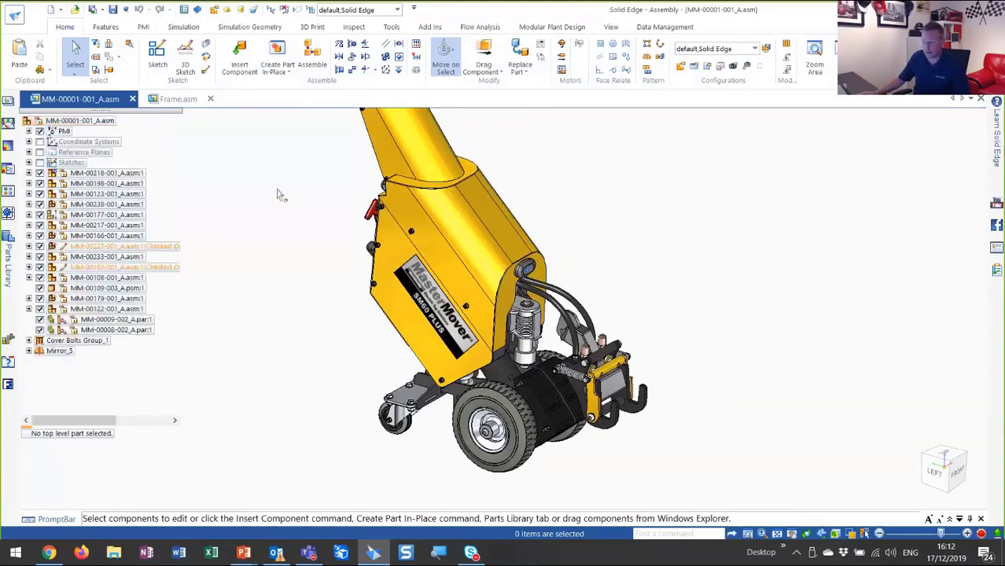
Hide the MM-00189-001_A cover subassembly and examine the coil spring, hoses and hitch mechanism up close.
{"action": "left_click", "coordinate": [40, 268]}
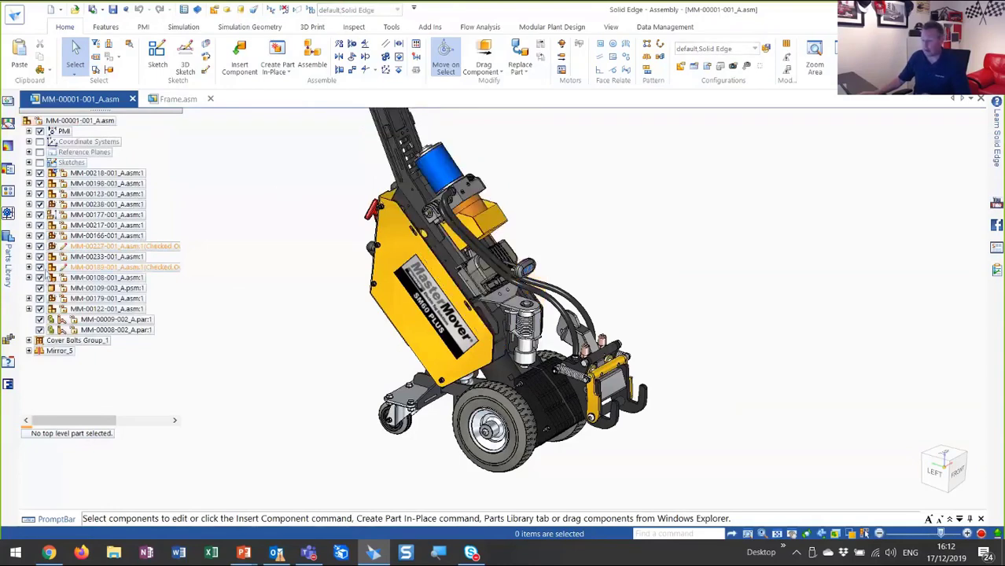
{"action": "scroll", "coordinate": [582, 412], "scroll_direction": "up", "scroll_amount": 2}
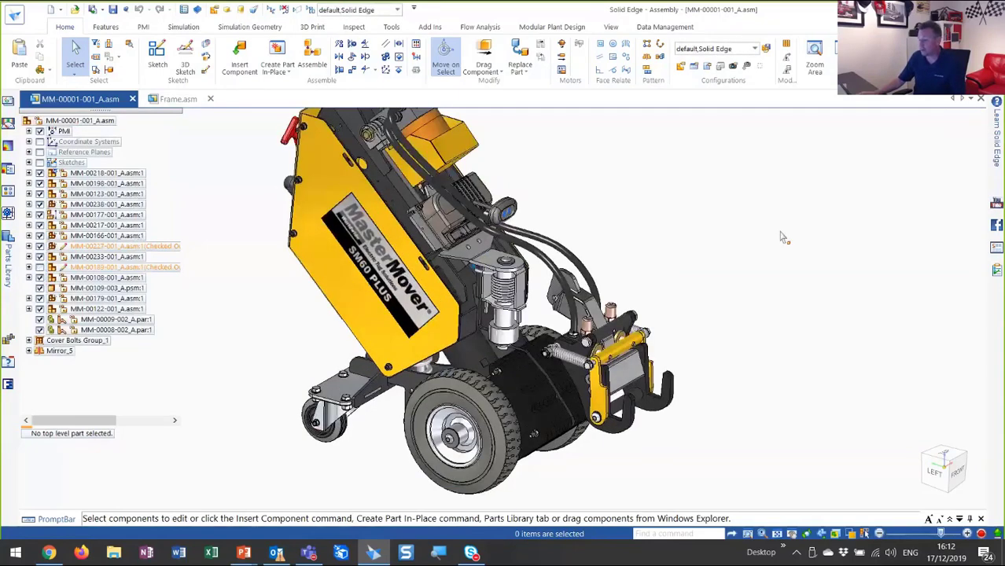
{"action": "middle_click_drag", "start_coordinate": [782, 237], "coordinate": [780, 198]}
{"action": "scroll", "coordinate": [781, 199], "scroll_direction": "up", "scroll_amount": 3}
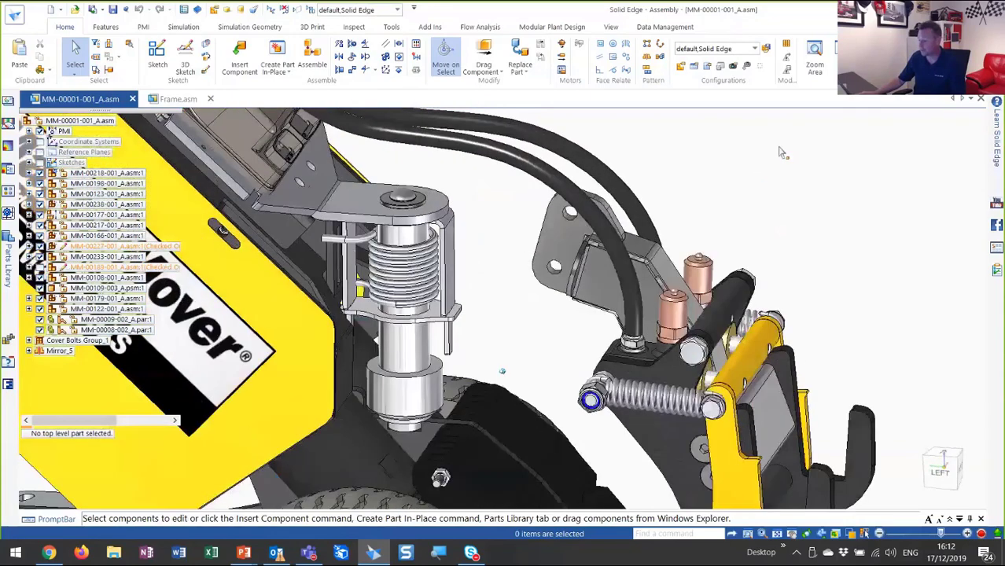
{"action": "scroll", "coordinate": [781, 153], "scroll_direction": "up", "scroll_amount": 2}
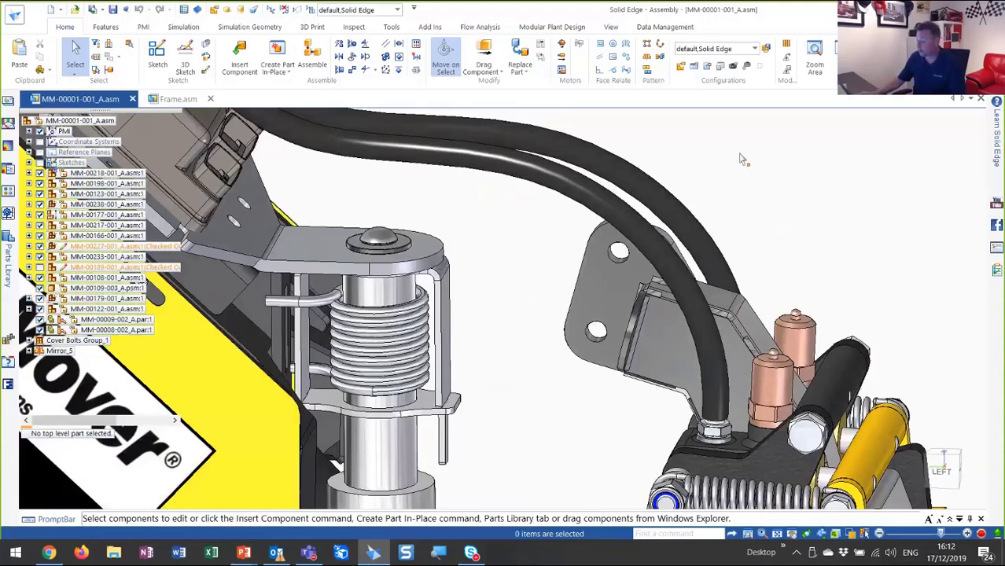
{"action": "mouse_move", "coordinate": [743, 177]}
{"action": "middle_mouse_down"}
{"action": "mouse_move", "coordinate": [747, 207]}
{"action": "mouse_move", "coordinate": [700, 259]}
{"action": "middle_mouse_up"}
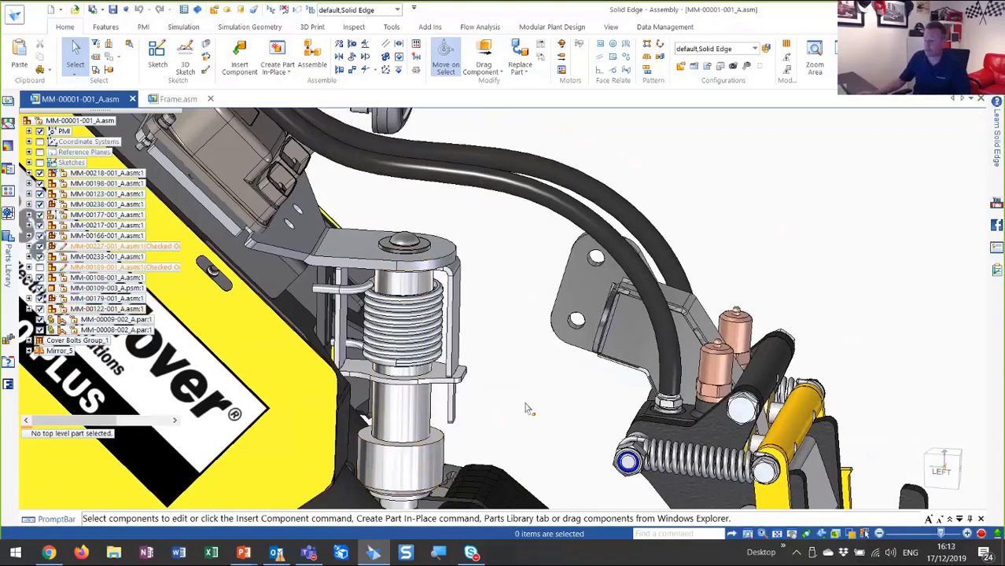
Create a new part from the ISO Part template and show its base reference planes.
{"action": "left_click", "coordinate": [19, 22]}
{"action": "left_click", "coordinate": [16, 74]}
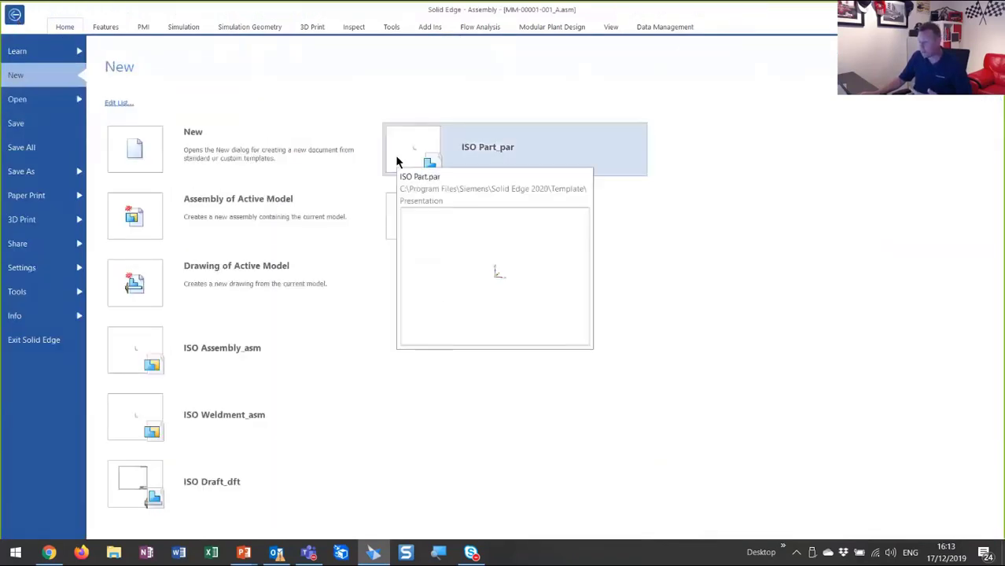
{"action": "left_click", "coordinate": [396, 162]}
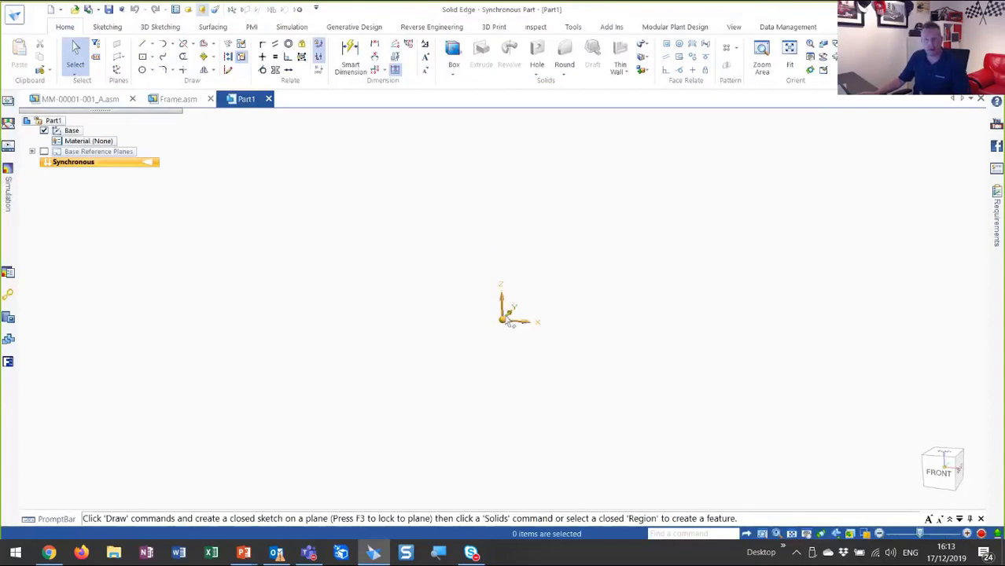
{"action": "left_click", "coordinate": [44, 152]}
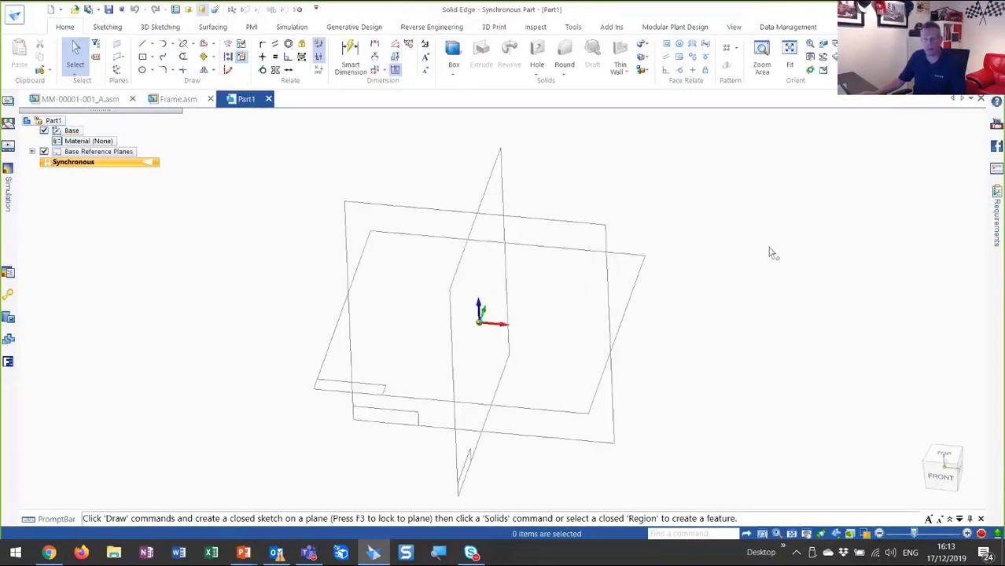
Lock sketching to the Top (xy) plane and draw a 50 mm diameter circle centred on the origin.
{"action": "left_click", "coordinate": [142, 71]}
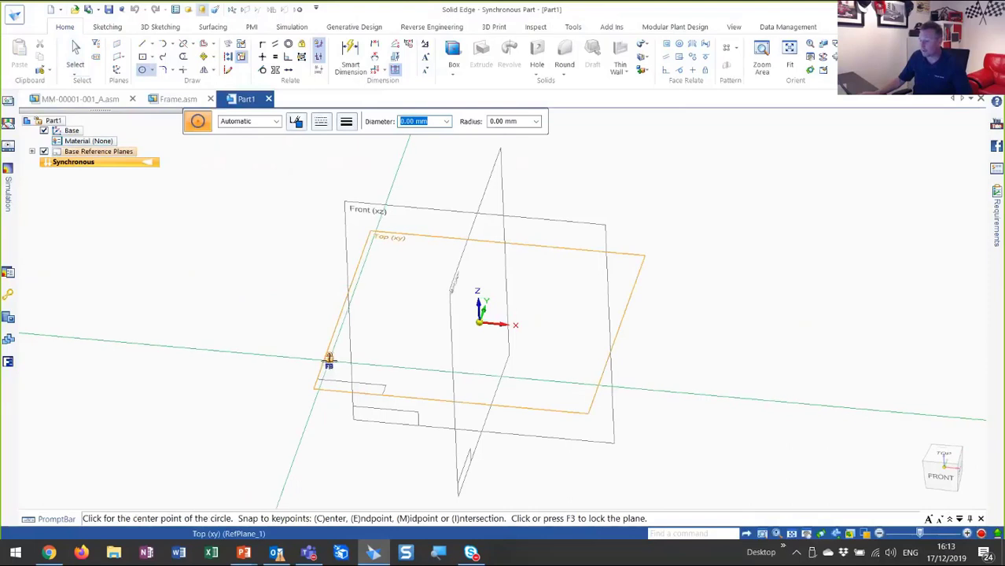
{"action": "key", "text": "F3"}
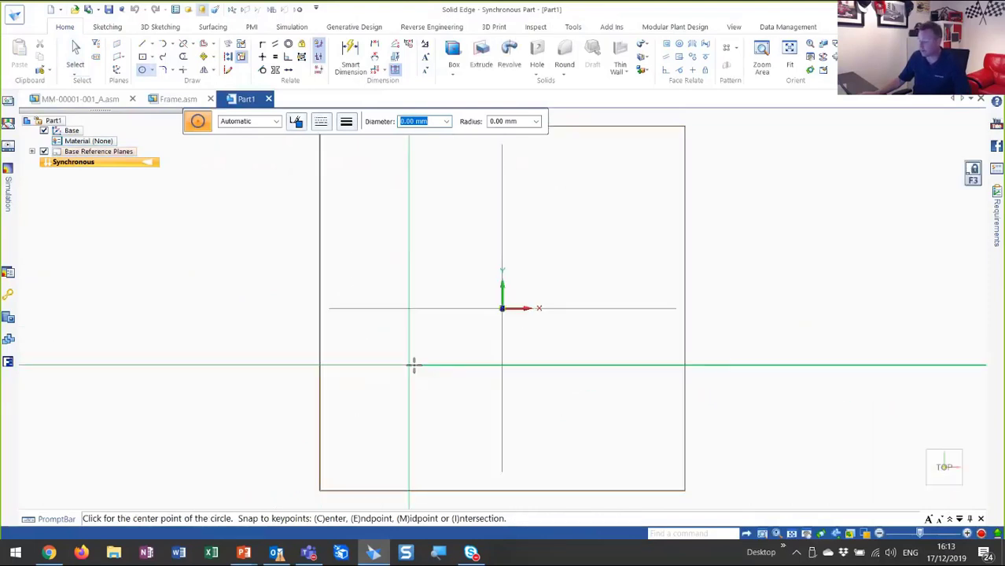
{"action": "left_click", "coordinate": [502, 307]}
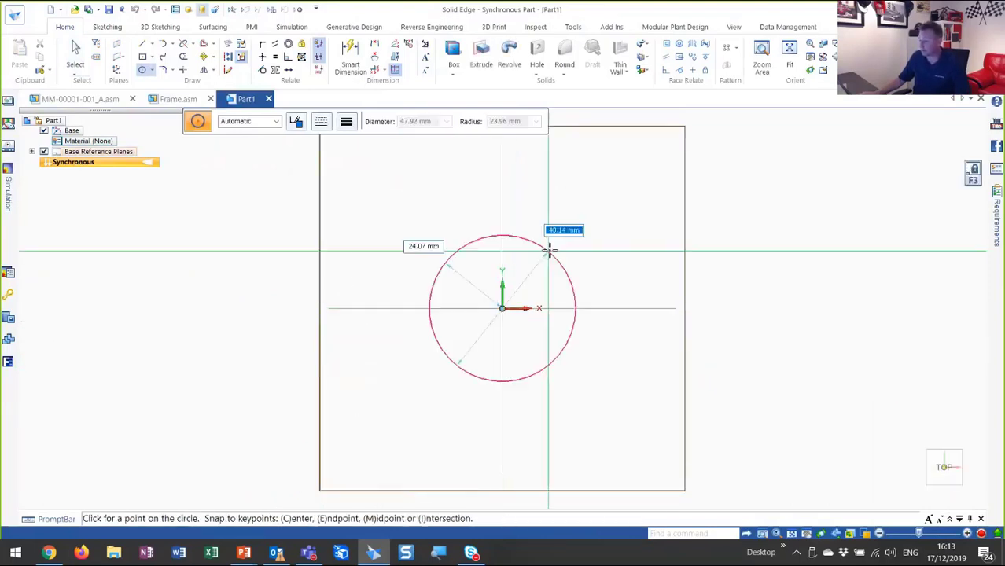
{"action": "type", "text": "50"}
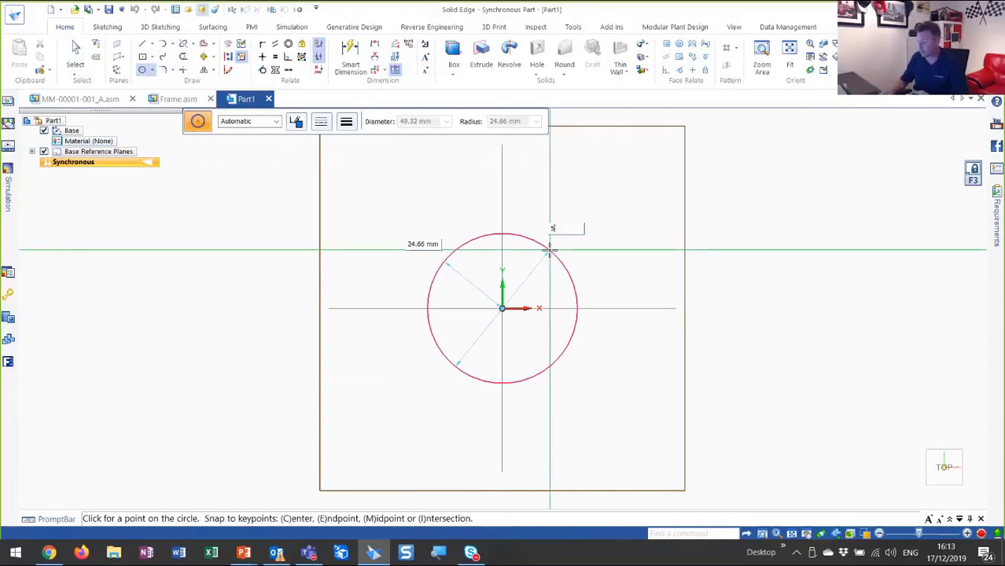
{"action": "key", "text": "Return"}
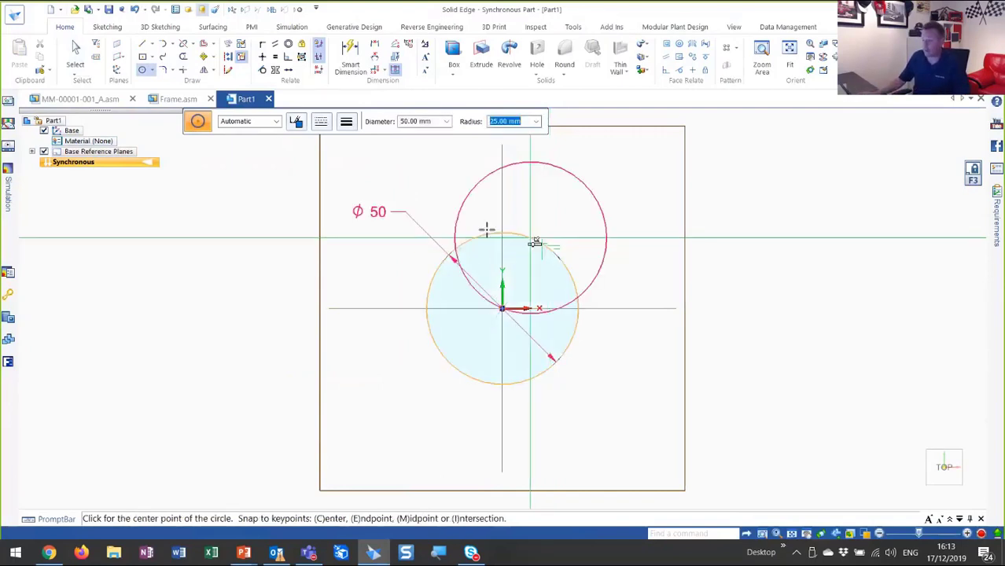
Draw a horizontal rectangle about 90 mm by 30 mm centred on the origin, across the circle.
{"action": "left_click", "coordinate": [143, 57]}
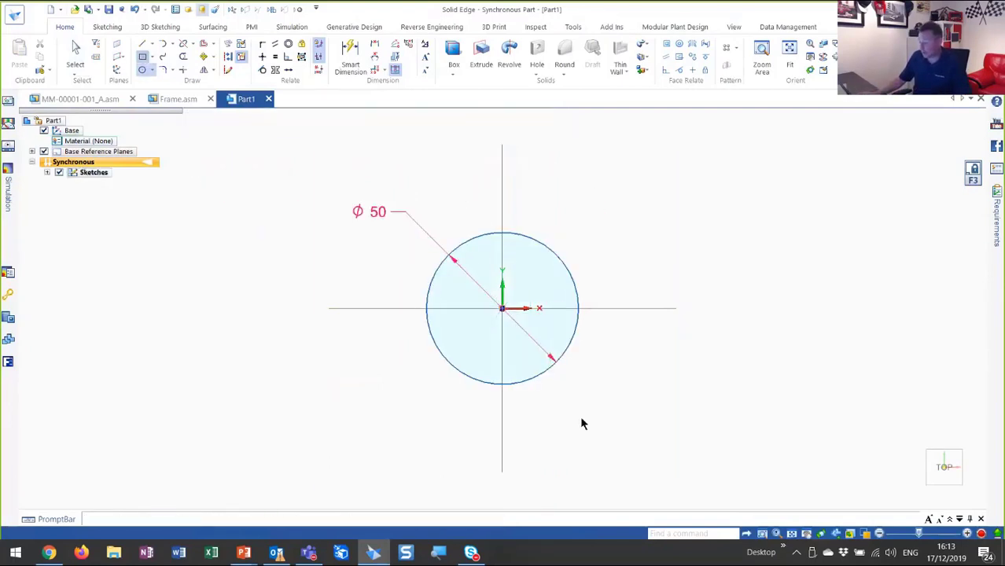
{"action": "left_click", "coordinate": [502, 307]}
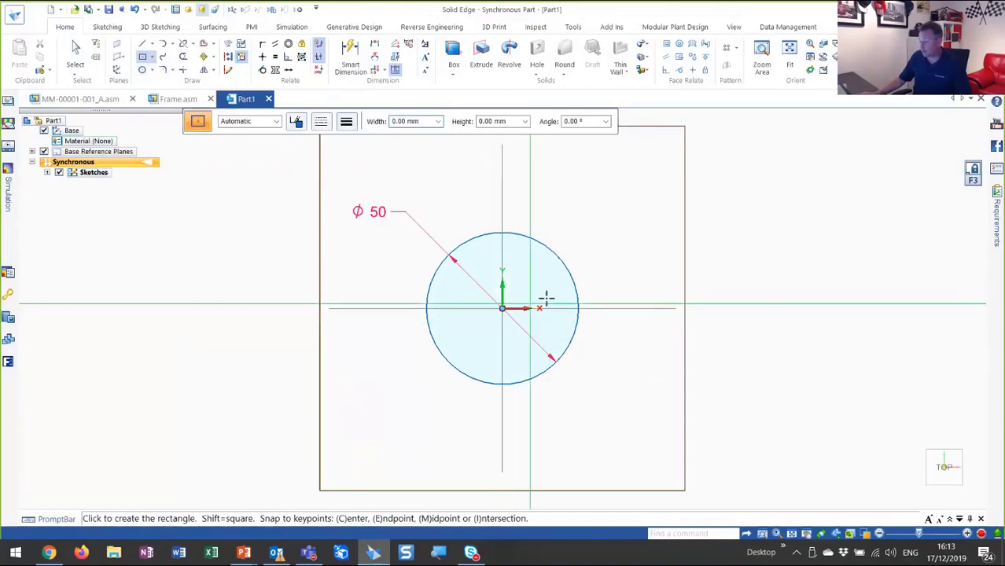
{"action": "left_click", "coordinate": [641, 262]}
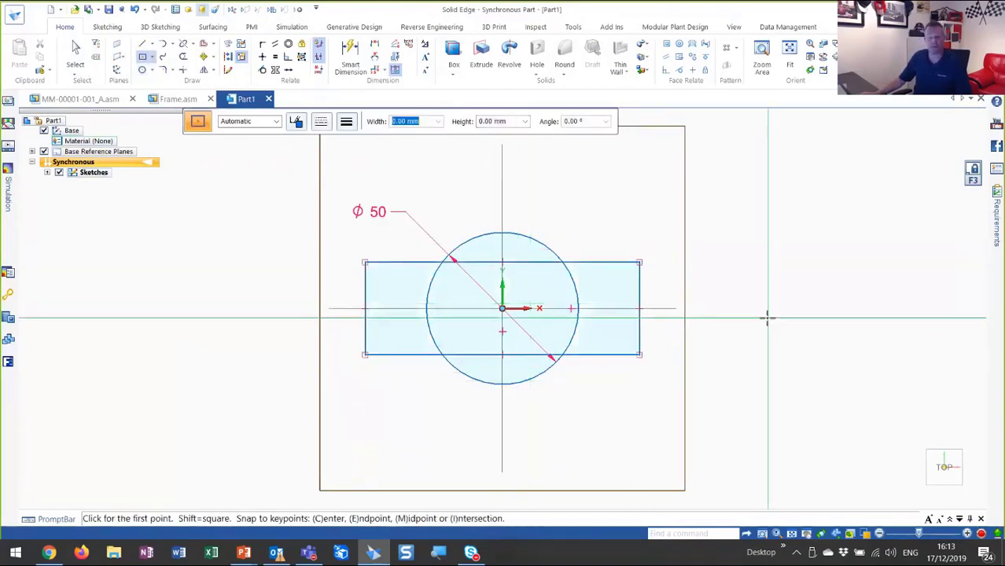
Dimension the rectangle's height with Smart Dimension and set it to 25 mm.
{"action": "left_click", "coordinate": [350, 56]}
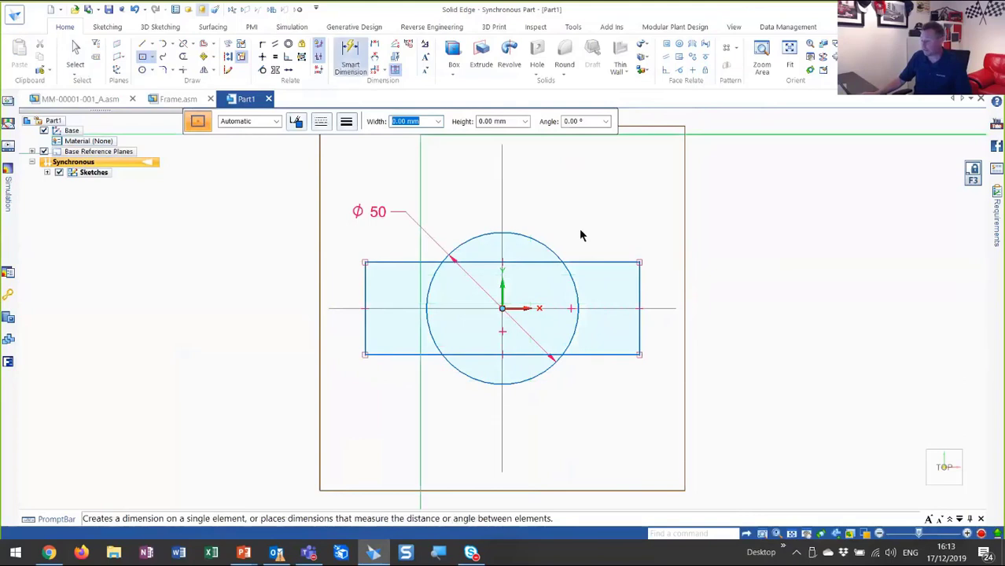
{"action": "left_click", "coordinate": [640, 291]}
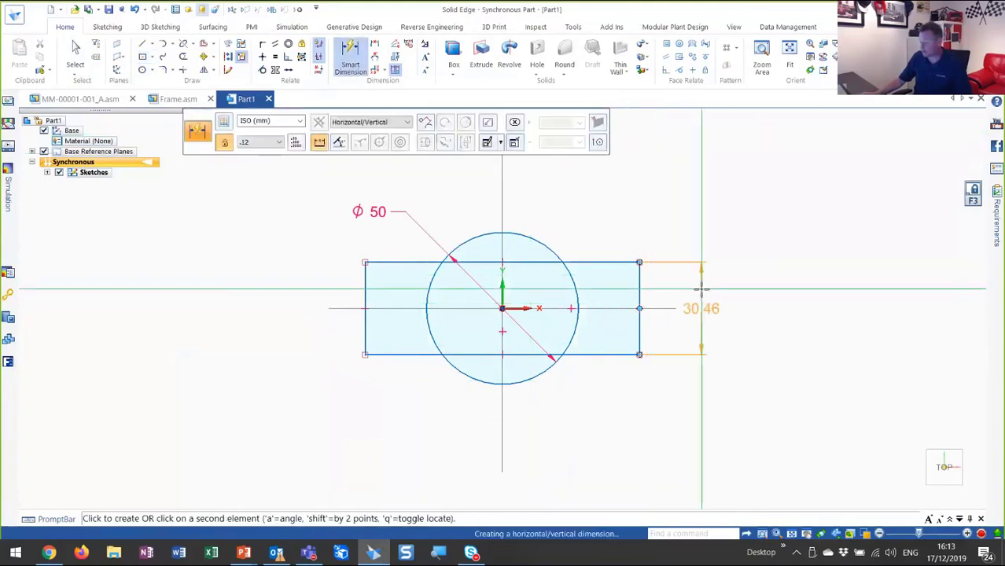
{"action": "left_click", "coordinate": [702, 323]}
{"action": "type", "text": "25"}
{"action": "key", "text": "Return"}
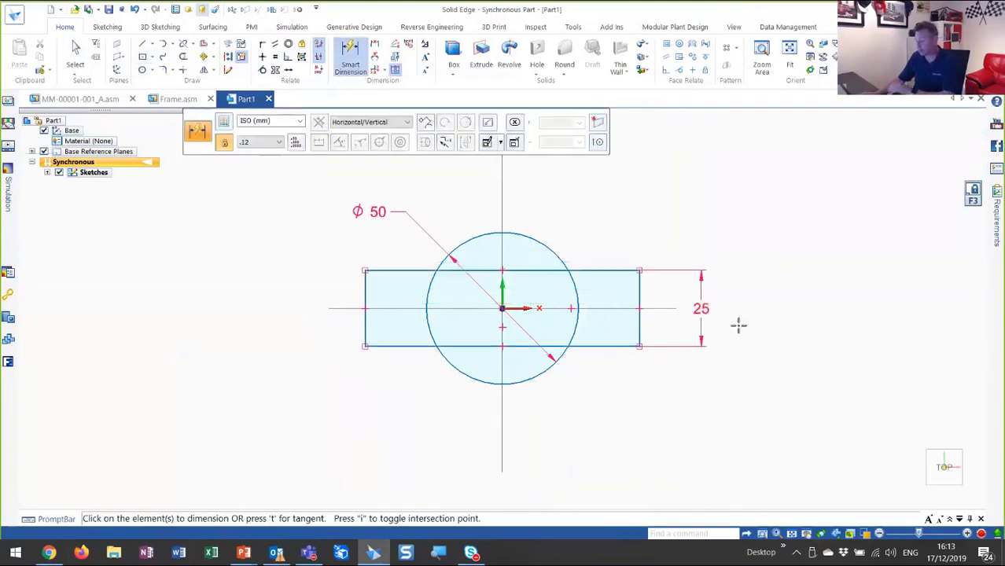
Dimension the rectangle's overall width between its two short sides and set it to 100 mm.
{"action": "left_click", "coordinate": [366, 326]}
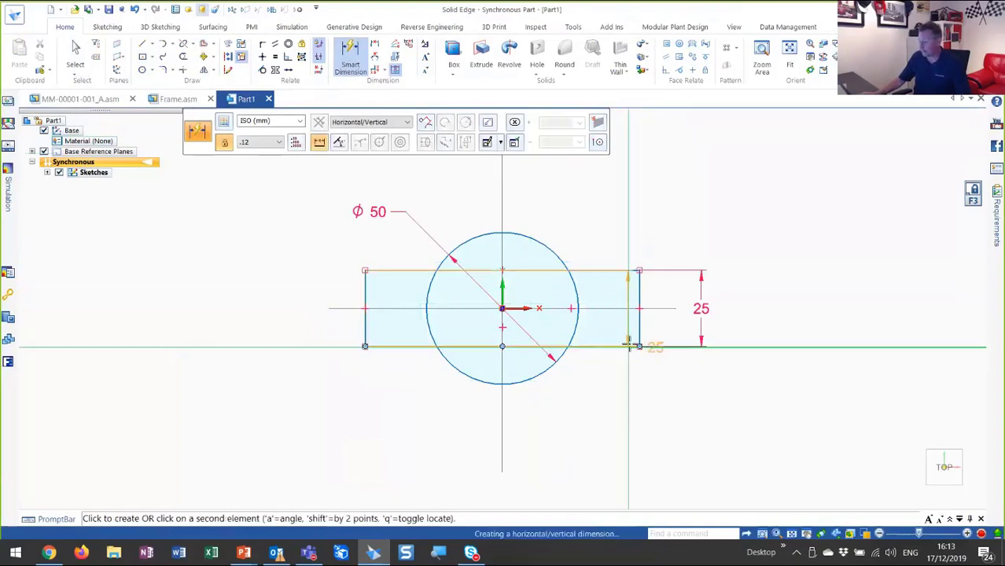
{"action": "left_click", "coordinate": [639, 333]}
{"action": "left_click", "coordinate": [626, 434]}
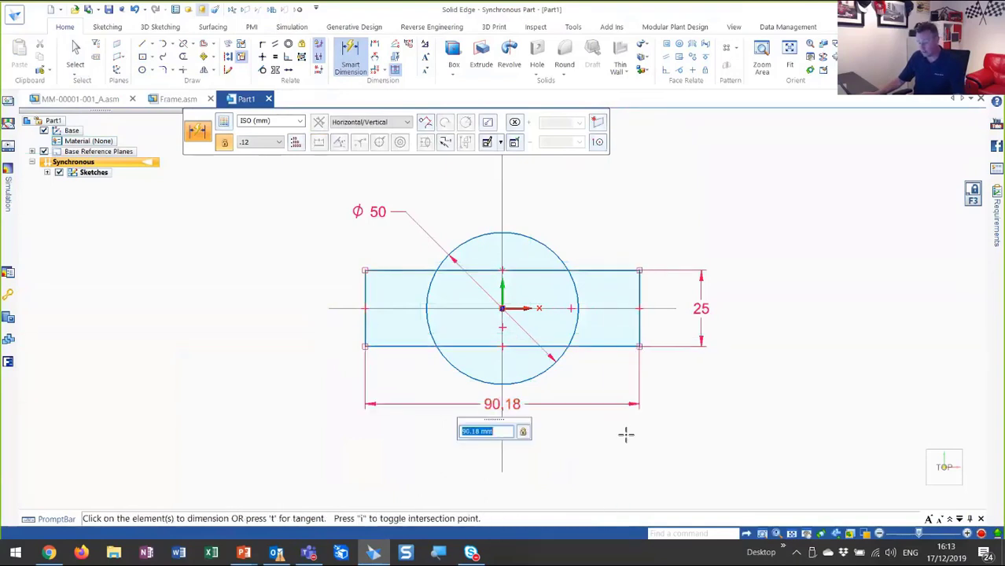
{"action": "type", "text": "100"}
{"action": "key", "text": "Return"}
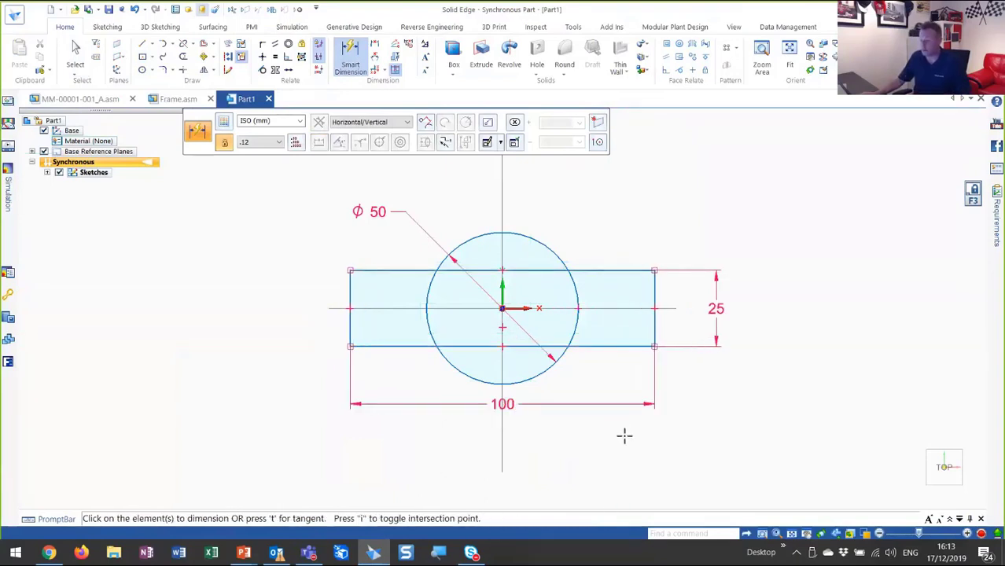
Hide the base coordinate system, leave the dimension command and show the sketch in an isometric view.
{"action": "left_click", "coordinate": [45, 132]}
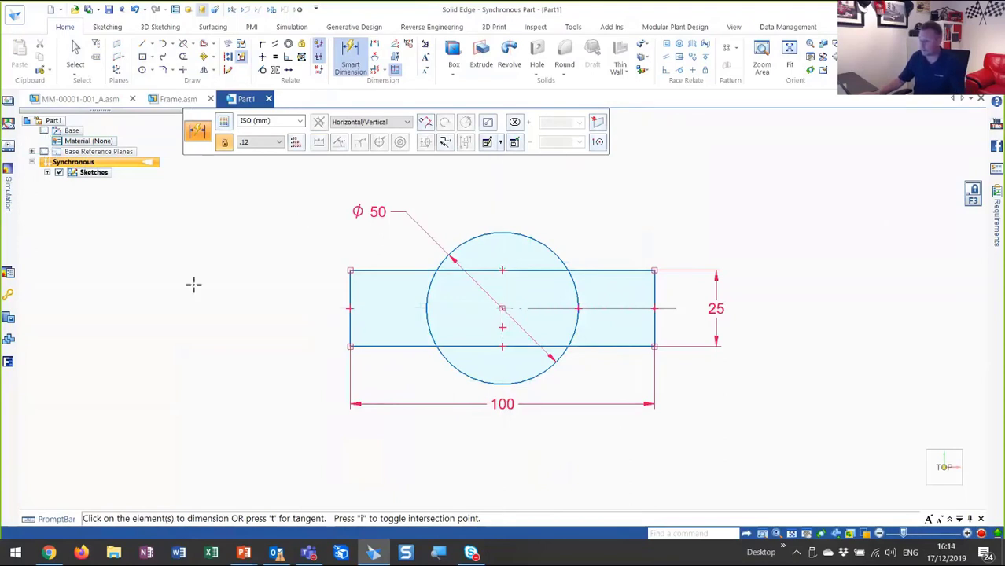
{"action": "key", "text": "ctrl+i"}
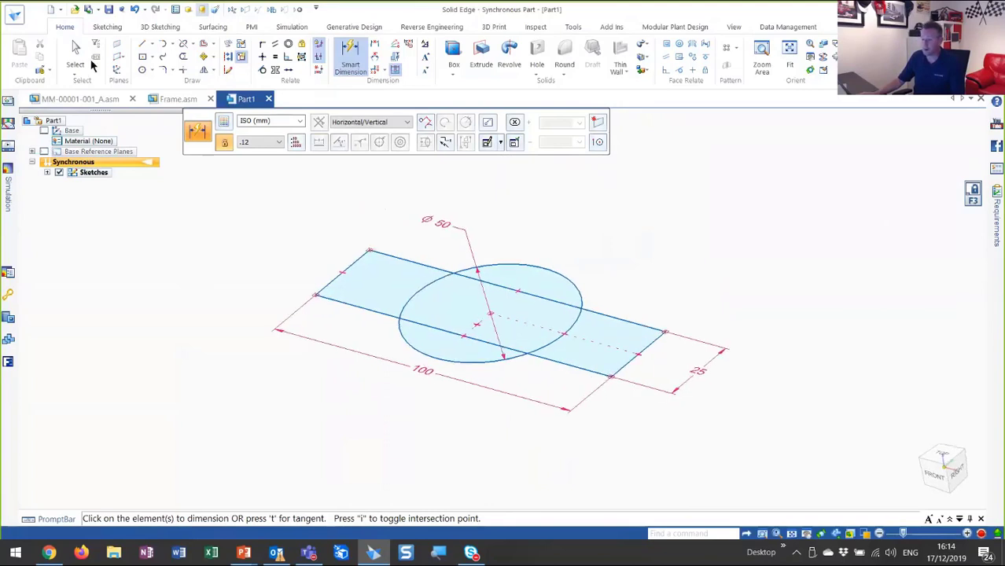
{"action": "left_click", "coordinate": [85, 63]}
{"action": "middle_click_drag", "start_coordinate": [375, 241], "coordinate": [548, 204]}
{"action": "scroll", "coordinate": [548, 205], "scroll_direction": "up", "scroll_amount": 1}
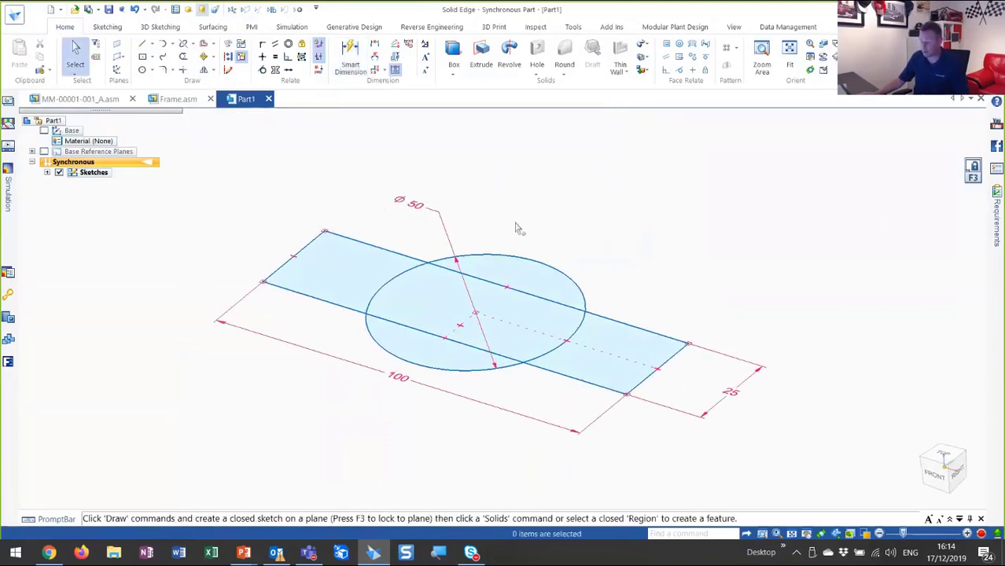
Select all regions of the circle and rectangle and extrude them downward 34 mm as one solid.
{"action": "left_click", "coordinate": [346, 280]}
{"action": "left_click", "coordinate": [446, 358]}
{"action": "left_click", "coordinate": [473, 315]}
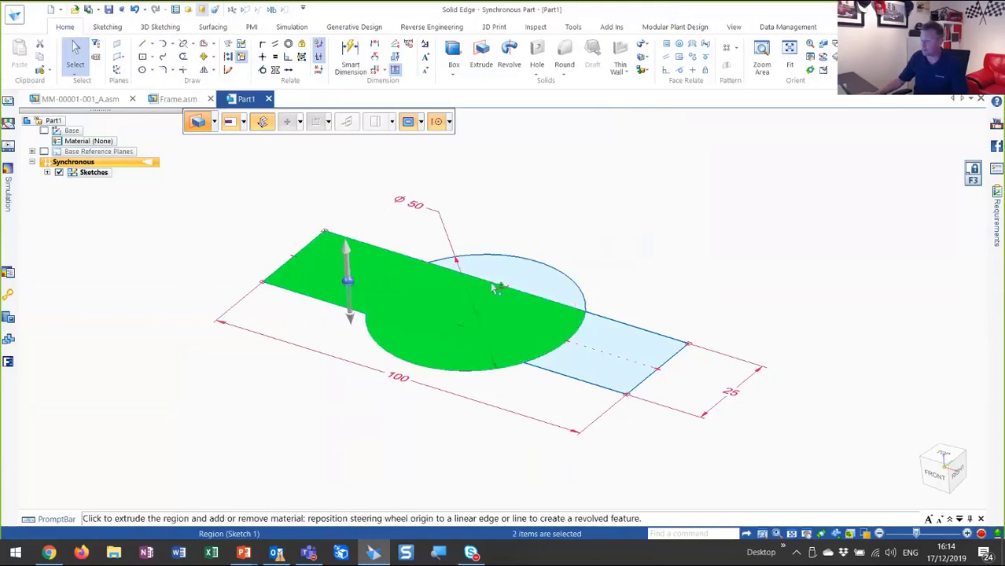
{"action": "left_click", "coordinate": [513, 276]}
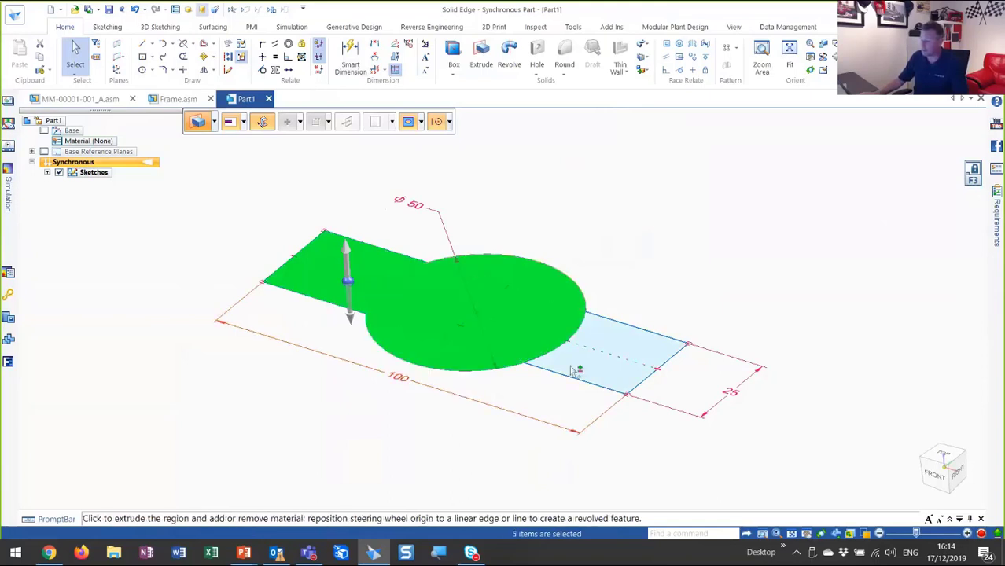
{"action": "left_click", "coordinate": [570, 372]}
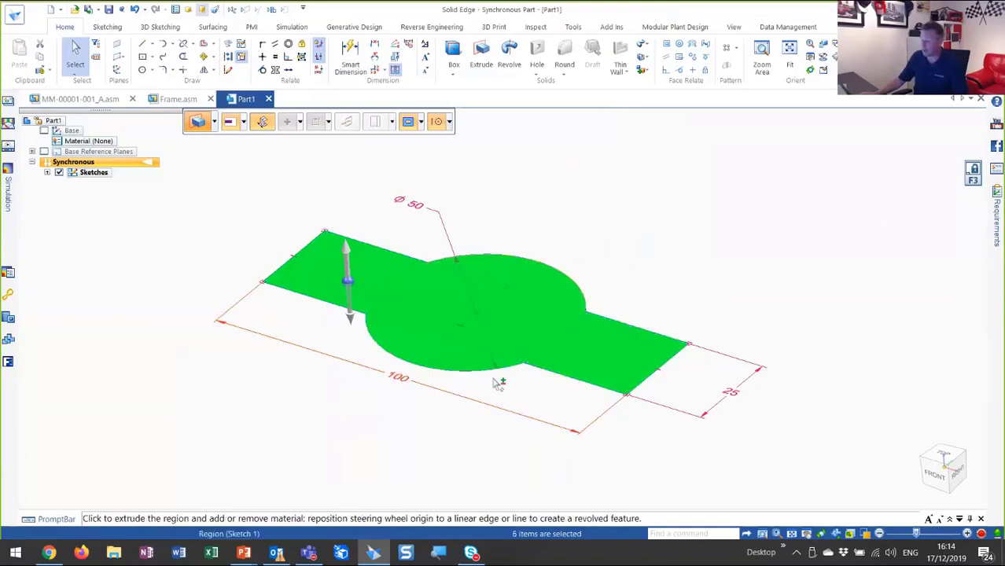
{"action": "left_click", "coordinate": [353, 320]}
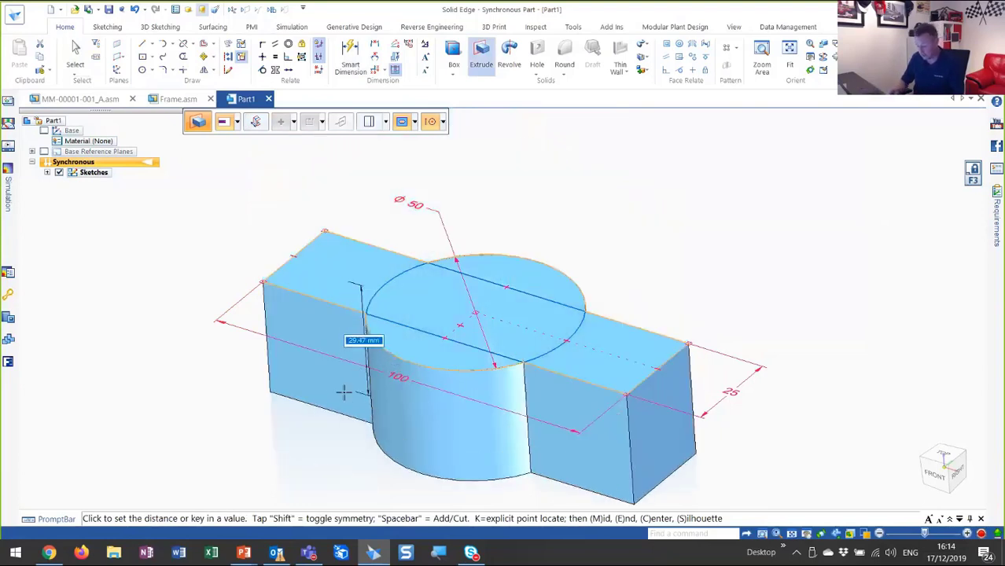
{"action": "type", "text": "34"}
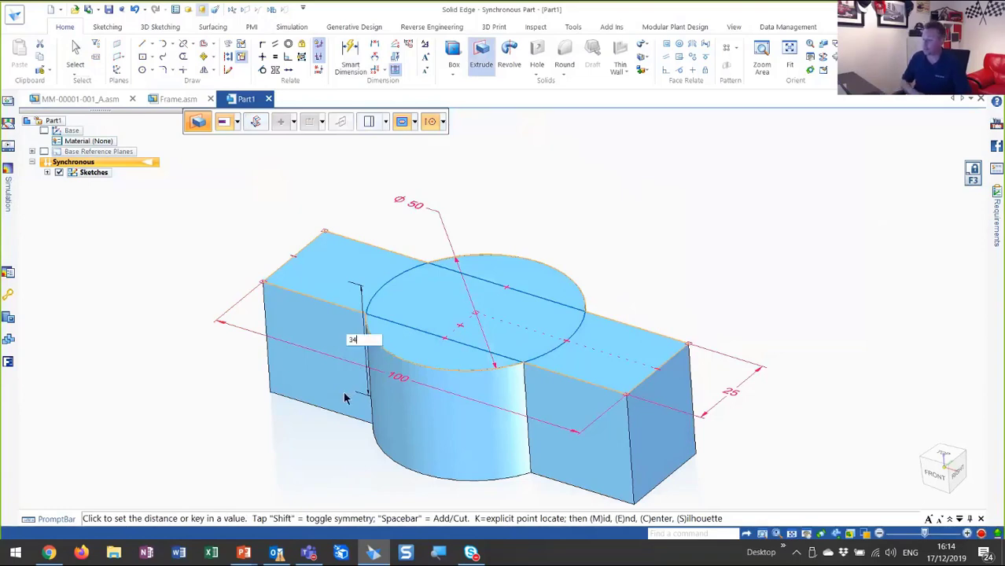
{"action": "key", "text": "Return"}
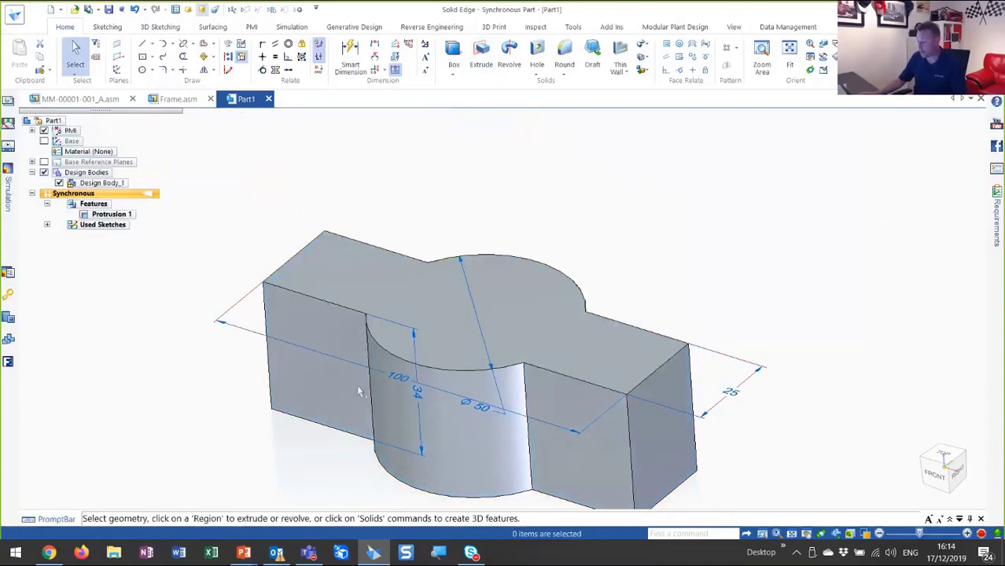
Change the solid's overall length dimension to 90 mm and finally to 80 mm, moving both end faces symmetrically.
{"action": "mouse_move", "coordinate": [642, 144]}
{"action": "middle_mouse_down"}
{"action": "mouse_move", "coordinate": [678, 217]}
{"action": "mouse_move", "coordinate": [666, 224]}
{"action": "middle_mouse_up"}
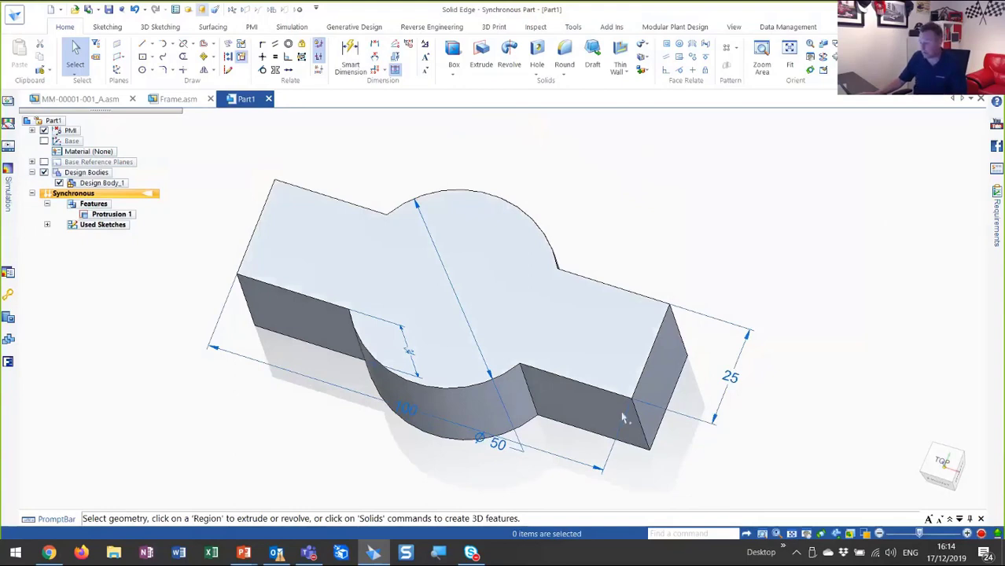
{"action": "left_click", "coordinate": [407, 411]}
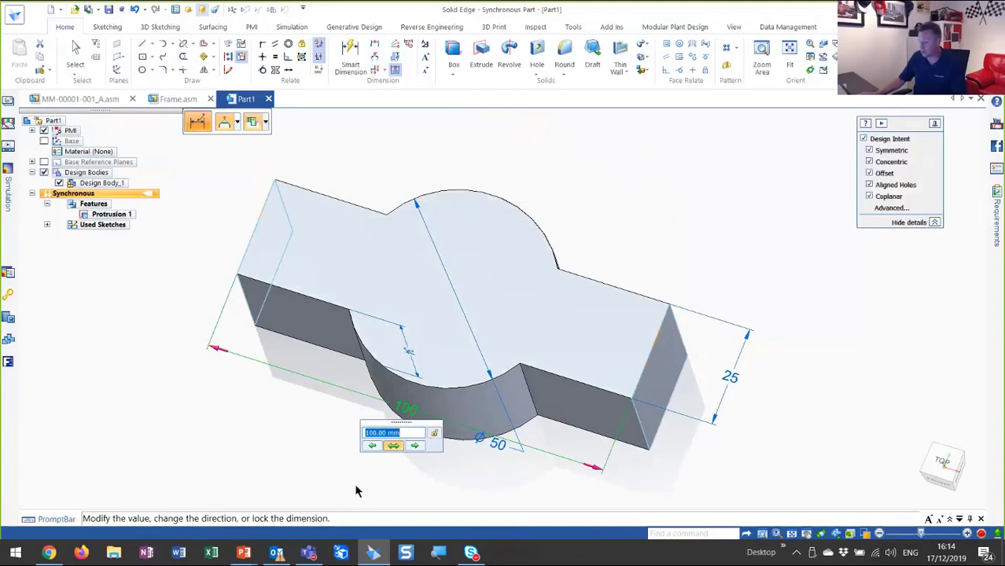
{"action": "type", "text": "90"}
{"action": "key", "text": "Return"}
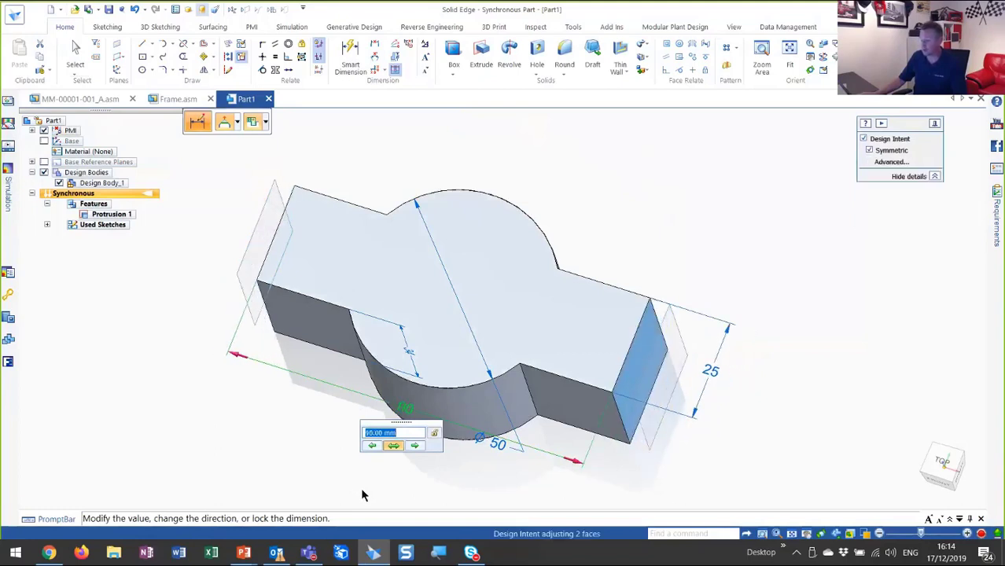
{"action": "scroll", "coordinate": [360, 489], "scroll_direction": "down", "scroll_amount": 1}
{"action": "scroll", "coordinate": [360, 489], "scroll_direction": "up", "scroll_amount": 1}
{"action": "key", "text": "ctrl"}
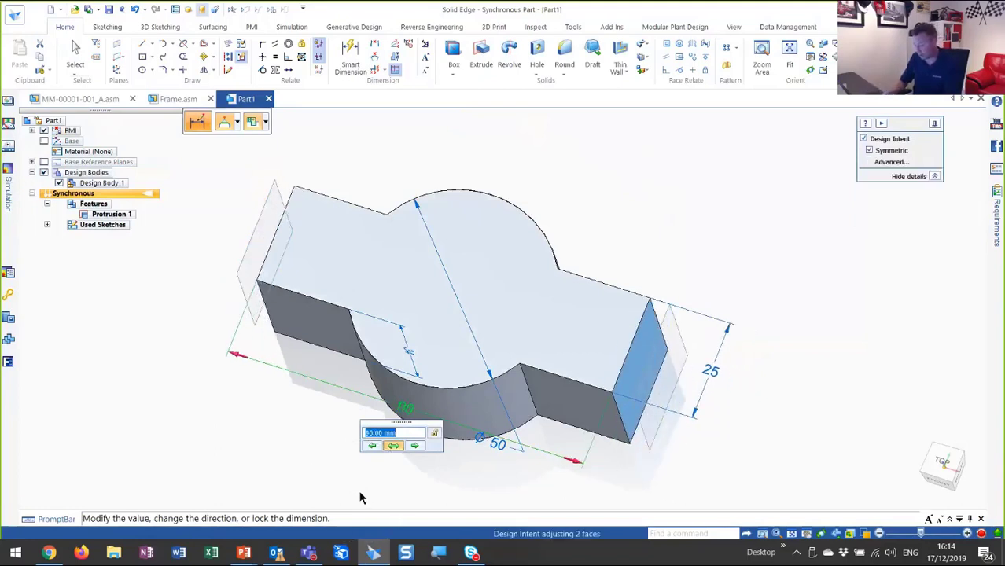
{"action": "type", "text": "80"}
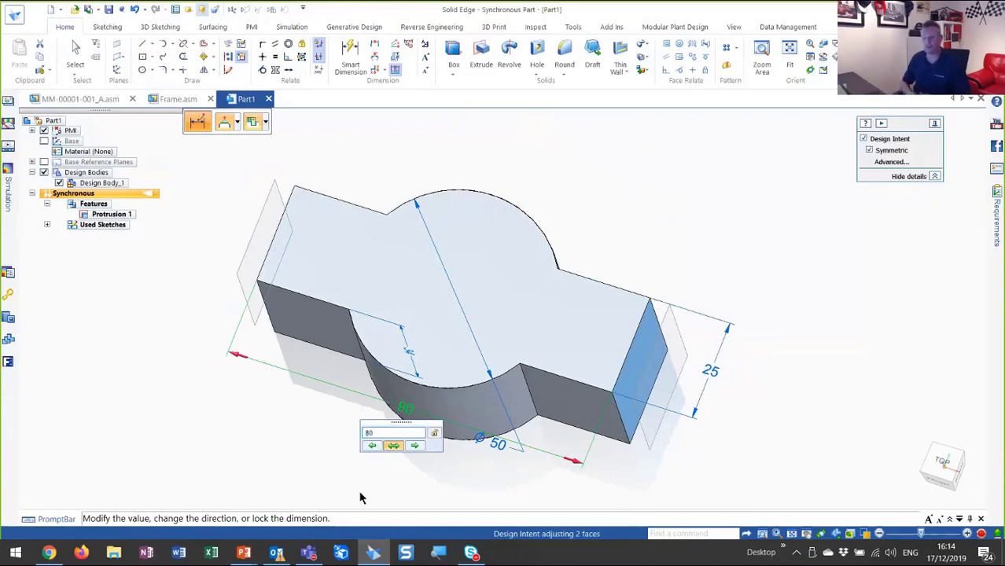
{"action": "key", "text": "Return"}
{"action": "middle_click_drag", "start_coordinate": [360, 498], "coordinate": [275, 381]}
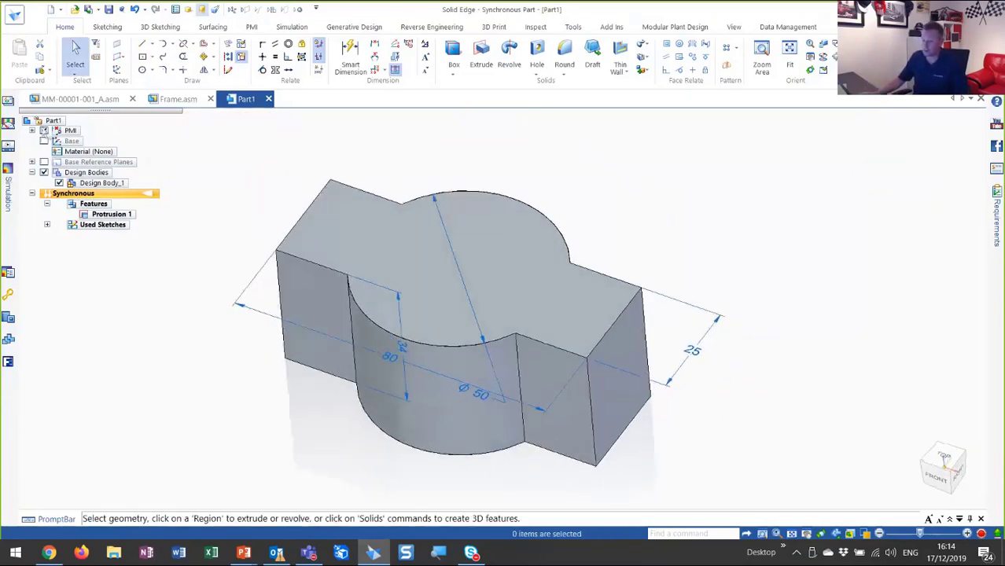
Hide the PMI dimensions and delete the used sketch from the part.
{"action": "left_click", "coordinate": [43, 131]}
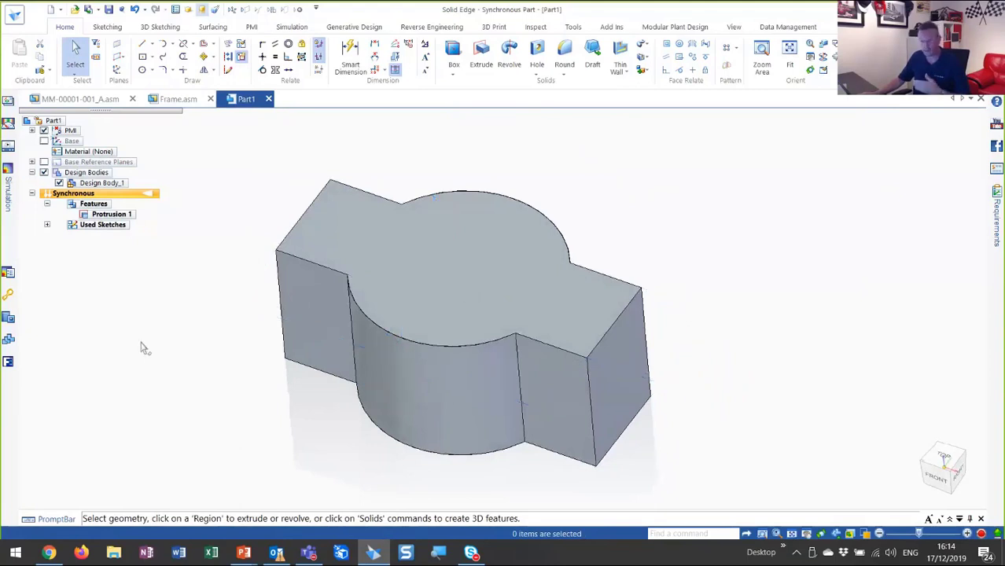
{"action": "left_click", "coordinate": [46, 225]}
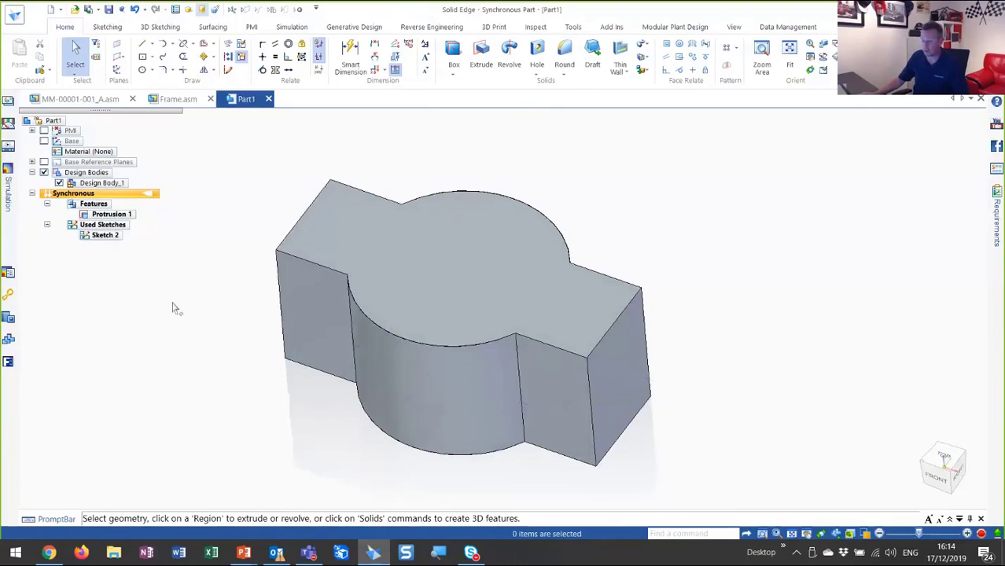
{"action": "right_click", "coordinate": [115, 243]}
{"action": "left_click", "coordinate": [143, 260]}
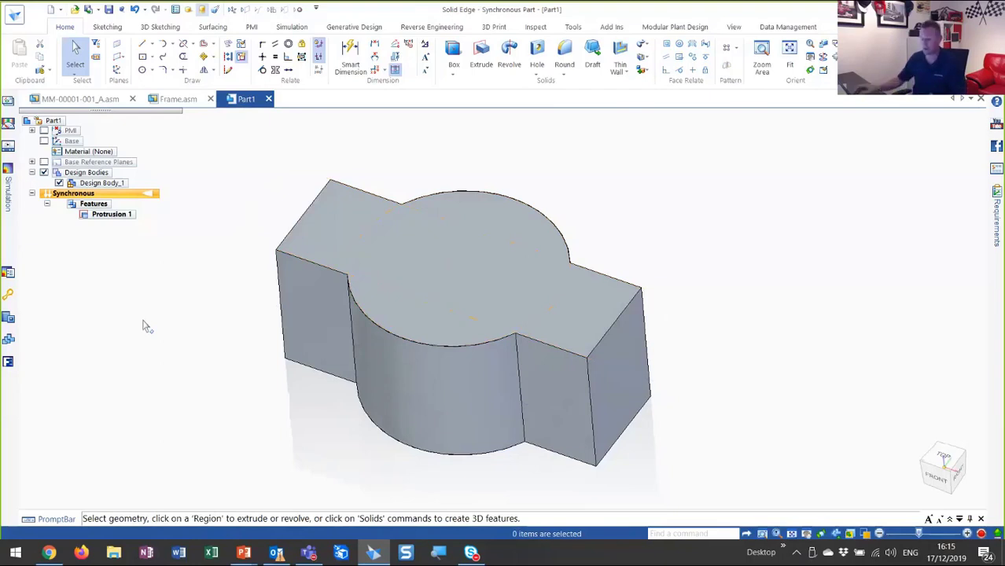
{"action": "middle_click_drag", "start_coordinate": [639, 190], "coordinate": [694, 194]}
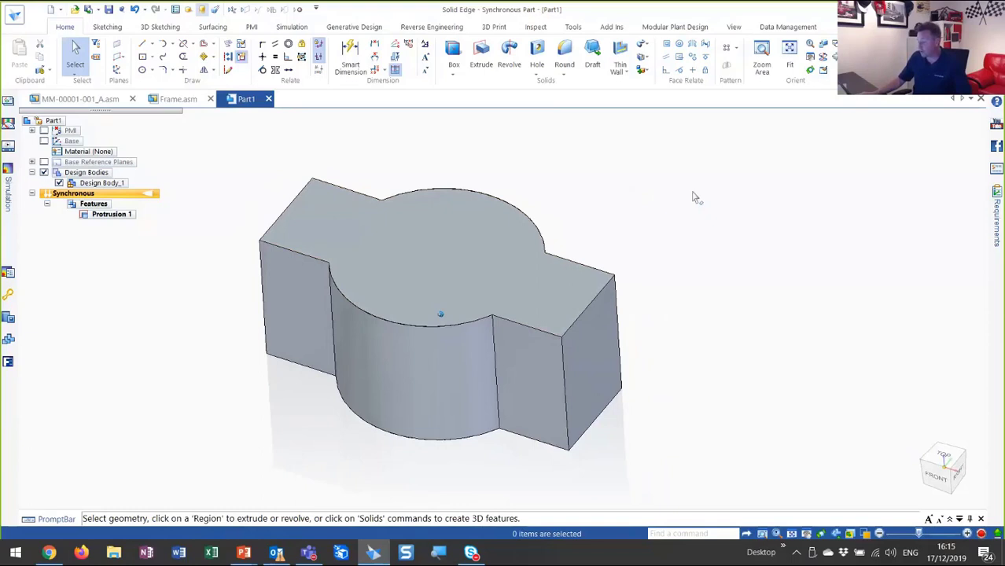
{"action": "left_click", "coordinate": [600, 365]}
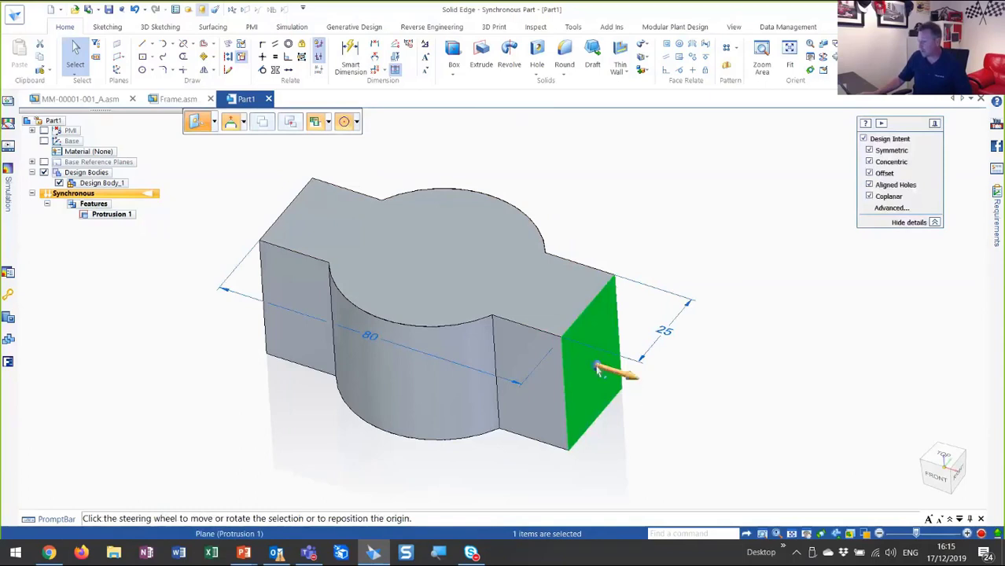
{"action": "left_click", "coordinate": [633, 377]}
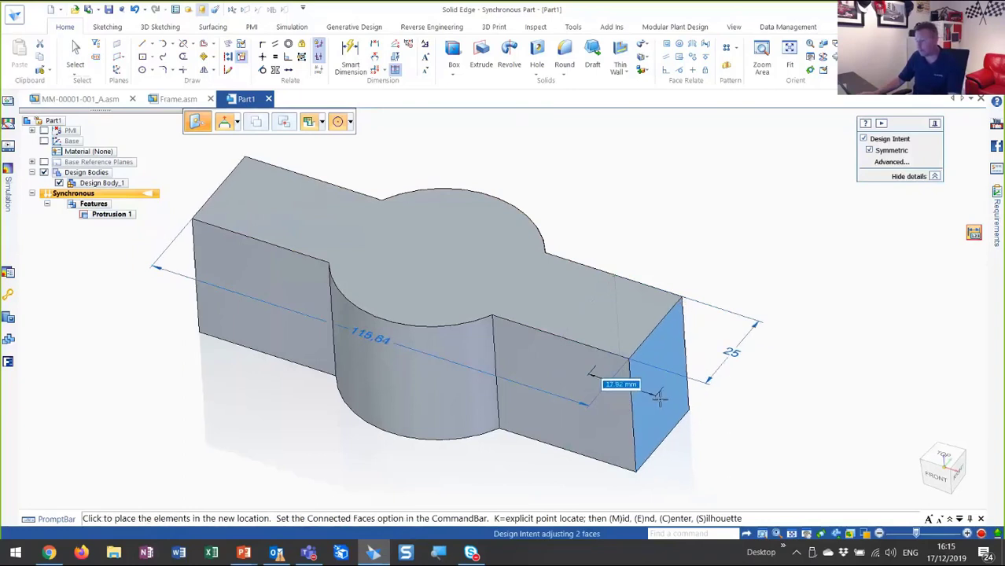
{"action": "key", "text": "Escape"}
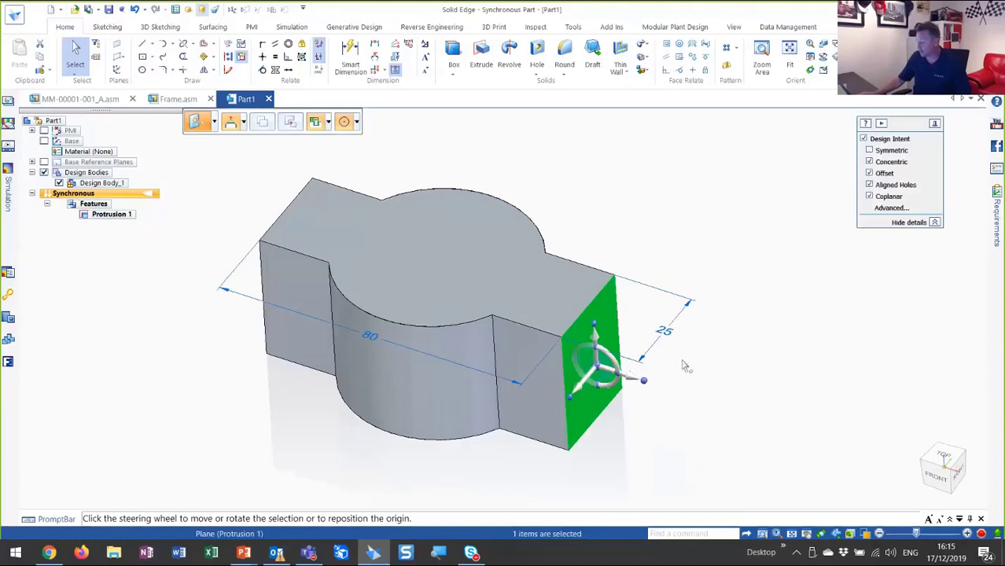
Move the planar end face of one arm outward 50 mm on its own, with Symmetric design intent off.
{"action": "left_click", "coordinate": [635, 382]}
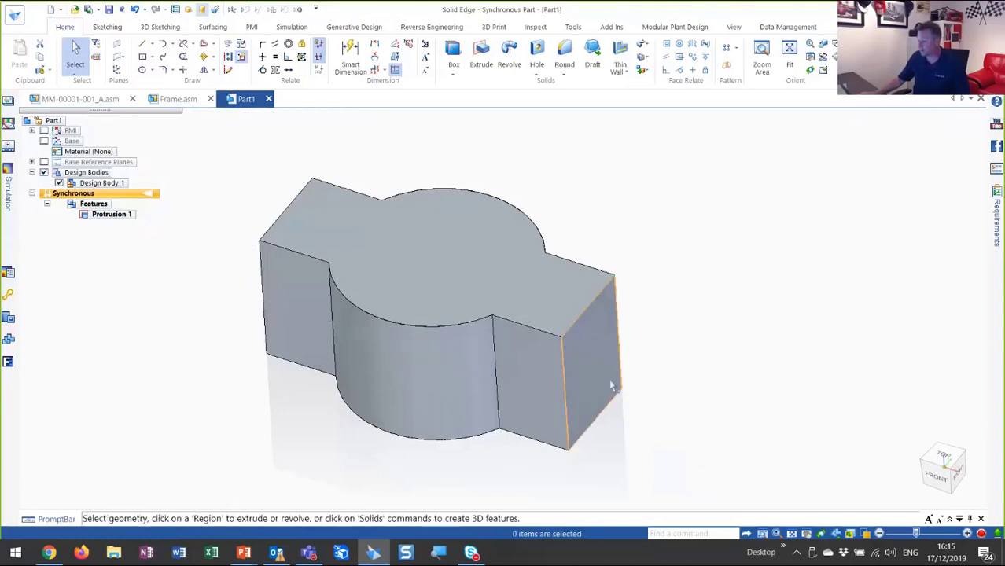
{"action": "left_click", "coordinate": [612, 383]}
{"action": "left_click", "coordinate": [614, 383]}
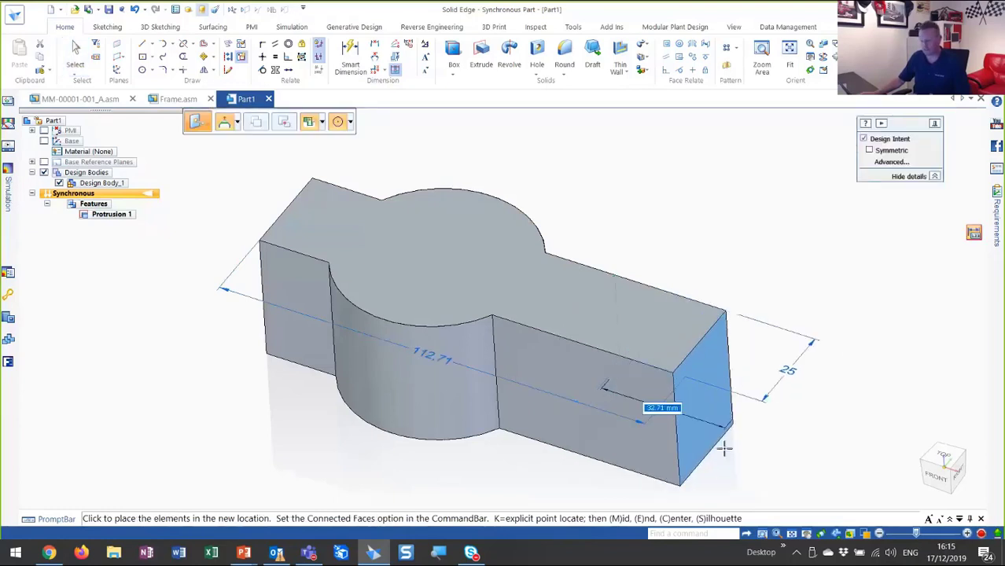
{"action": "type", "text": "50"}
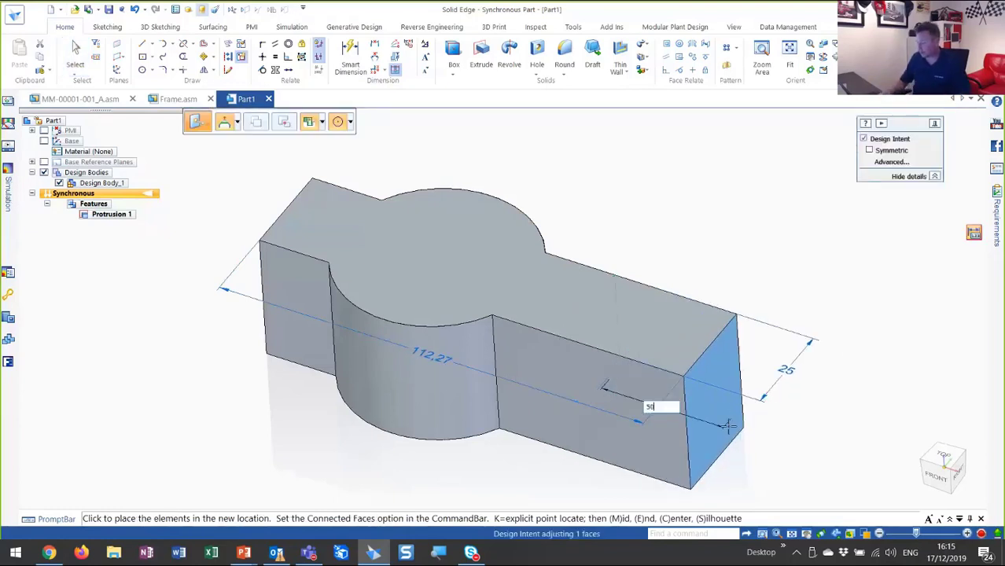
{"action": "key", "text": "Return"}
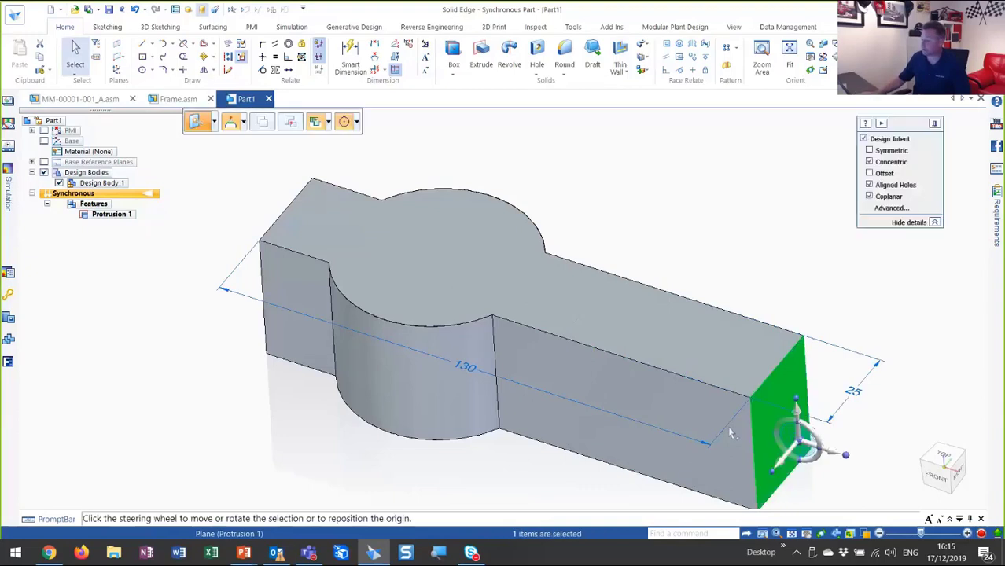
{"action": "left_click", "coordinate": [687, 268]}
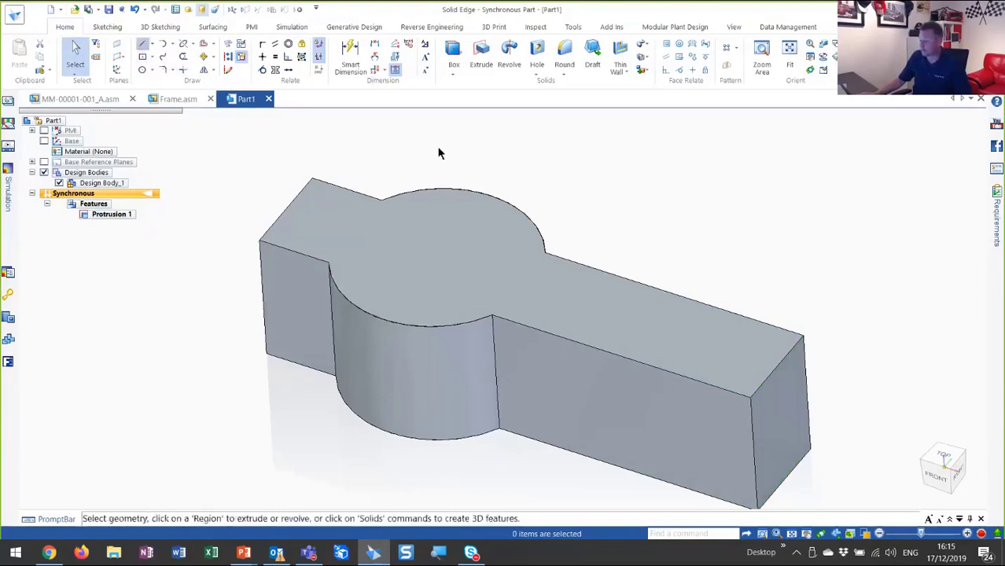
Lock sketching to the solid's top face and draw a line straight across the longer arm near its middle.
{"action": "key", "text": "l"}
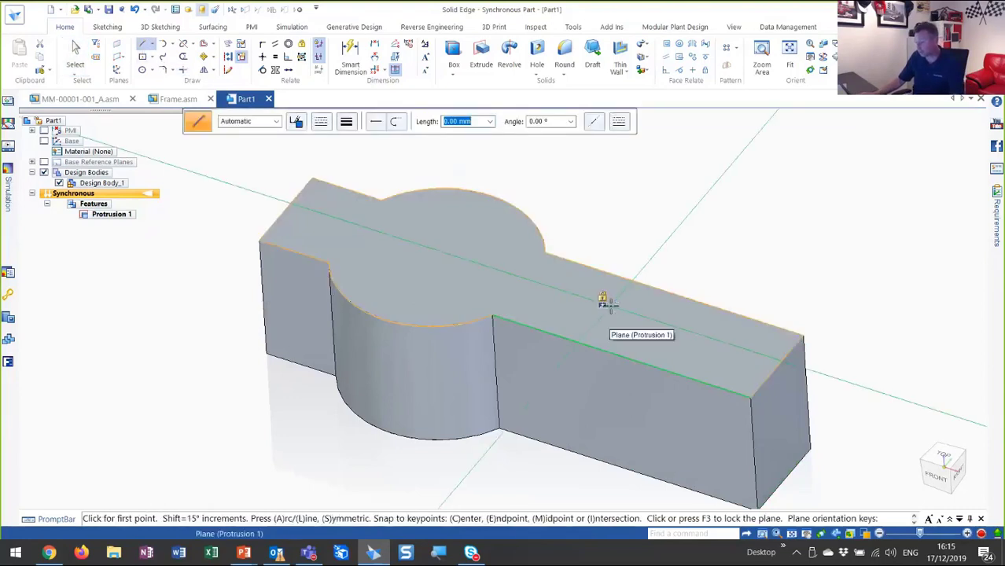
{"action": "key", "text": "F3"}
{"action": "left_click", "coordinate": [664, 277]}
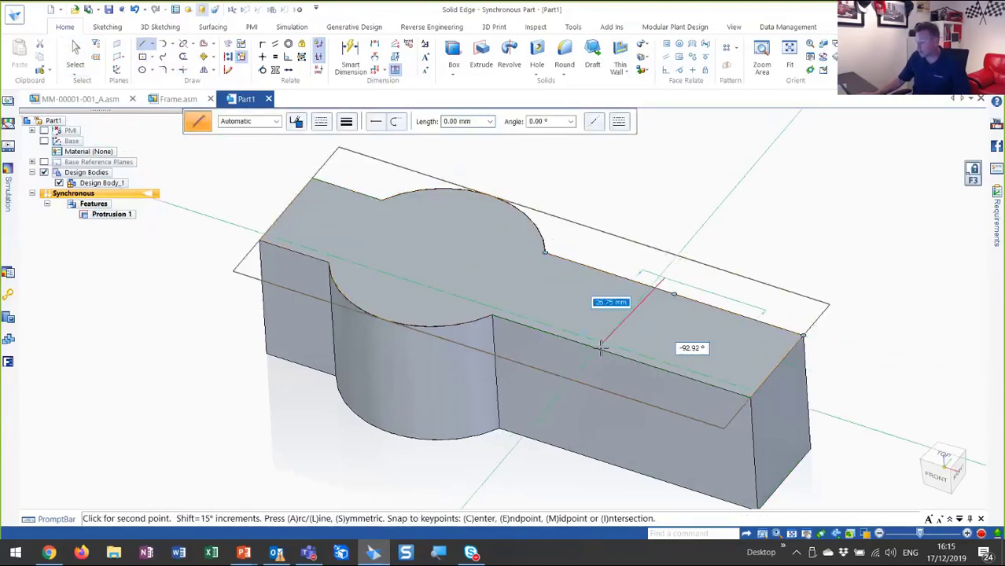
{"action": "left_click", "coordinate": [592, 362]}
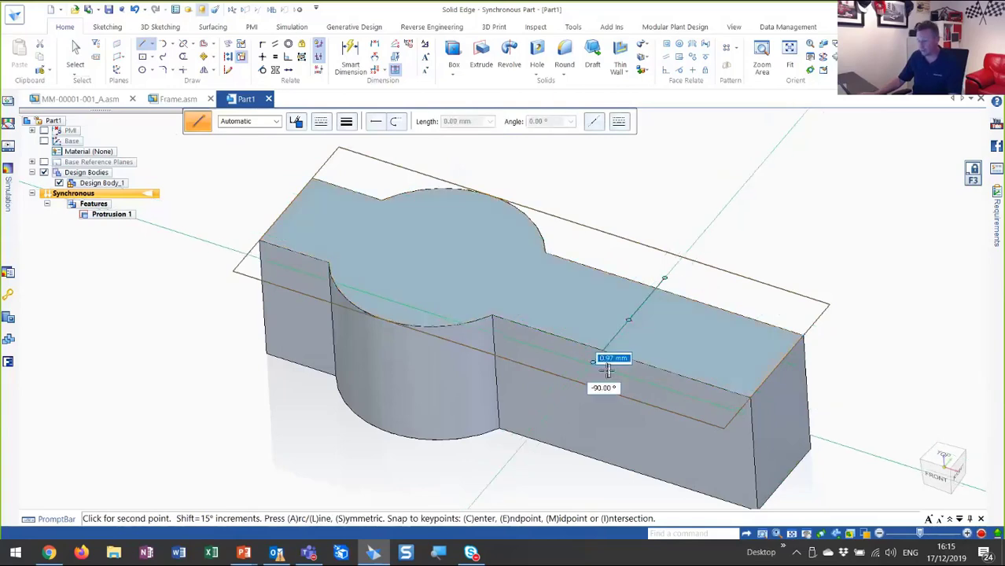
{"action": "key", "text": "Escape"}
{"action": "key", "text": "Escape"}
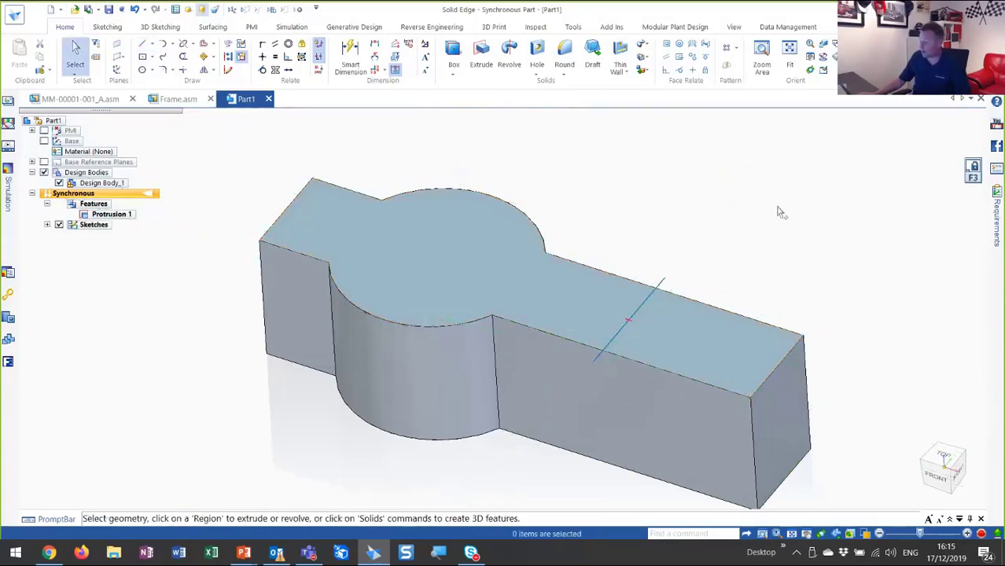
Extrude the outer region of the longer arm's top face upward by 150-34 mm to form an upright.
{"action": "left_click", "coordinate": [546, 287]}
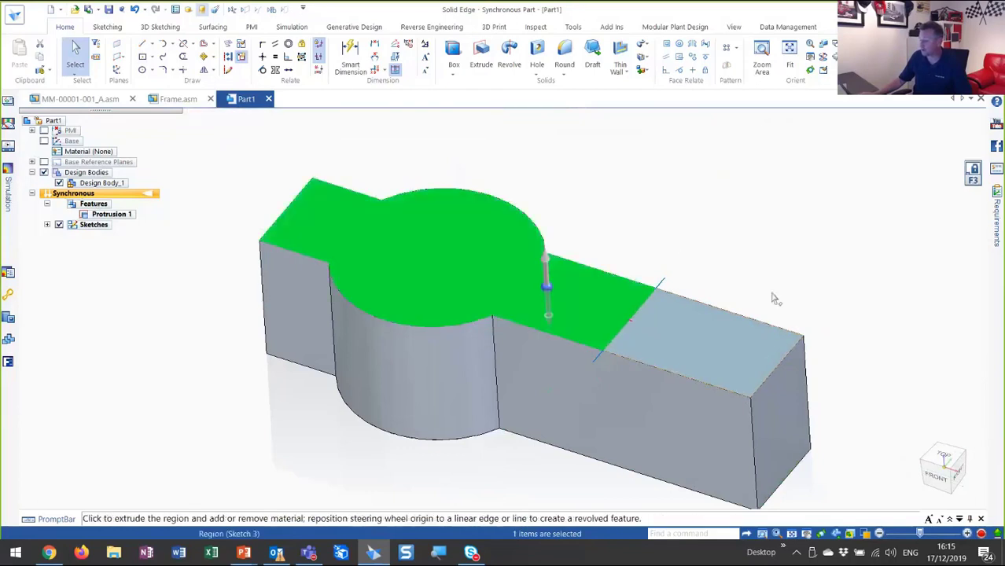
{"action": "left_click", "coordinate": [730, 320]}
{"action": "left_click", "coordinate": [727, 314]}
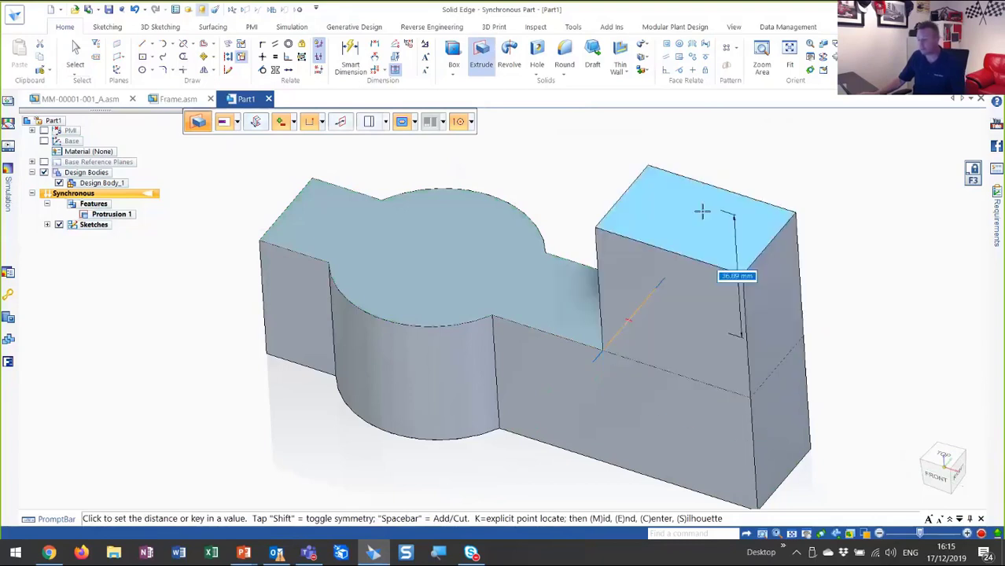
{"action": "scroll", "coordinate": [702, 210], "scroll_direction": "down", "scroll_amount": 3}
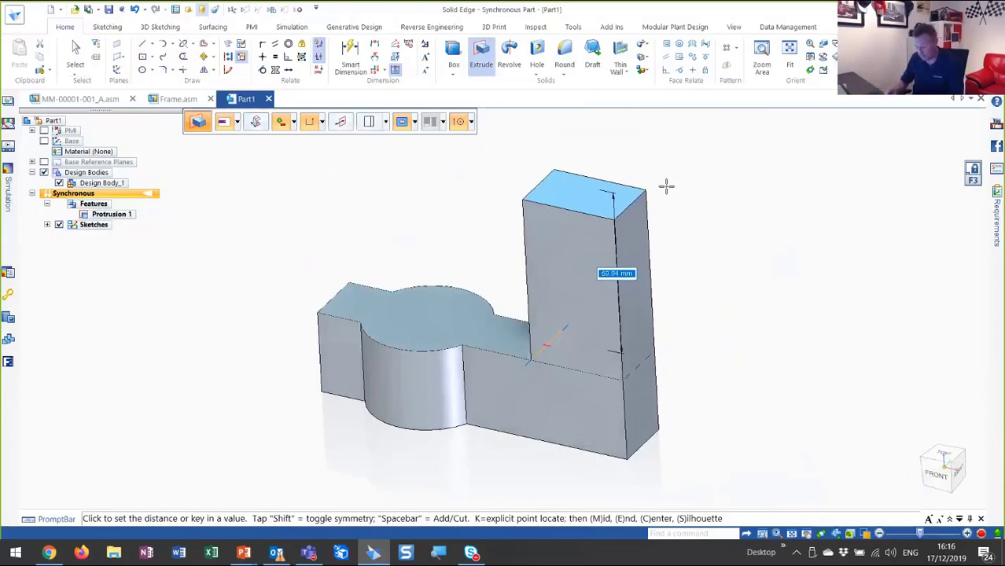
{"action": "type", "text": "150"}
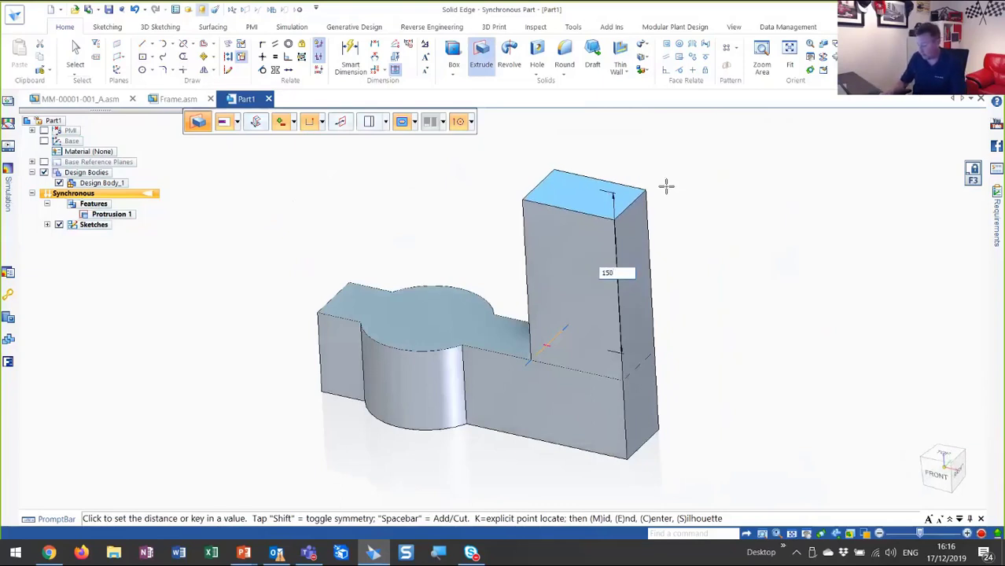
{"action": "type", "text": "-34"}
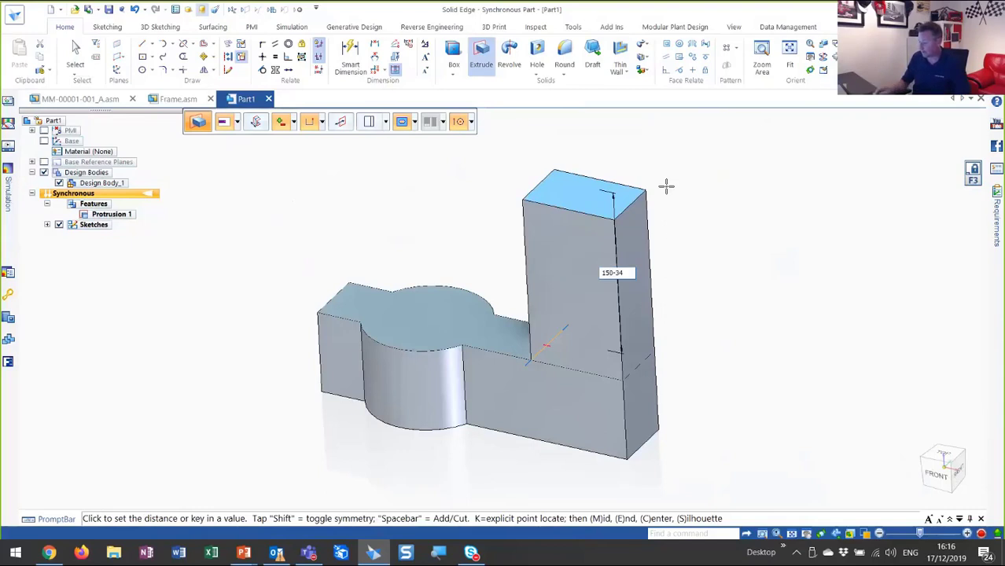
{"action": "key", "text": "Return"}
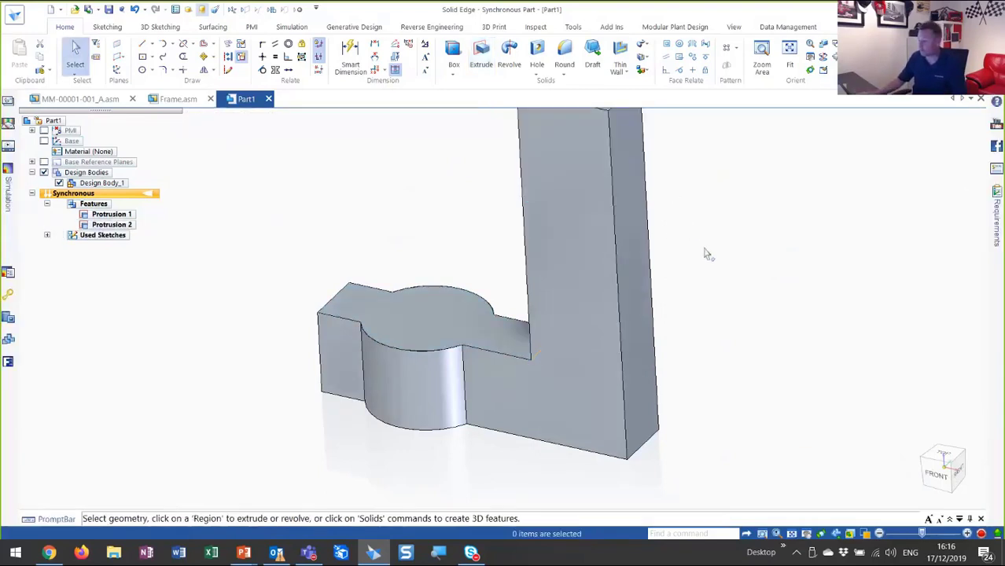
{"action": "scroll", "coordinate": [709, 251], "scroll_direction": "down", "scroll_amount": 2}
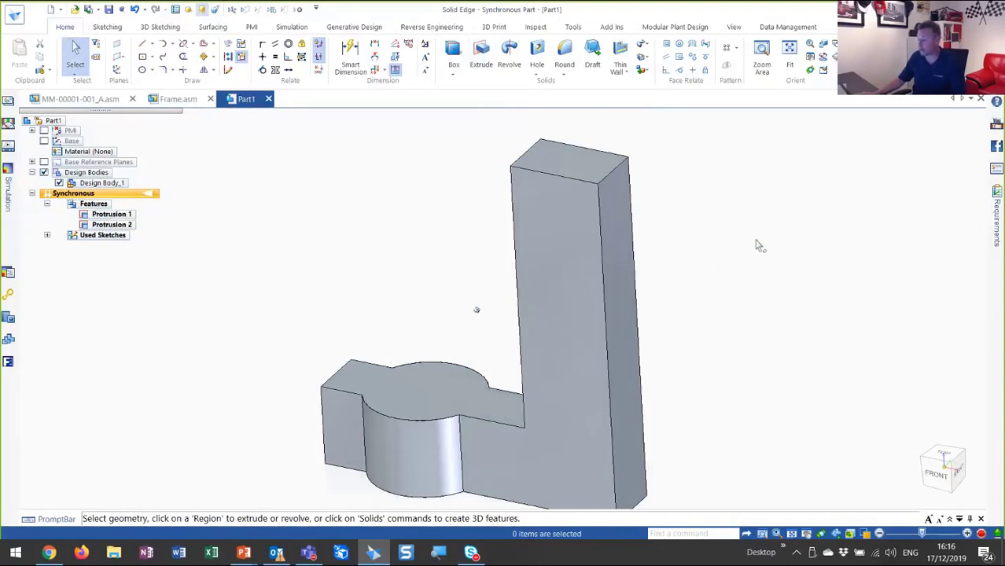
{"action": "scroll", "coordinate": [754, 244], "scroll_direction": "down", "scroll_amount": 1}
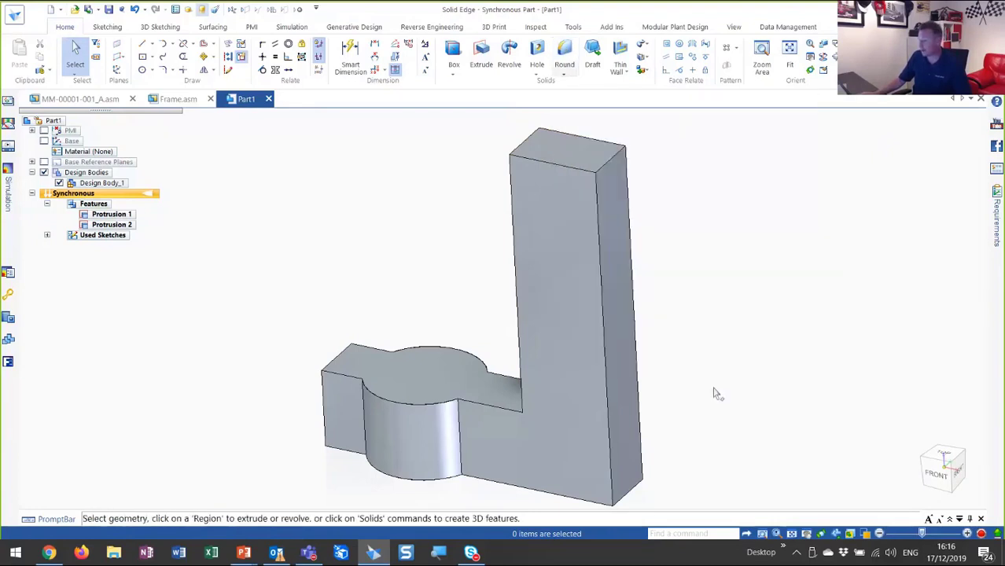
Search the commands for "fillet", locate the Round command among the matches, and close the Command Finder.
{"action": "left_click", "coordinate": [704, 533]}
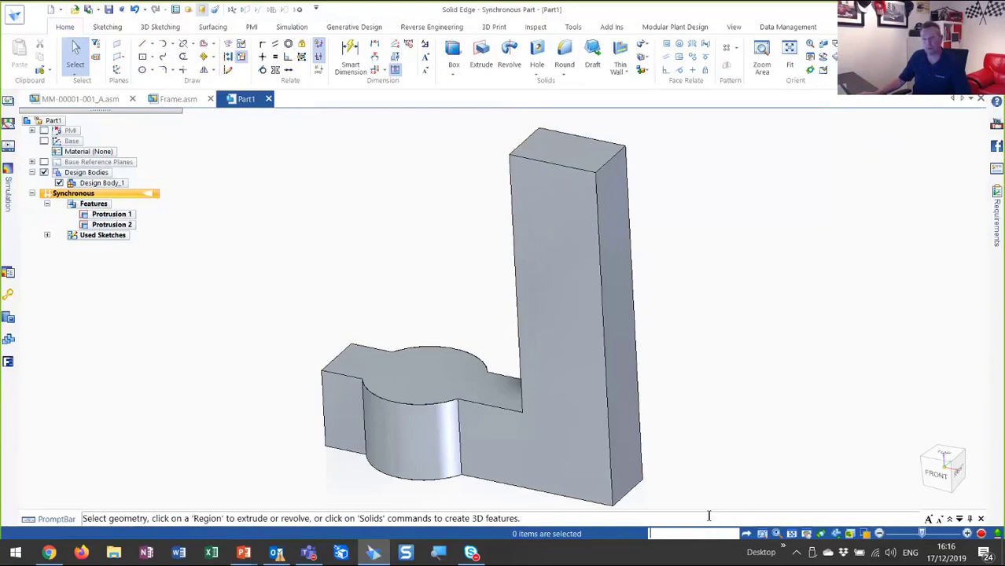
{"action": "type", "text": "f"}
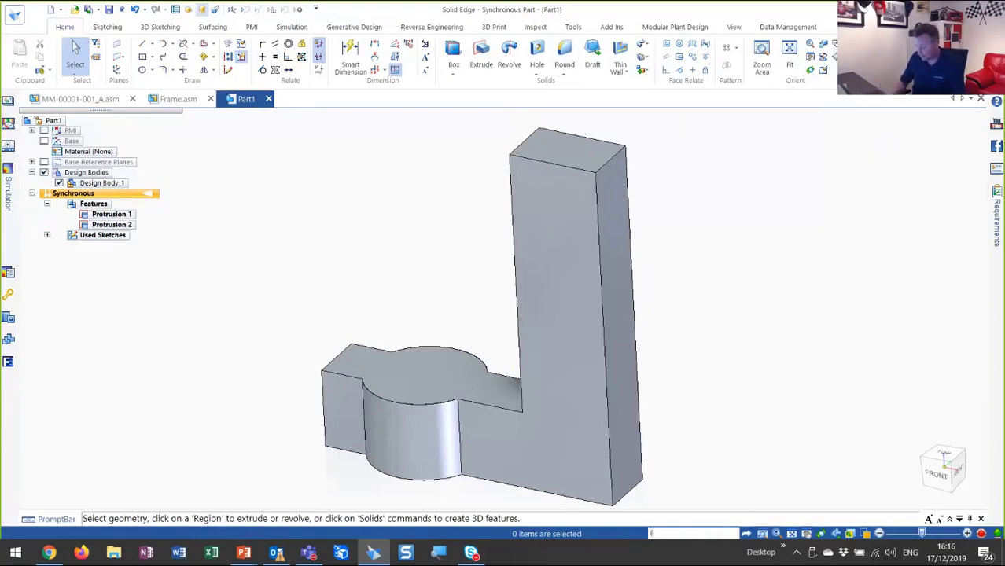
{"action": "type", "text": "illet"}
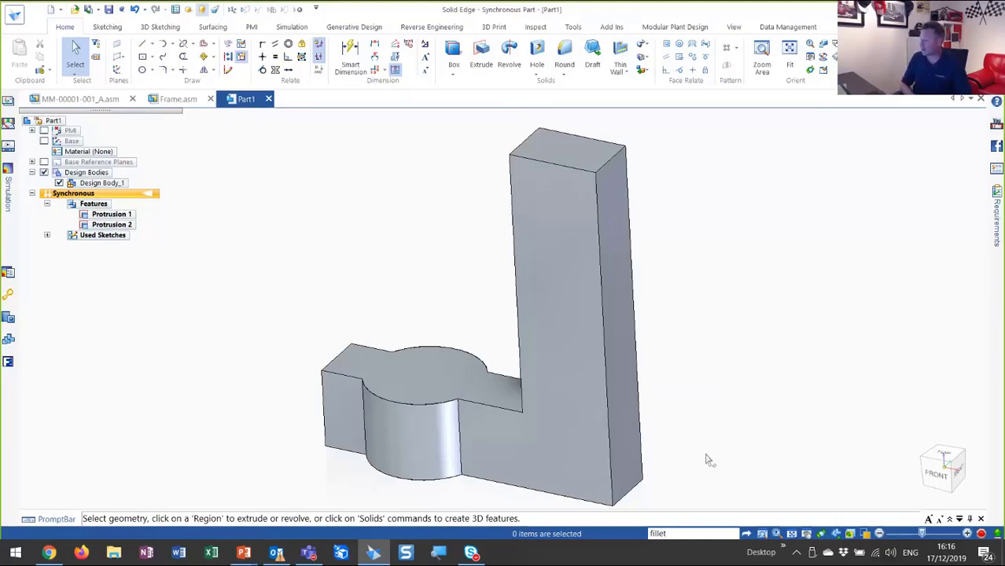
{"action": "key", "text": "Return"}
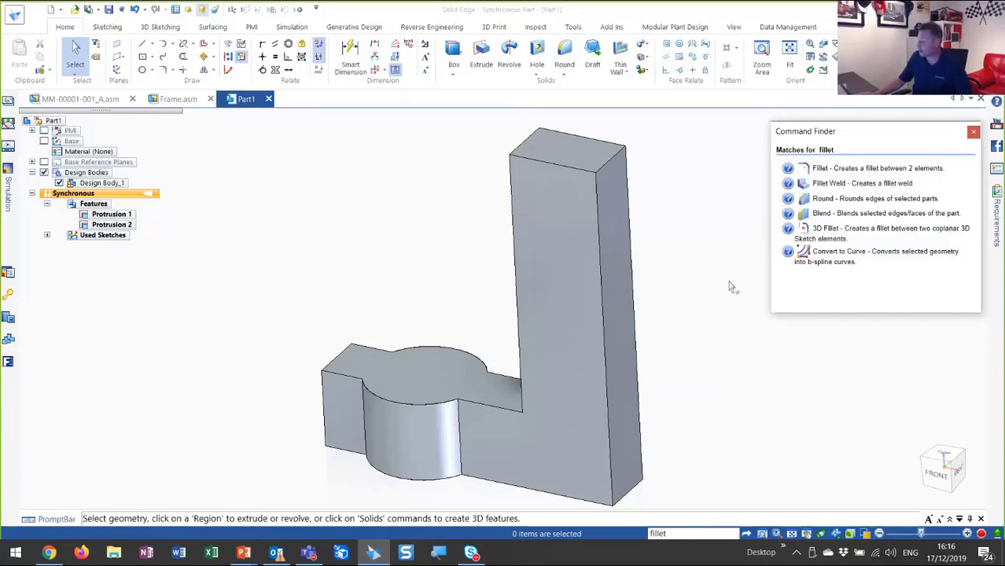
{"action": "mouse_move", "coordinate": [821, 203]}
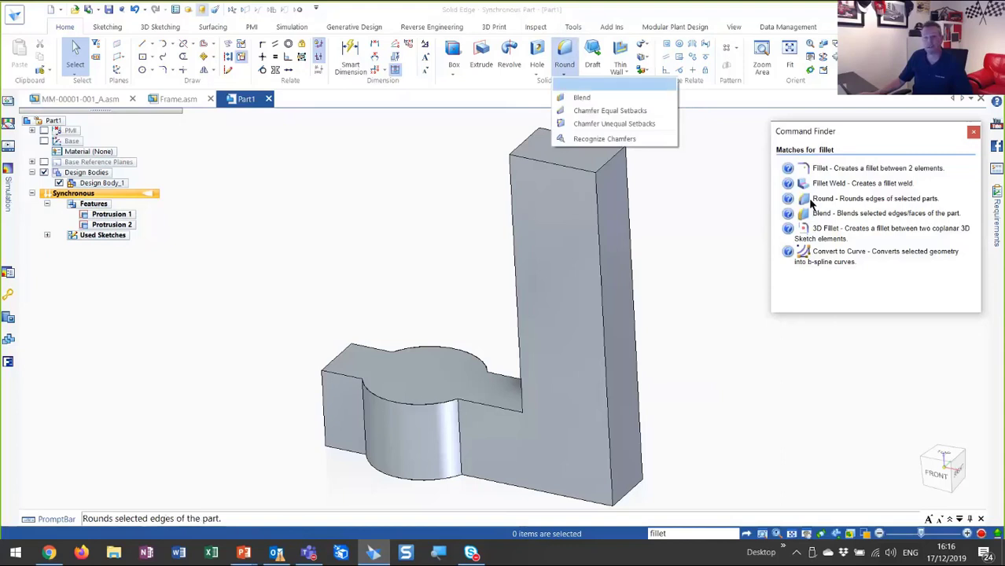
{"action": "left_click", "coordinate": [973, 131]}
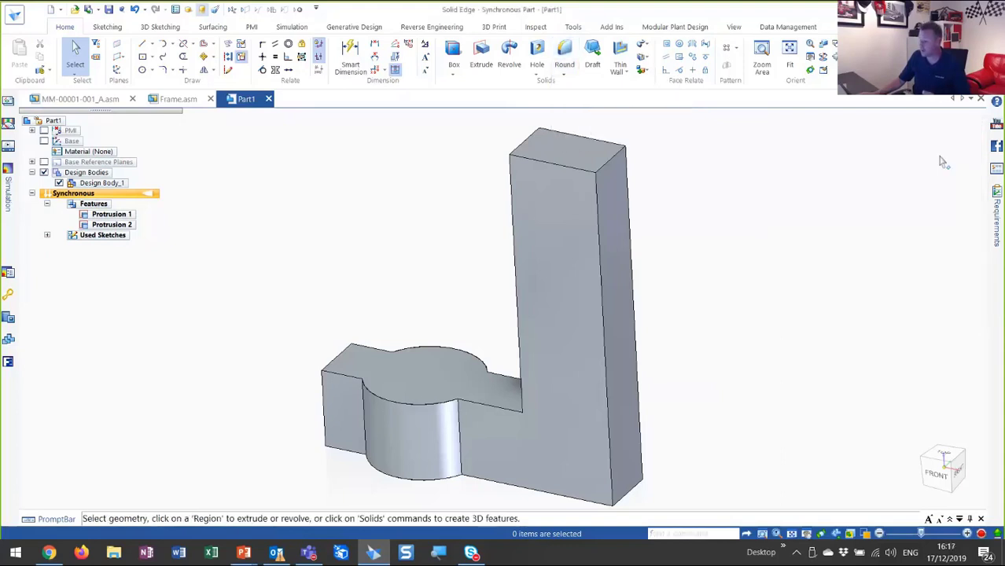
Round the upright's two top edges and the outer end edges of the base with a 15 mm radius.
{"action": "left_click", "coordinate": [566, 53]}
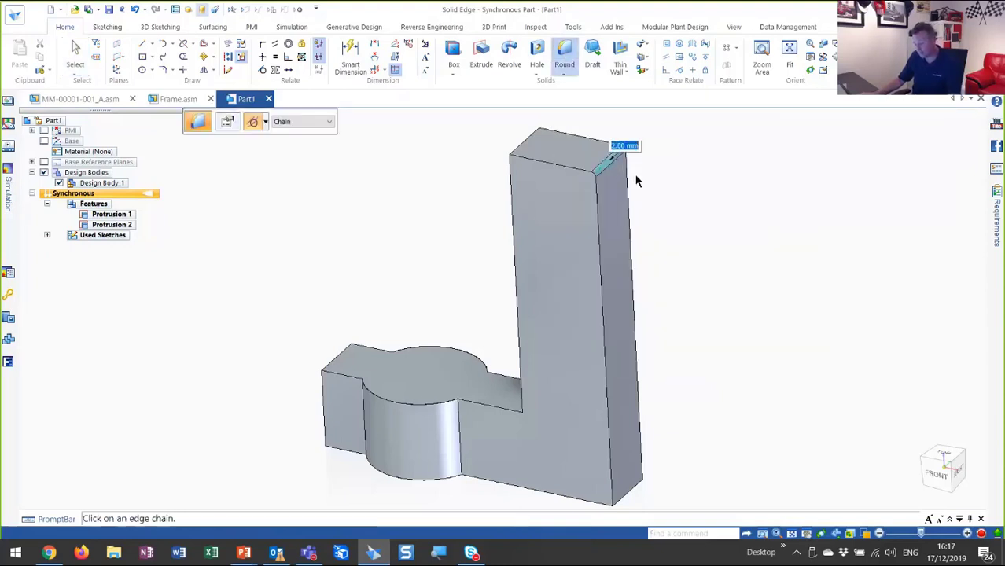
{"action": "left_click", "coordinate": [612, 162]}
{"action": "left_click", "coordinate": [541, 139]}
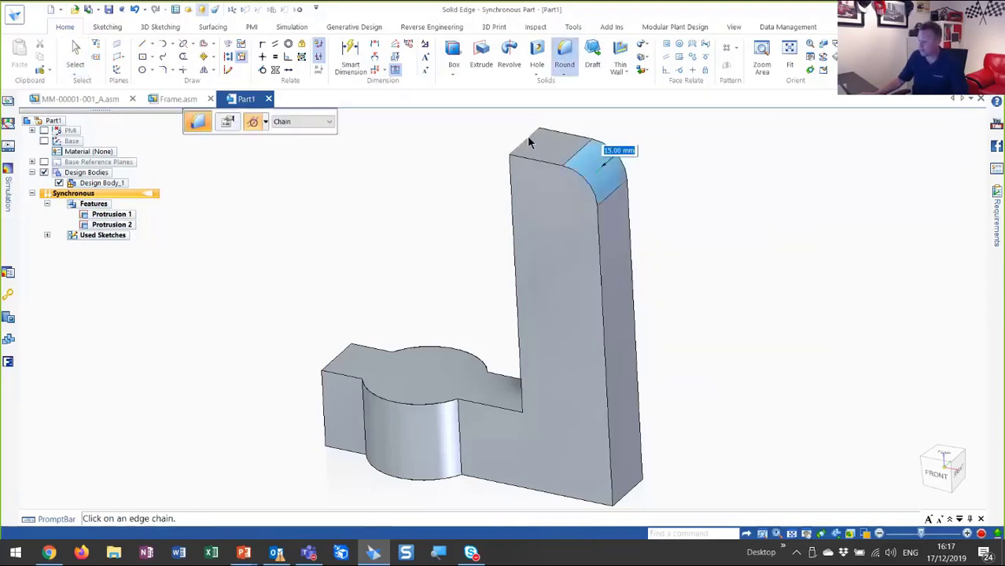
{"action": "left_click", "coordinate": [334, 369]}
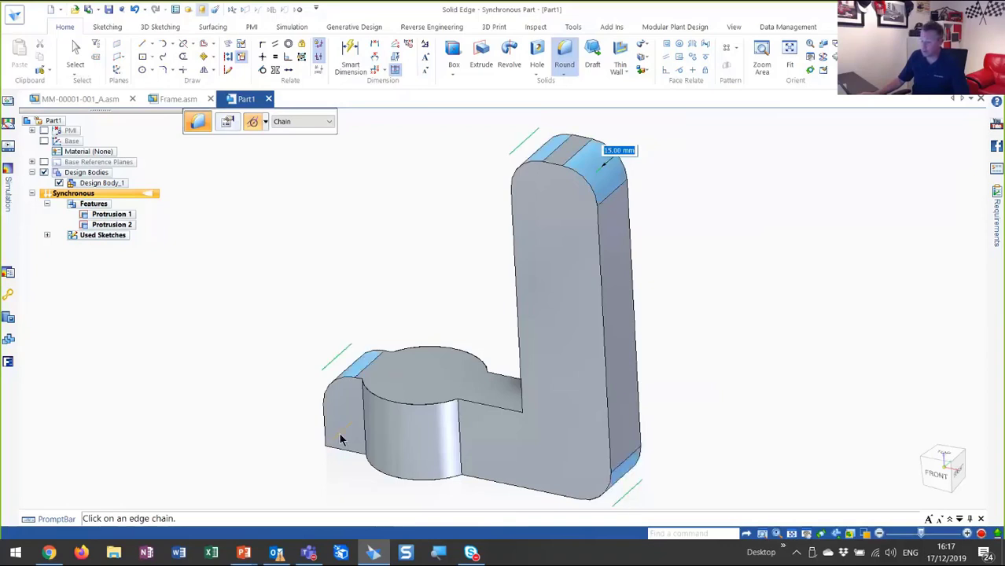
{"action": "right_click", "coordinate": [328, 243]}
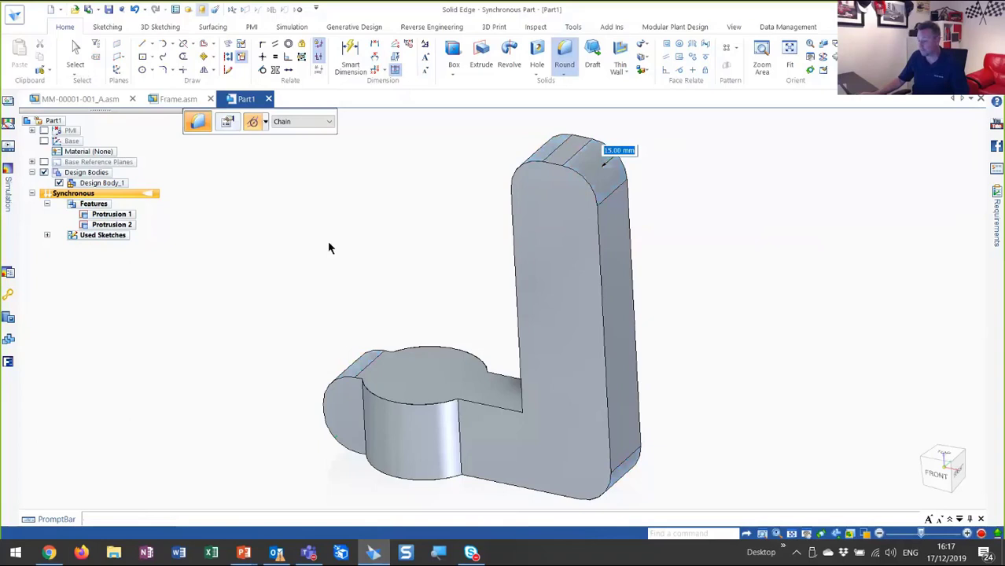
Round the vertical edges where the cylindrical section meets the longer arm with a 40 mm radius.
{"action": "left_click", "coordinate": [460, 429]}
{"action": "type", "text": "40"}
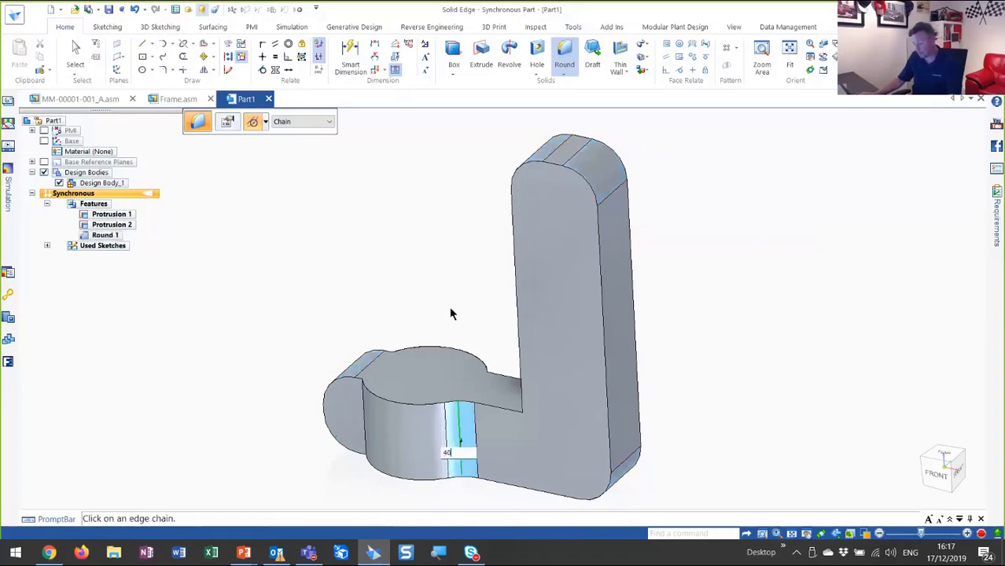
{"action": "key", "text": "Return"}
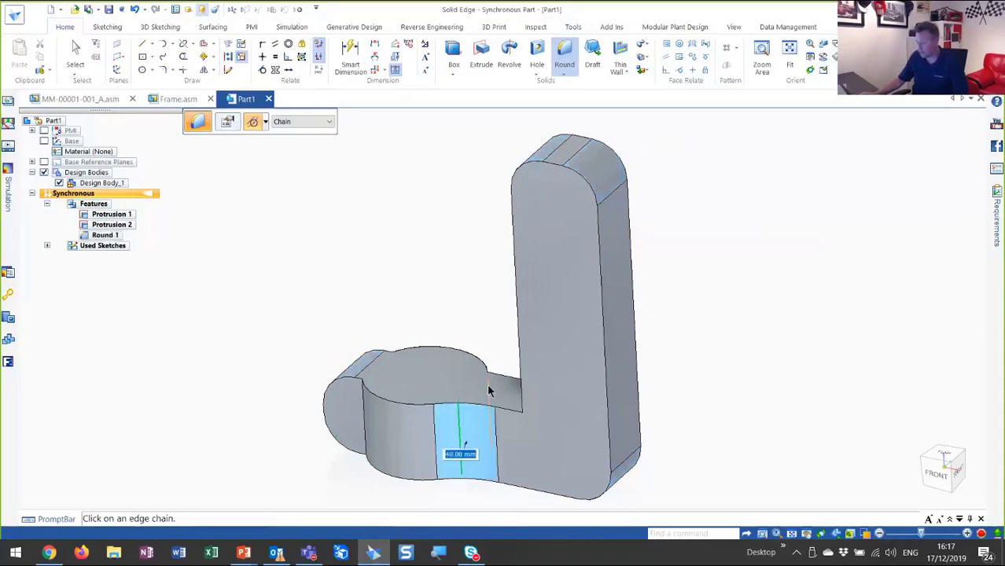
{"action": "right_click", "coordinate": [472, 256]}
Round all remaining inner and outer edges with a 2 mm radius, using the All Fillets and All Rounds selections.
{"action": "middle_click_drag", "start_coordinate": [471, 253], "coordinate": [452, 250]}
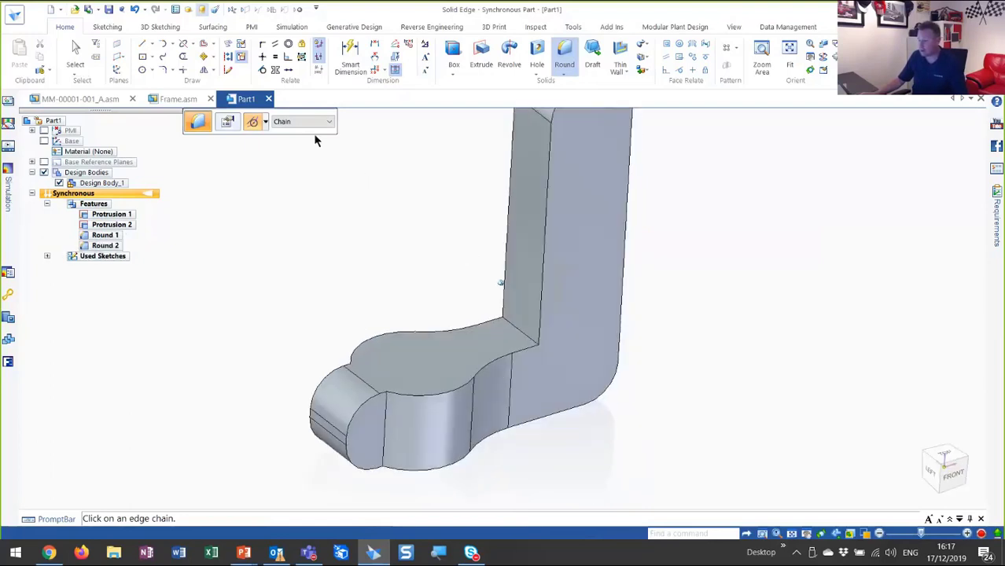
{"action": "left_click", "coordinate": [314, 122]}
{"action": "left_click", "coordinate": [314, 167]}
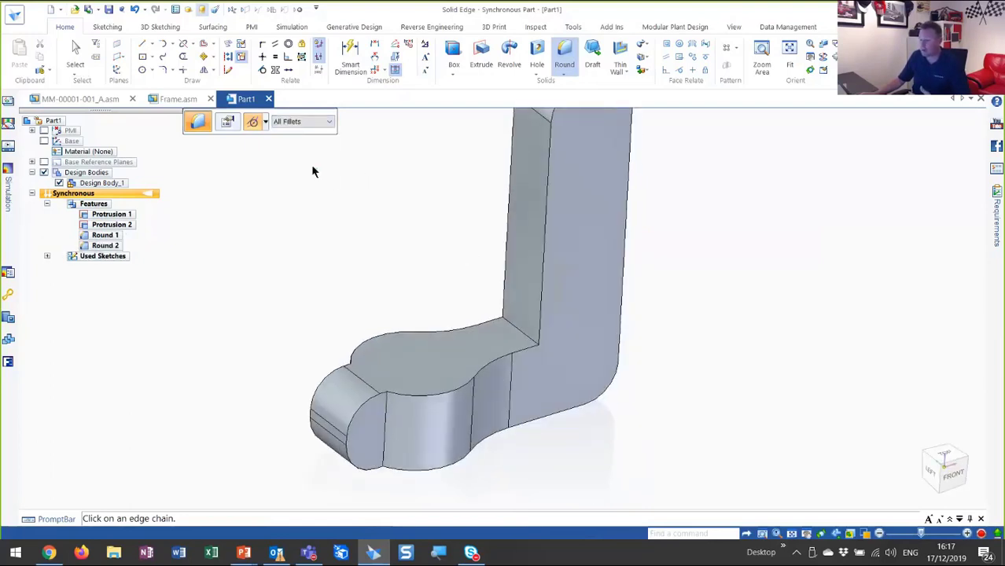
{"action": "left_click", "coordinate": [445, 347]}
{"action": "key", "text": "Return"}
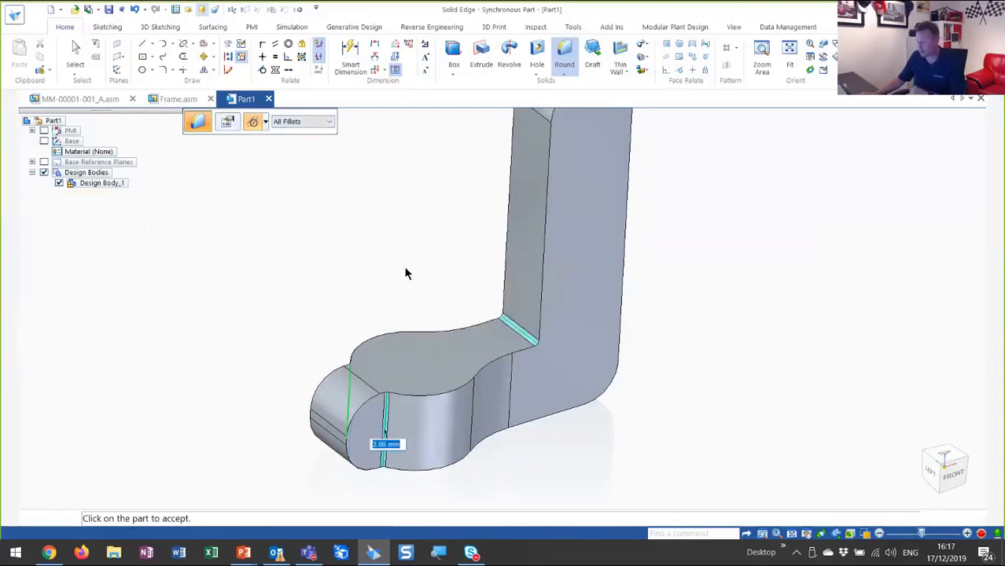
{"action": "left_click", "coordinate": [314, 122]}
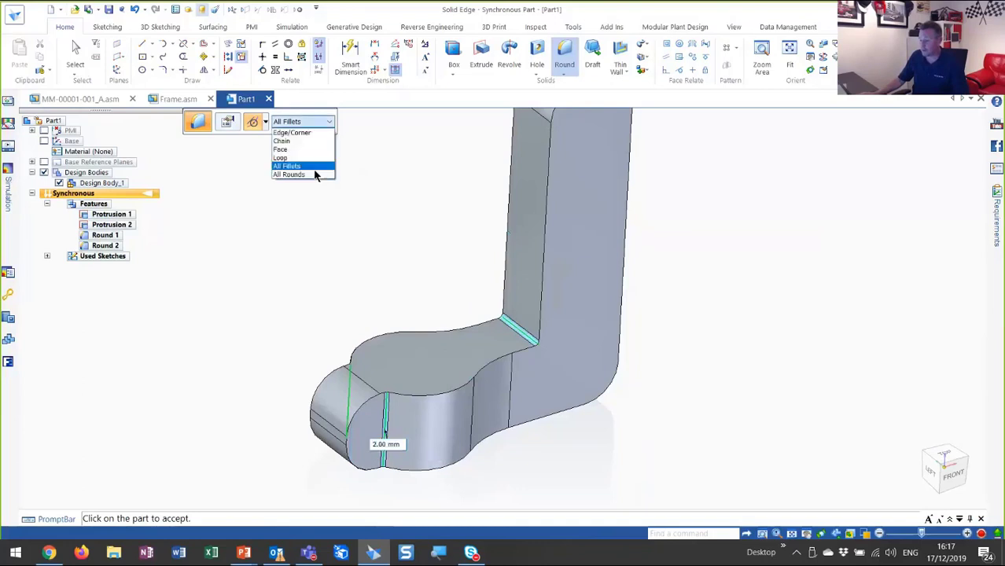
{"action": "left_click", "coordinate": [321, 175]}
{"action": "left_click", "coordinate": [410, 343]}
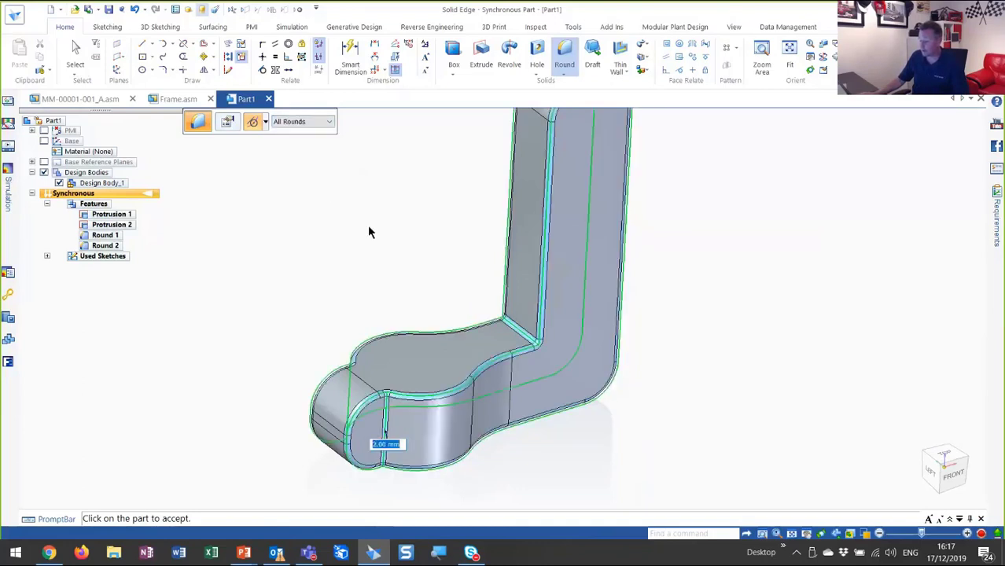
{"action": "right_click", "coordinate": [743, 413]}
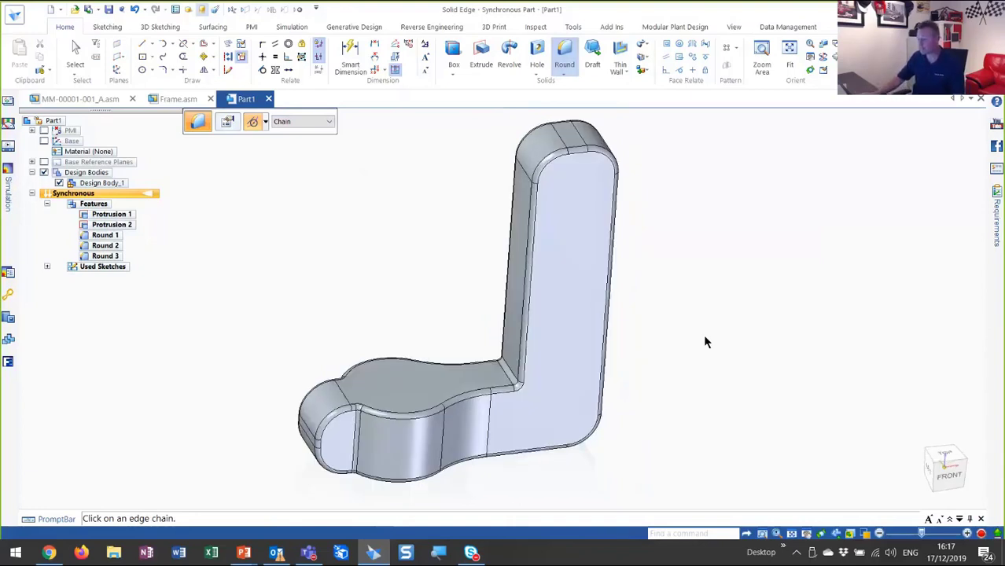
Add a horizontal dimension across the width of the upright, placed above its rounded top.
{"action": "mouse_move", "coordinate": [683, 365]}
{"action": "middle_mouse_down"}
{"action": "mouse_move", "coordinate": [670, 239]}
{"action": "mouse_move", "coordinate": [756, 207]}
{"action": "mouse_move", "coordinate": [746, 205]}
{"action": "mouse_move", "coordinate": [698, 298]}
{"action": "middle_mouse_up"}
{"action": "scroll", "coordinate": [756, 207], "scroll_direction": "up", "scroll_amount": 3}
{"action": "scroll", "coordinate": [699, 299], "scroll_direction": "down", "scroll_amount": 1}
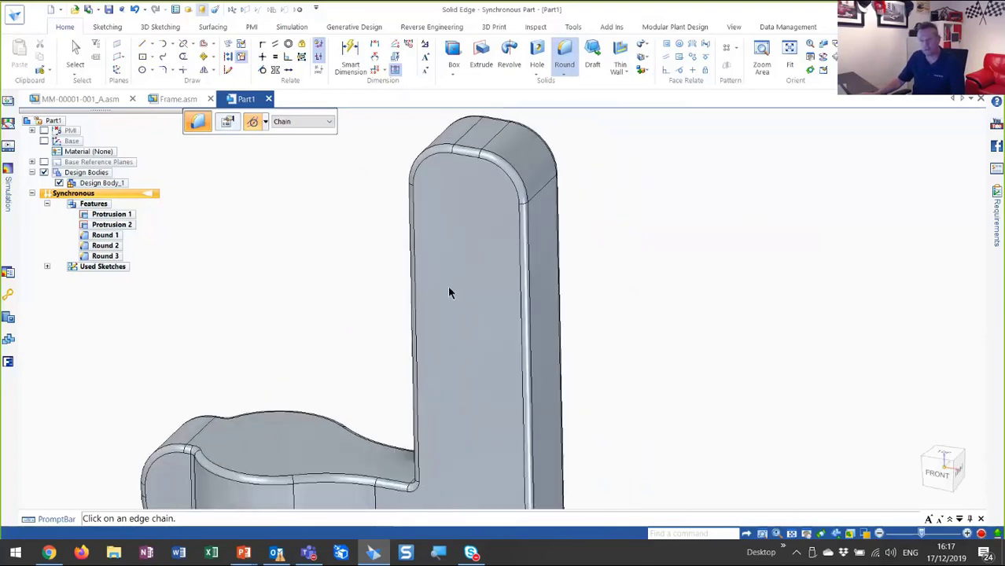
{"action": "middle_click", "coordinate": [503, 314]}
{"action": "scroll", "coordinate": [726, 167], "scroll_direction": "up", "scroll_amount": 3}
{"action": "scroll", "coordinate": [705, 181], "scroll_direction": "up", "scroll_amount": 2}
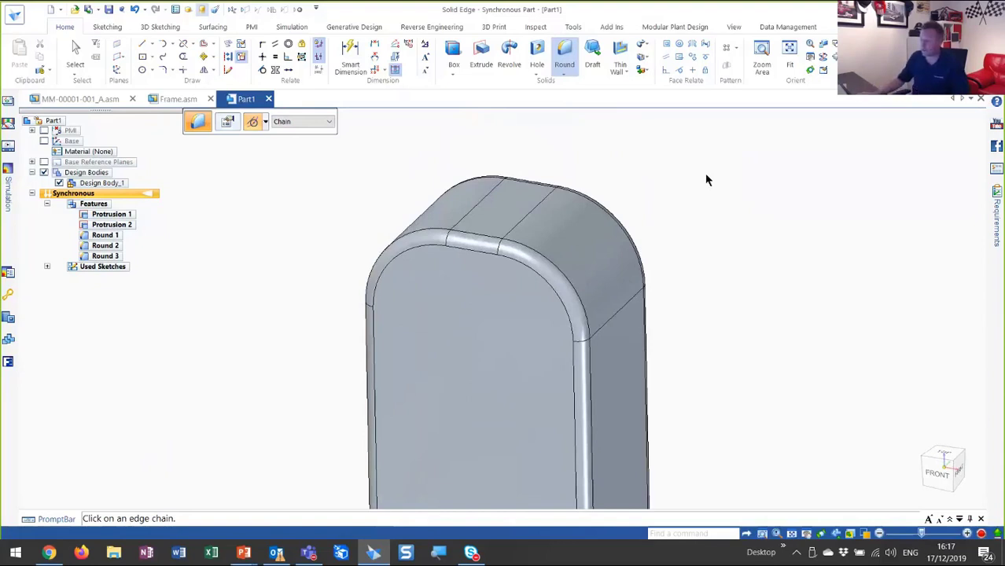
{"action": "left_click", "coordinate": [387, 70]}
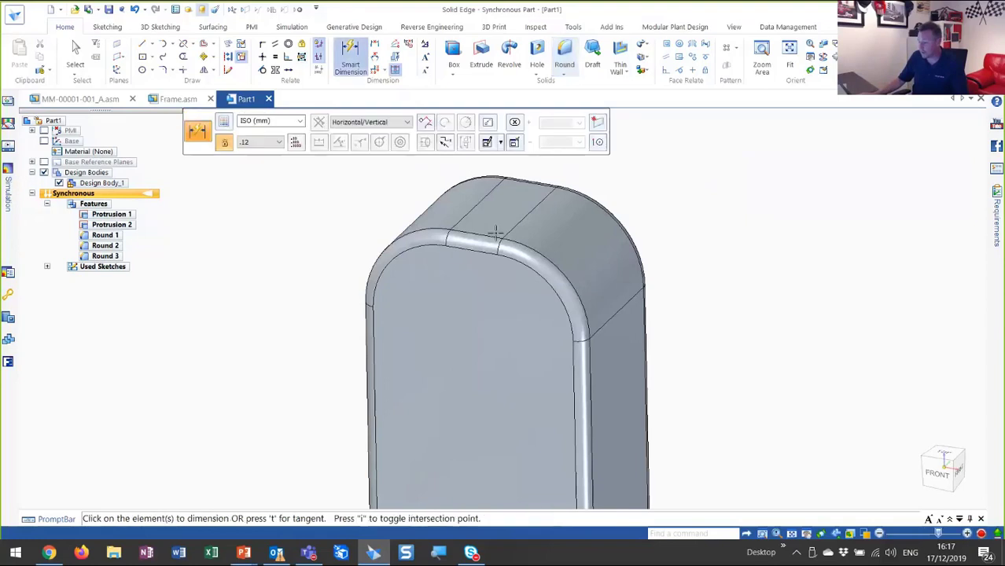
{"action": "left_click", "coordinate": [453, 242]}
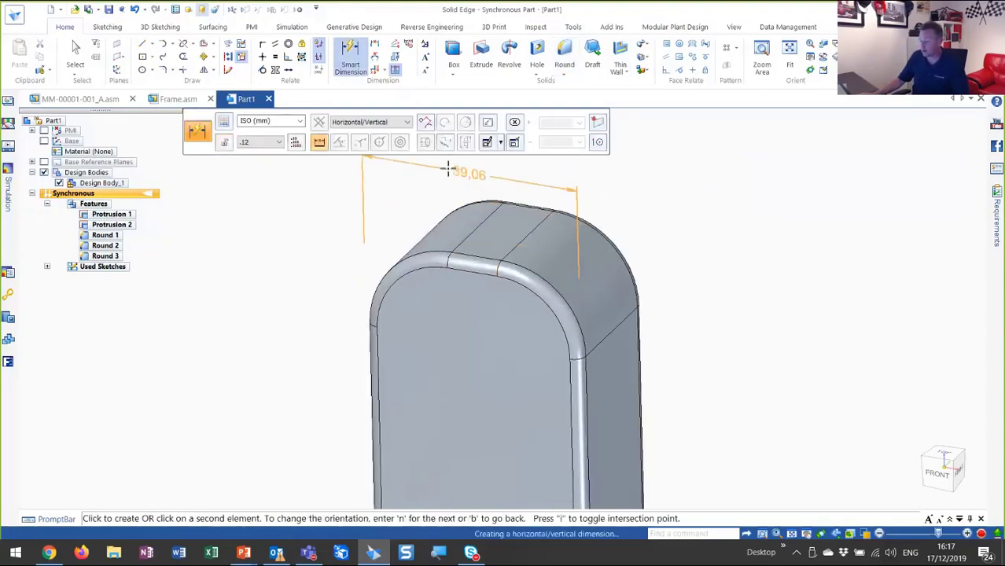
{"action": "left_click", "coordinate": [450, 170]}
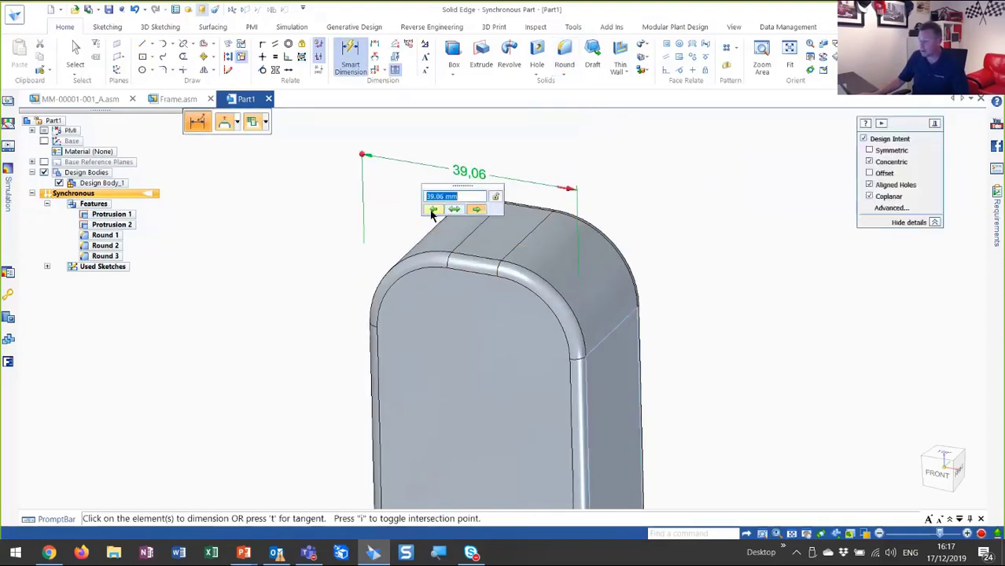
Set the upright's width to 45 mm, moving only its inner side face, and lock the dimension.
{"action": "left_click", "coordinate": [432, 210]}
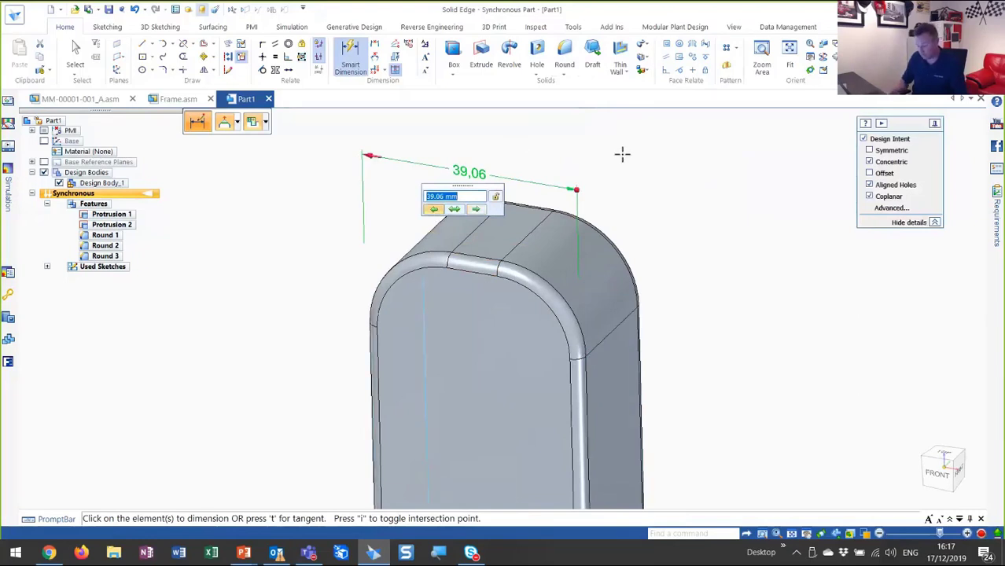
{"action": "type", "text": "45"}
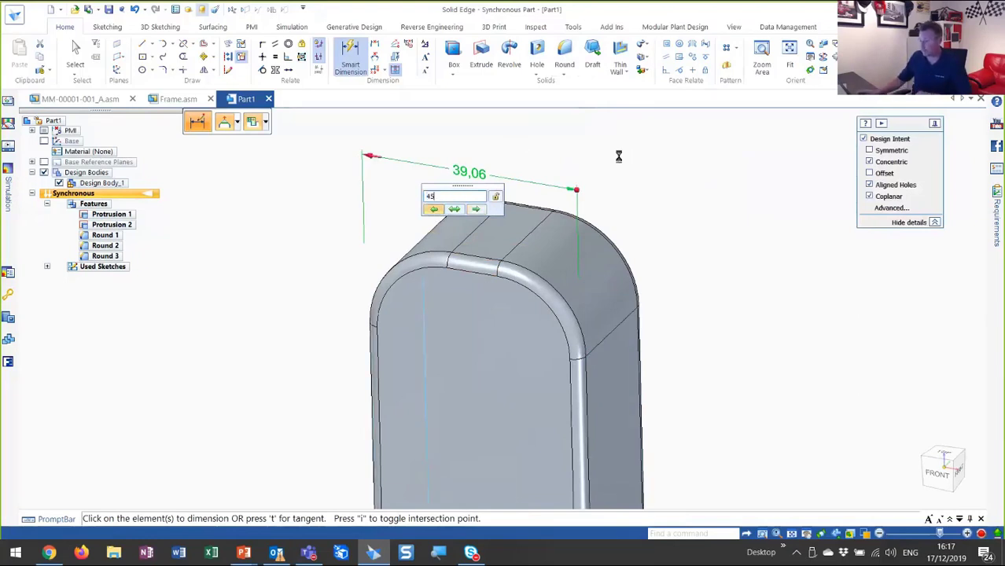
{"action": "key", "text": "Return"}
{"action": "left_click", "coordinate": [495, 198]}
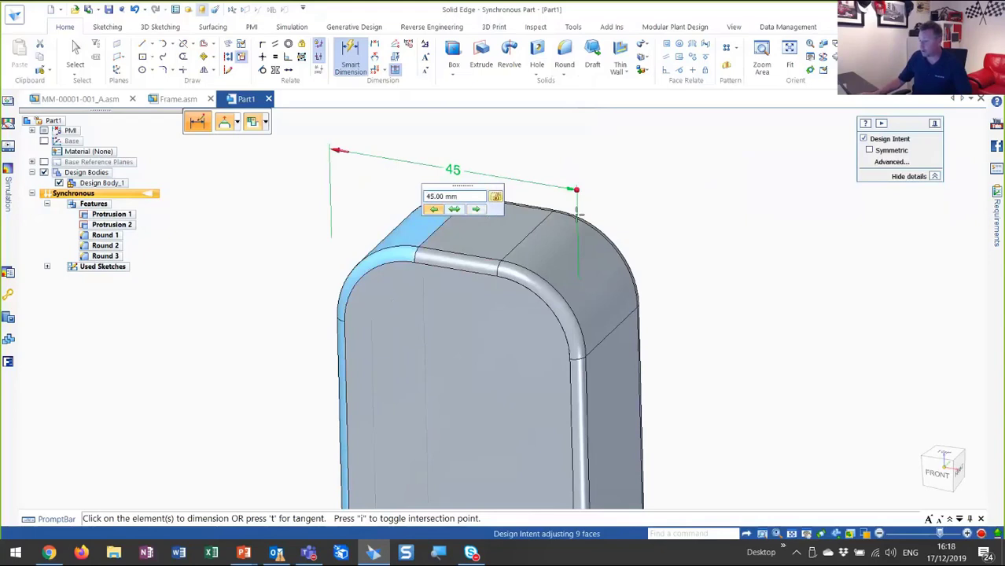
{"action": "key", "text": "Escape"}
{"action": "key", "text": "Escape"}
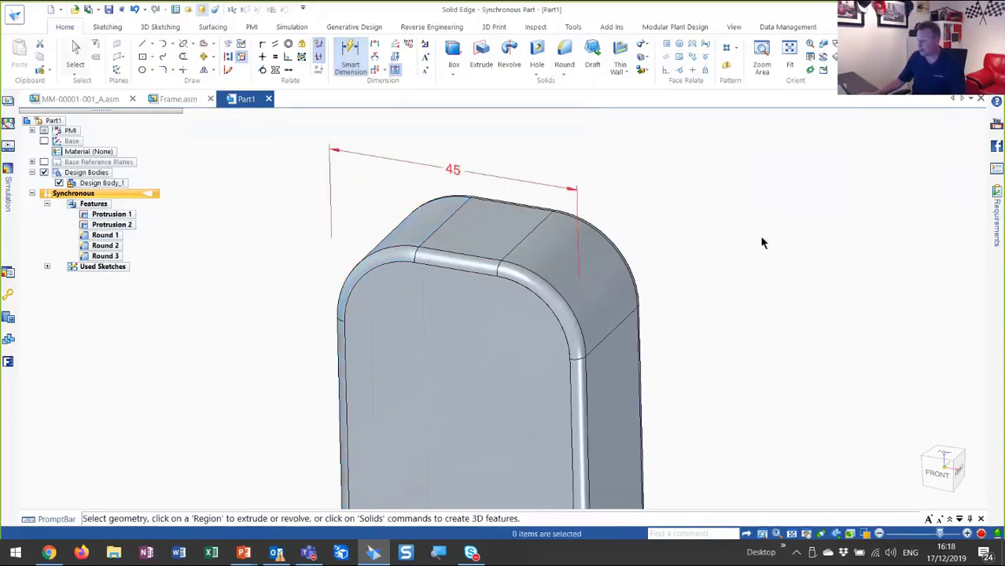
Try moving the upright's outer side face outward with the width dimension locked.
{"action": "scroll", "coordinate": [758, 236], "scroll_direction": "down", "scroll_amount": 5}
{"action": "middle_click_drag", "start_coordinate": [560, 409], "coordinate": [564, 404]}
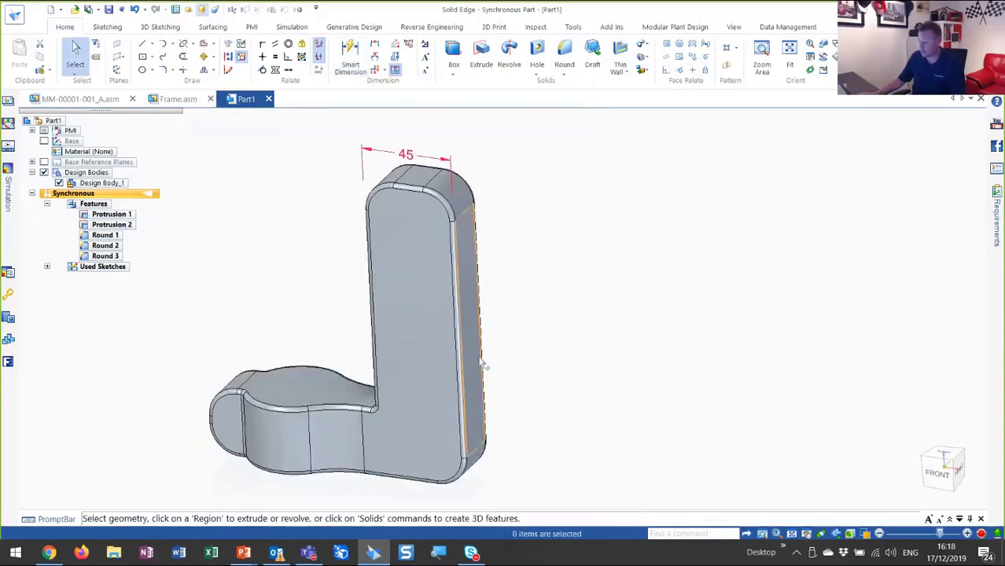
{"action": "left_click", "coordinate": [499, 376]}
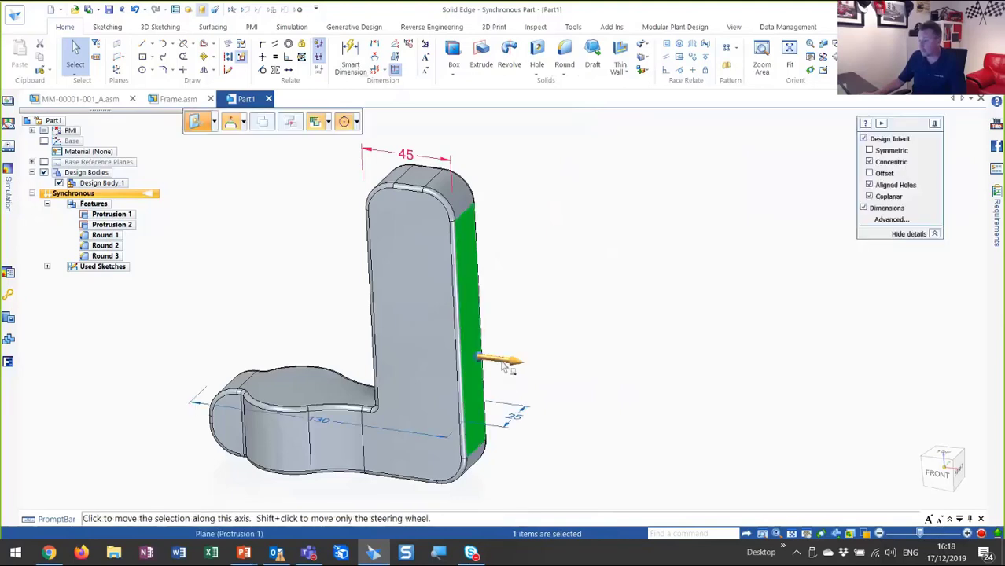
{"action": "left_click", "coordinate": [512, 364]}
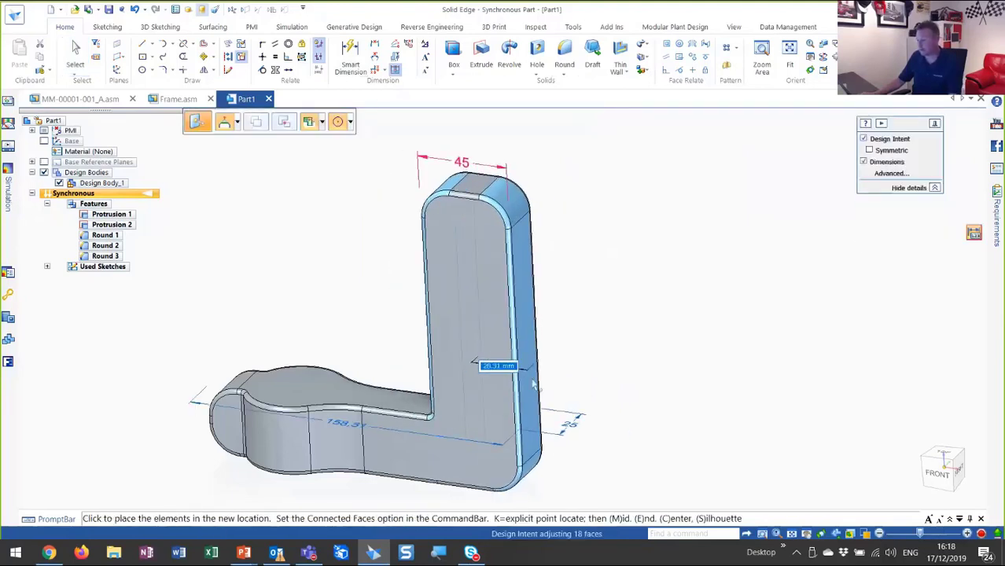
{"action": "key", "text": "Escape"}
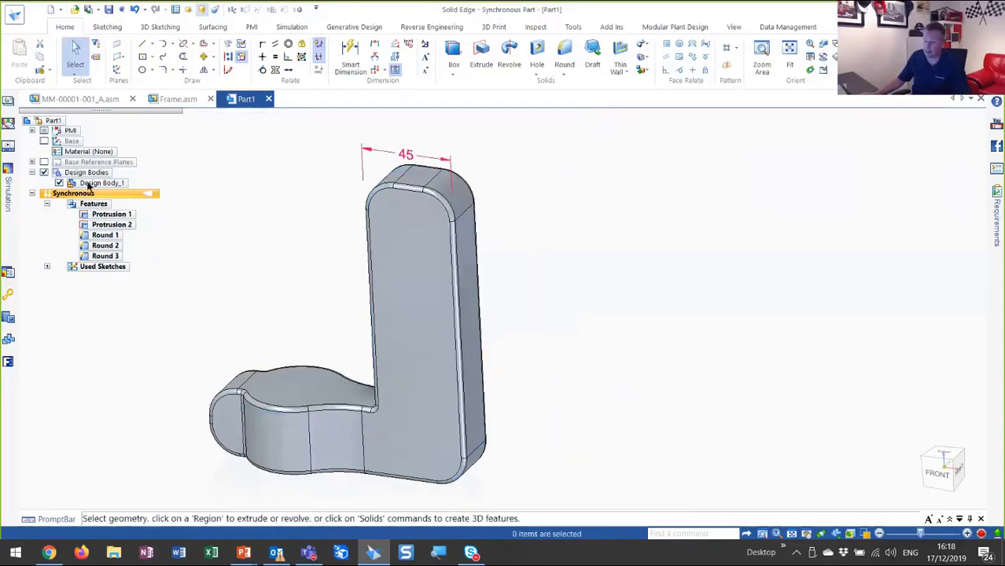
Hide the PMI dimensions and sketch a 34 mm diameter circle on the lower arm's top face, concentric with its cylindrical section.
{"action": "left_click", "coordinate": [44, 131]}
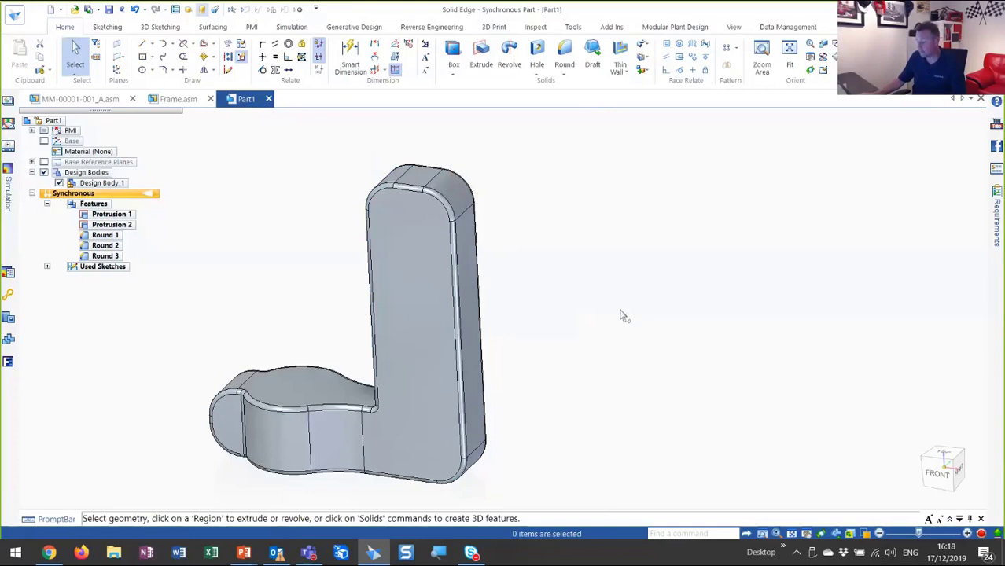
{"action": "key", "text": "ctrl+t"}
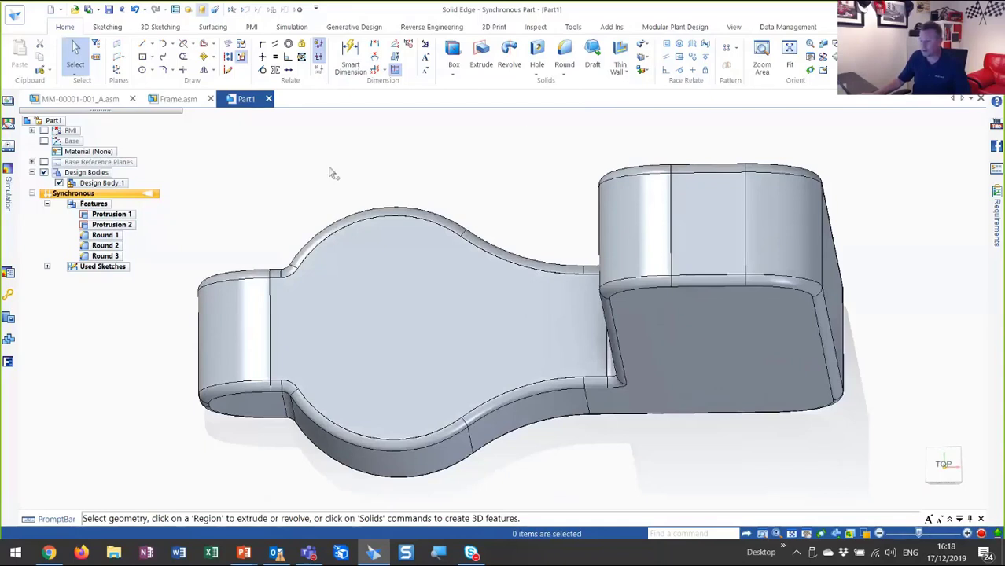
{"action": "left_click", "coordinate": [144, 73]}
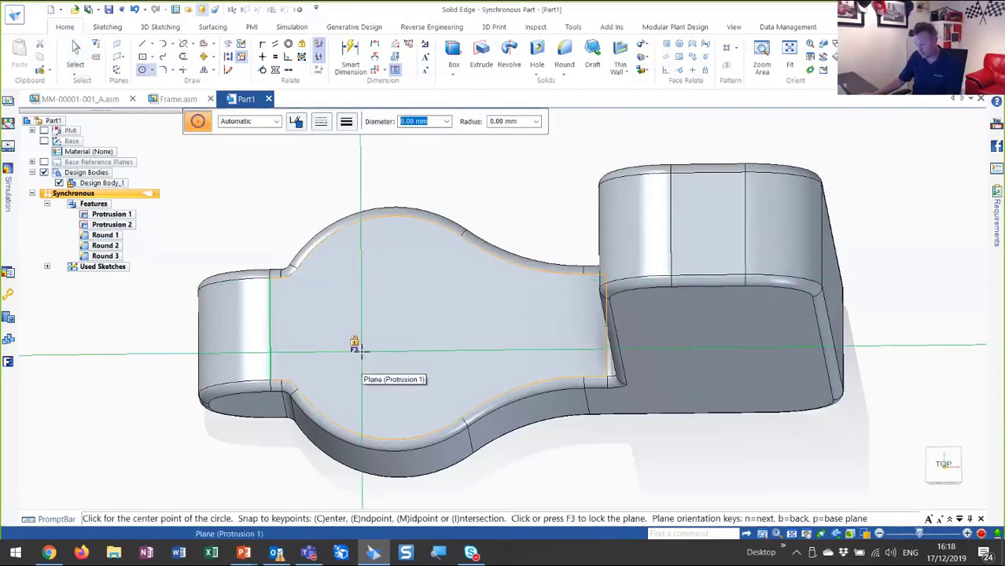
{"action": "key", "text": "F3"}
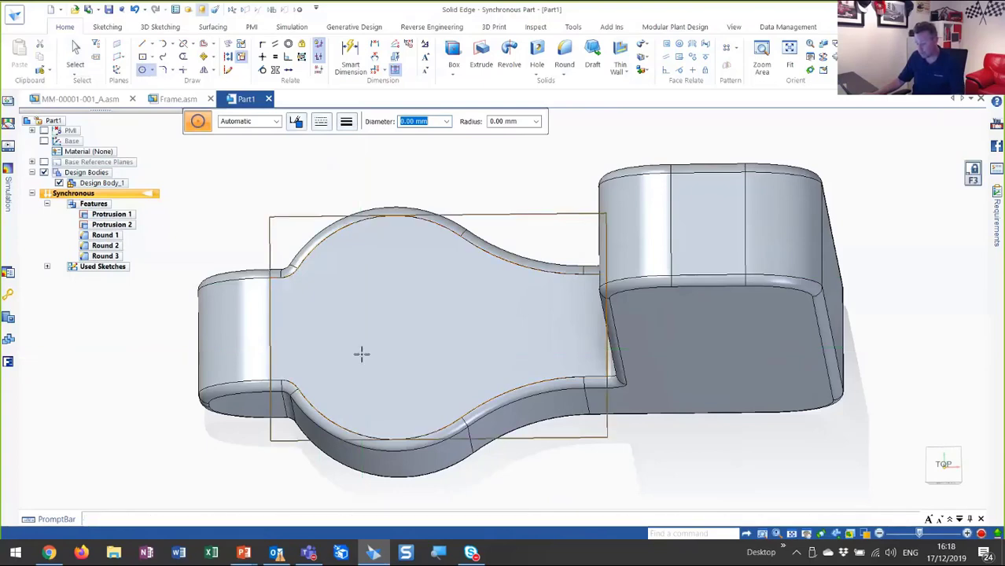
{"action": "key", "text": "ctrl+h"}
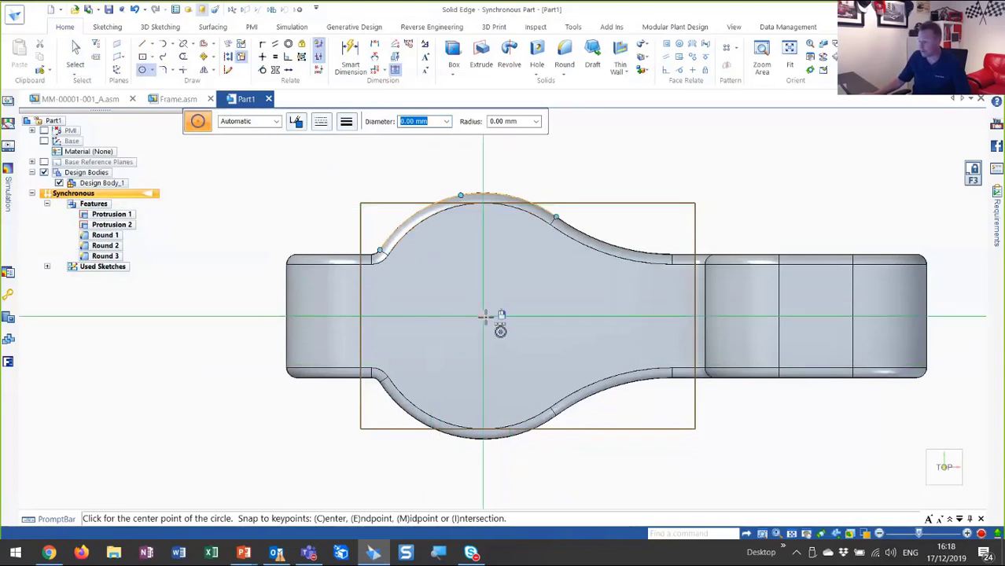
{"action": "left_click", "coordinate": [483, 317]}
{"action": "type", "text": "3"}
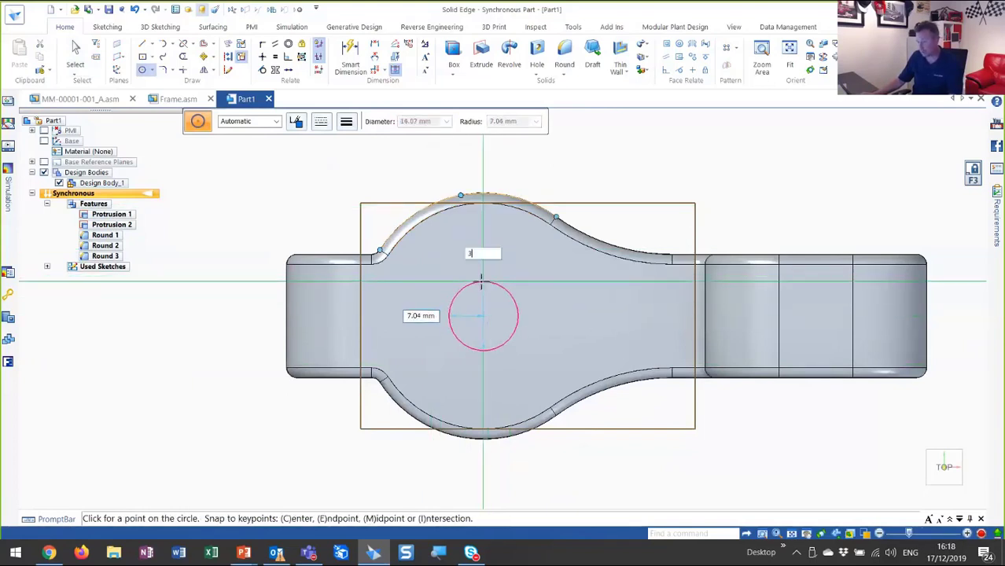
{"action": "type", "text": "4"}
{"action": "key", "text": "Return"}
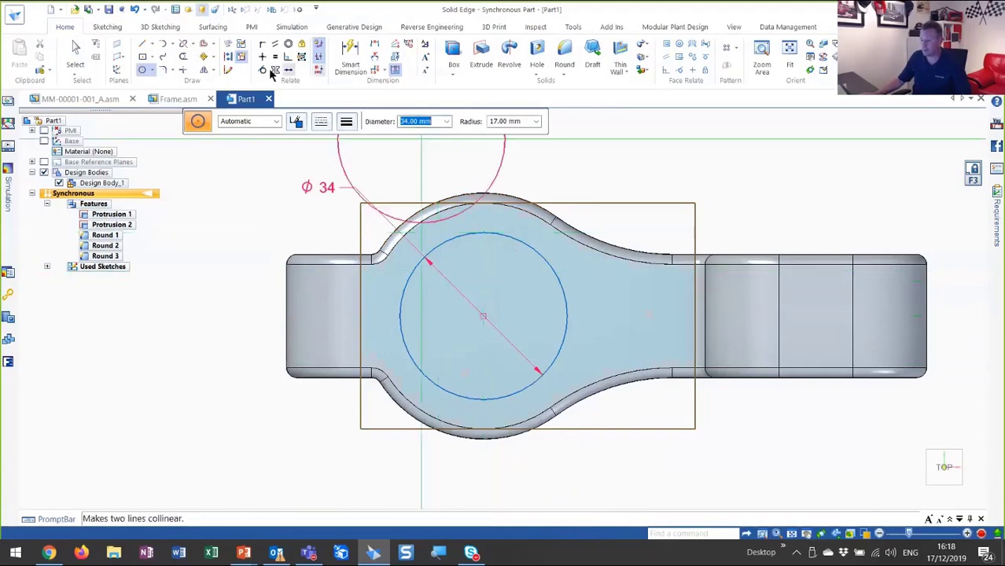
Draw two centred rectangles, about 80 by 14.5 mm at the circle's centre and about 37 by 6.6 mm at the upright's outer edge midpoint.
{"action": "left_click", "coordinate": [143, 57]}
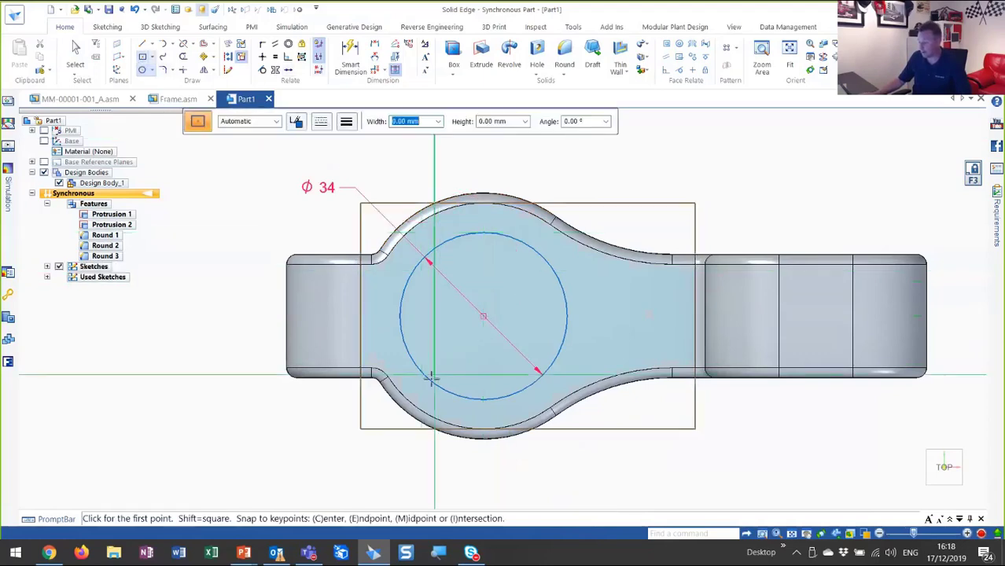
{"action": "left_click", "coordinate": [483, 317]}
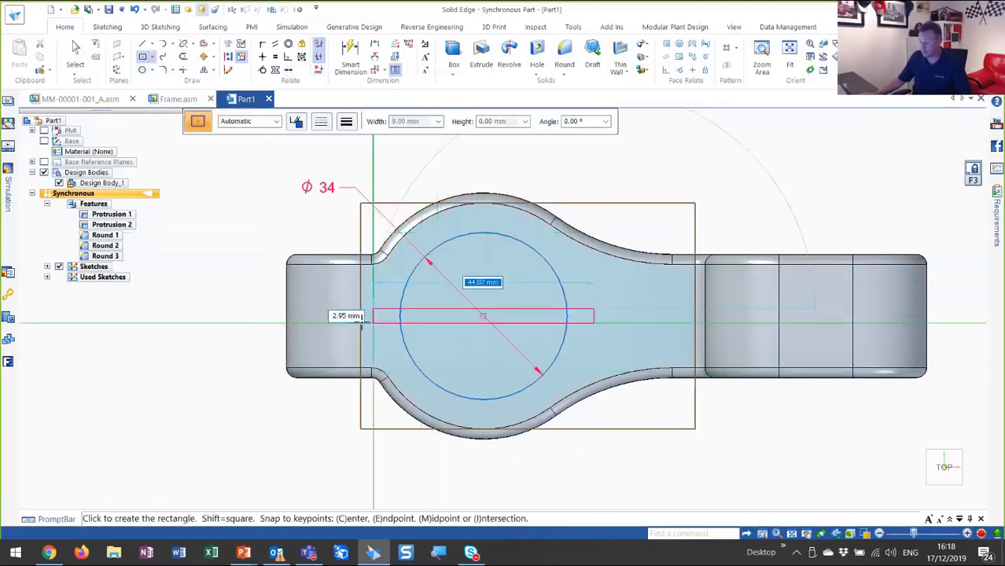
{"action": "left_click", "coordinate": [287, 280]}
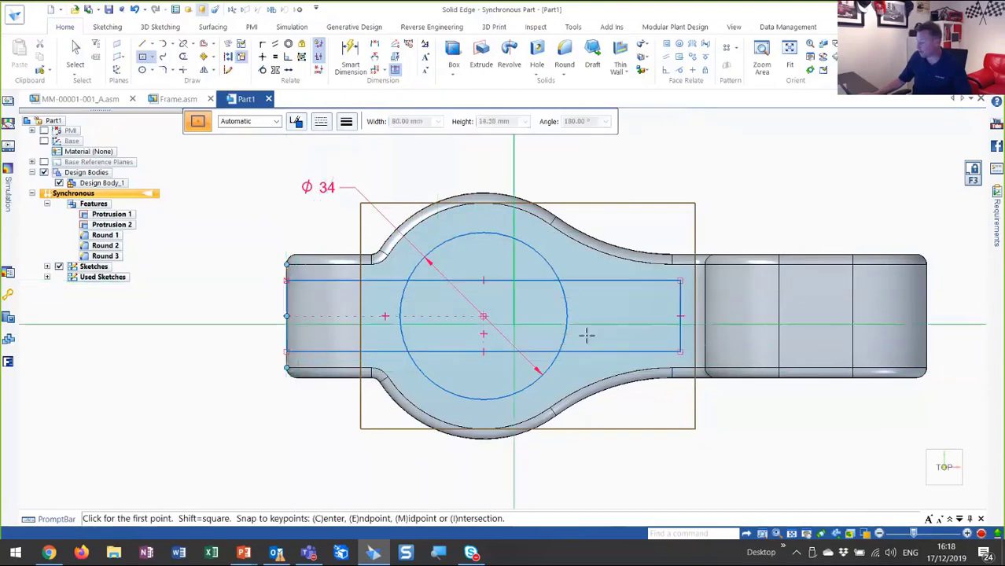
{"action": "left_click", "coordinate": [926, 317]}
{"action": "left_click", "coordinate": [834, 299]}
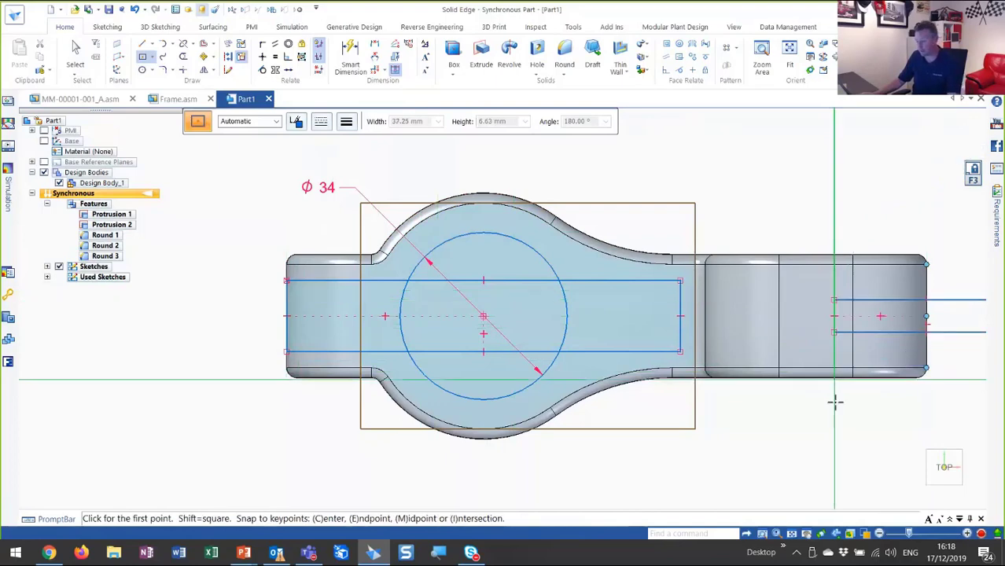
{"action": "key", "text": "Escape"}
Cut the circle and both rectangle regions symmetrically through the part with a total extent of about 230 mm.
{"action": "scroll", "coordinate": [663, 429], "scroll_direction": "down", "scroll_amount": 1}
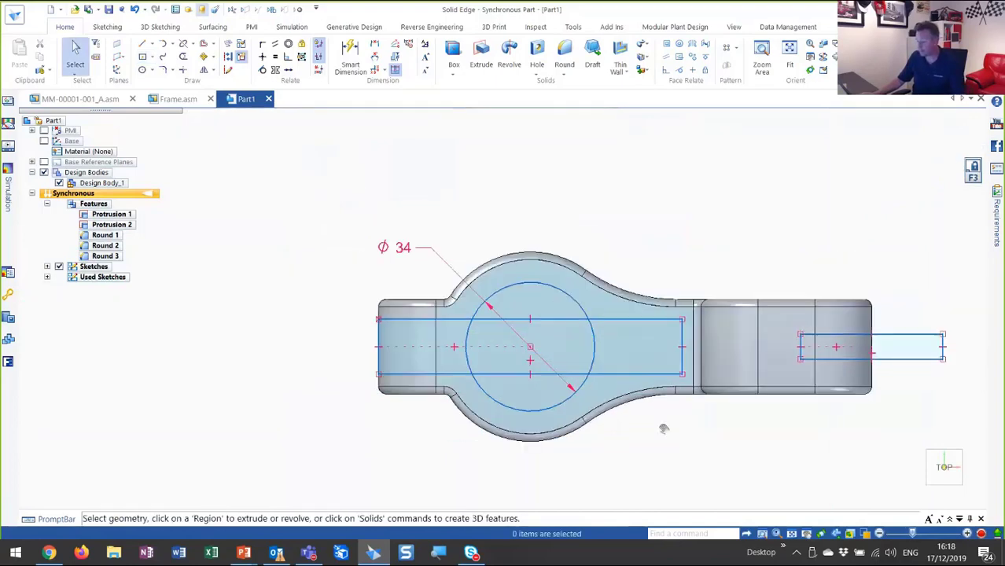
{"action": "middle_click_drag", "start_coordinate": [664, 428], "coordinate": [585, 428], "text": "shift"}
{"action": "mouse_move", "coordinate": [272, 310]}
{"action": "left_mouse_down"}
{"action": "mouse_move", "coordinate": [346, 340]}
{"action": "mouse_move", "coordinate": [888, 379]}
{"action": "left_mouse_up"}
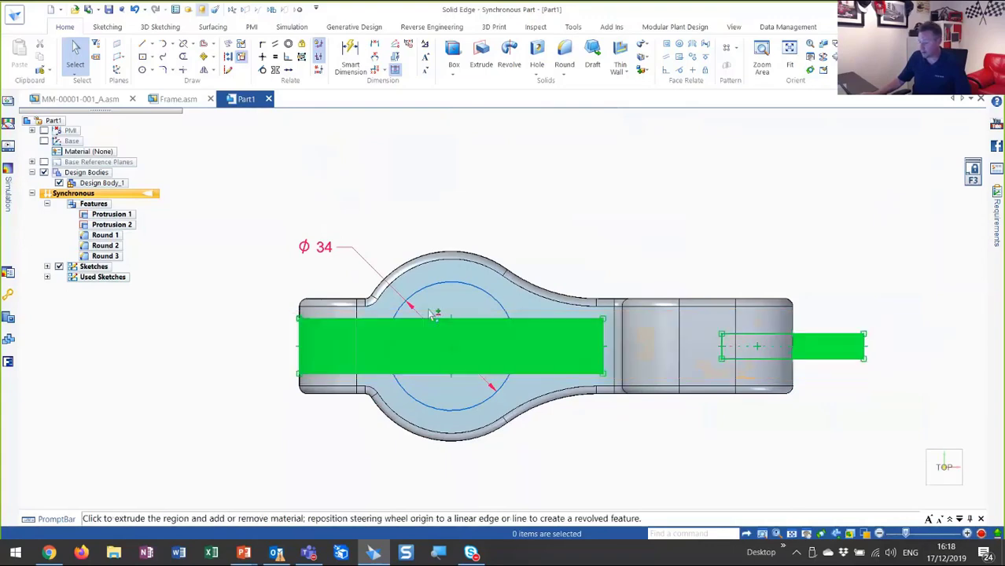
{"action": "left_click", "coordinate": [459, 309], "text": "ctrl"}
{"action": "left_click", "coordinate": [442, 394], "text": "ctrl"}
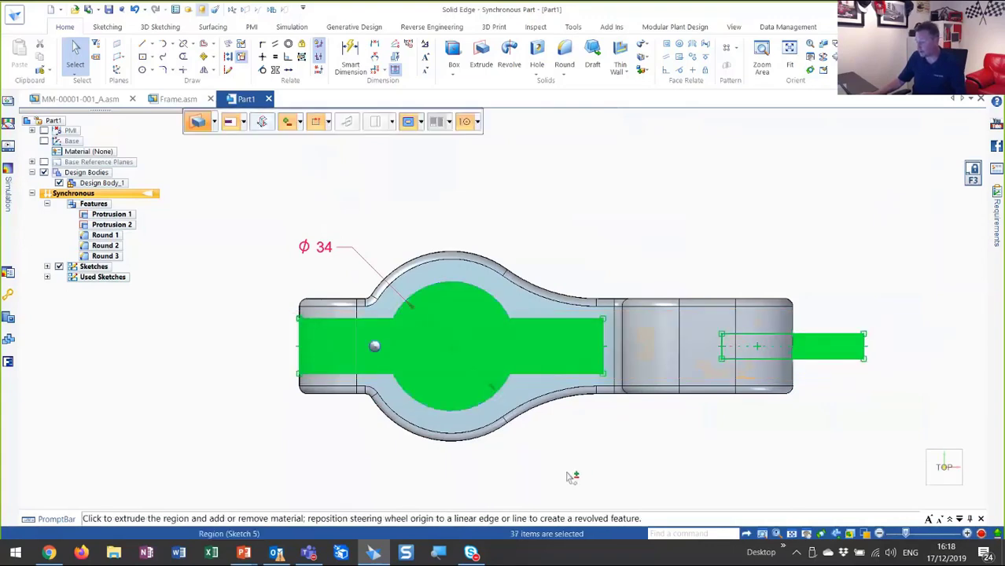
{"action": "middle_click_drag", "start_coordinate": [571, 477], "coordinate": [521, 468]}
{"action": "scroll", "coordinate": [373, 360], "scroll_direction": "down", "scroll_amount": 3}
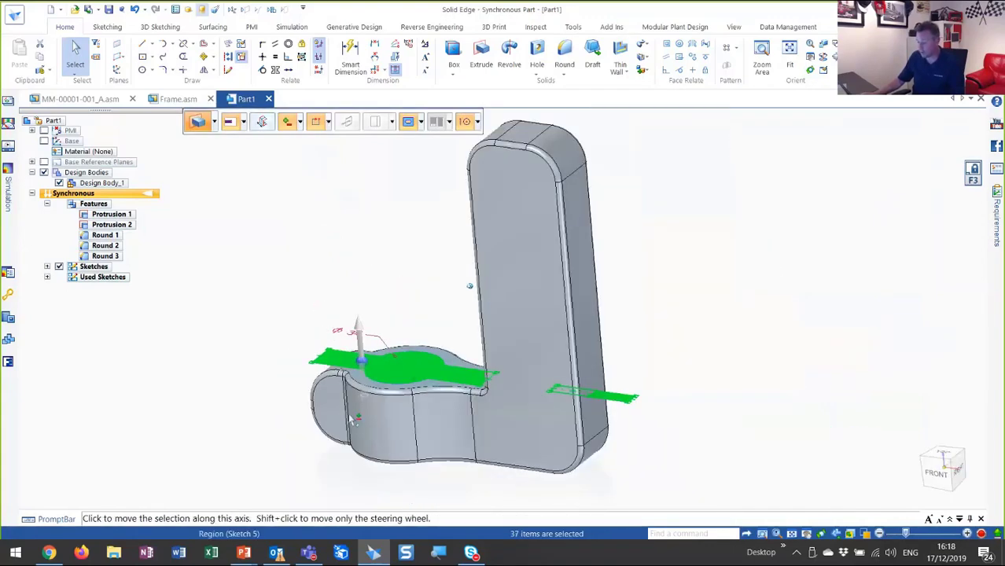
{"action": "left_click", "coordinate": [367, 400]}
{"action": "left_click", "coordinate": [371, 403]}
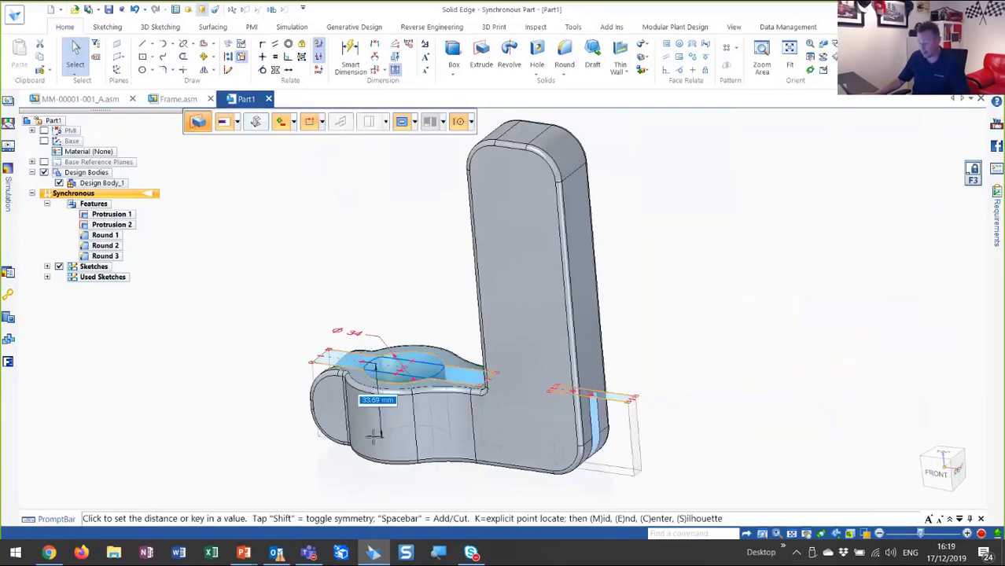
{"action": "key", "text": "shift"}
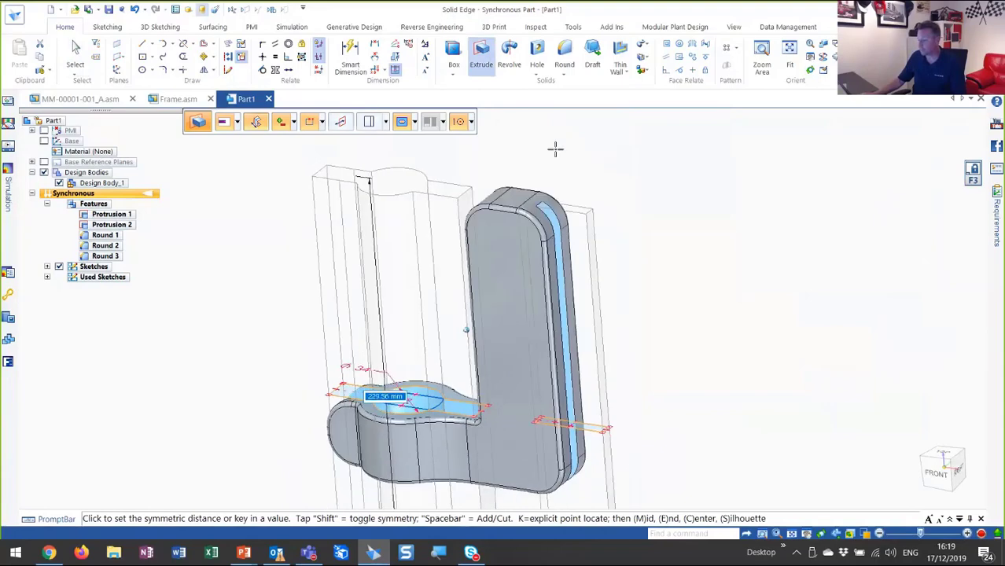
{"action": "left_click", "coordinate": [545, 139]}
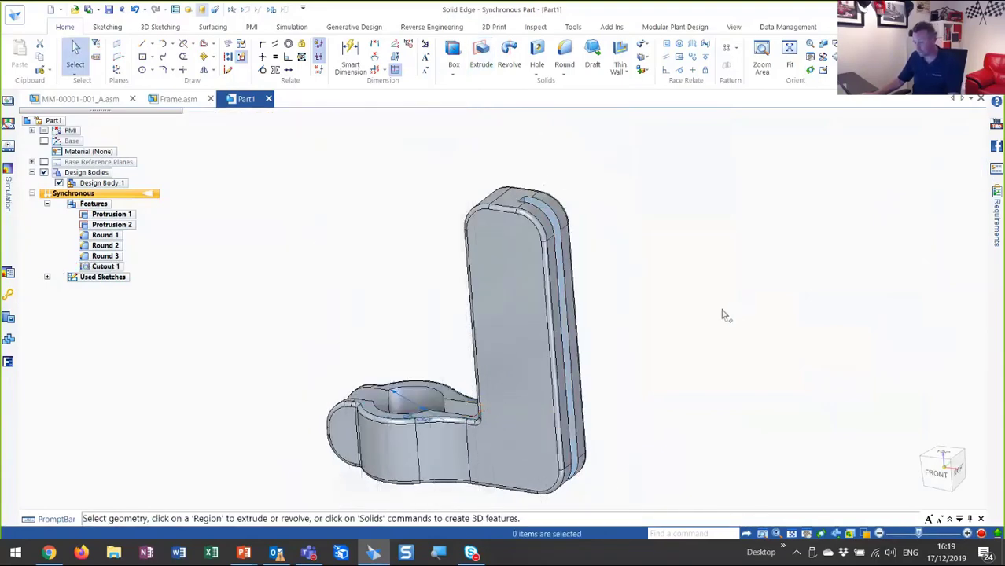
Make the upright slot's inner side face coplanar with the clamp opening's inner face, with the Symmetric design intent enabled.
{"action": "middle_click_drag", "start_coordinate": [693, 308], "coordinate": [640, 318]}
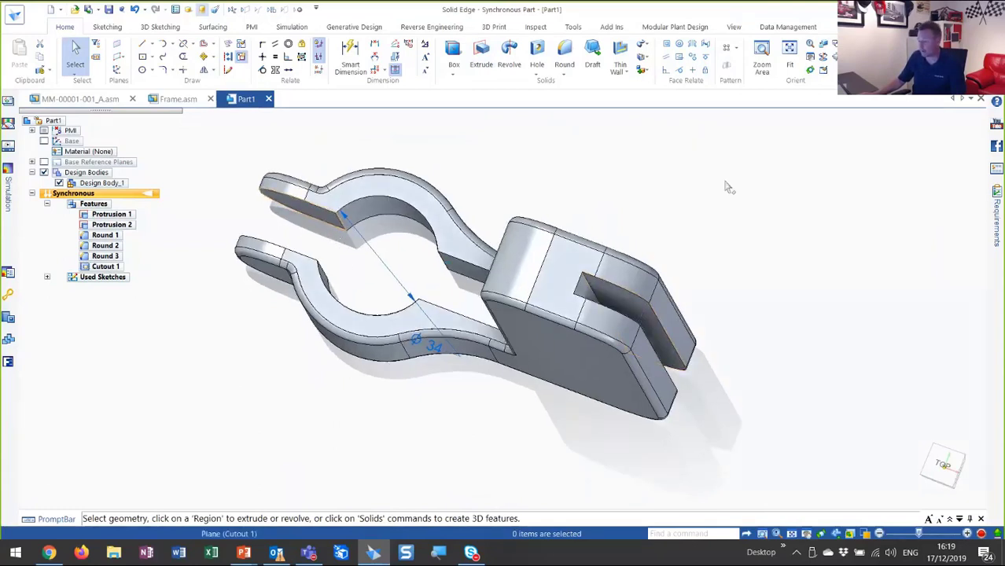
{"action": "middle_click_drag", "start_coordinate": [726, 182], "coordinate": [728, 183]}
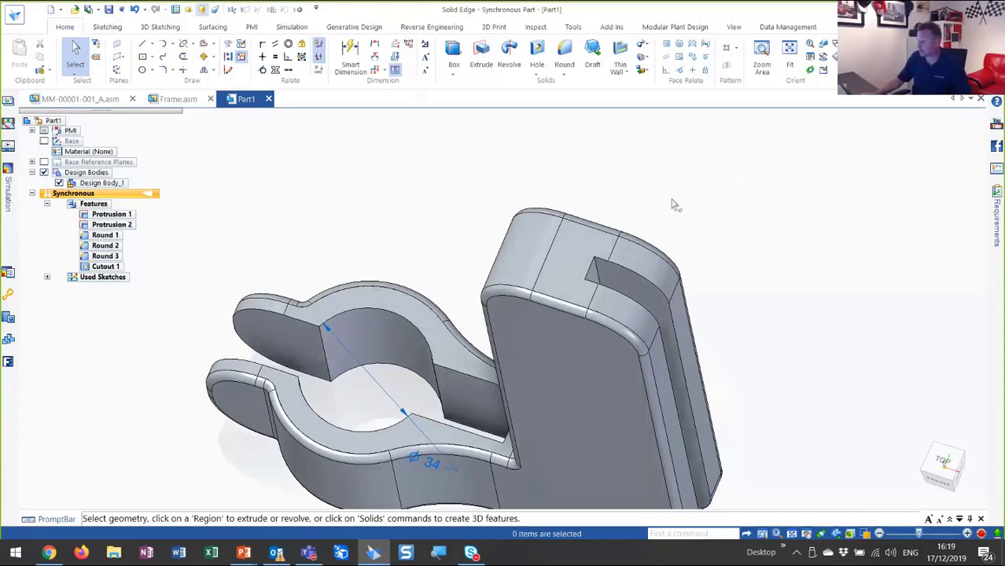
{"action": "left_click", "coordinate": [667, 44]}
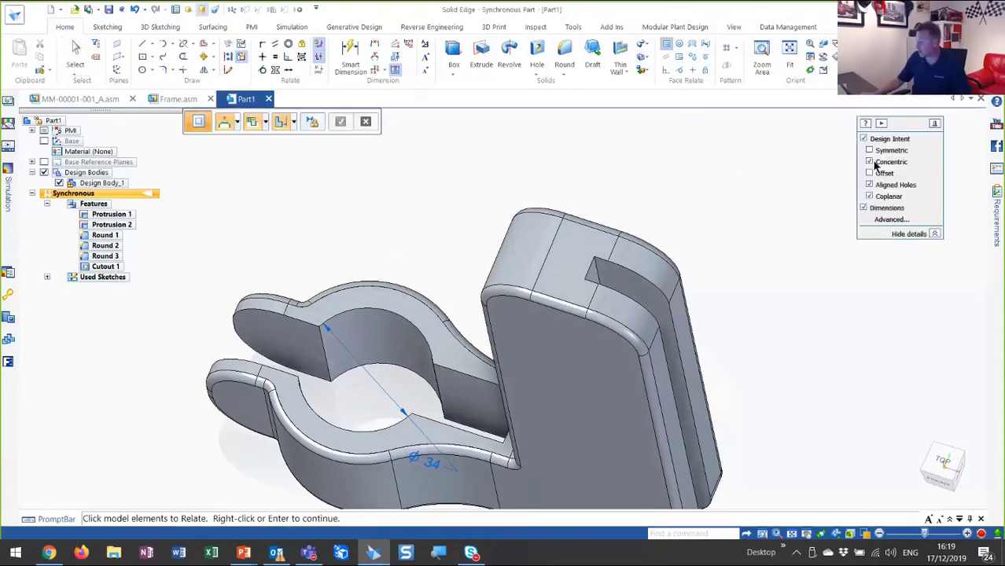
{"action": "left_click", "coordinate": [612, 285]}
{"action": "right_click", "coordinate": [305, 322]}
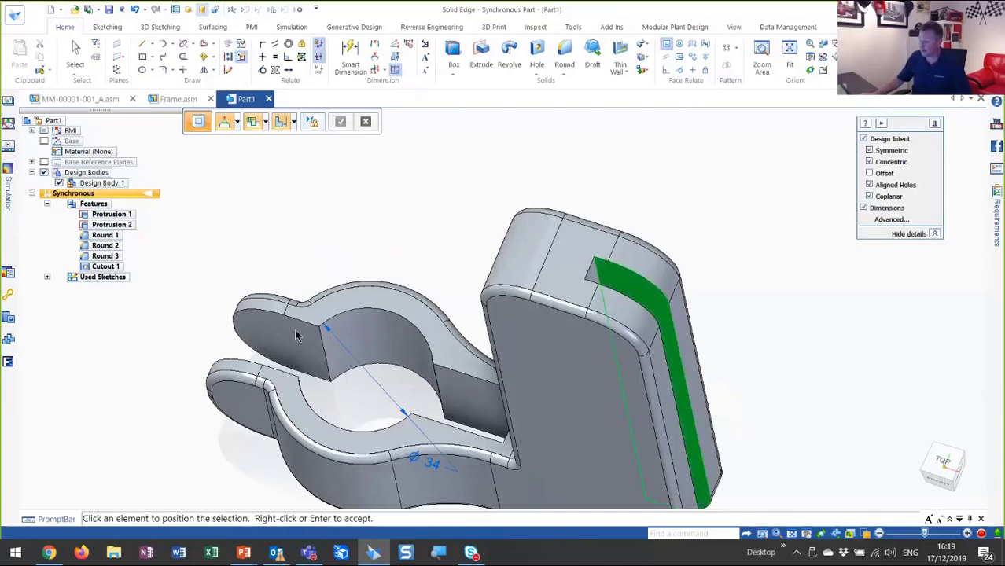
{"action": "right_click", "coordinate": [362, 216]}
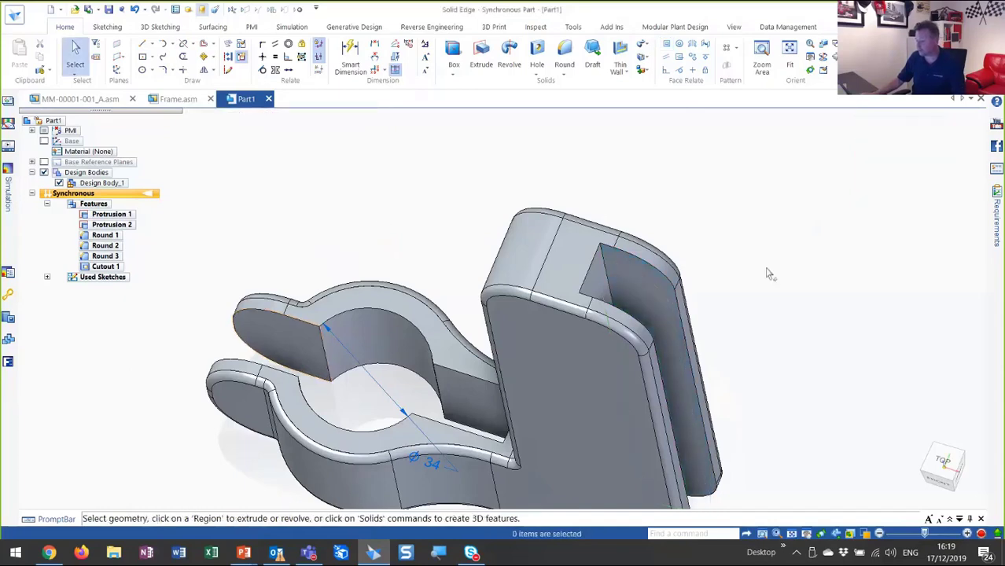
Try to move the upright slot's inner side face.
{"action": "middle_click_drag", "start_coordinate": [767, 273], "coordinate": [689, 396]}
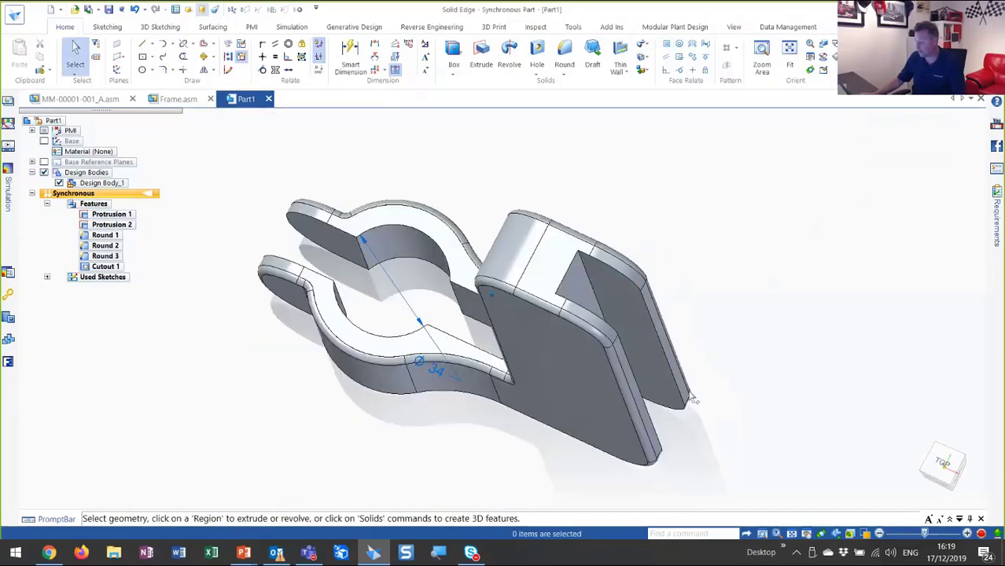
{"action": "left_click", "coordinate": [651, 375]}
{"action": "left_click", "coordinate": [639, 385]}
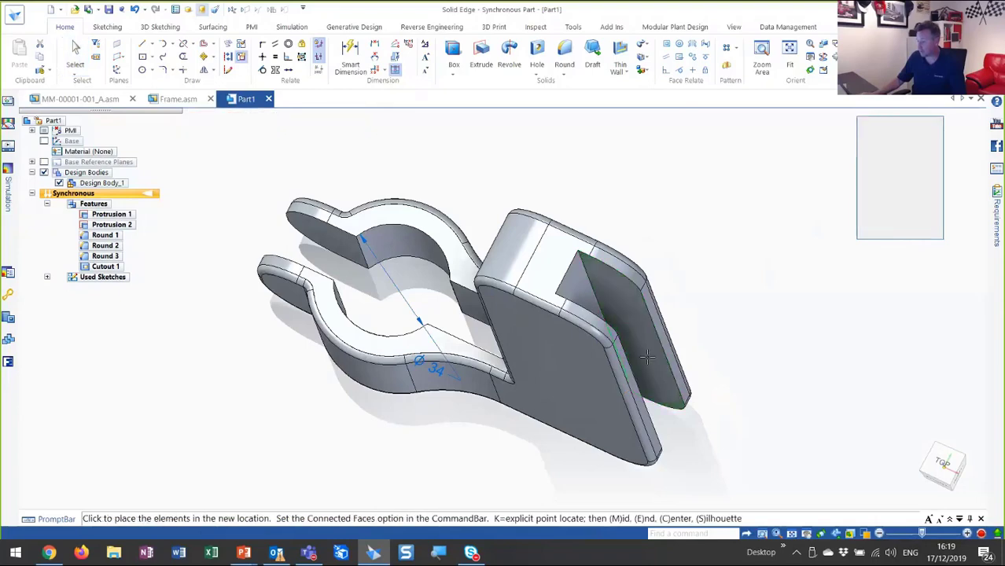
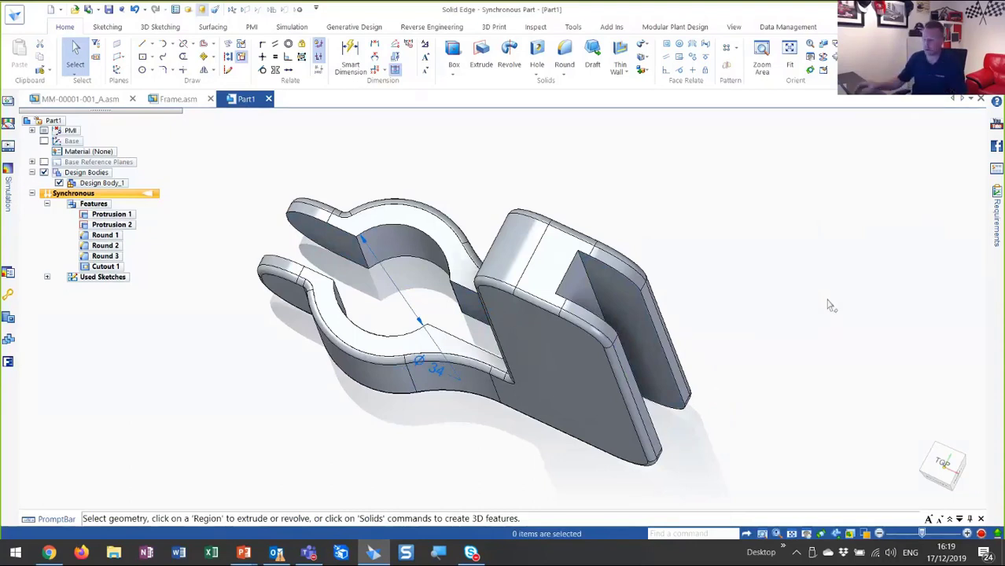
Reposition the clamp bore's diameter dimension to the clear area above the clamp's ears.
{"action": "middle_click_drag", "start_coordinate": [799, 321], "coordinate": [738, 222]}
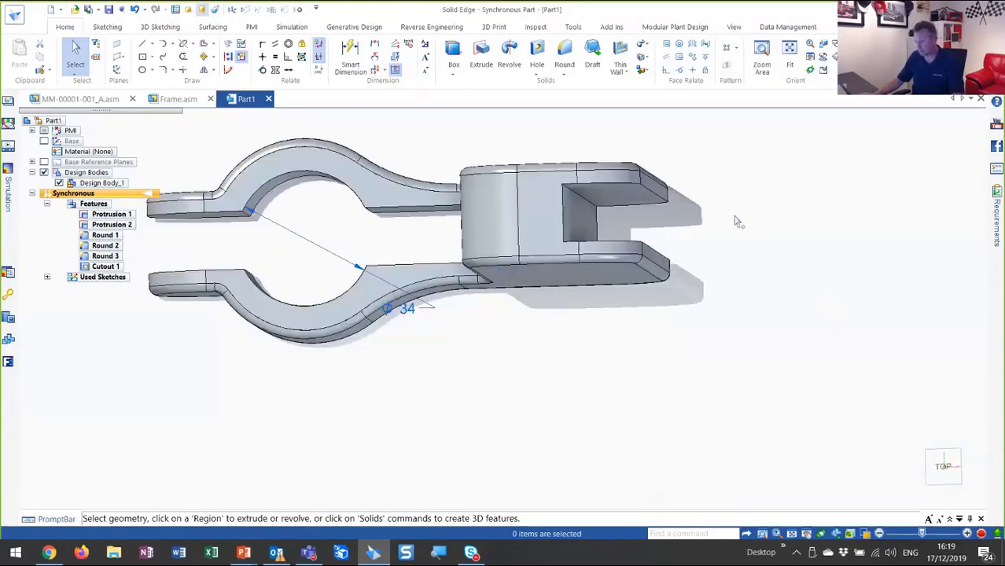
{"action": "key", "text": "ctrl+t"}
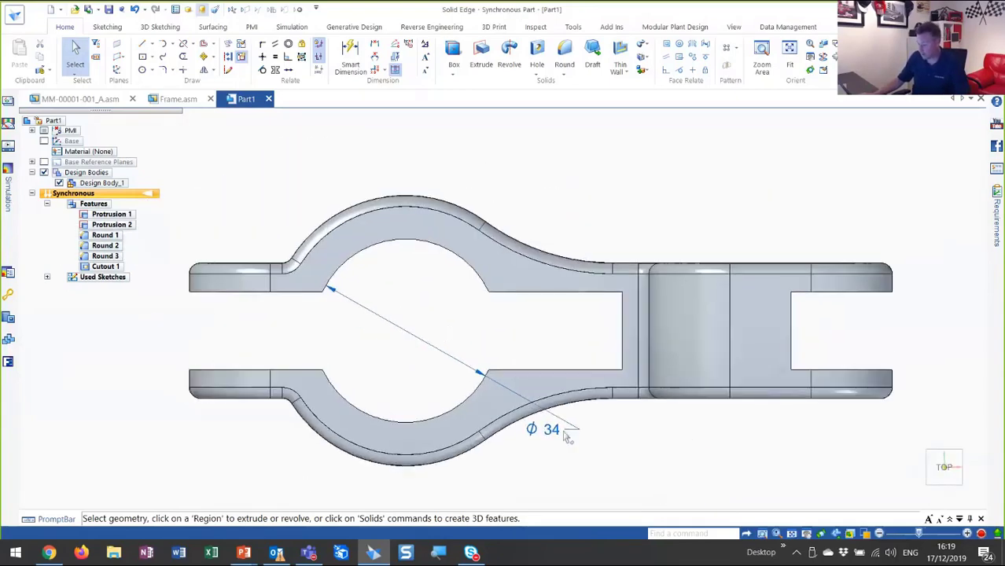
{"action": "left_click", "coordinate": [516, 425]}
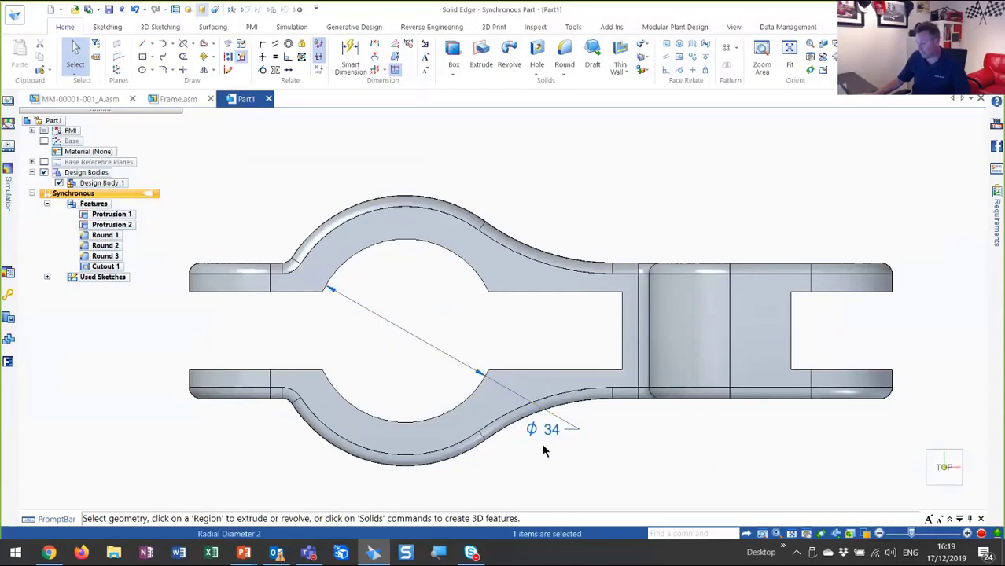
{"action": "left_click_drag", "start_coordinate": [551, 430], "coordinate": [330, 187]}
Give the clamp bore's diameter dimension a unit tolerance of +0.20 mm upper and 0.00 mm lower.
{"action": "left_click", "coordinate": [488, 123]}
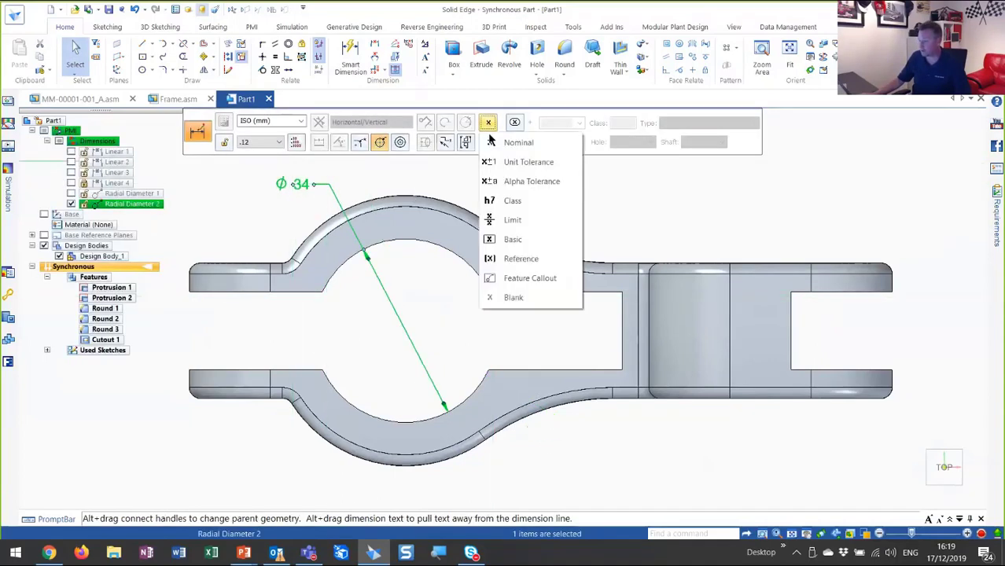
{"action": "left_click", "coordinate": [508, 162]}
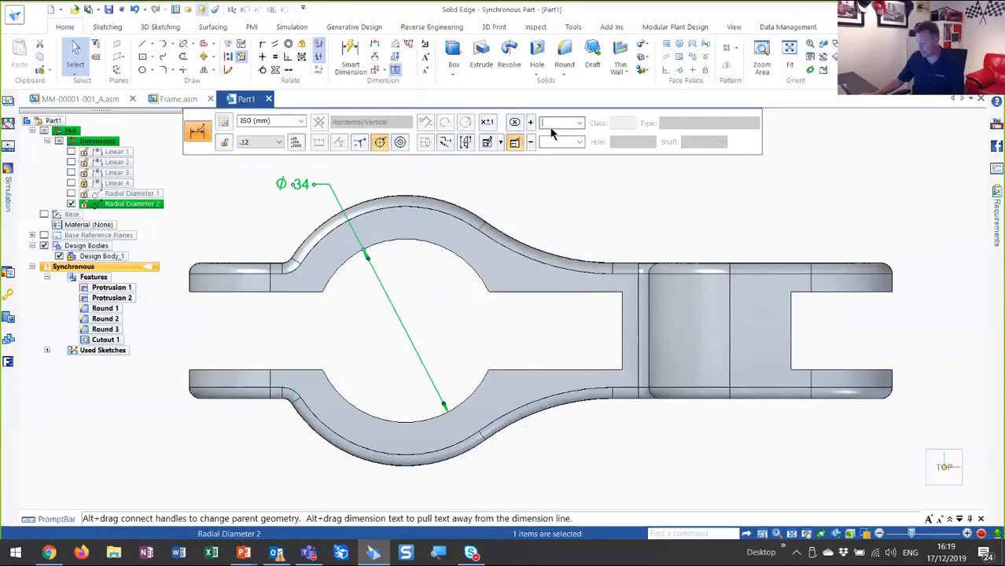
{"action": "type", "text": "0.2"}
{"action": "key", "text": "Tab"}
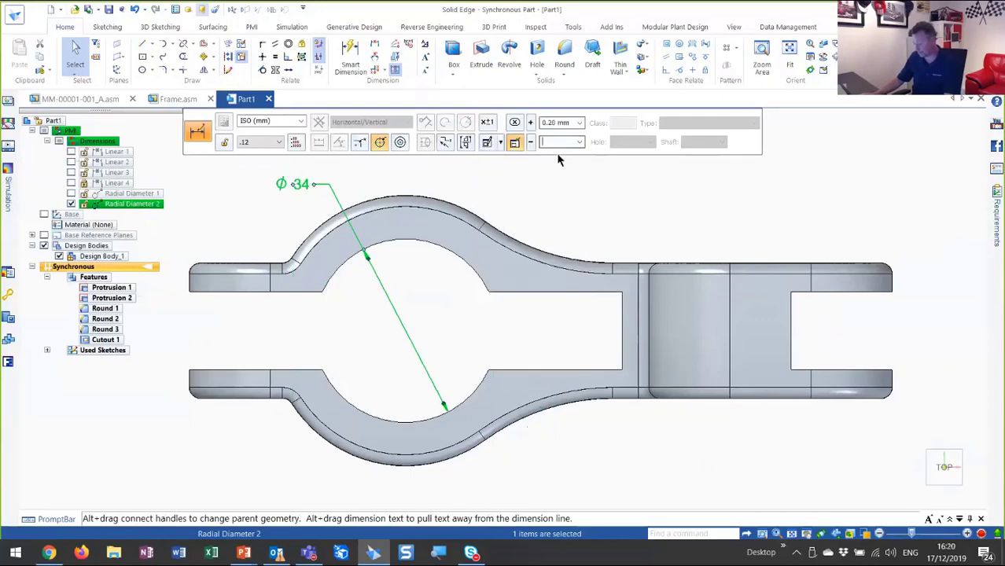
{"action": "key", "text": "Return"}
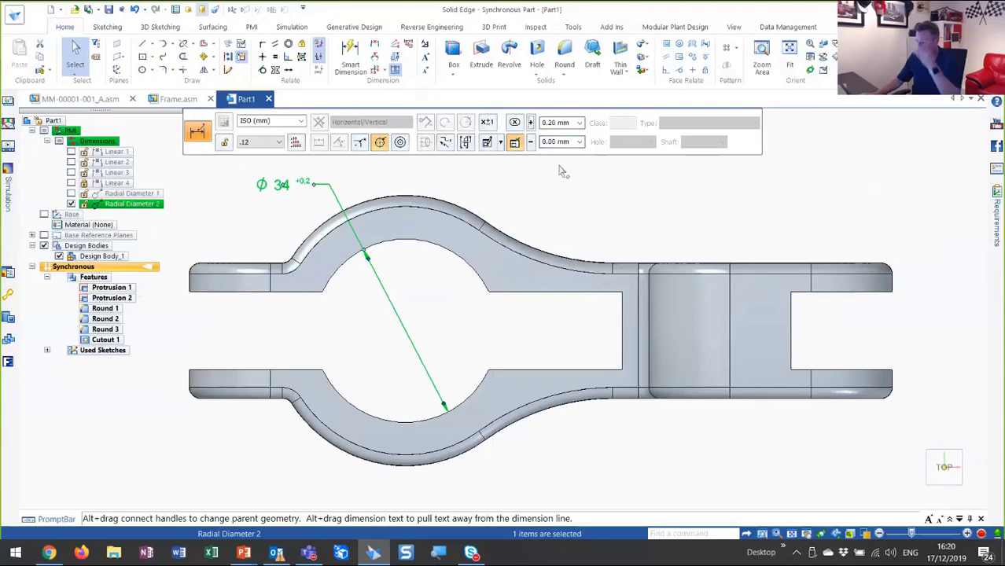
{"action": "key", "text": "Escape"}
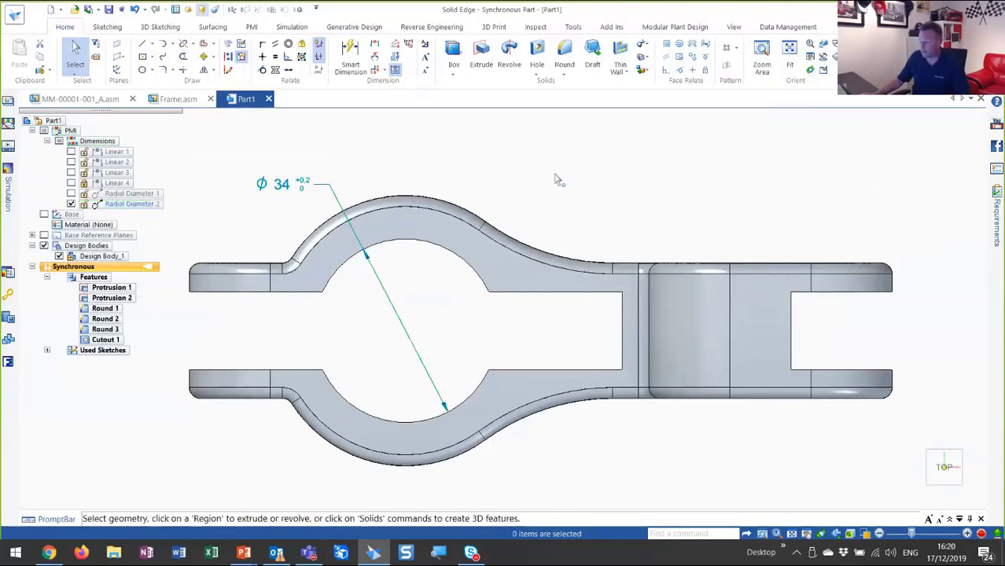
Dimension the horizontal distance from the clamp bore's centre to the end of the ears, placing it above the part.
{"action": "left_click", "coordinate": [353, 67]}
{"action": "left_click", "coordinate": [397, 242]}
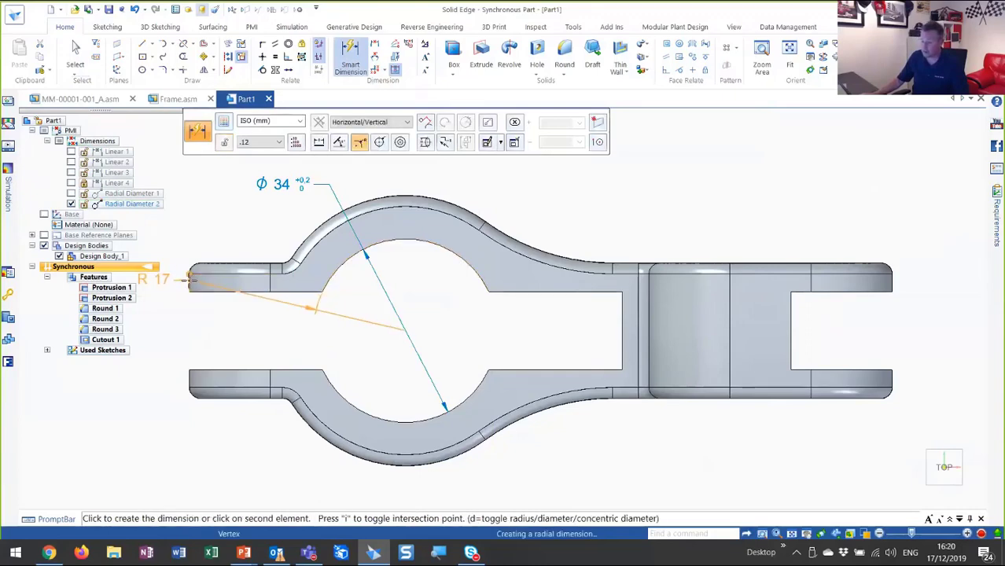
{"action": "left_click", "coordinate": [190, 275]}
{"action": "left_click", "coordinate": [211, 165]}
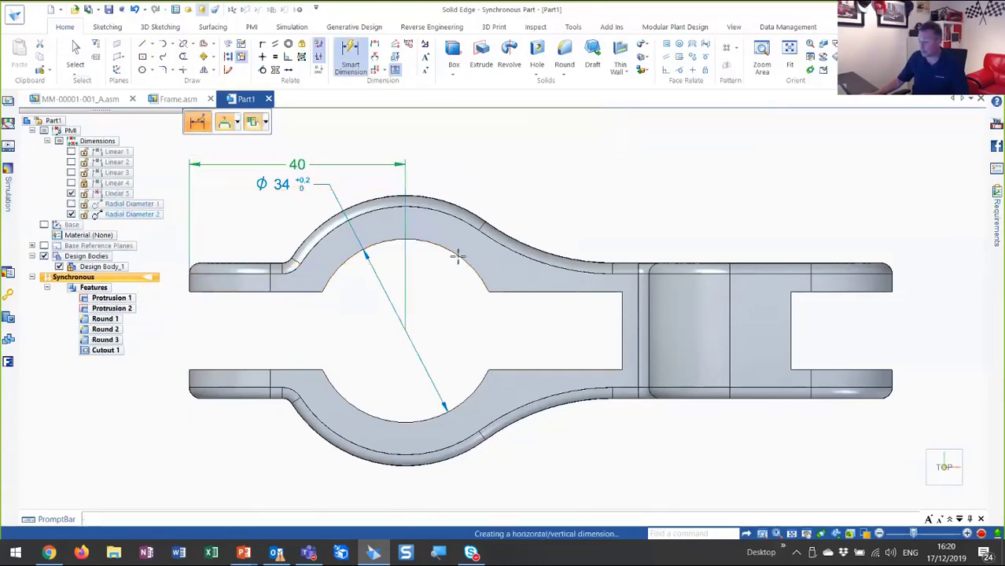
Dimension from the bore's centre to the inner end face of the clamp opening and set the distance to 34 mm.
{"action": "left_click", "coordinate": [503, 269]}
{"action": "left_click", "coordinate": [621, 308]}
{"action": "left_click", "coordinate": [555, 163]}
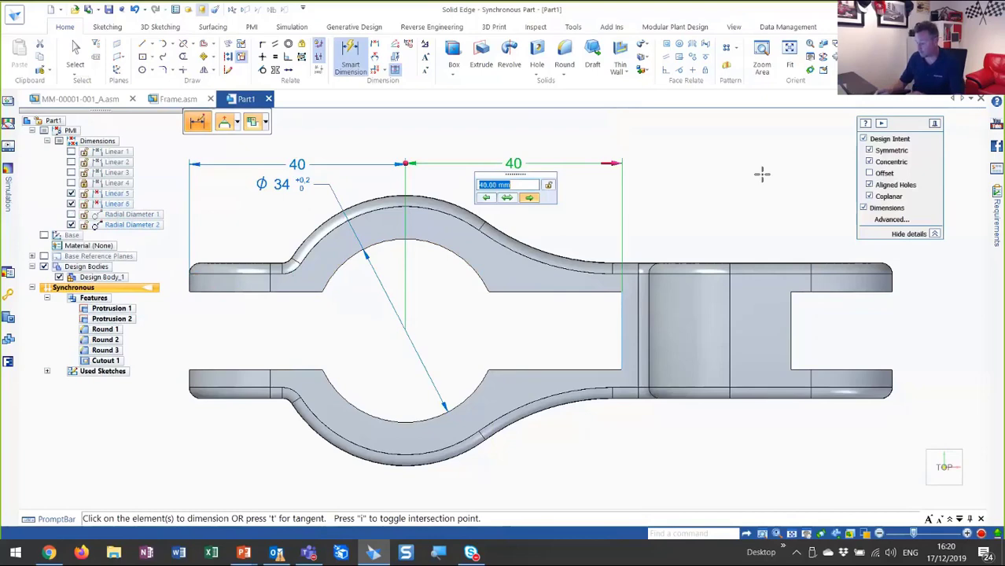
{"action": "type", "text": "34"}
{"action": "key", "text": "Return"}
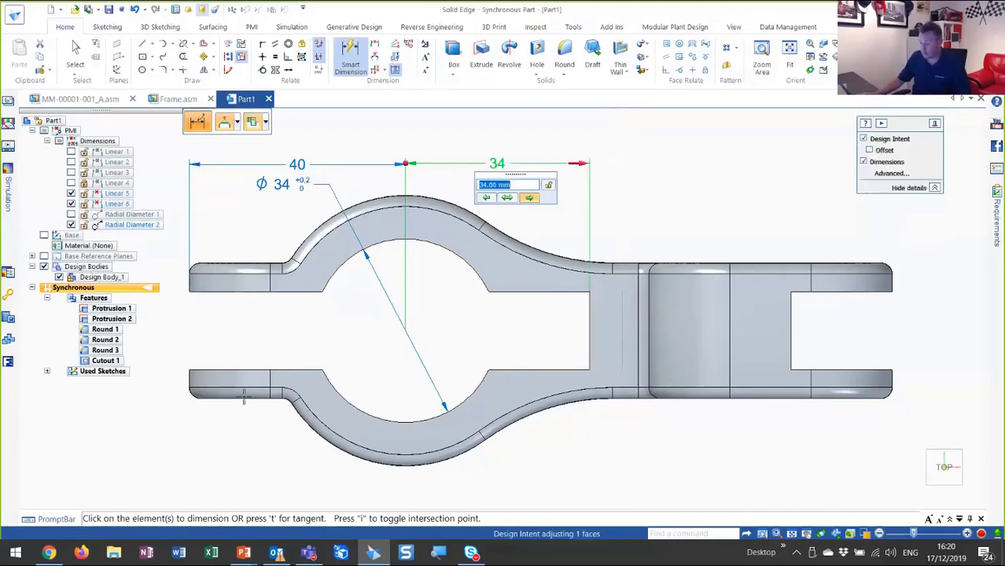
Dimension the gap between the clamp's ears and set its width to 9 mm.
{"action": "left_click", "coordinate": [204, 373]}
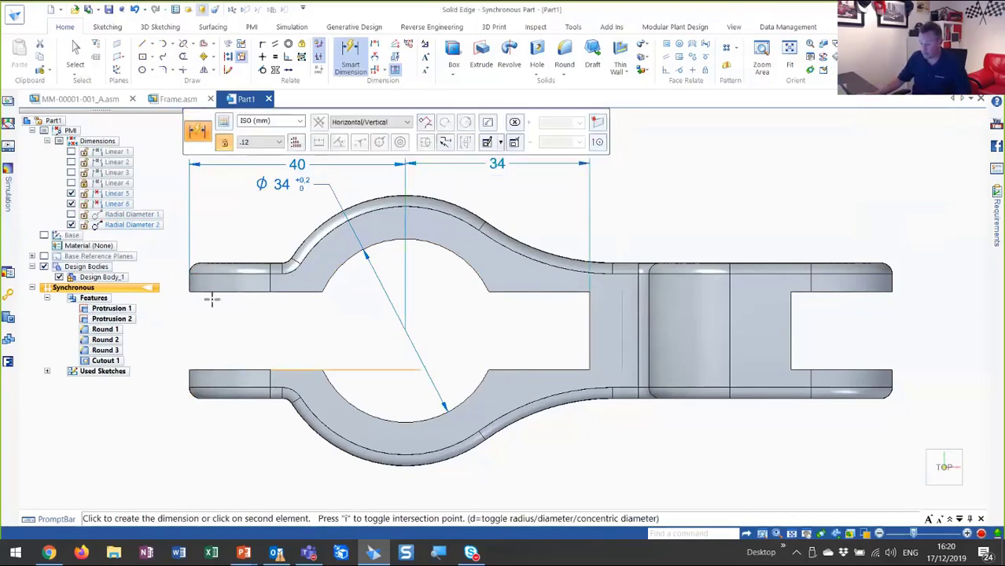
{"action": "left_click", "coordinate": [206, 293]}
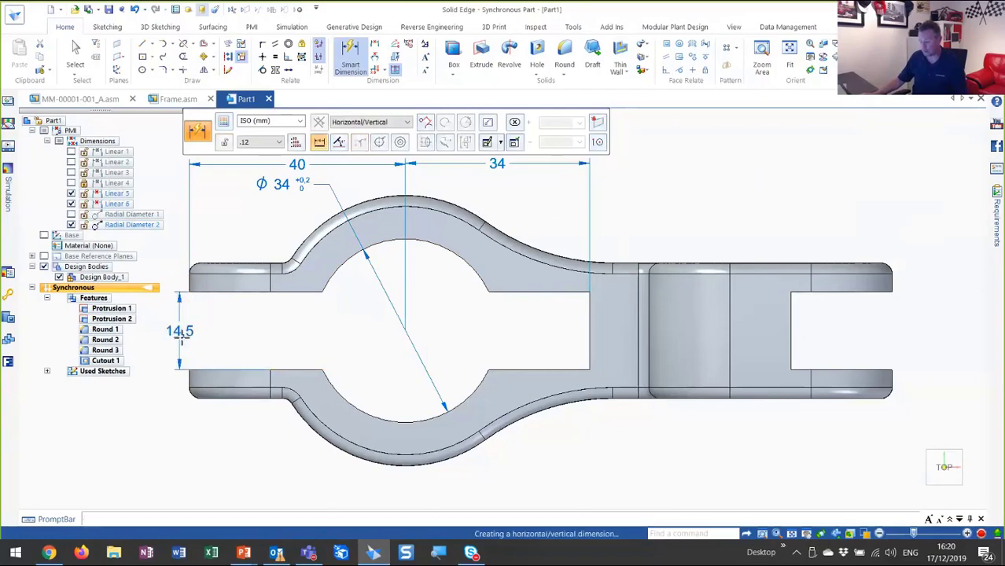
{"action": "left_click", "coordinate": [206, 332]}
{"action": "scroll", "coordinate": [272, 350], "scroll_direction": "down", "scroll_amount": 5, "text": "ctrl"}
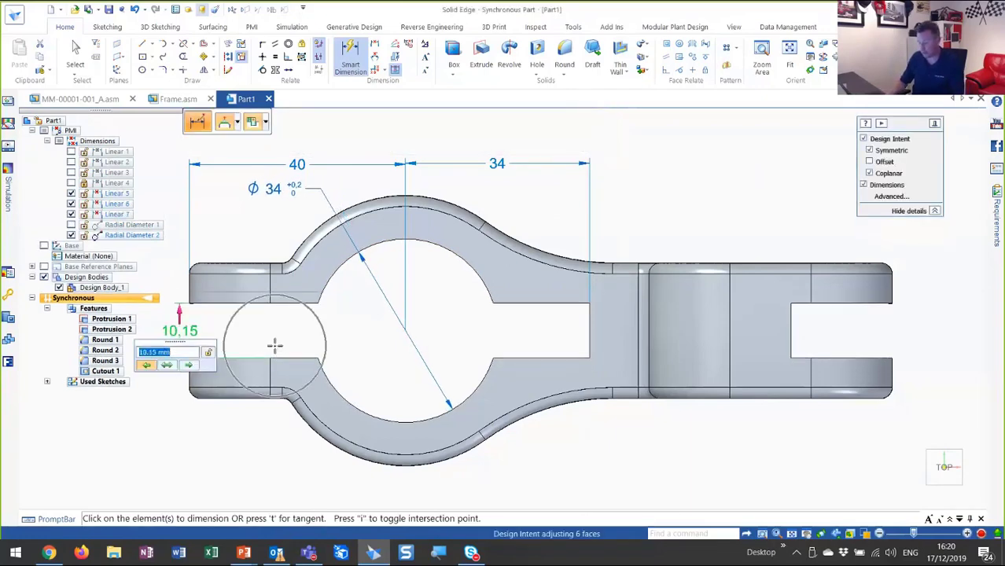
{"action": "type", "text": "9"}
{"action": "key", "text": "Return"}
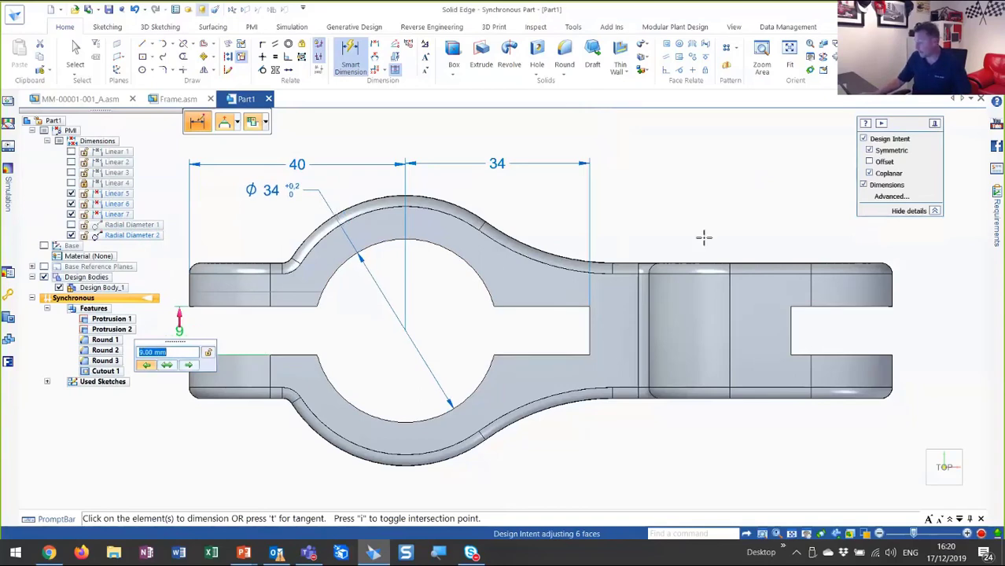
Dimension the upright slot's depth from the outer edge to its inner end face and set it to 25 mm.
{"action": "left_click", "coordinate": [891, 284]}
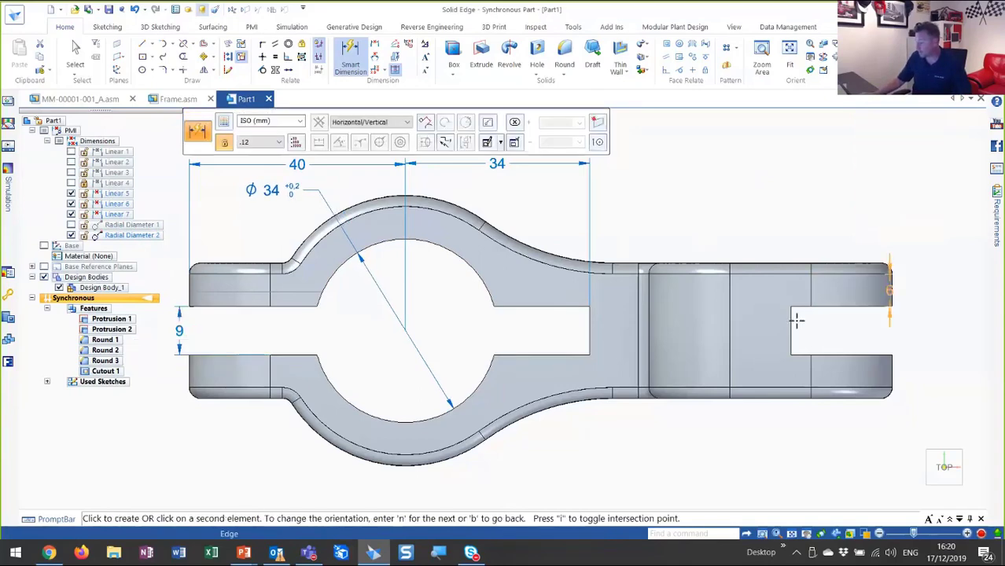
{"action": "left_click", "coordinate": [790, 314]}
{"action": "left_click", "coordinate": [803, 226]}
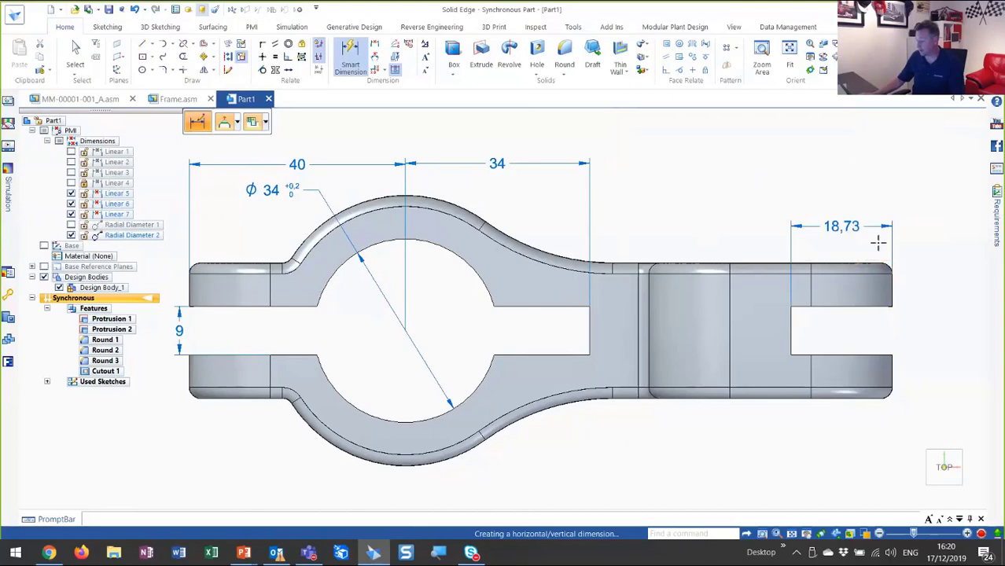
{"action": "type", "text": "25"}
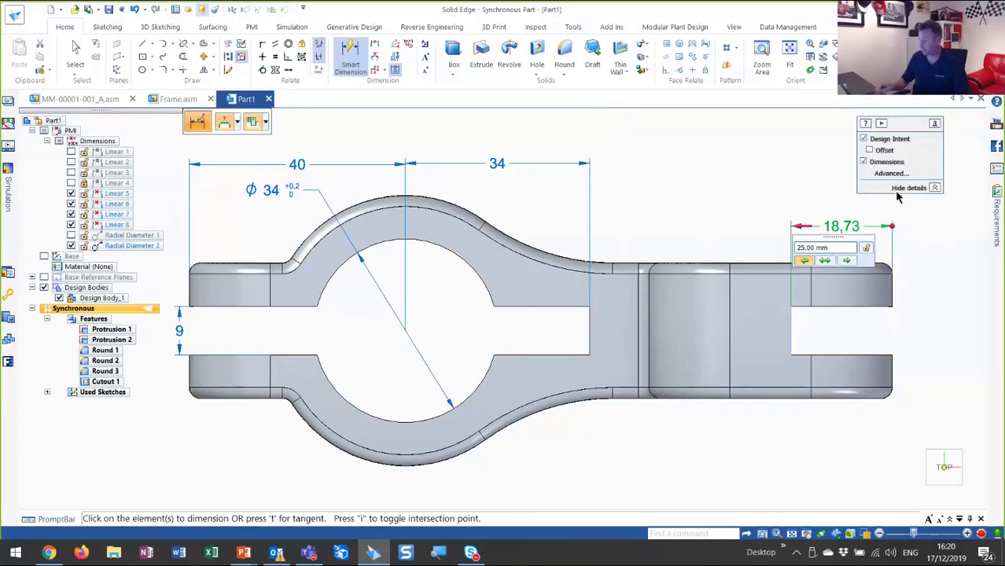
{"action": "key", "text": "Return"}
{"action": "key", "text": "Escape"}
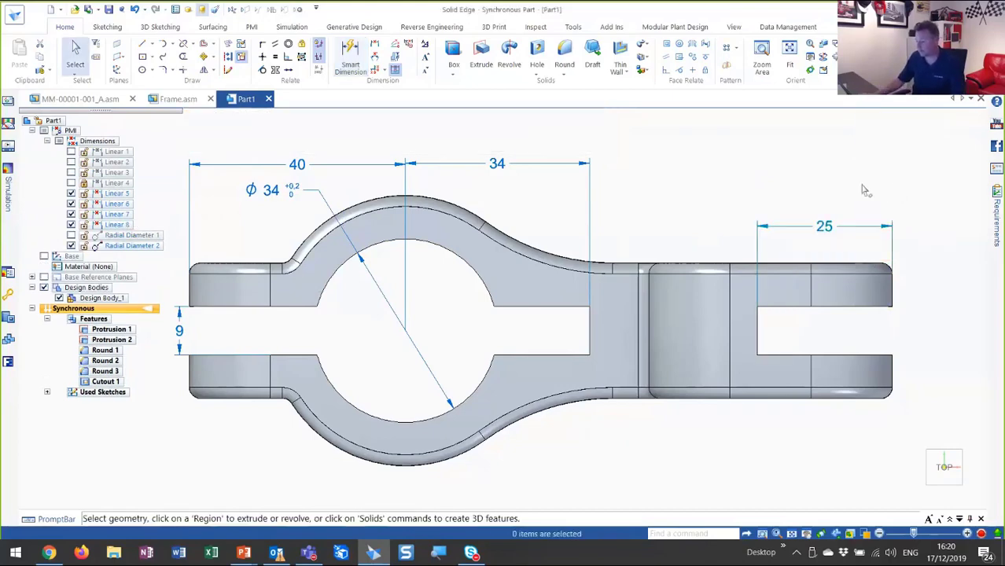
Hide all the dimensions and place a 10 mm drill-size through hole on the front face near the upright's lower outer corner.
{"action": "middle_click_drag", "start_coordinate": [819, 161], "coordinate": [351, 264]}
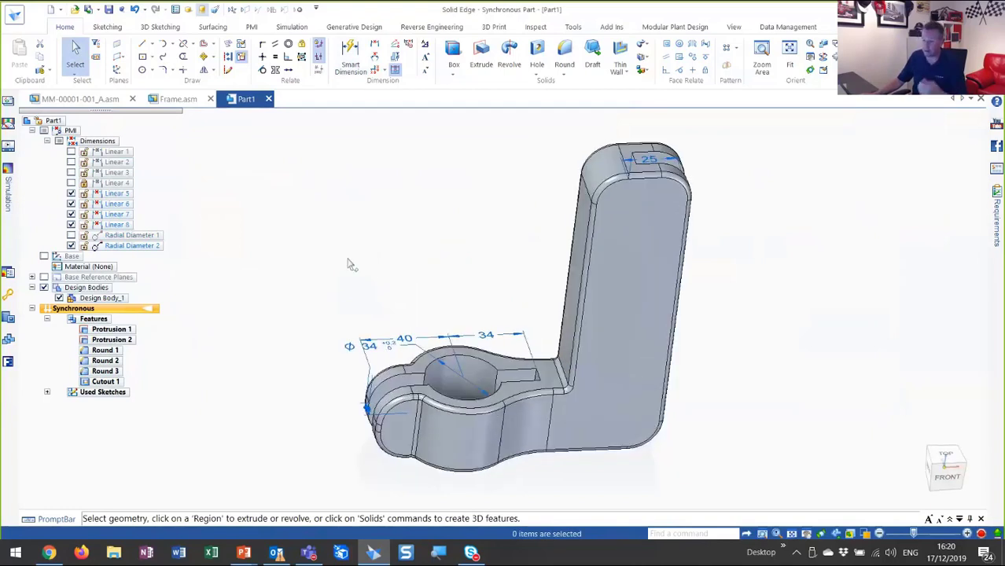
{"action": "left_click", "coordinate": [59, 141]}
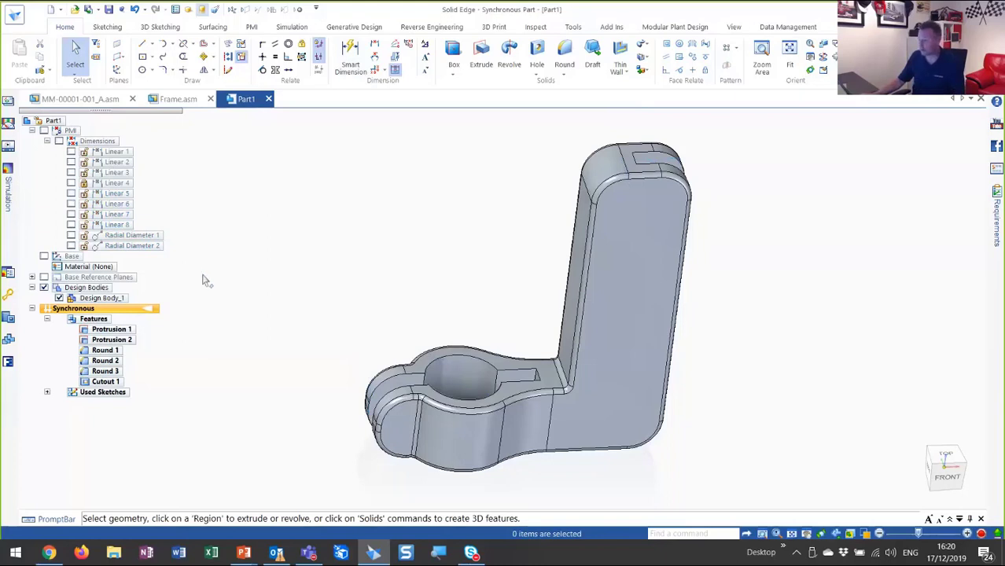
{"action": "middle_click_drag", "start_coordinate": [234, 285], "coordinate": [457, 203]}
{"action": "left_click", "coordinate": [539, 58]}
{"action": "left_click", "coordinate": [539, 56]}
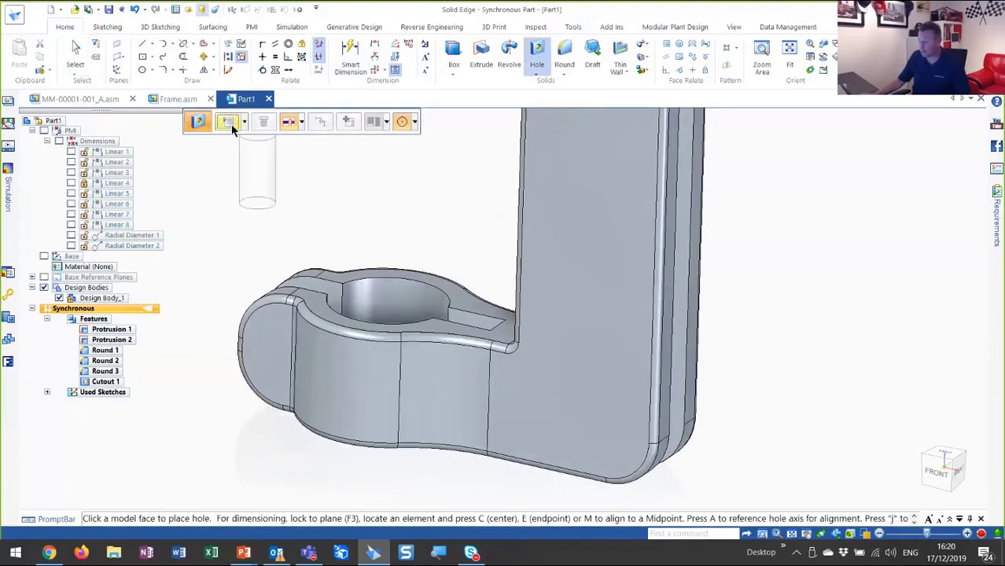
{"action": "left_click", "coordinate": [228, 124]}
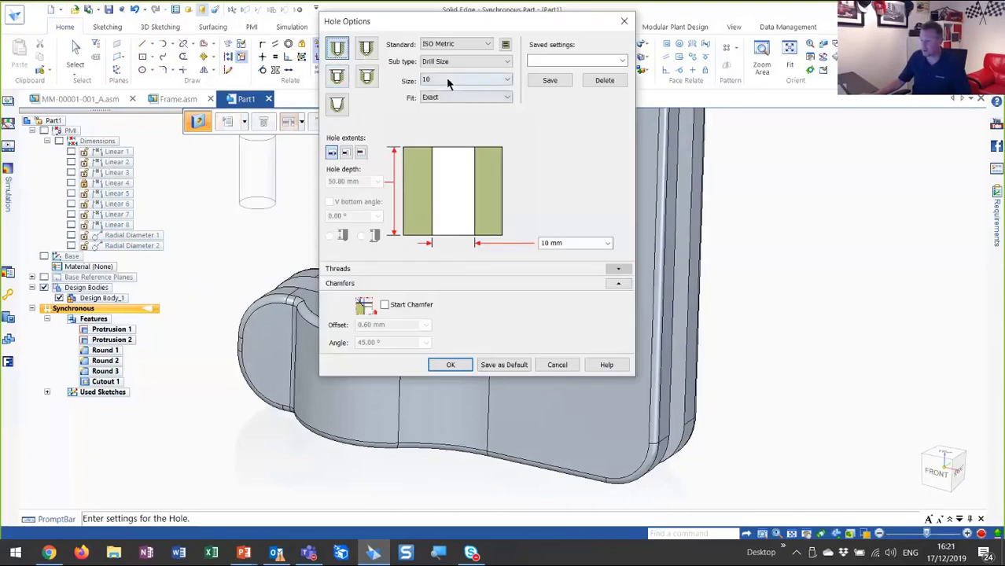
{"action": "left_click", "coordinate": [451, 365]}
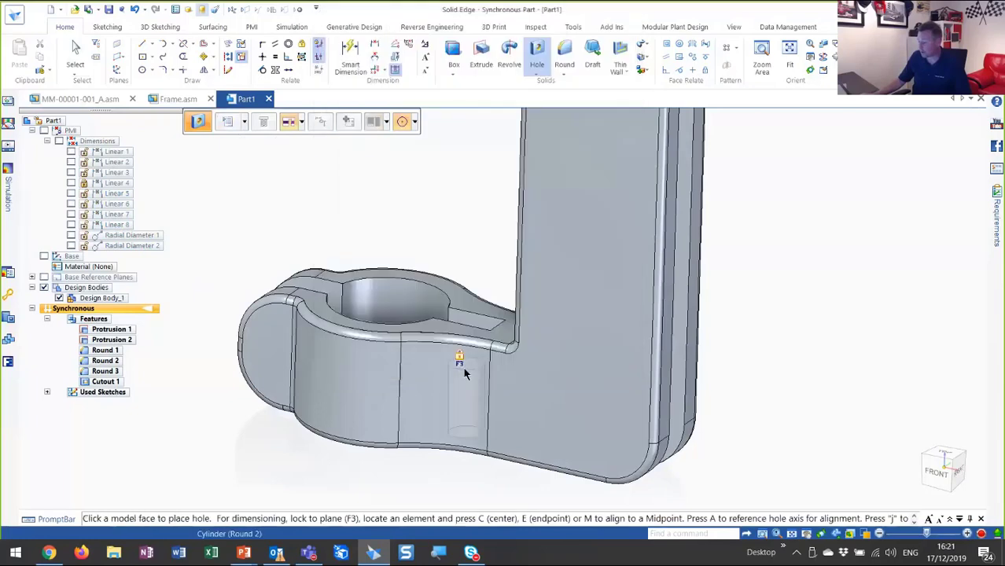
{"action": "left_click", "coordinate": [606, 433]}
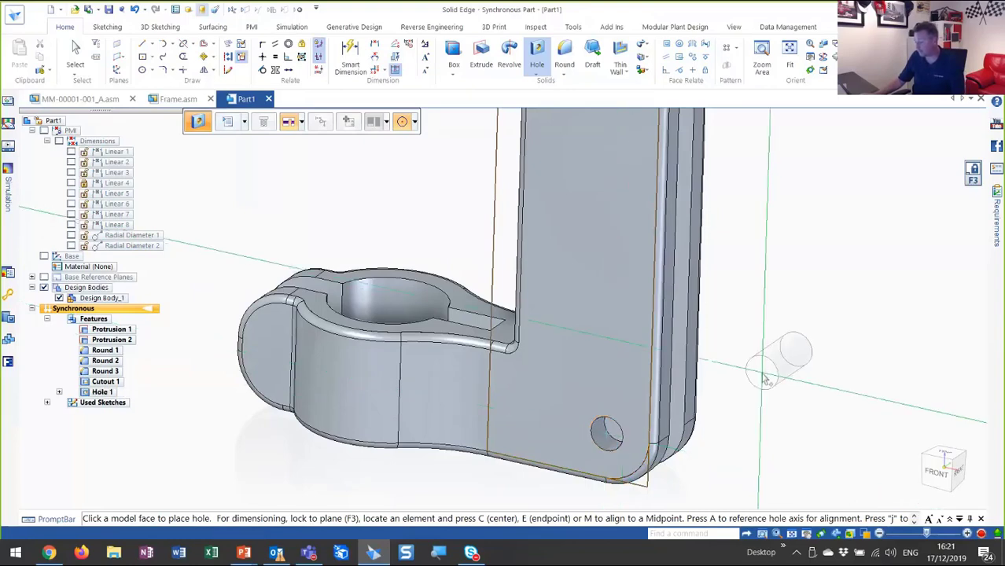
{"action": "key", "text": "Escape"}
Create a rectangular pattern of the hole up the upright with X count 1, Y count 7 and fixed 20 mm spacing.
{"action": "key", "text": "ctrl+r"}
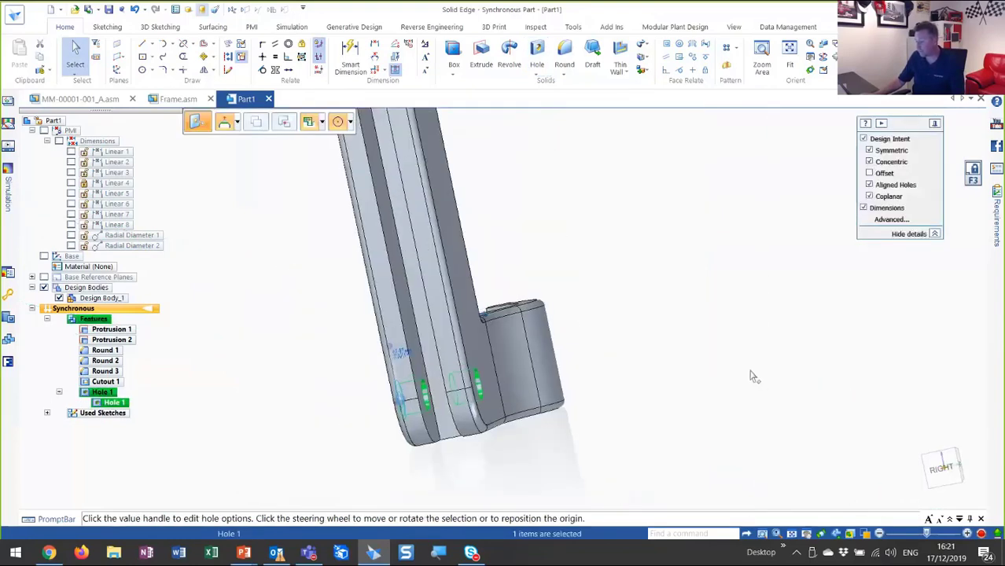
{"action": "key", "text": "ctrl+i"}
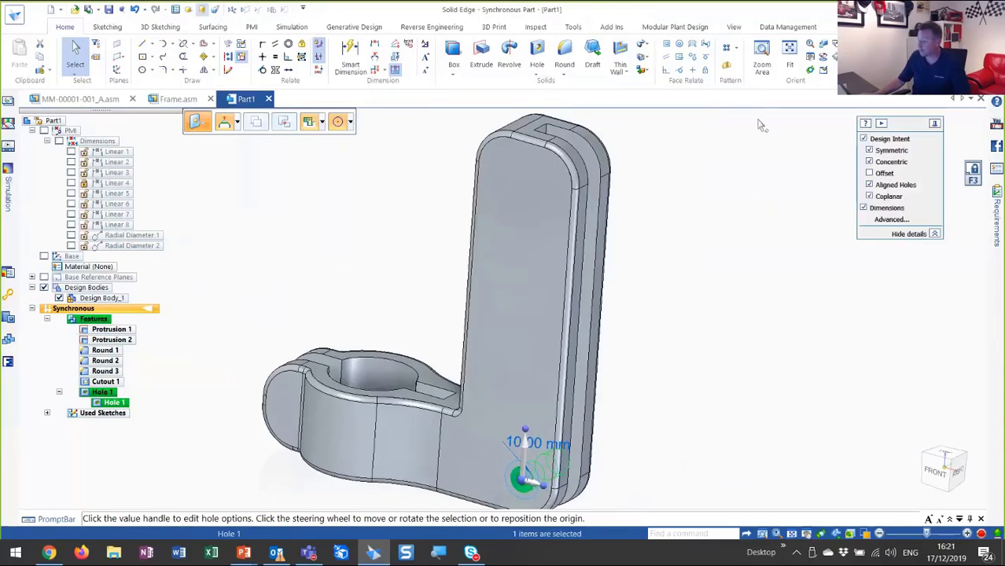
{"action": "left_click", "coordinate": [725, 48]}
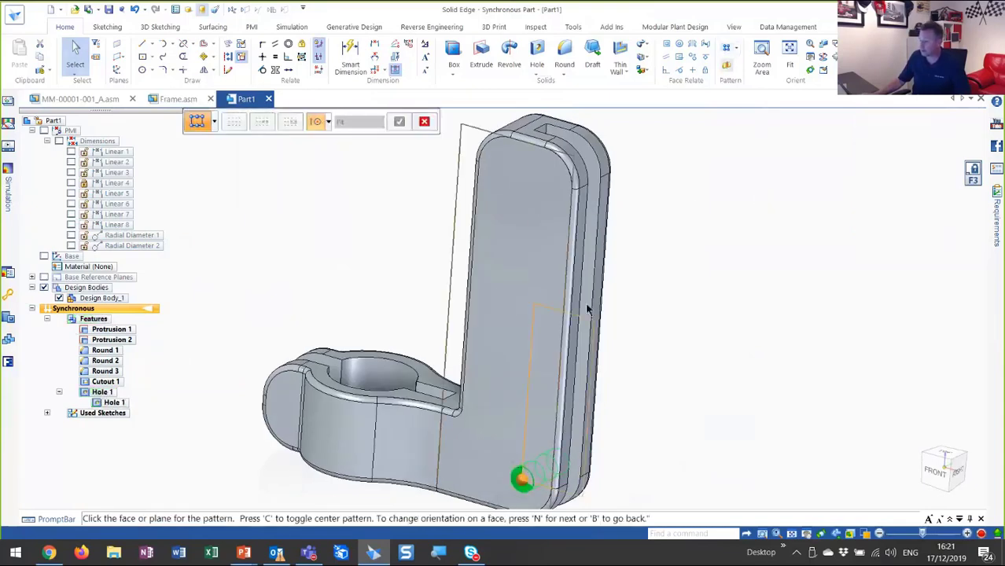
{"action": "left_click", "coordinate": [629, 214]}
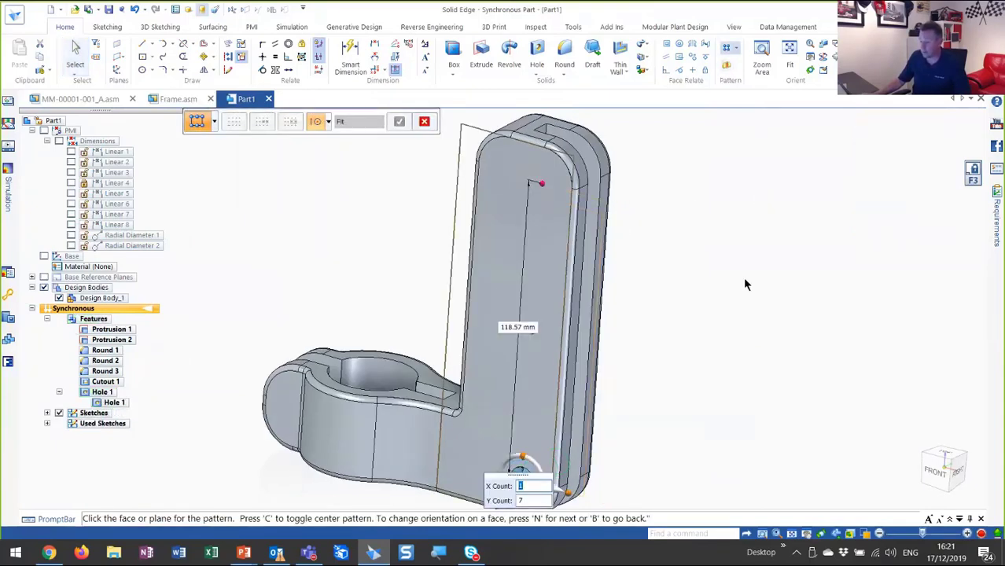
{"action": "left_click", "coordinate": [358, 122]}
{"action": "left_click", "coordinate": [358, 142]}
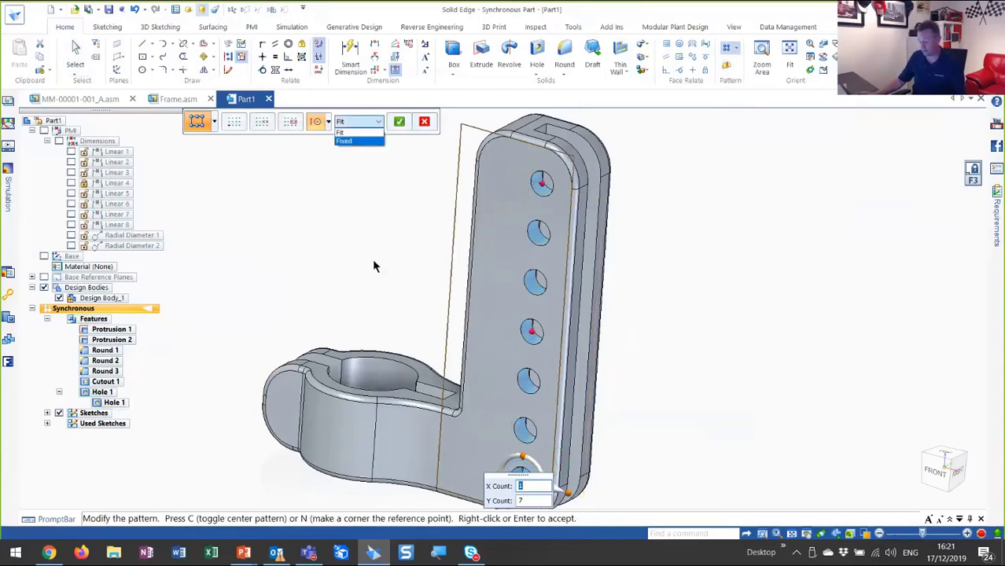
{"action": "key", "text": "Tab"}
{"action": "key", "text": "Tab"}
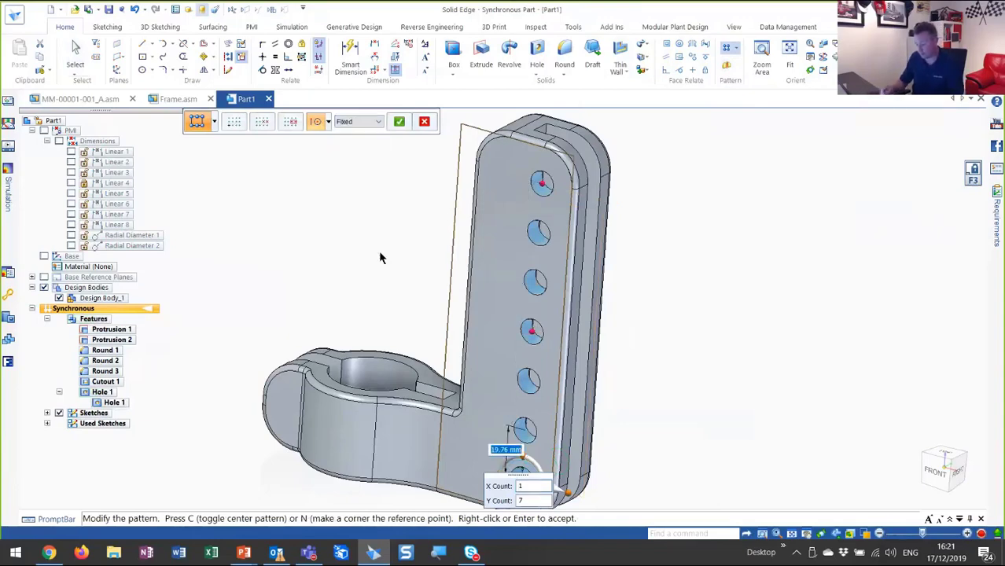
{"action": "type", "text": "20"}
{"action": "key", "text": "Tab"}
{"action": "key", "text": "Return"}
{"action": "key", "text": "Escape"}
Show only the locked dimension for the upright's width.
{"action": "scroll", "coordinate": [682, 254], "scroll_direction": "down", "scroll_amount": 1}
{"action": "middle_click_drag", "start_coordinate": [683, 253], "coordinate": [681, 254]}
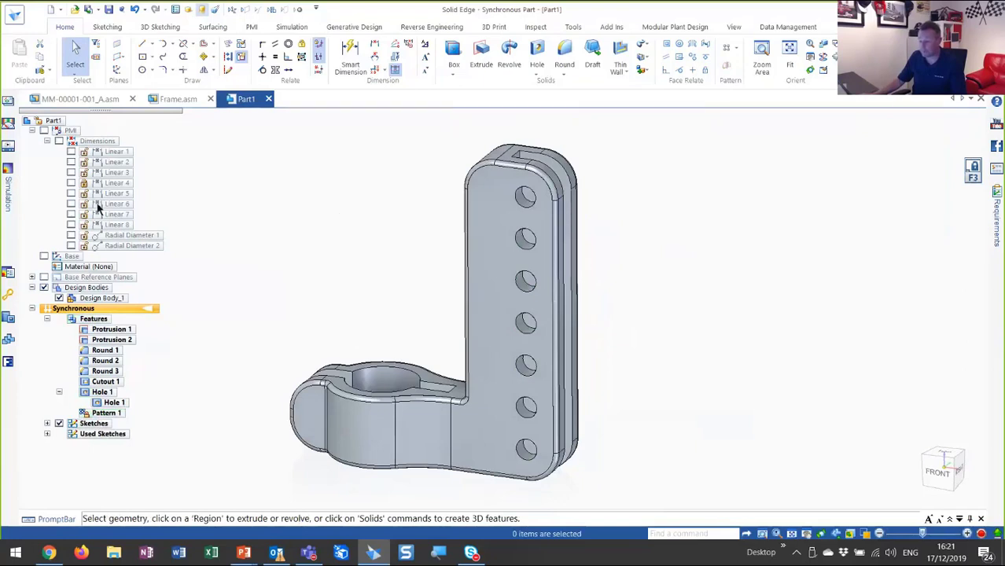
{"action": "left_click", "coordinate": [70, 182]}
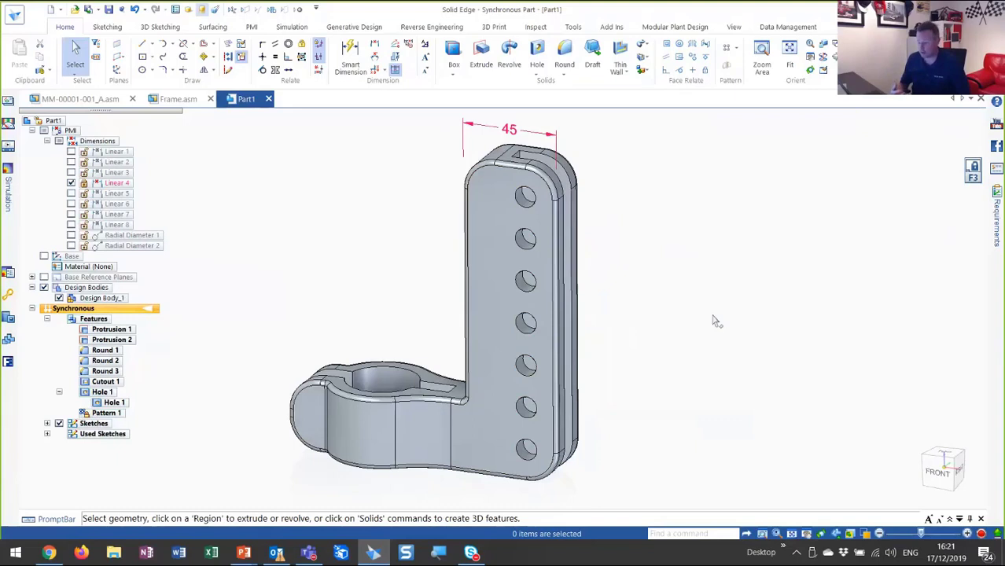
{"action": "key", "text": "ctrl+f"}
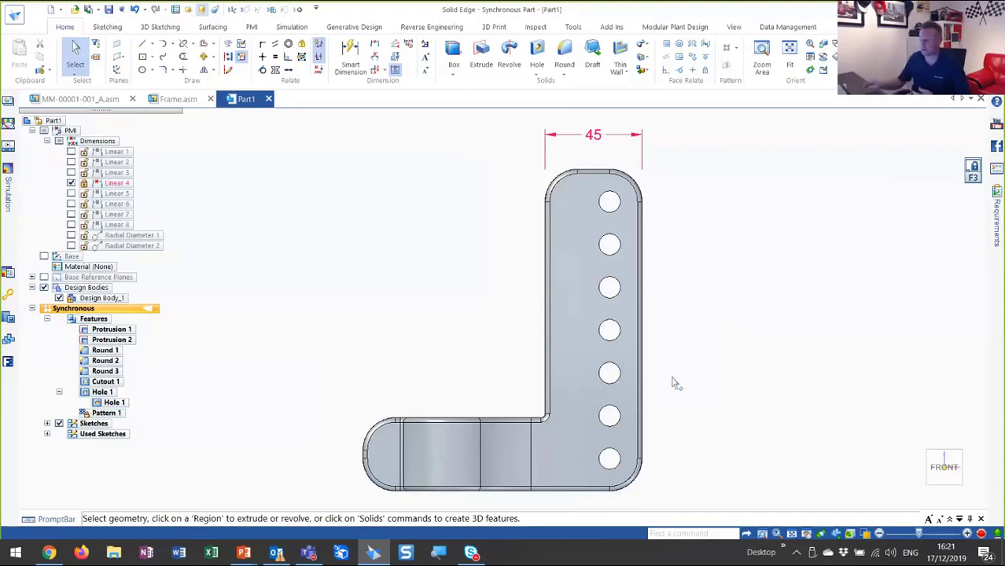
Rotate the upright with its seven holes slightly towards the clamp side about the lowest hole's centre.
{"action": "mouse_move", "coordinate": [682, 118]}
{"action": "left_mouse_down"}
{"action": "mouse_move", "coordinate": [594, 314]}
{"action": "mouse_move", "coordinate": [541, 506]}
{"action": "left_mouse_up"}
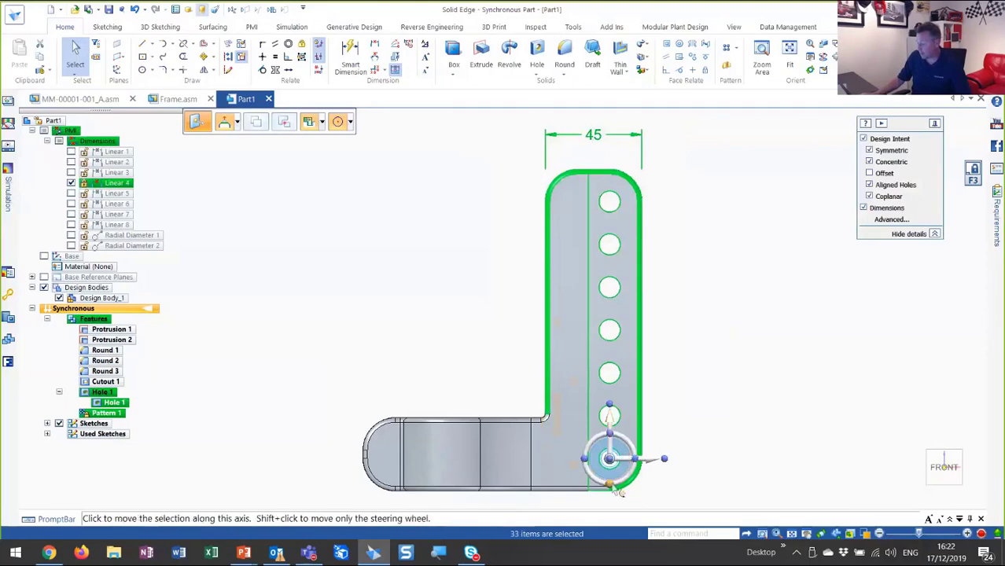
{"action": "left_click", "coordinate": [610, 460]}
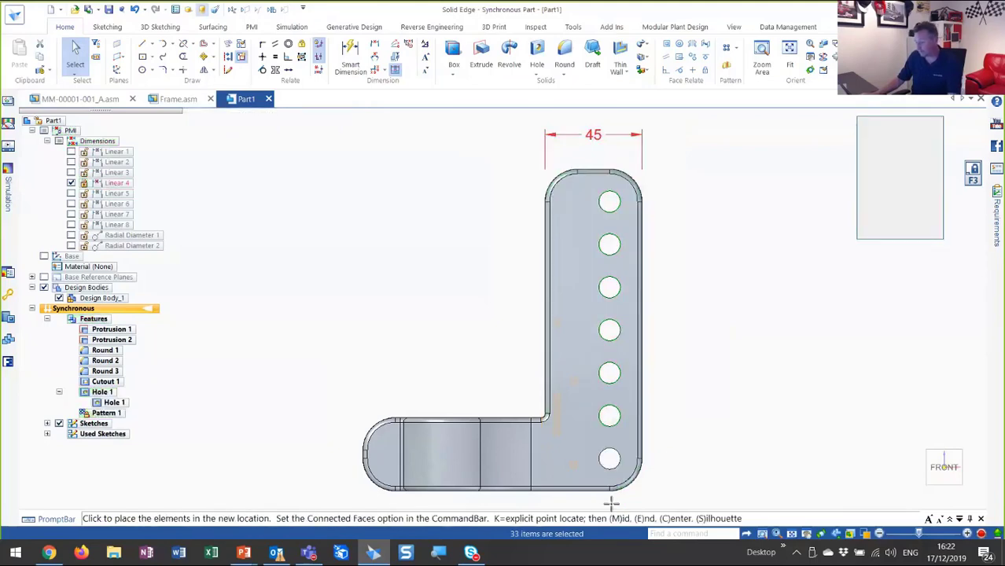
{"action": "left_click", "coordinate": [610, 497]}
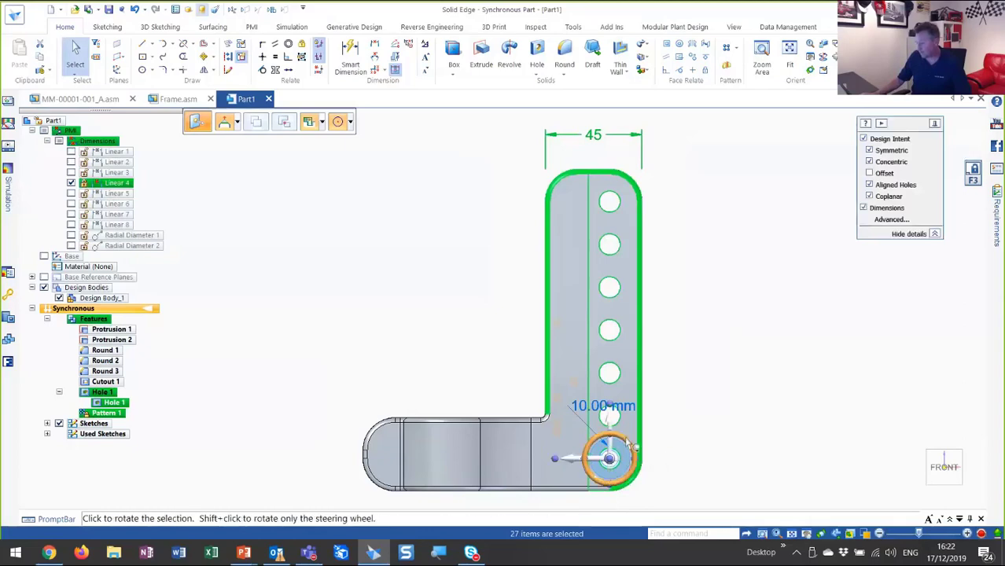
{"action": "key", "text": "Escape"}
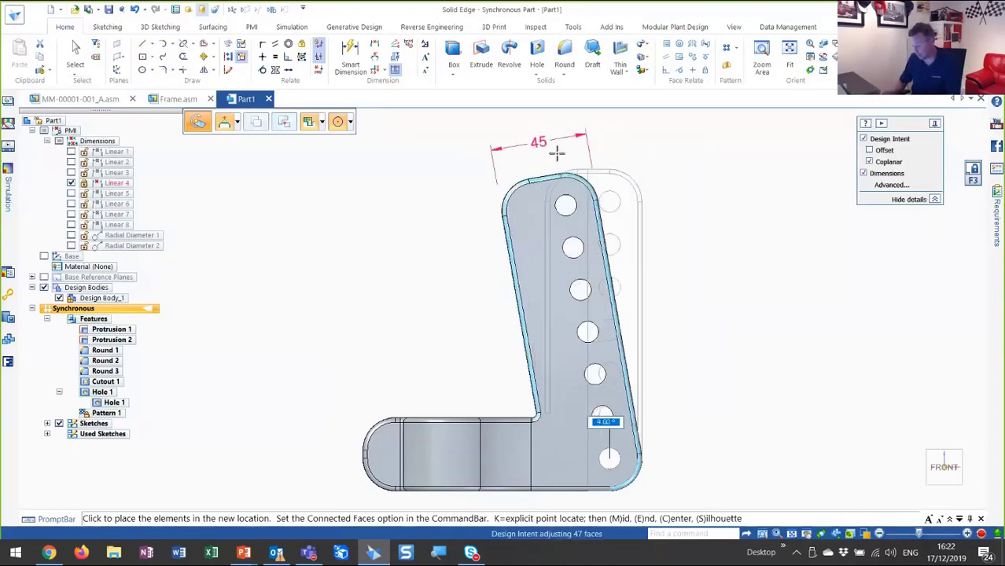
{"action": "left_click", "coordinate": [557, 154]}
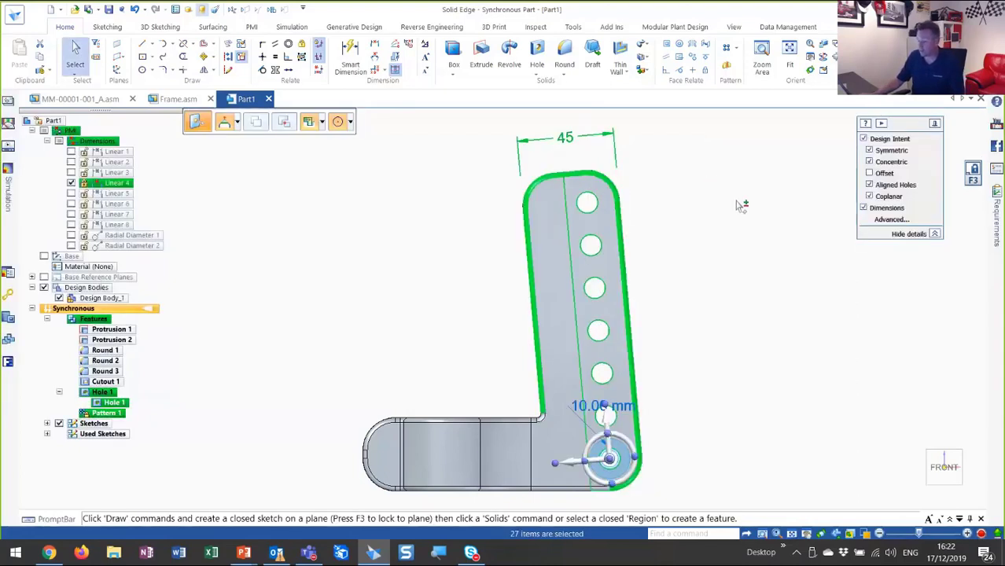
{"action": "left_click", "coordinate": [775, 230]}
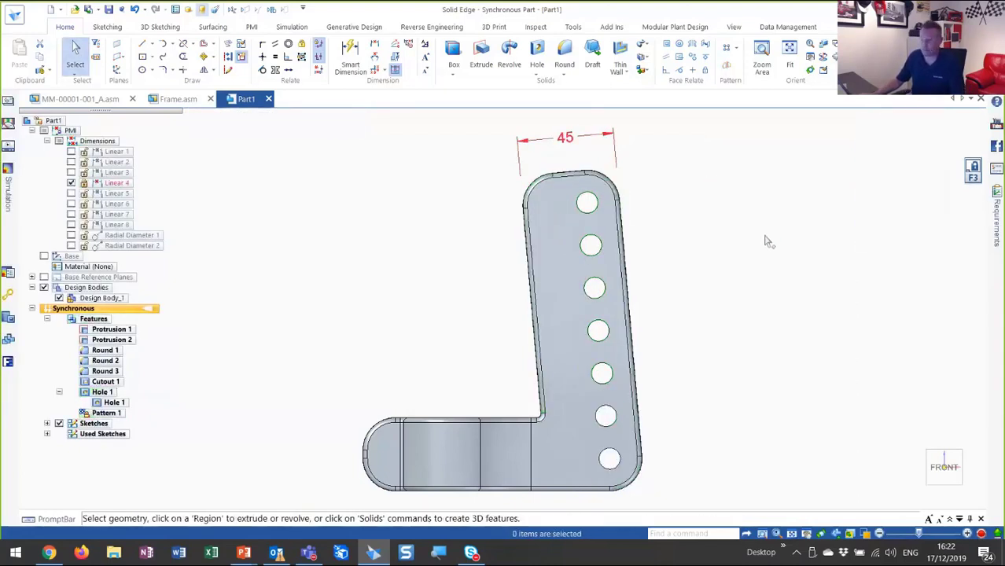
Show the part in an isometric orientation, hide all its PMI and collapse the PMI branch.
{"action": "key", "text": "ctrl+i"}
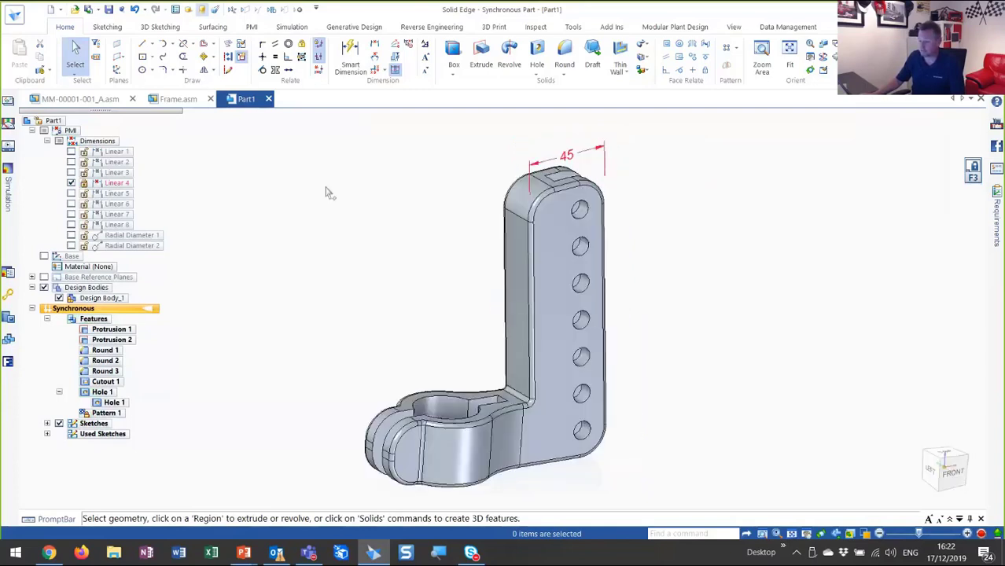
{"action": "left_click", "coordinate": [44, 130]}
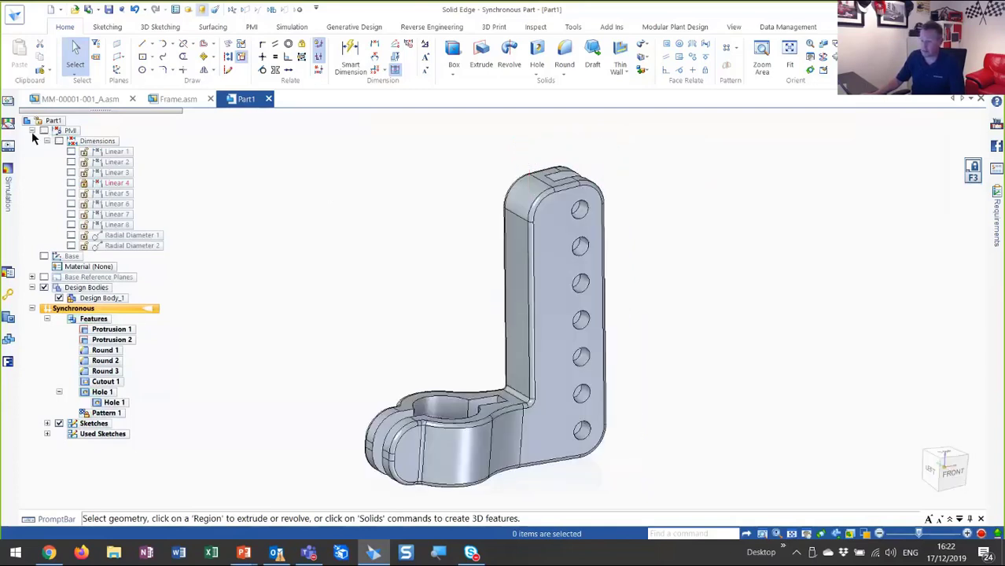
{"action": "left_click", "coordinate": [33, 131]}
{"action": "middle_click_drag", "start_coordinate": [342, 224], "coordinate": [841, 303]}
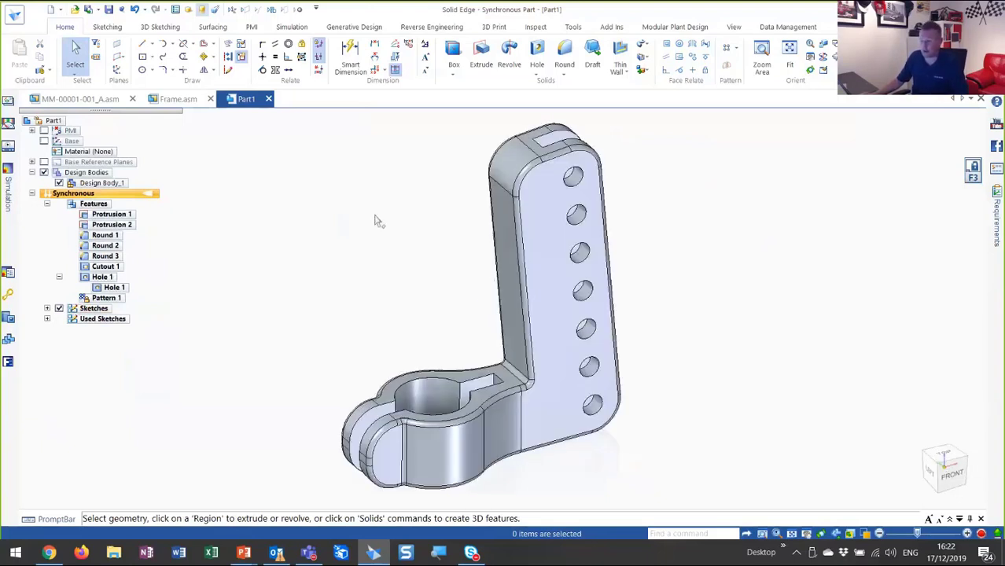
Apply the material Aluminum, Cast from the Presentation-Materials aluminium alloys to the model.
{"action": "double_click", "coordinate": [108, 152]}
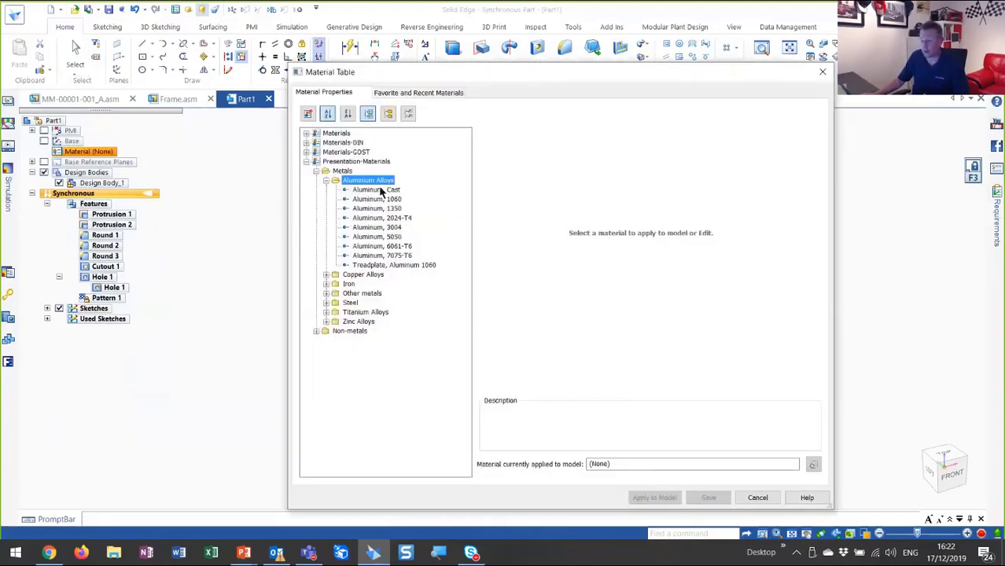
{"action": "left_click", "coordinate": [381, 191]}
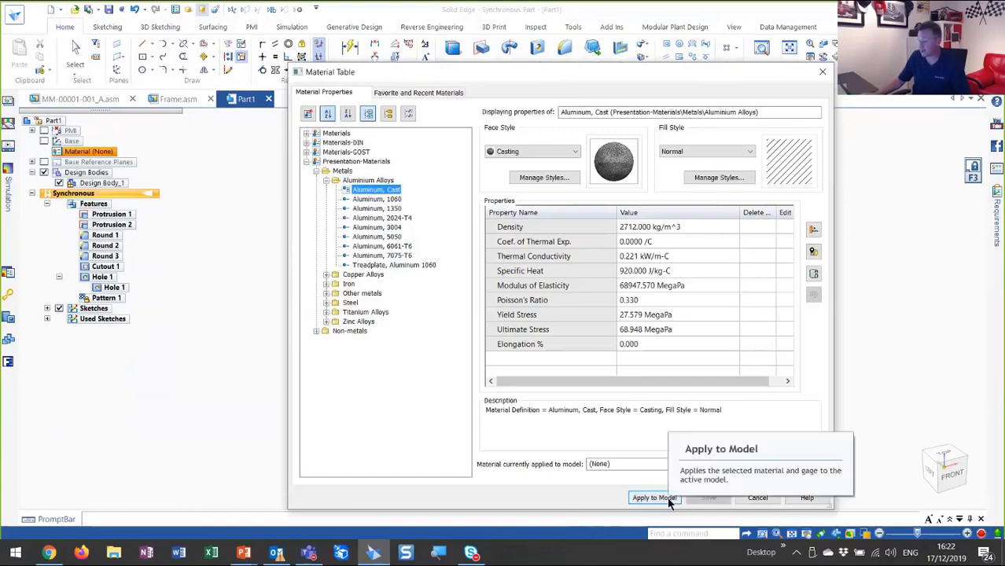
{"action": "key", "text": "Return"}
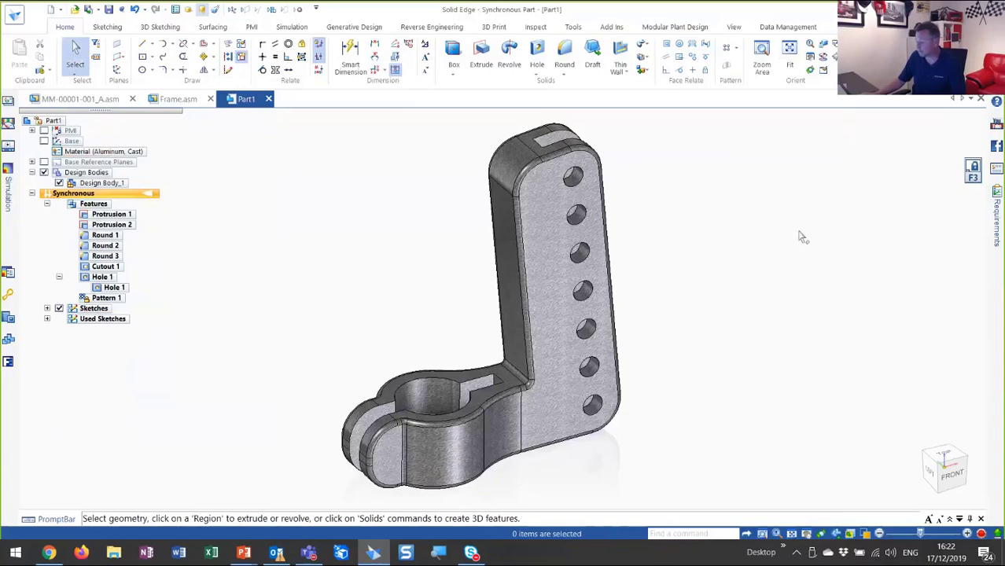
Paint the slot cutout, the hole and the hole pattern with the Aluminum style, replacing existing styles.
{"action": "mouse_move", "coordinate": [800, 236]}
{"action": "middle_mouse_down"}
{"action": "mouse_move", "coordinate": [551, 236]}
{"action": "mouse_move", "coordinate": [392, 186]}
{"action": "middle_mouse_up"}
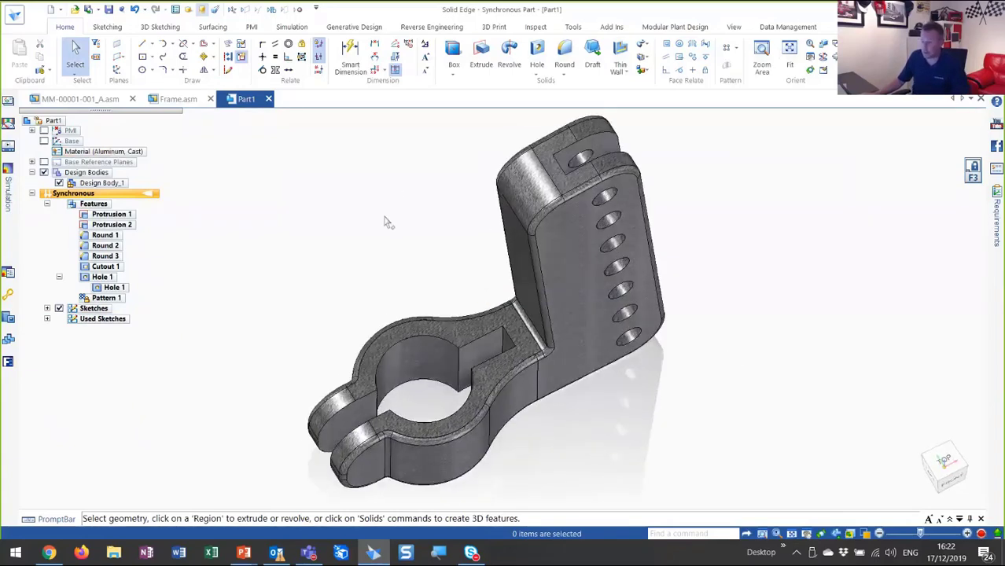
{"action": "left_click", "coordinate": [733, 27]}
{"action": "left_click", "coordinate": [429, 70]}
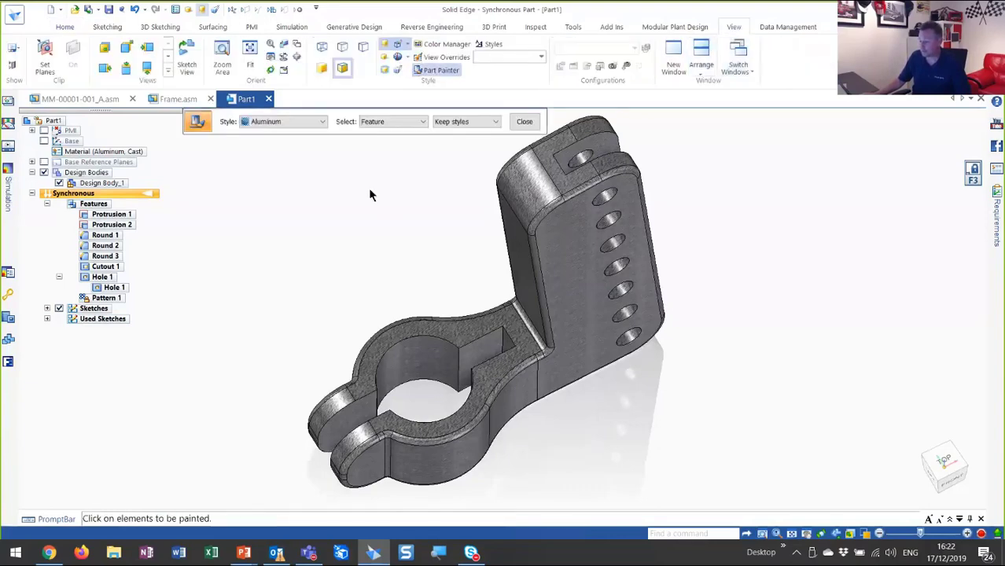
{"action": "left_click", "coordinate": [464, 121]}
{"action": "left_click", "coordinate": [450, 139]}
{"action": "left_click", "coordinate": [101, 269]}
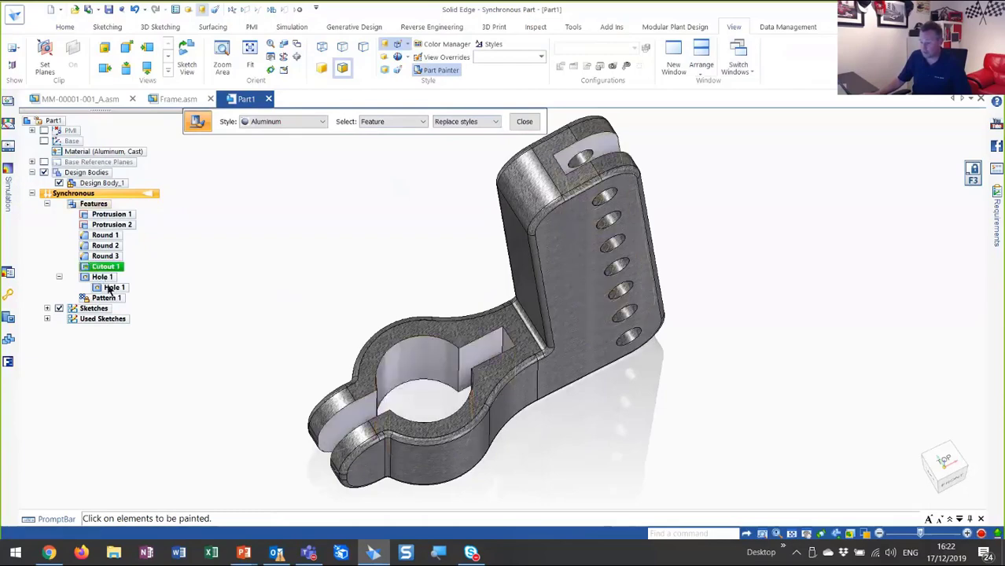
{"action": "left_click", "coordinate": [110, 287]}
{"action": "left_click", "coordinate": [111, 299]}
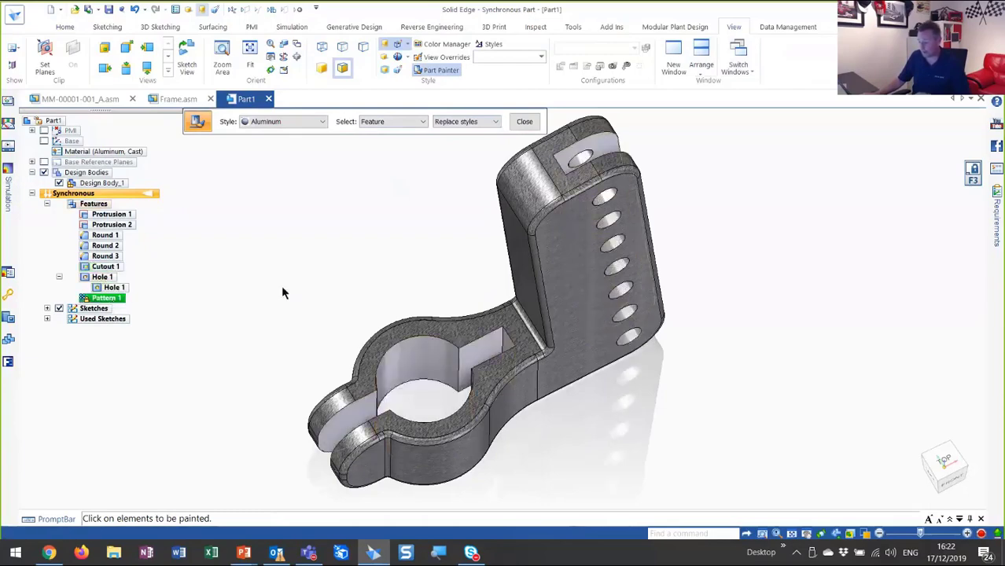
{"action": "key", "text": "Escape"}
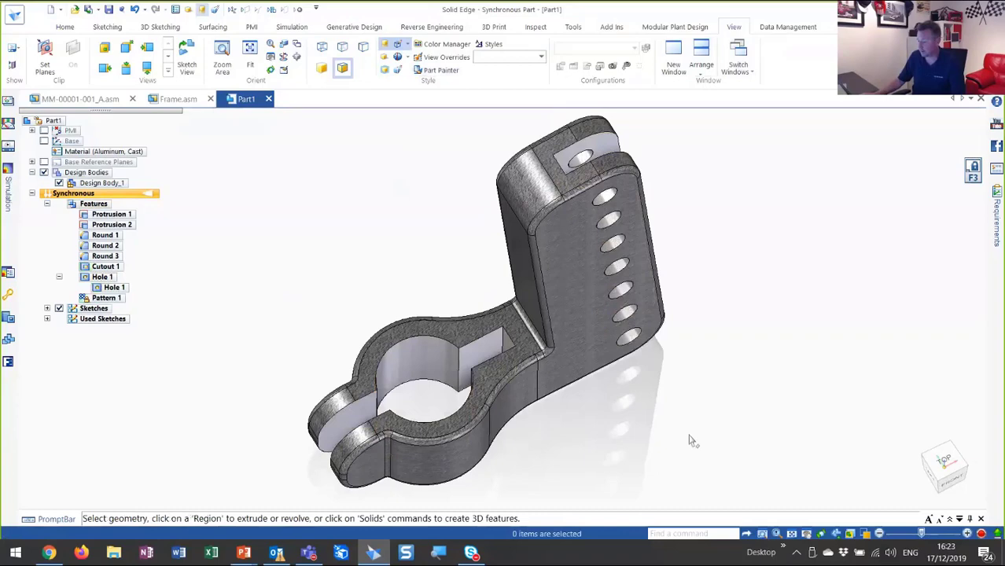
Save the part as Clamp Arm in the Working folder.
{"action": "middle_click_drag", "start_coordinate": [690, 441], "coordinate": [684, 438]}
{"action": "middle_click_drag", "start_coordinate": [685, 437], "coordinate": [703, 362]}
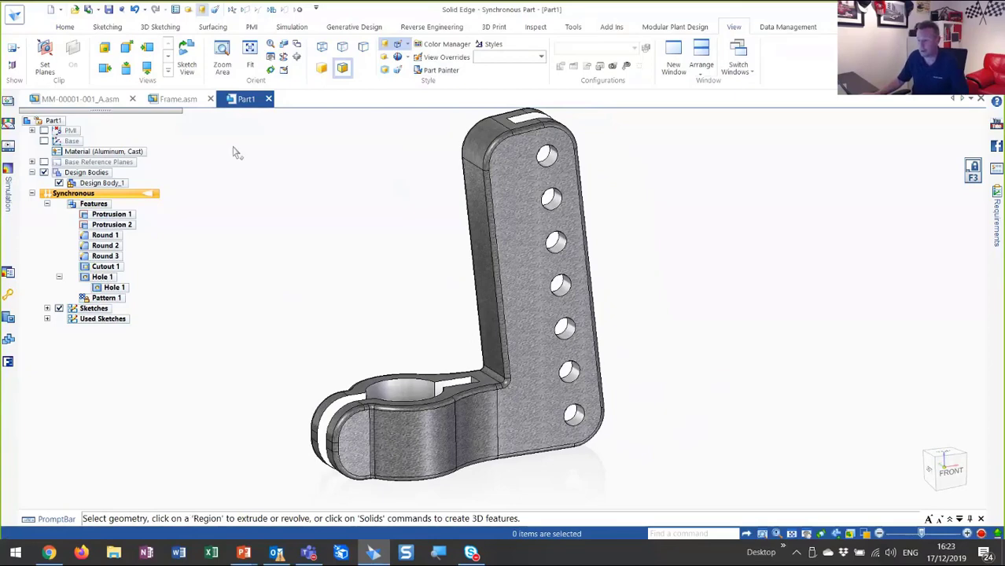
{"action": "left_click", "coordinate": [109, 10]}
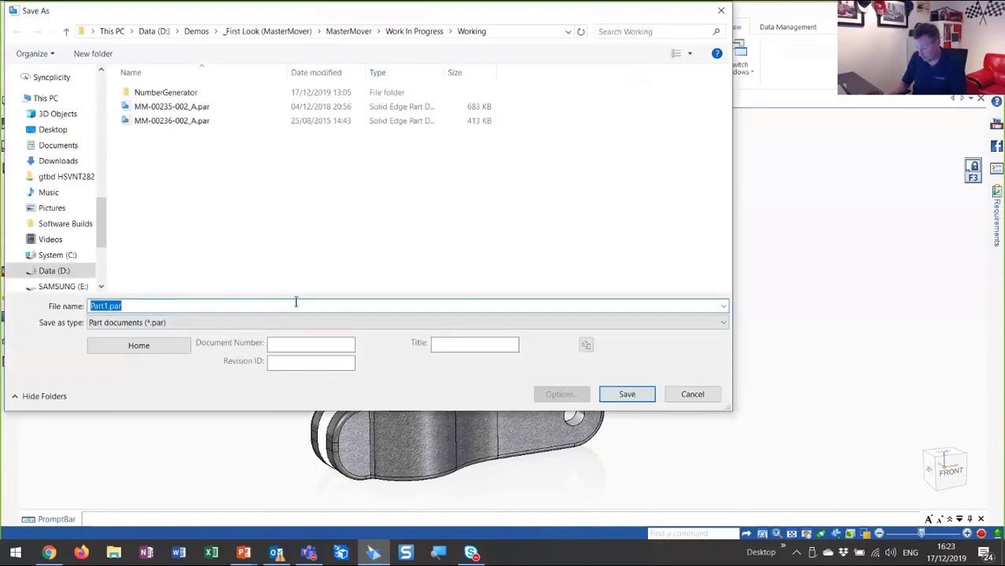
{"action": "key", "text": "BackSpace"}
{"action": "type", "text": "Clamp Arm"}
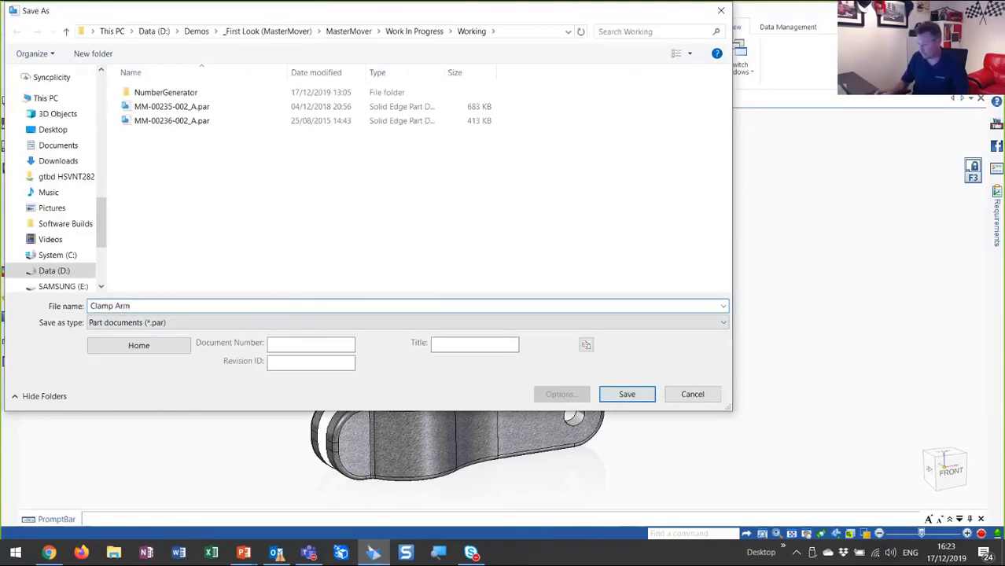
{"action": "key", "text": "Return"}
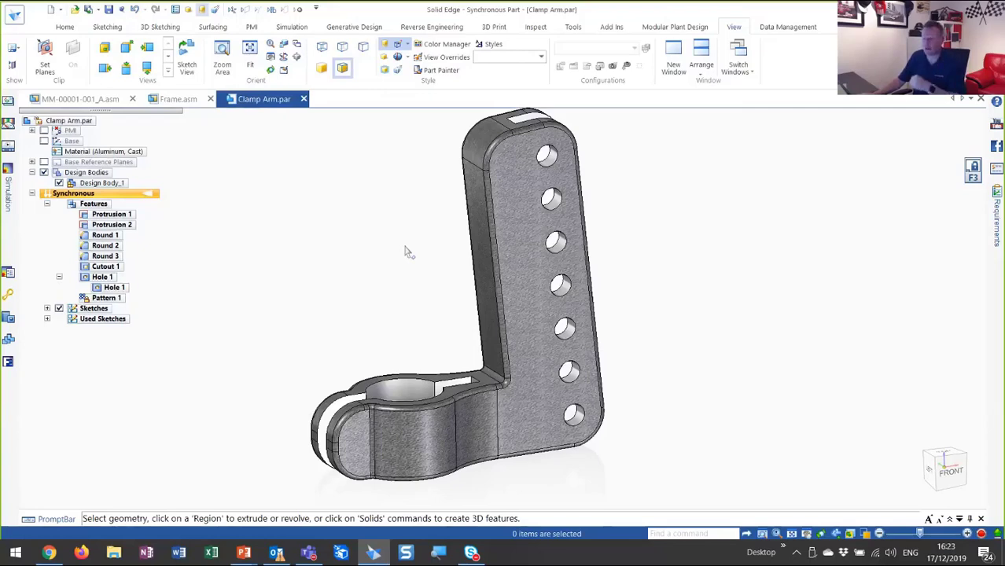
Create a drawing of the active model from the ISO Draft.dft template with the Drawing View Creation Wizard enabled.
{"action": "left_click", "coordinate": [16, 21]}
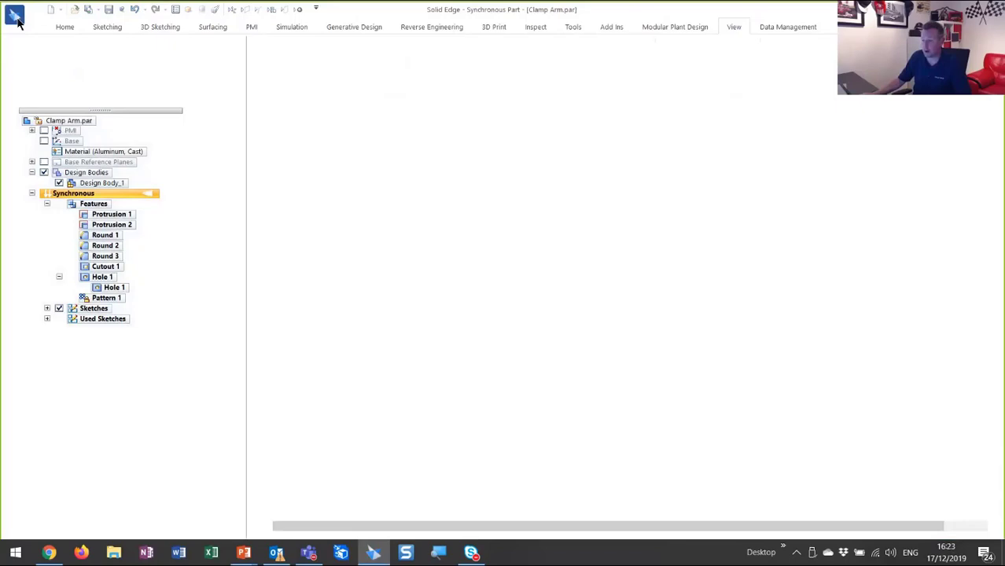
{"action": "left_click", "coordinate": [36, 77]}
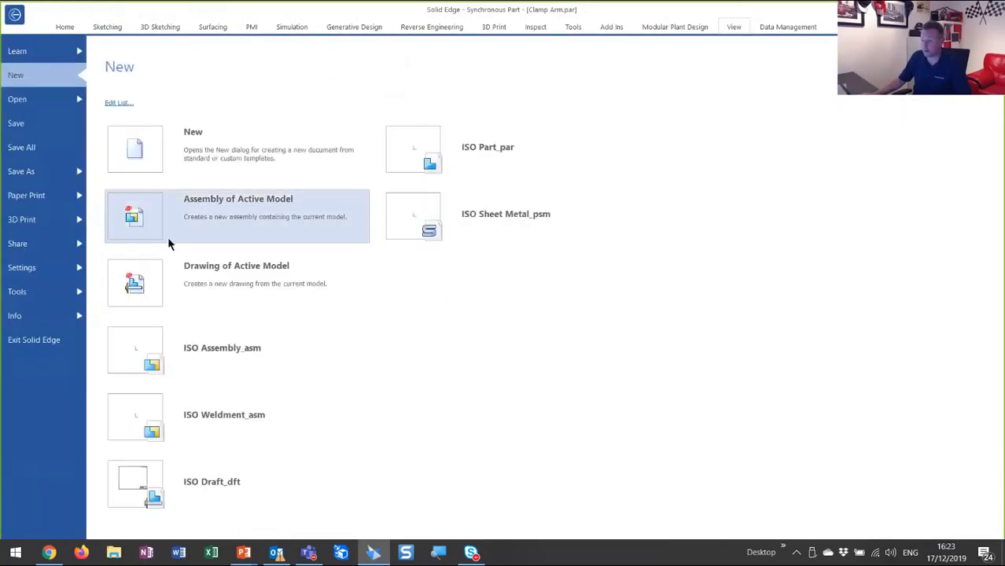
{"action": "left_click", "coordinate": [148, 283]}
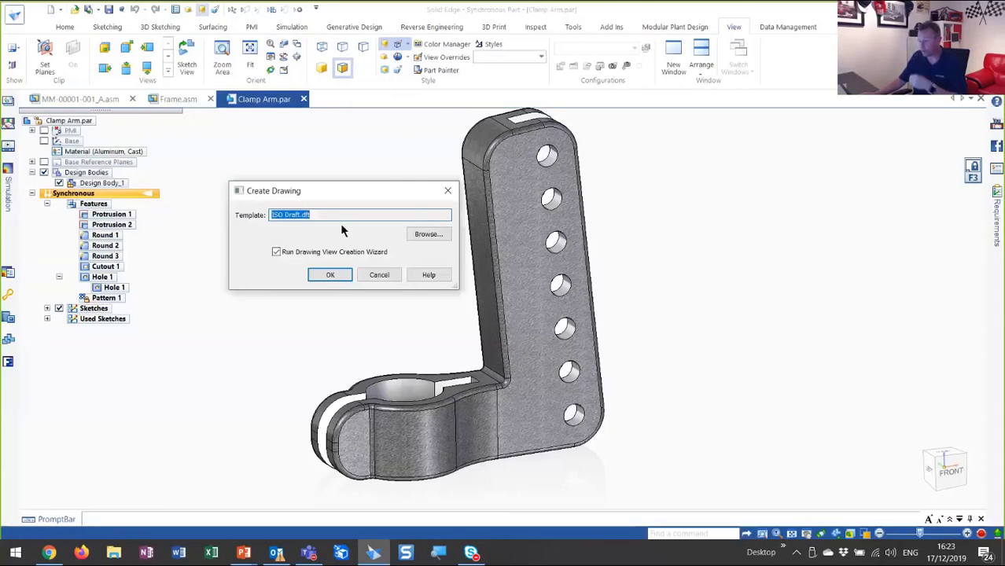
{"action": "left_click", "coordinate": [334, 273]}
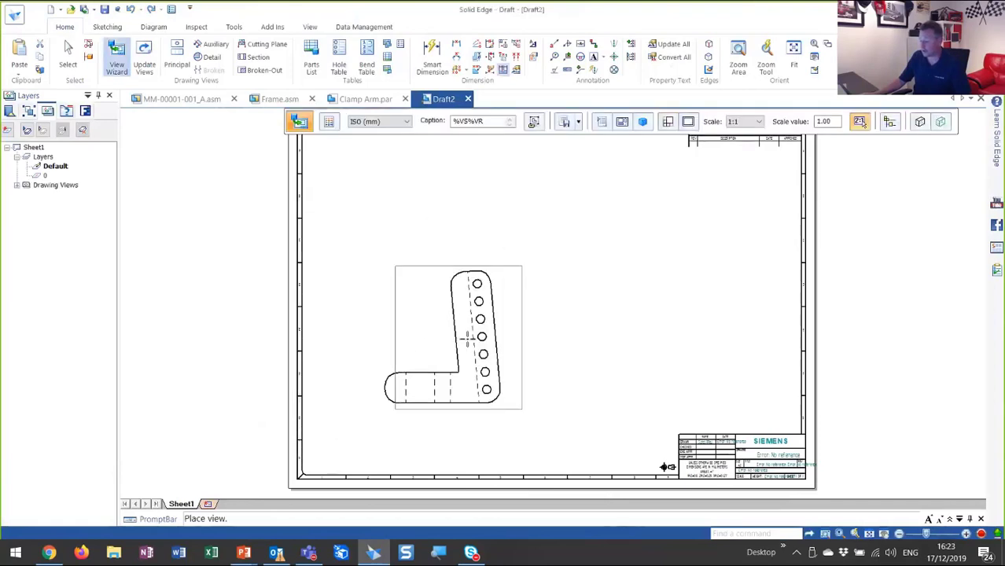
Place the front view low on the sheet with a top view above it and a pictorial view diagonally beside it.
{"action": "left_click", "coordinate": [451, 359]}
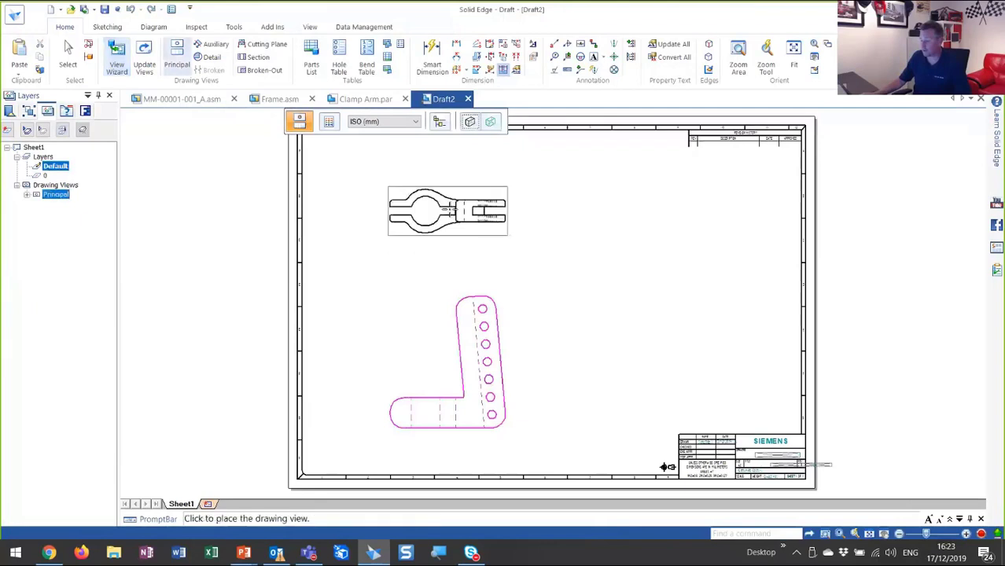
{"action": "left_click", "coordinate": [527, 257]}
{"action": "left_click", "coordinate": [576, 285]}
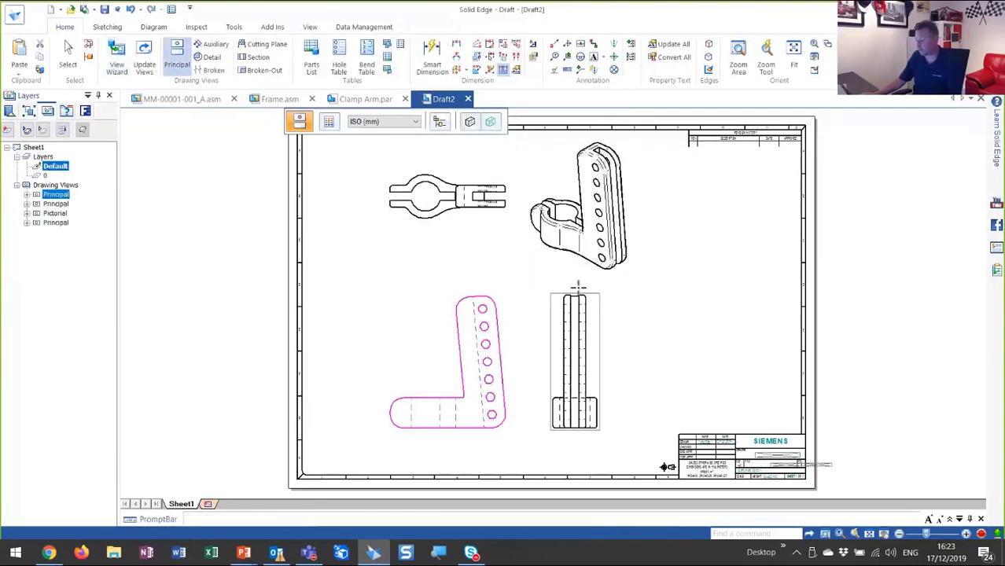
{"action": "key", "text": "Escape"}
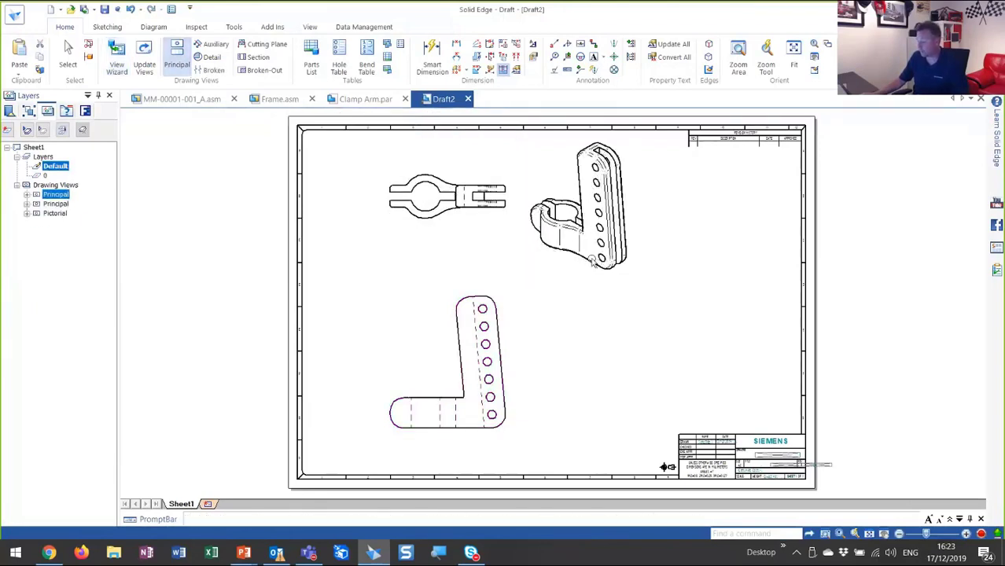
Move the pictorial view into the sheet's free area beside the front view and set its scale value to 2.
{"action": "left_click_drag", "start_coordinate": [589, 263], "coordinate": [660, 352]}
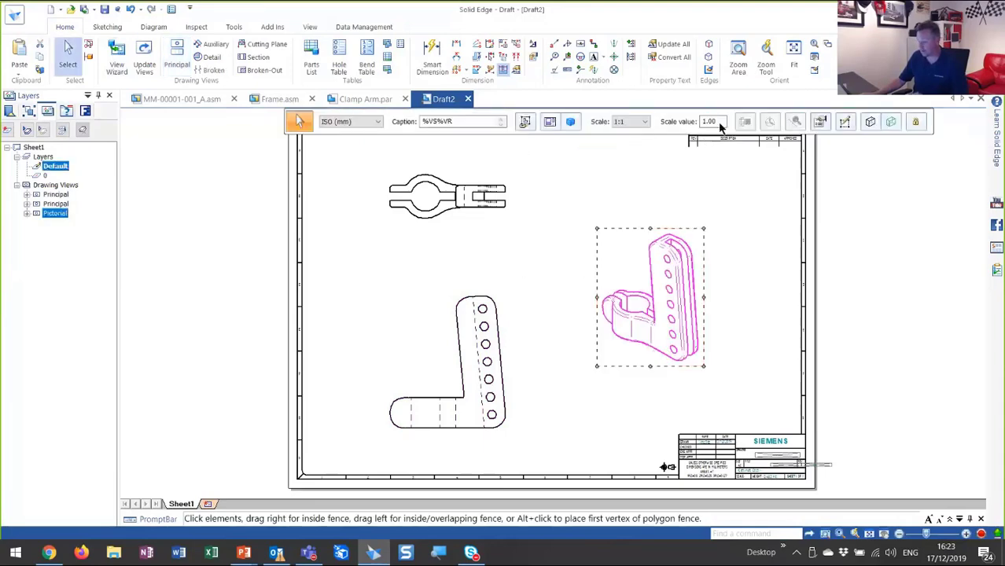
{"action": "double_click", "coordinate": [719, 123]}
{"action": "type", "text": "2"}
{"action": "key", "text": "Return"}
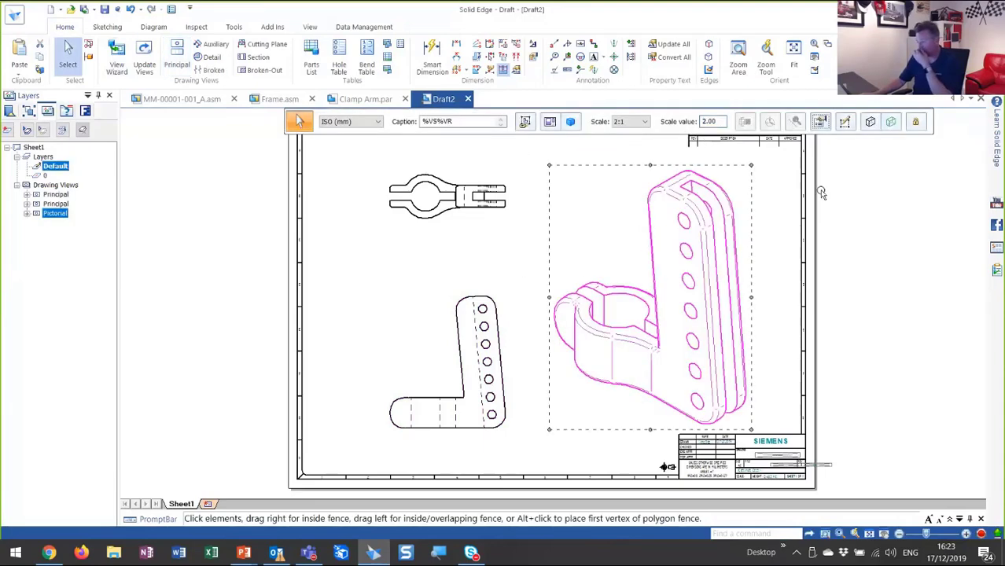
Render the pictorial view as Shaded with Edges and shift it slightly higher, clear of the title block.
{"action": "left_click", "coordinate": [871, 122]}
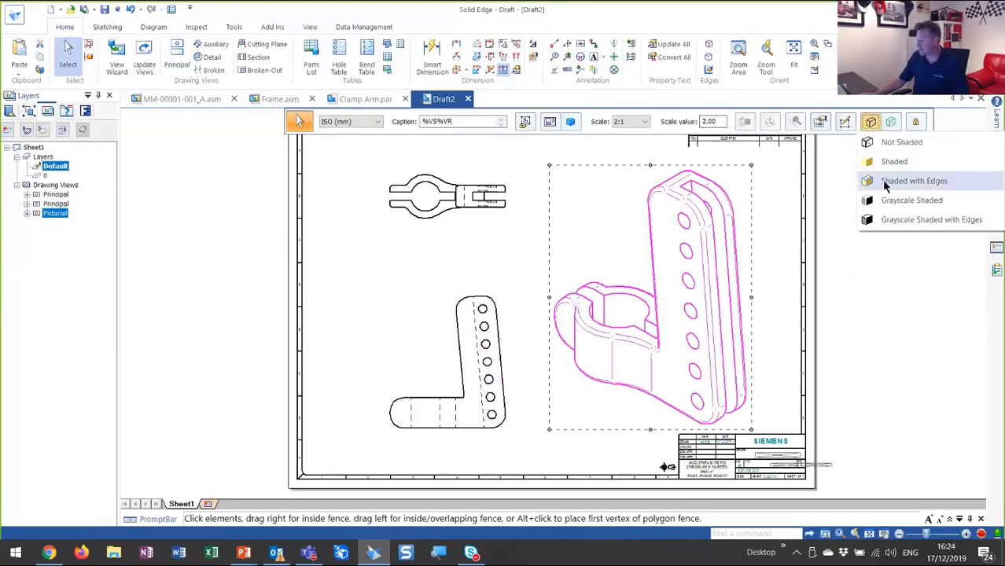
{"action": "left_click", "coordinate": [885, 183]}
{"action": "left_click", "coordinate": [144, 62]}
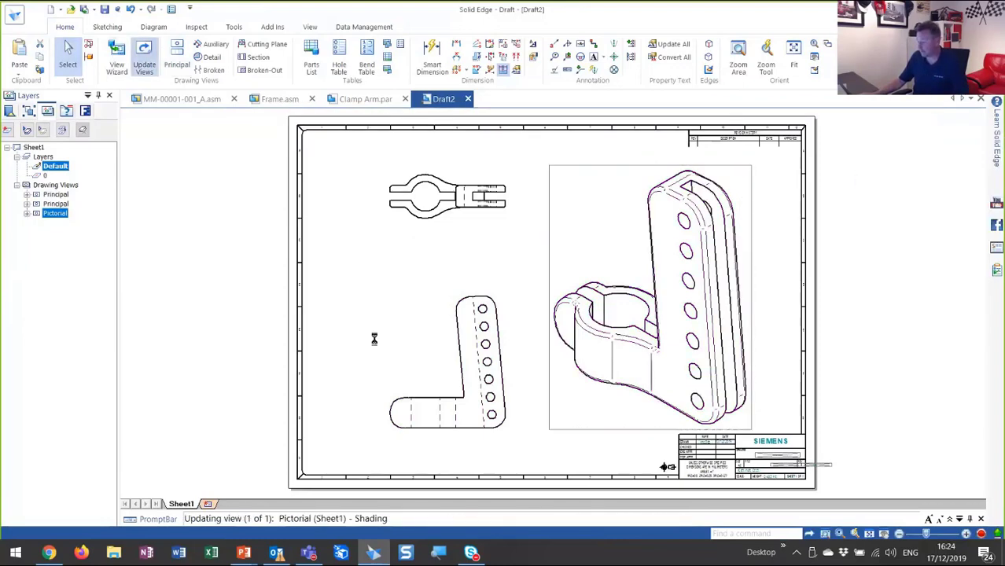
{"action": "left_click", "coordinate": [648, 398]}
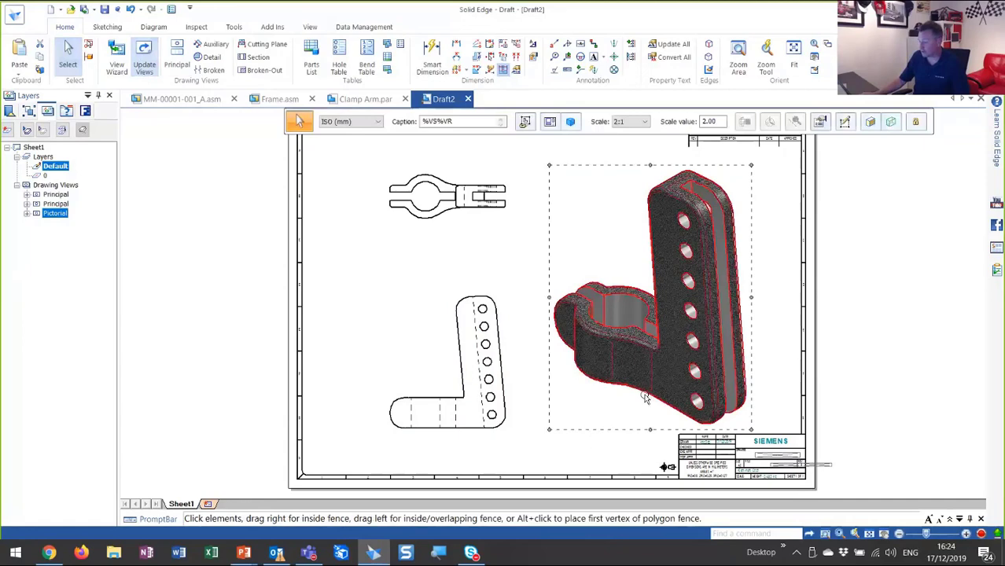
{"action": "left_click", "coordinate": [556, 392]}
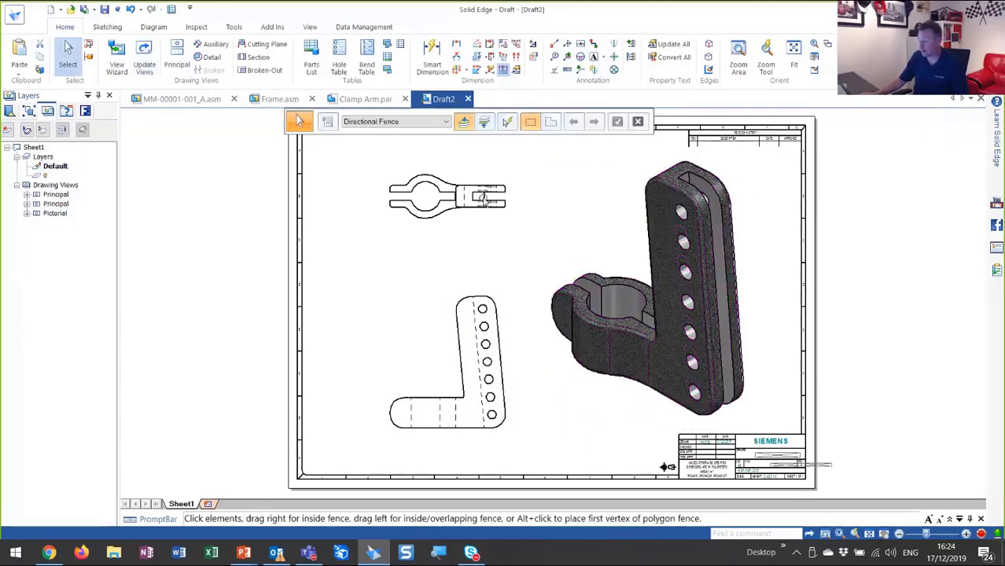
Create a circular detail view of the top view's upper prong end at 5x scale and place it beside the top view.
{"action": "scroll", "coordinate": [511, 242], "scroll_direction": "up", "scroll_amount": 5}
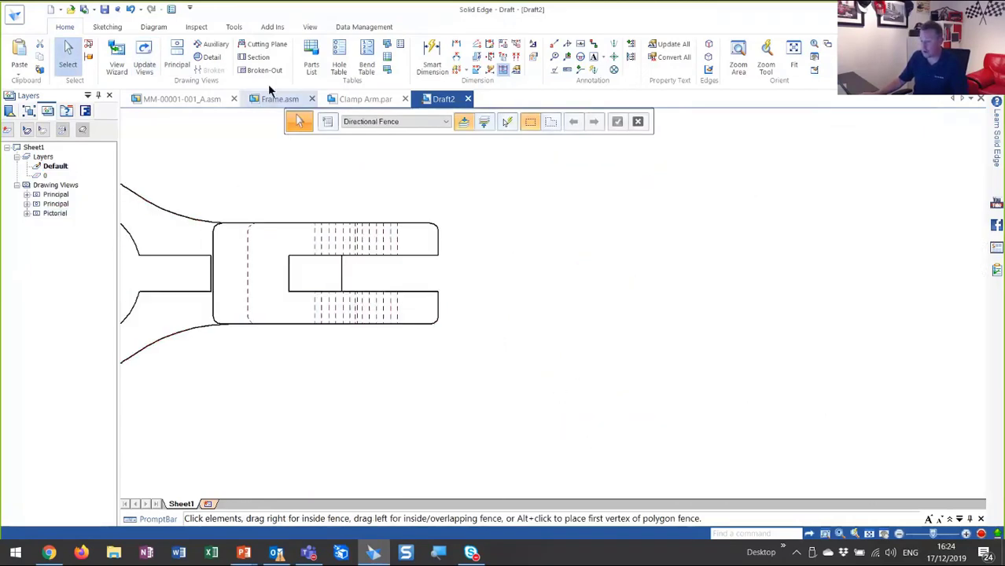
{"action": "left_click", "coordinate": [214, 60]}
{"action": "left_click", "coordinate": [424, 238]}
{"action": "left_click", "coordinate": [458, 220]}
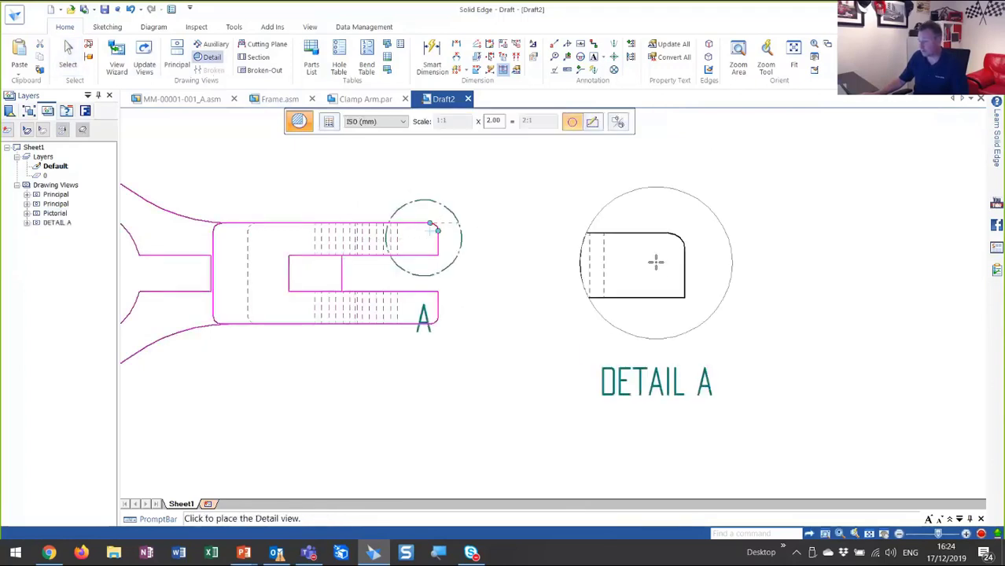
{"action": "left_click_drag", "start_coordinate": [501, 122], "coordinate": [477, 121]}
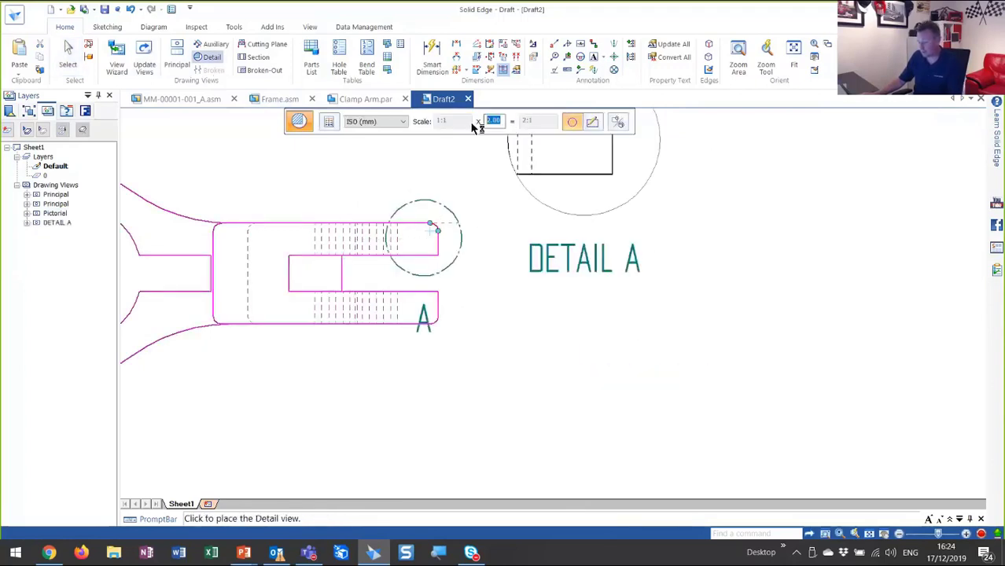
{"action": "type", "text": "5"}
{"action": "key", "text": "Return"}
{"action": "left_click", "coordinate": [760, 236]}
Move the detail envelope to the lower prong end, bring the DETAIL A caption closer beneath its geometry and update the views.
{"action": "left_click_drag", "start_coordinate": [454, 262], "coordinate": [453, 334]}
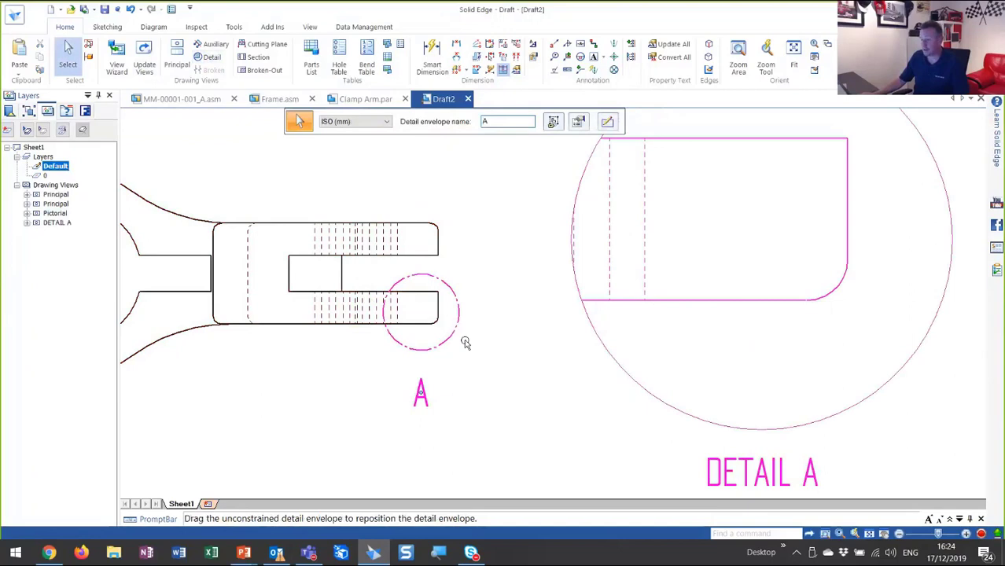
{"action": "left_click", "coordinate": [471, 457]}
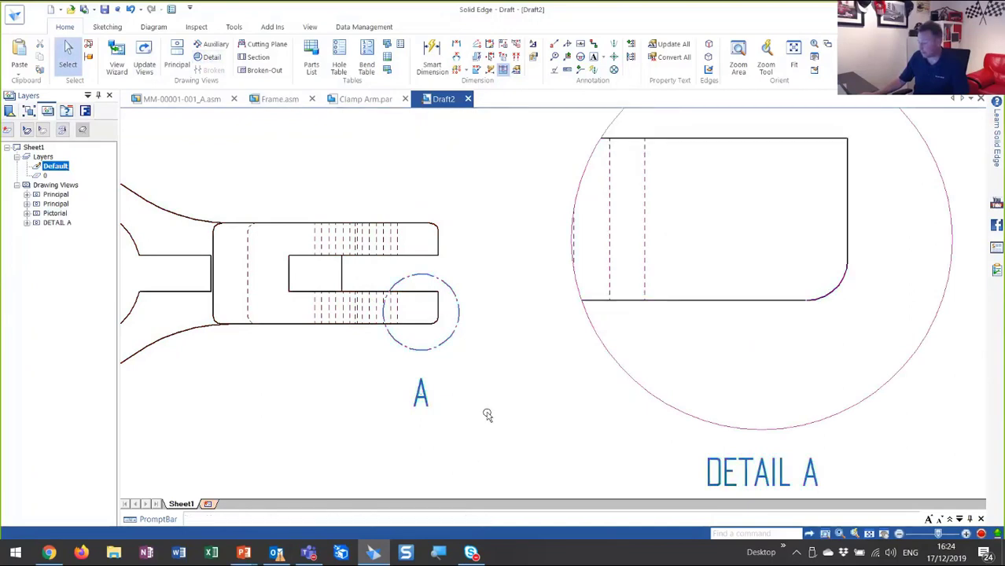
{"action": "left_click", "coordinate": [741, 337]}
{"action": "left_click_drag", "start_coordinate": [741, 336], "coordinate": [742, 338]}
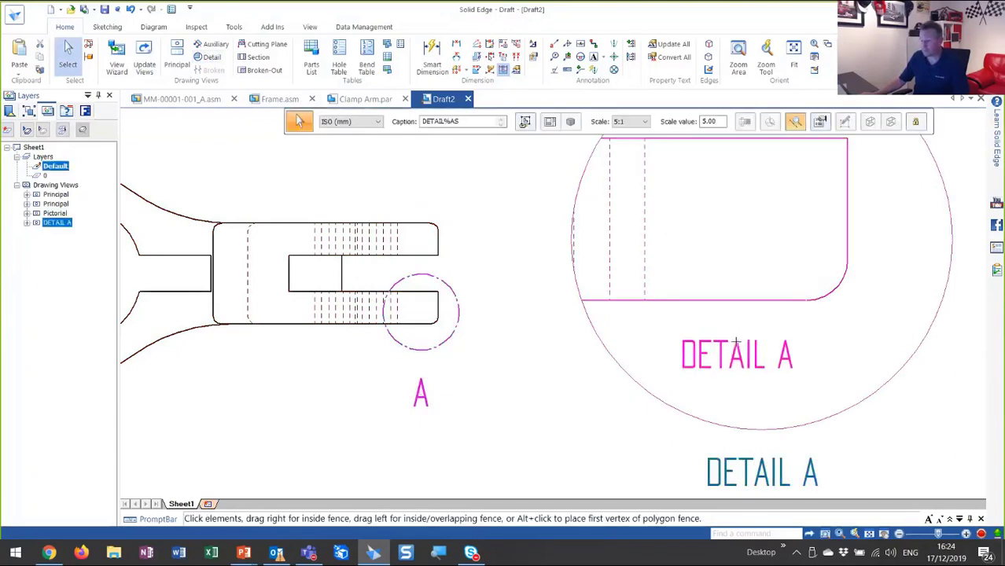
{"action": "left_click", "coordinate": [144, 64]}
{"action": "left_click", "coordinate": [504, 391]}
{"action": "scroll", "coordinate": [511, 392], "scroll_direction": "down", "scroll_amount": 4}
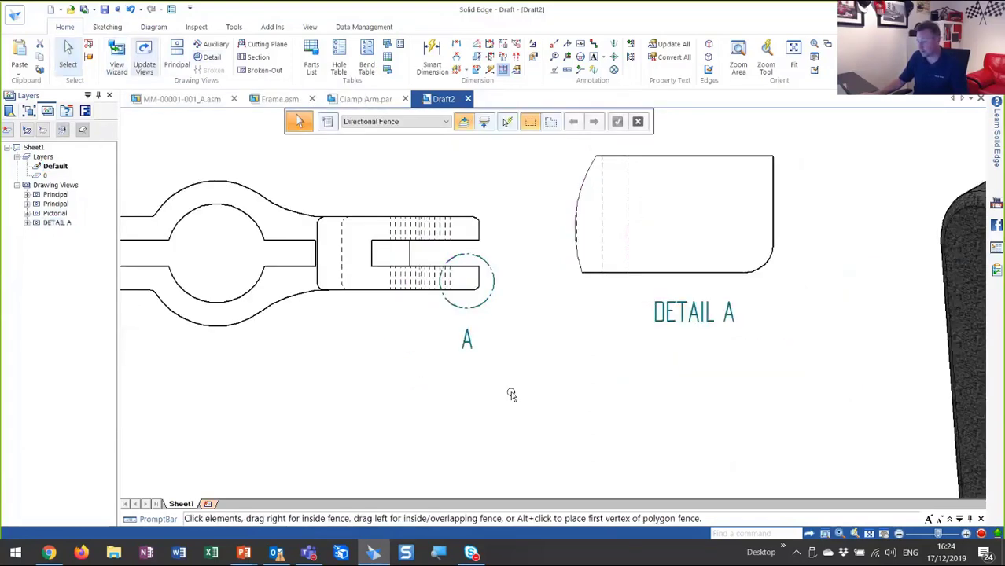
Create an auxiliary view folded from the angled arm's short top edge and place it above the front view.
{"action": "scroll", "coordinate": [445, 342], "scroll_direction": "up", "scroll_amount": 1}
{"action": "middle_click_drag", "start_coordinate": [398, 338], "coordinate": [414, 256]}
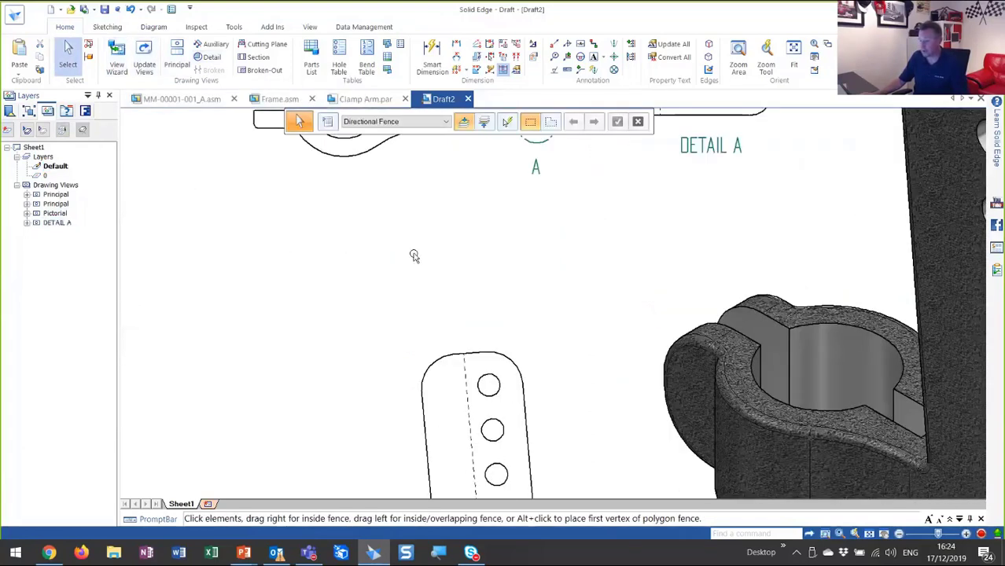
{"action": "scroll", "coordinate": [414, 256], "scroll_direction": "up", "scroll_amount": 1}
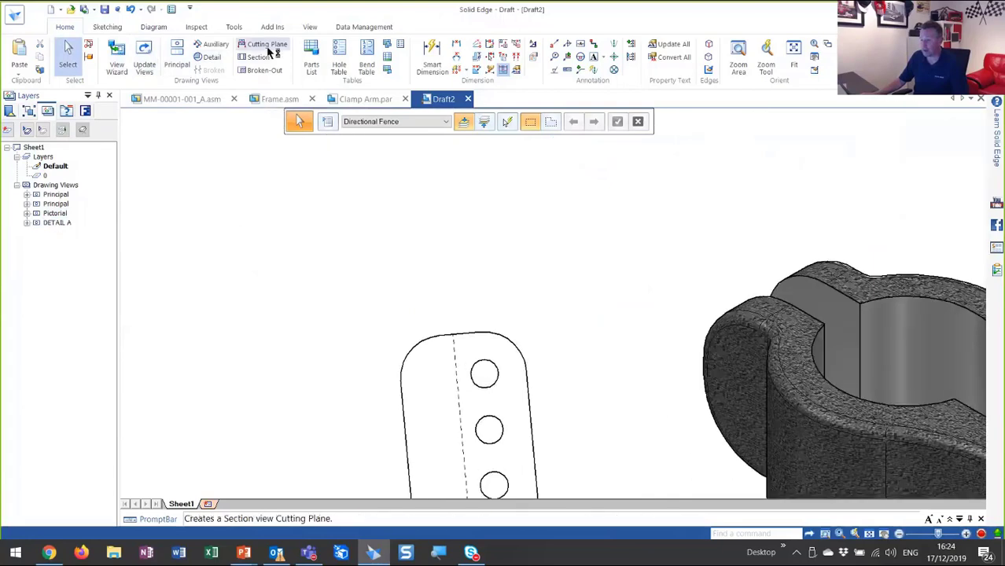
{"action": "left_click", "coordinate": [212, 46]}
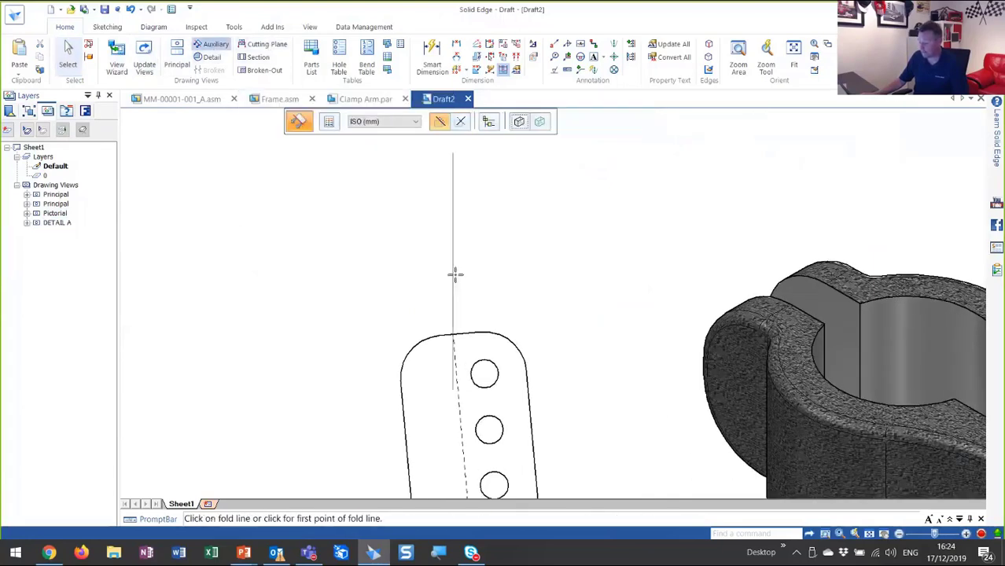
{"action": "left_click", "coordinate": [469, 334]}
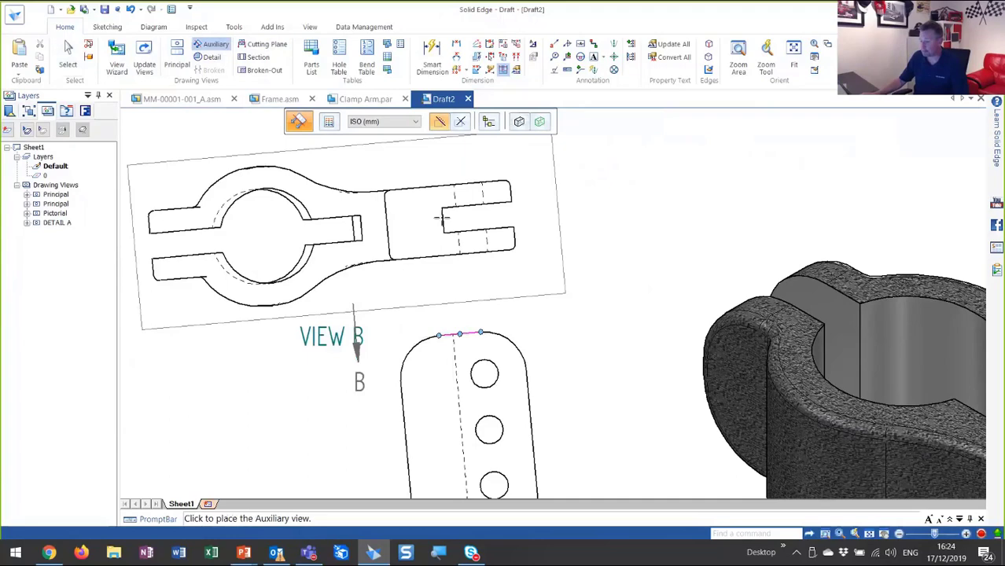
{"action": "left_click", "coordinate": [436, 211]}
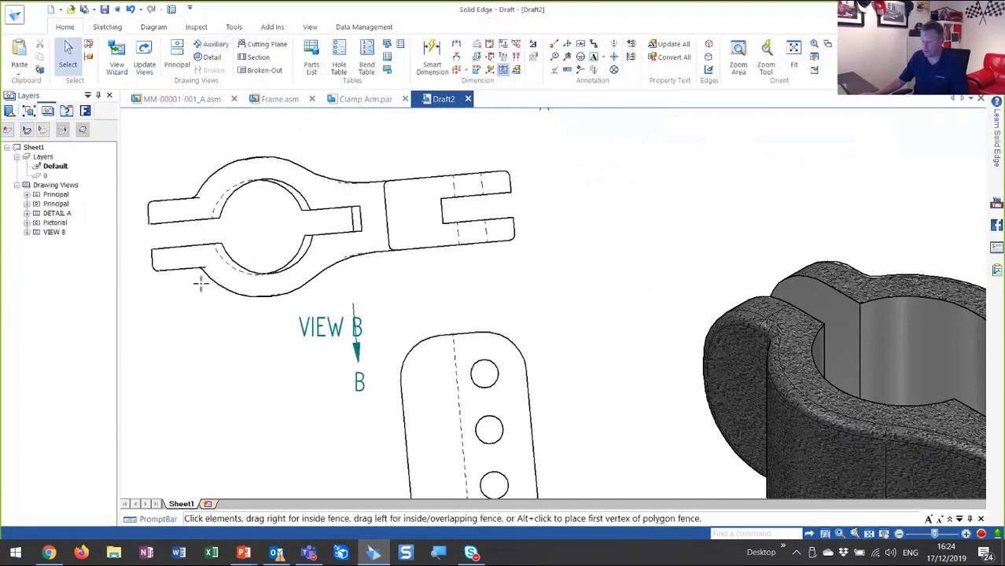
Crop the auxiliary view to its slotted end and move it into the free area on the clamp side of the upright arm.
{"action": "left_click", "coordinate": [133, 315]}
{"action": "left_click_drag", "start_coordinate": [134, 314], "coordinate": [370, 298]}
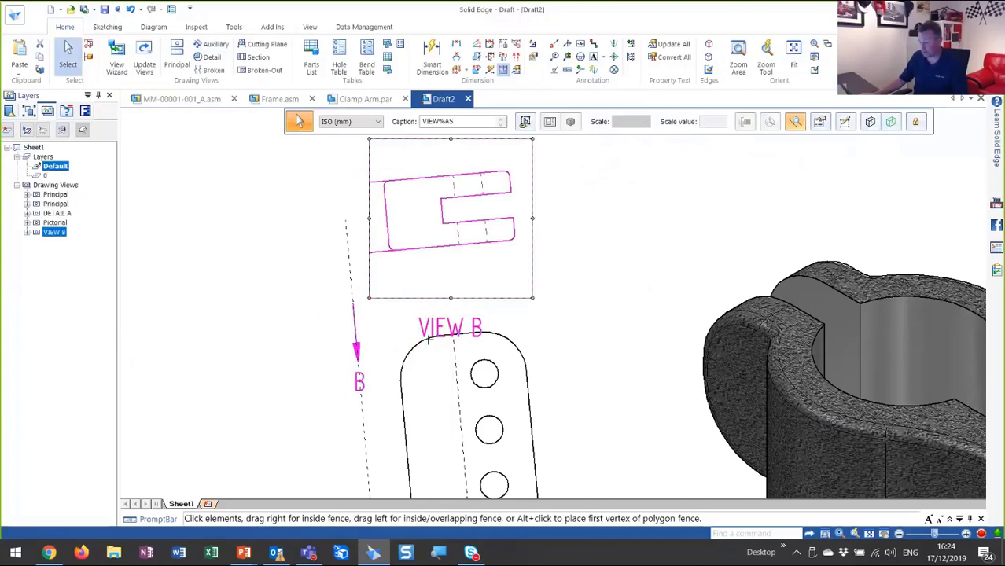
{"action": "left_click_drag", "start_coordinate": [443, 251], "coordinate": [284, 383]}
{"action": "scroll", "coordinate": [284, 383], "scroll_direction": "down", "scroll_amount": 3}
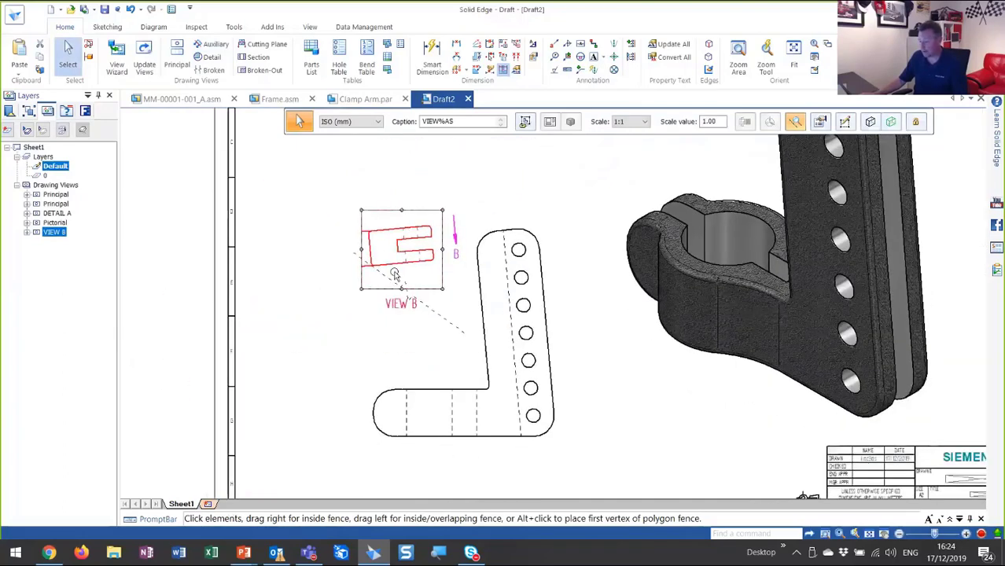
{"action": "mouse_move", "coordinate": [397, 265]}
{"action": "left_mouse_down"}
{"action": "mouse_move", "coordinate": [325, 309]}
{"action": "mouse_move", "coordinate": [336, 308]}
{"action": "left_mouse_up"}
{"action": "left_click", "coordinate": [543, 267]}
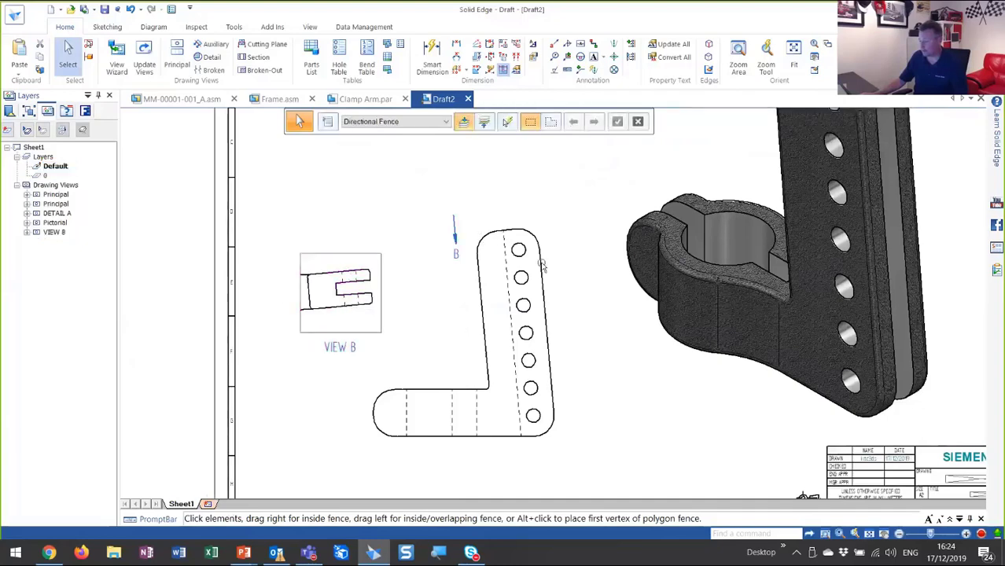
Move the auxiliary view's direction arrow B directly above the arm's upper end and update the views.
{"action": "scroll", "coordinate": [543, 260], "scroll_direction": "up", "scroll_amount": 2}
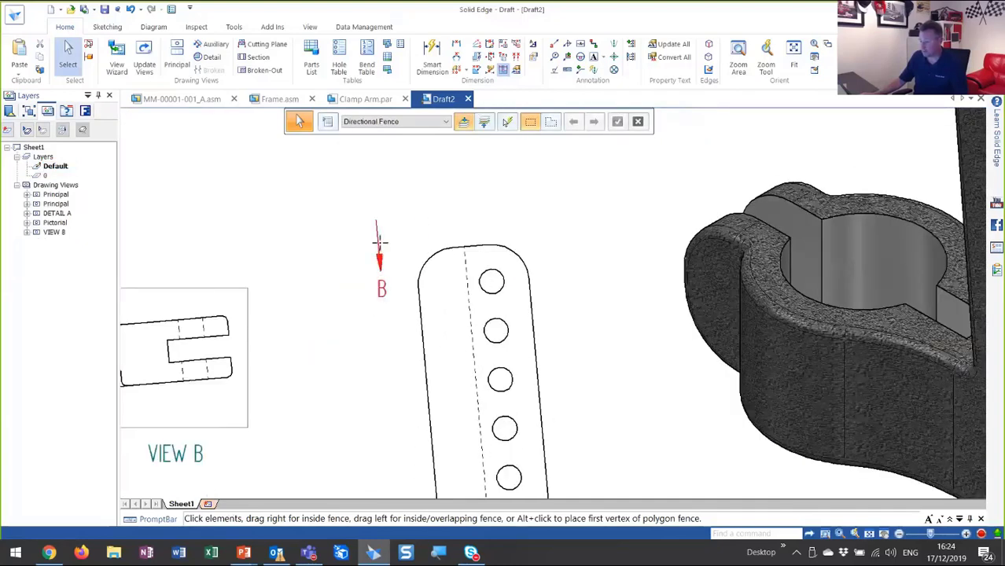
{"action": "left_click", "coordinate": [377, 224]}
{"action": "left_click_drag", "start_coordinate": [377, 224], "coordinate": [460, 159]}
{"action": "left_click", "coordinate": [414, 152]}
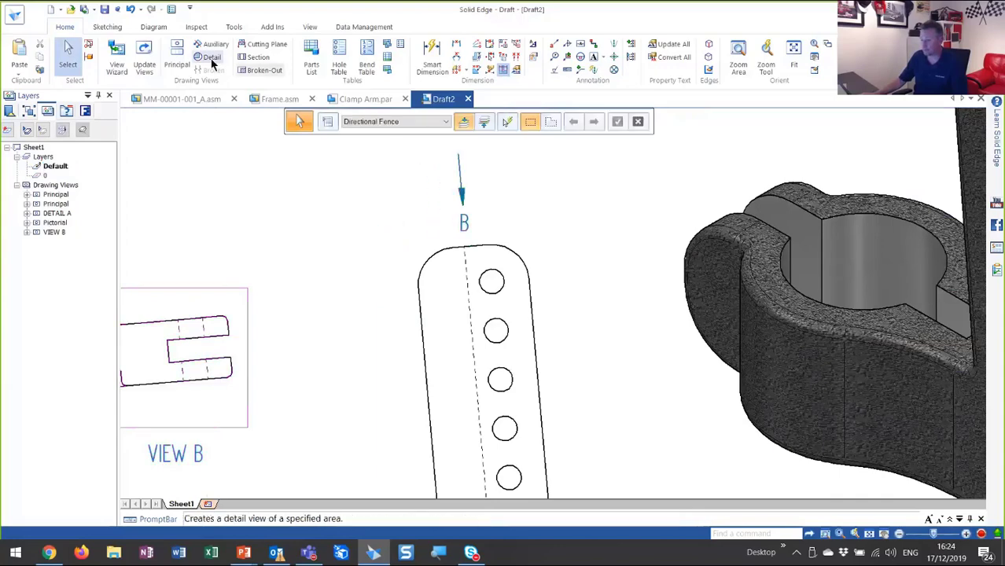
{"action": "left_click", "coordinate": [144, 67]}
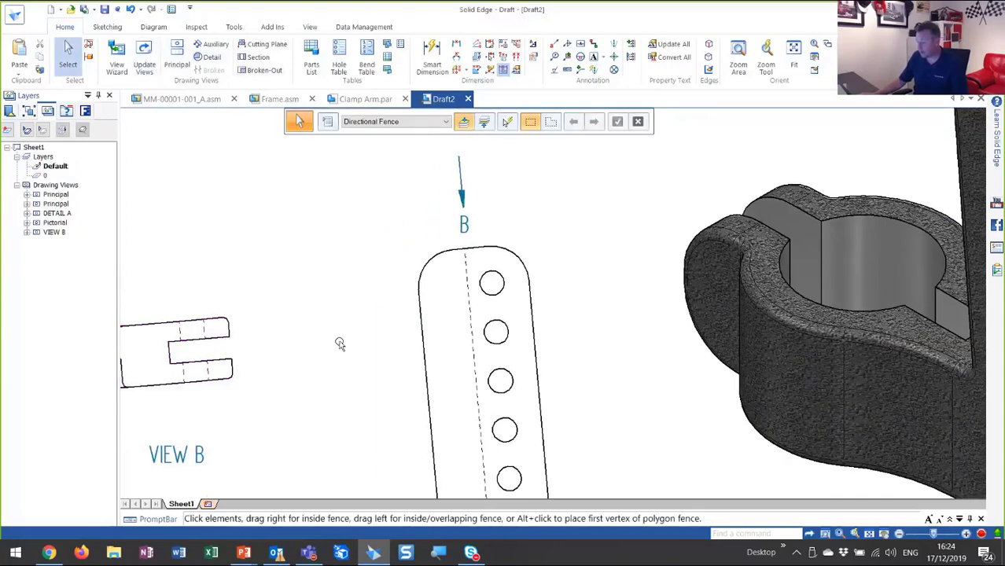
{"action": "scroll", "coordinate": [340, 343], "scroll_direction": "down", "scroll_amount": 3}
{"action": "scroll", "coordinate": [351, 252], "scroll_direction": "down", "scroll_amount": 1}
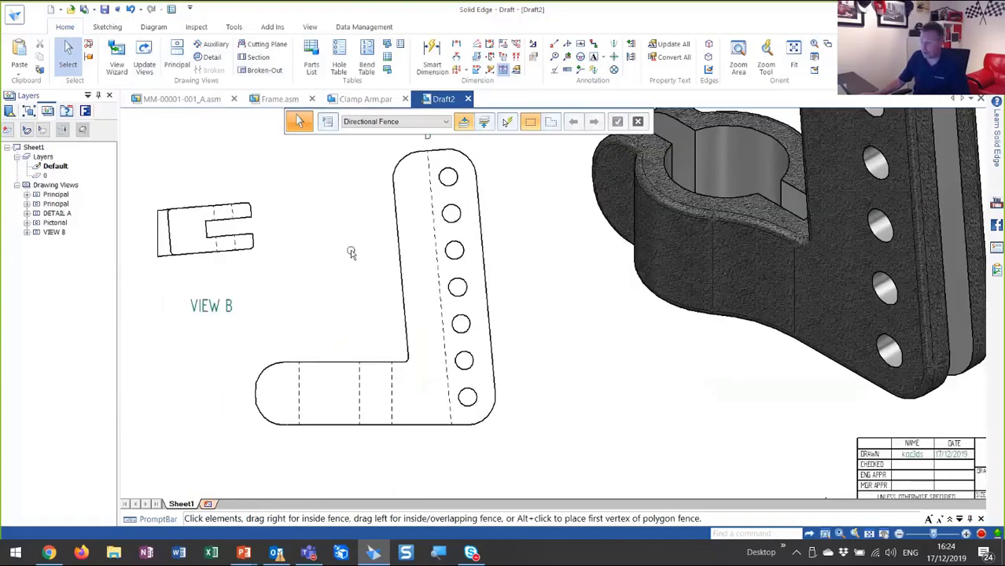
Start a broken-out section on the front view and sketch a closed curve around the arm's lower holes as its profile.
{"action": "left_click", "coordinate": [273, 70]}
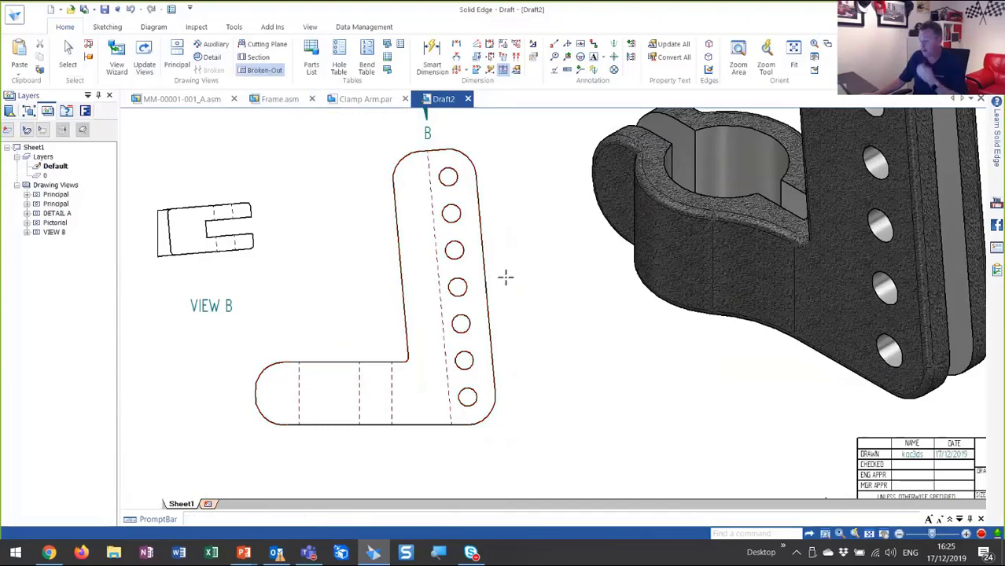
{"action": "left_click", "coordinate": [507, 278]}
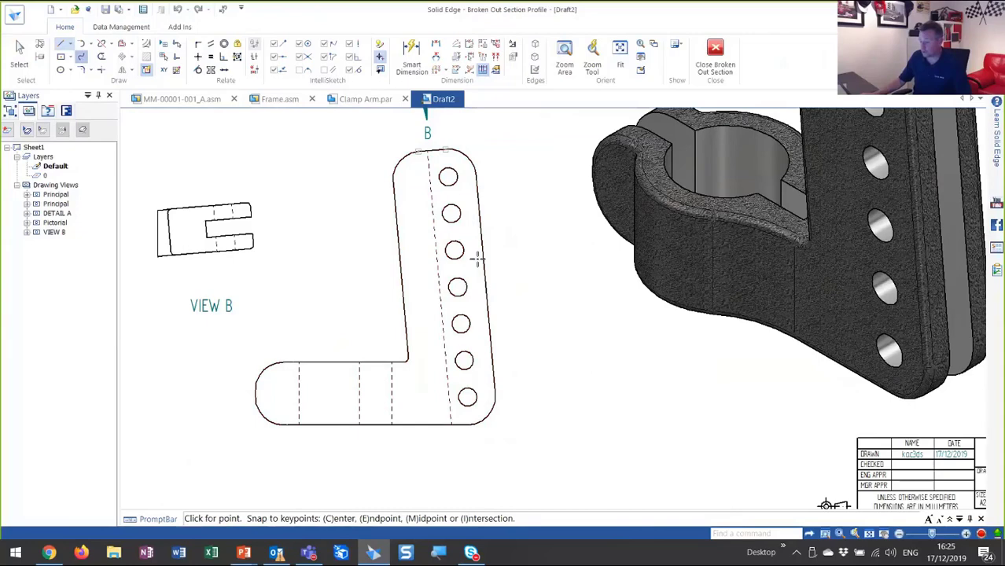
{"action": "left_click", "coordinate": [81, 57]}
{"action": "key", "text": "Escape"}
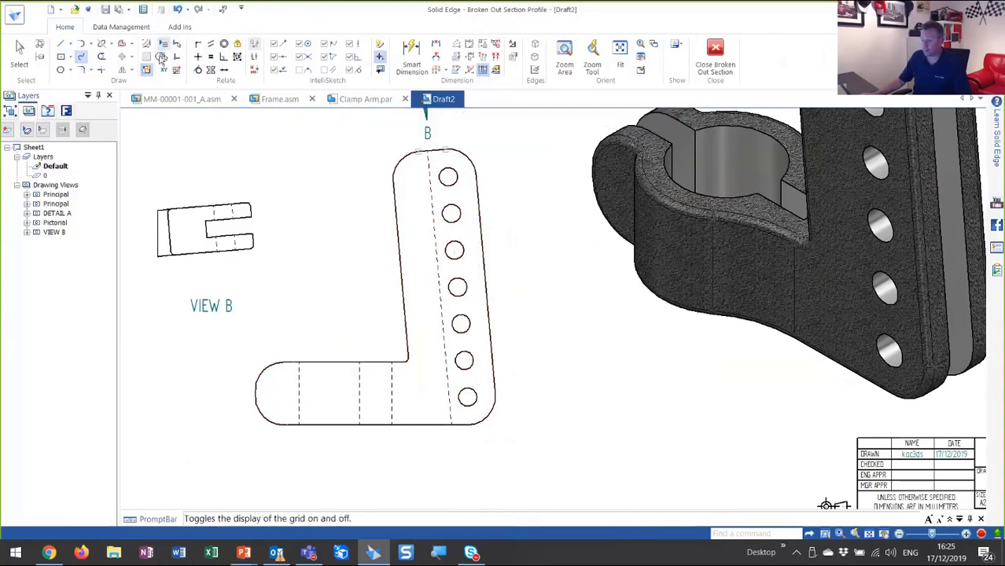
{"action": "left_click", "coordinate": [475, 245]}
{"action": "left_click", "coordinate": [423, 269]}
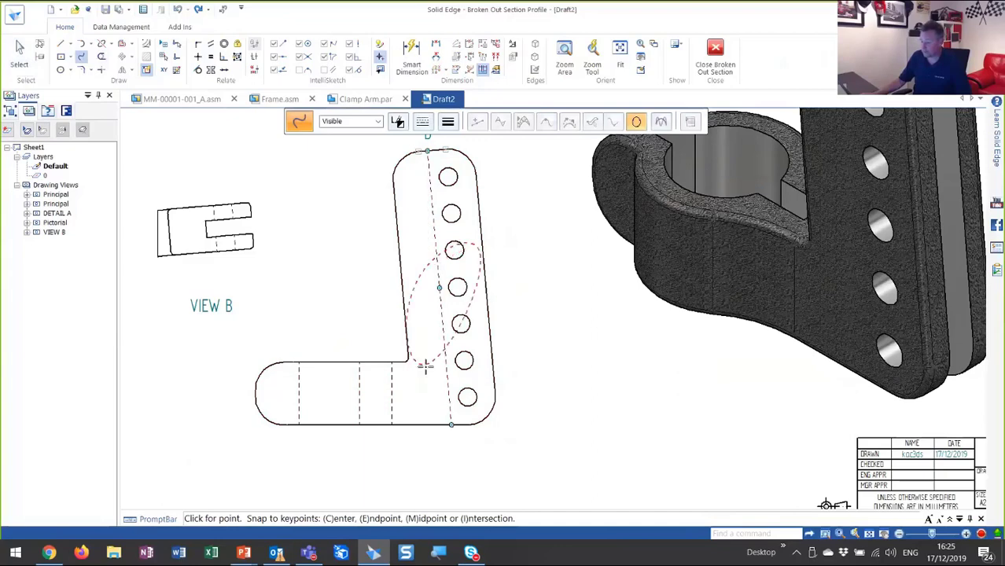
{"action": "left_click", "coordinate": [433, 366]}
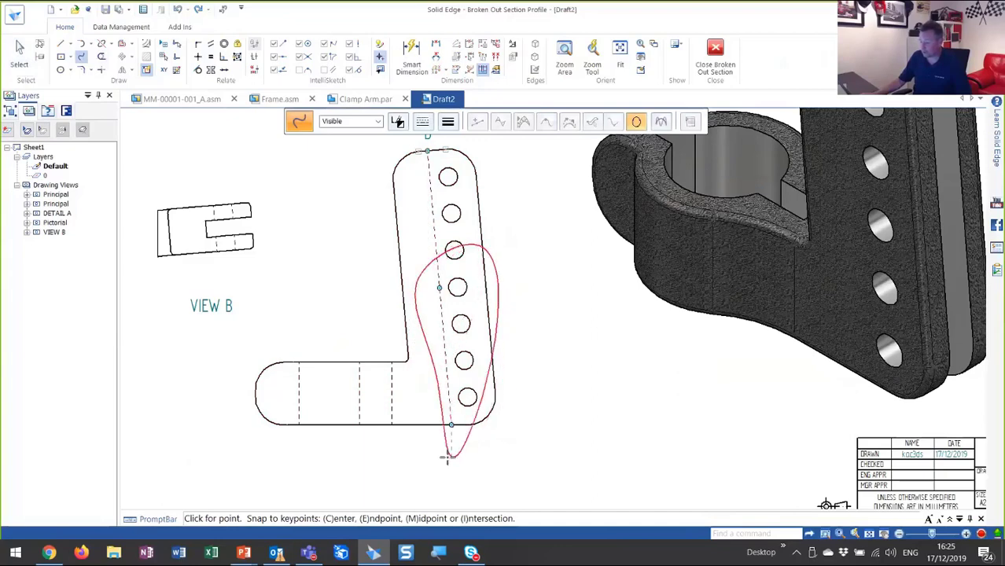
{"action": "right_click", "coordinate": [550, 244]}
{"action": "left_click", "coordinate": [717, 63]}
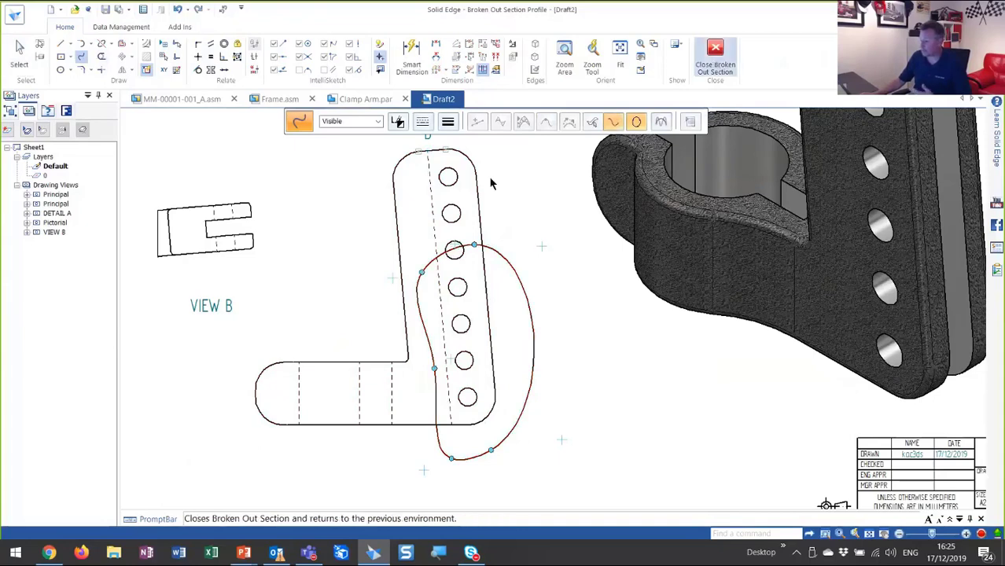
Set the broken-out section's depth at the slot in View B and apply the cutout to the pictorial view.
{"action": "left_click", "coordinate": [211, 236]}
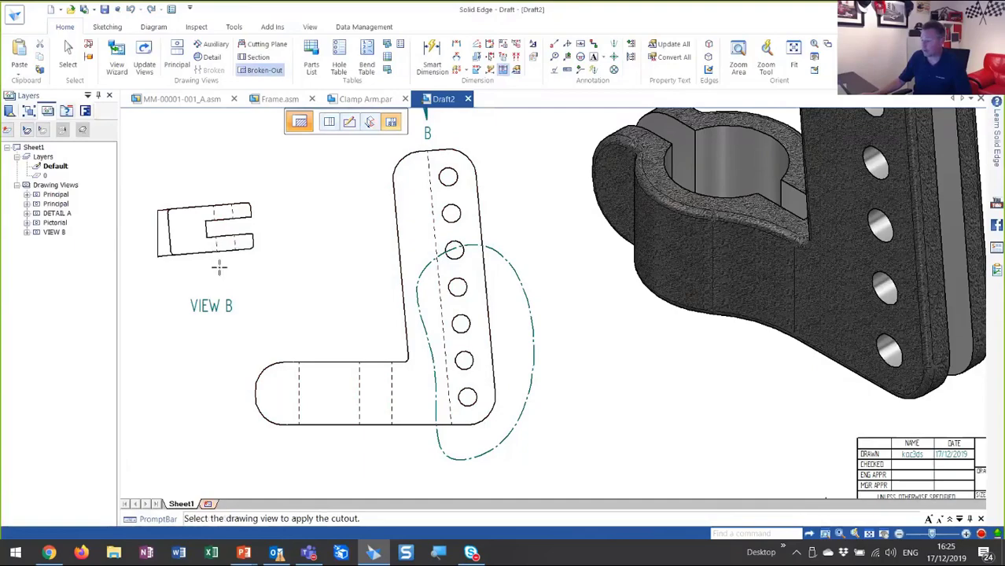
{"action": "left_click", "coordinate": [723, 344]}
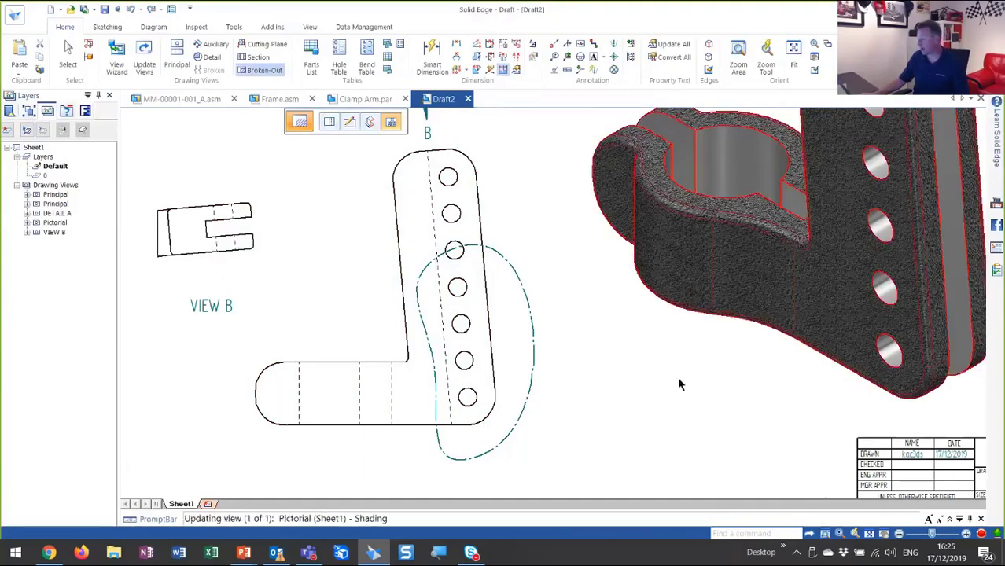
{"action": "scroll", "coordinate": [702, 422], "scroll_direction": "down", "scroll_amount": 3}
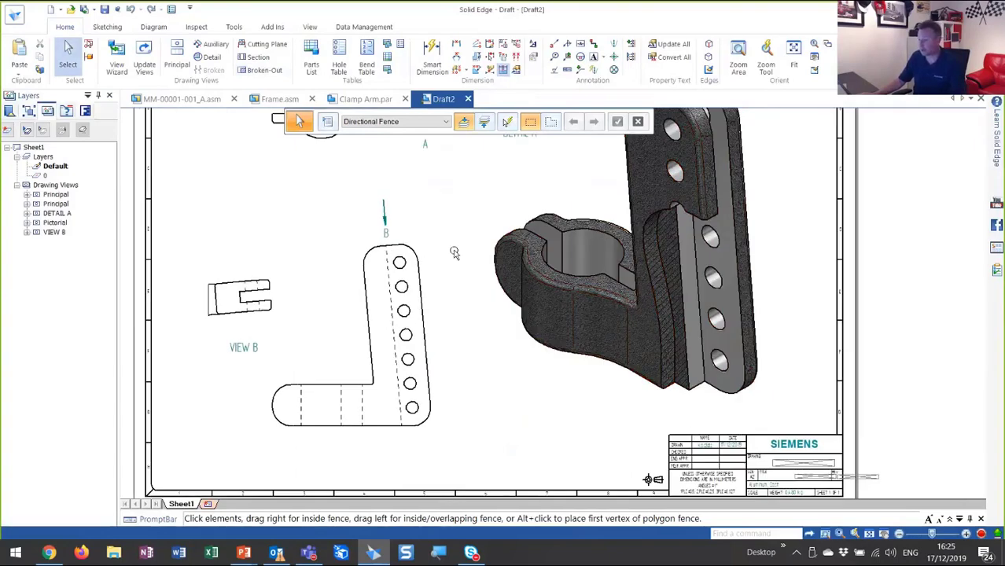
Retrieve the model dimensions into the top view of the clamp arm.
{"action": "middle_click_drag", "start_coordinate": [439, 210], "coordinate": [734, 440]}
{"action": "scroll", "coordinate": [630, 354], "scroll_direction": "up", "scroll_amount": 8}
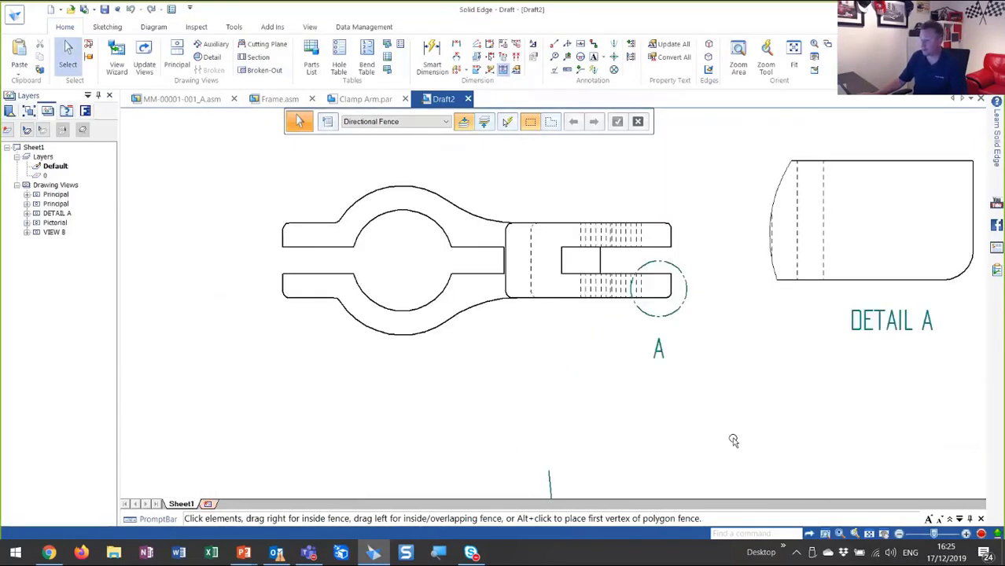
{"action": "scroll", "coordinate": [720, 433], "scroll_direction": "down", "scroll_amount": 1}
{"action": "scroll", "coordinate": [664, 402], "scroll_direction": "down", "scroll_amount": 1}
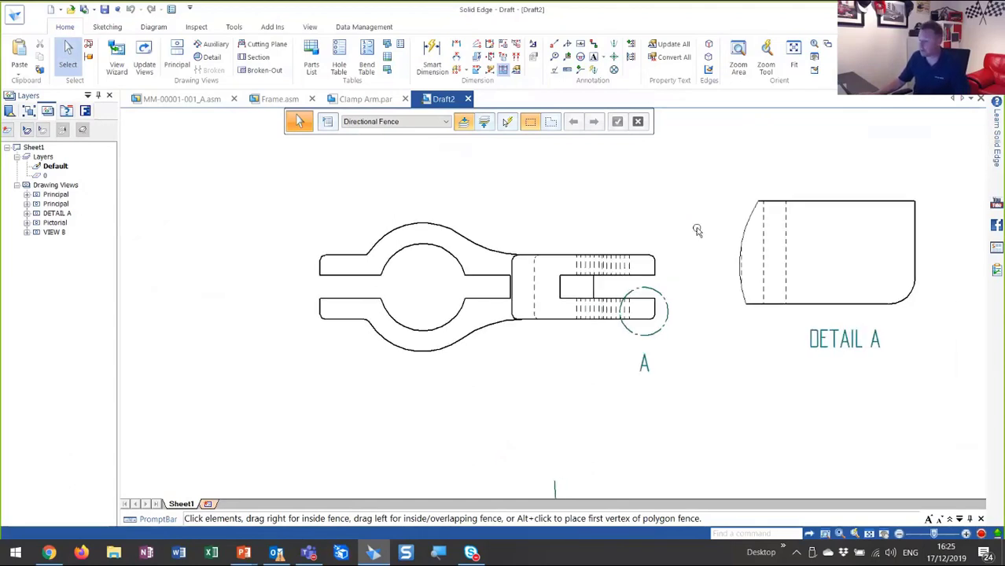
{"action": "left_click", "coordinate": [489, 69]}
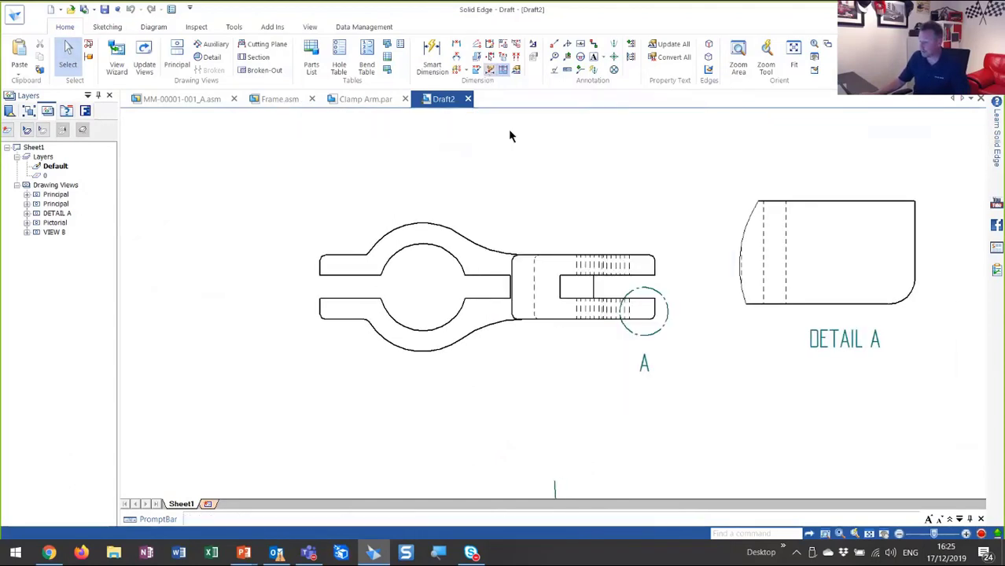
{"action": "left_click", "coordinate": [493, 248]}
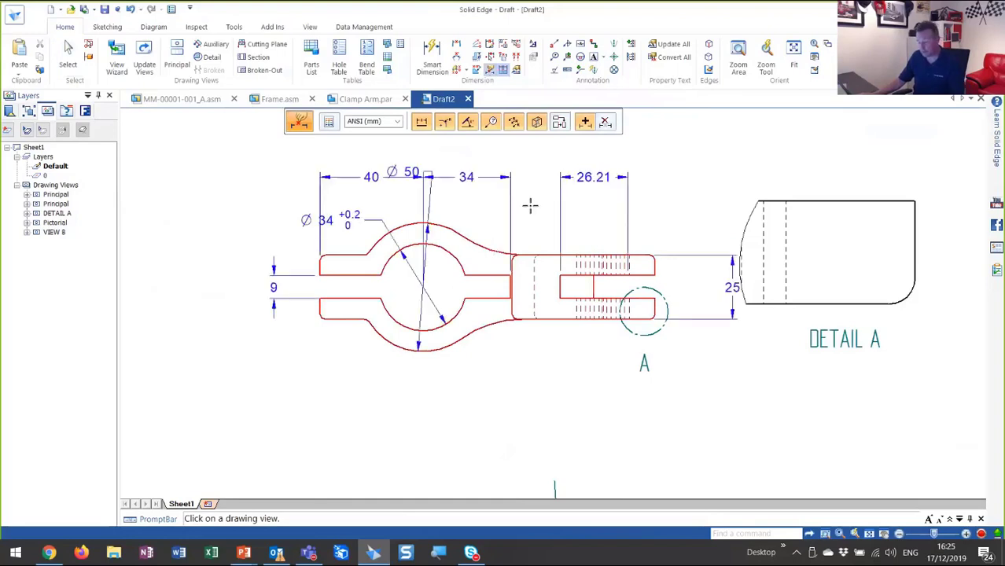
{"action": "key", "text": "Escape"}
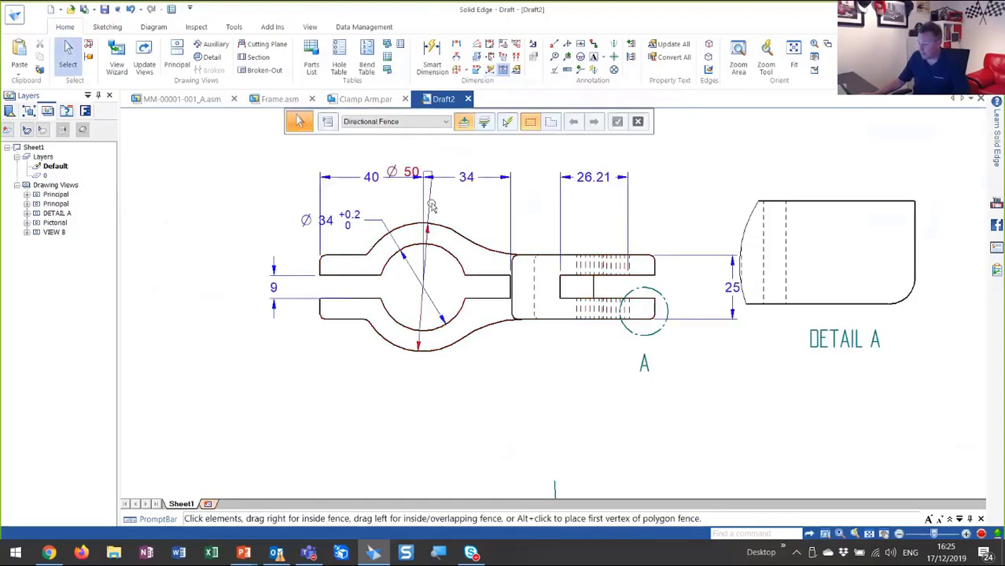
Move the Ø50 and Ø34 dimensions below the clamp ring in the top view and delete the 26.21 dimension.
{"action": "left_click", "coordinate": [404, 173]}
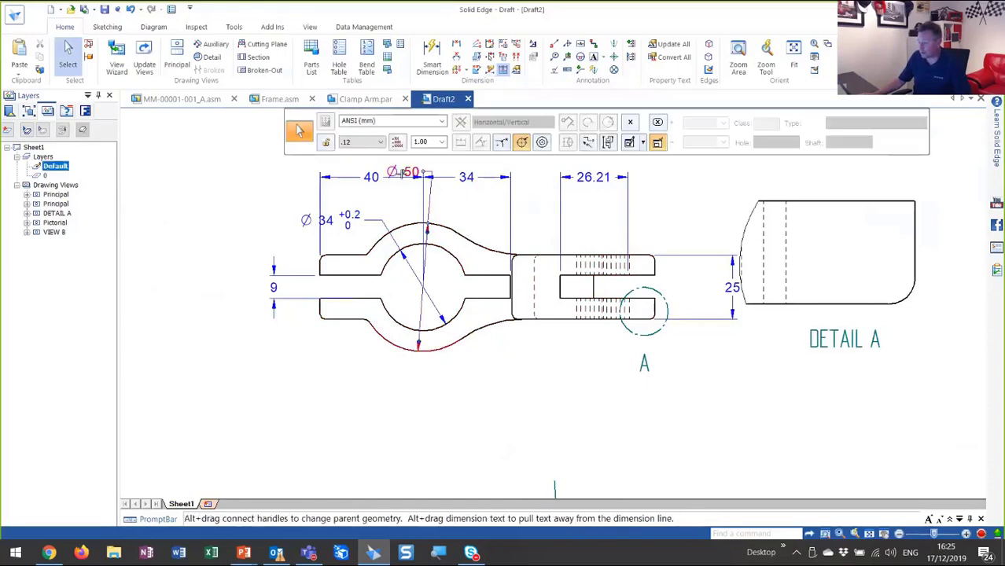
{"action": "left_click_drag", "start_coordinate": [403, 172], "coordinate": [452, 402]}
{"action": "left_click", "coordinate": [344, 238]}
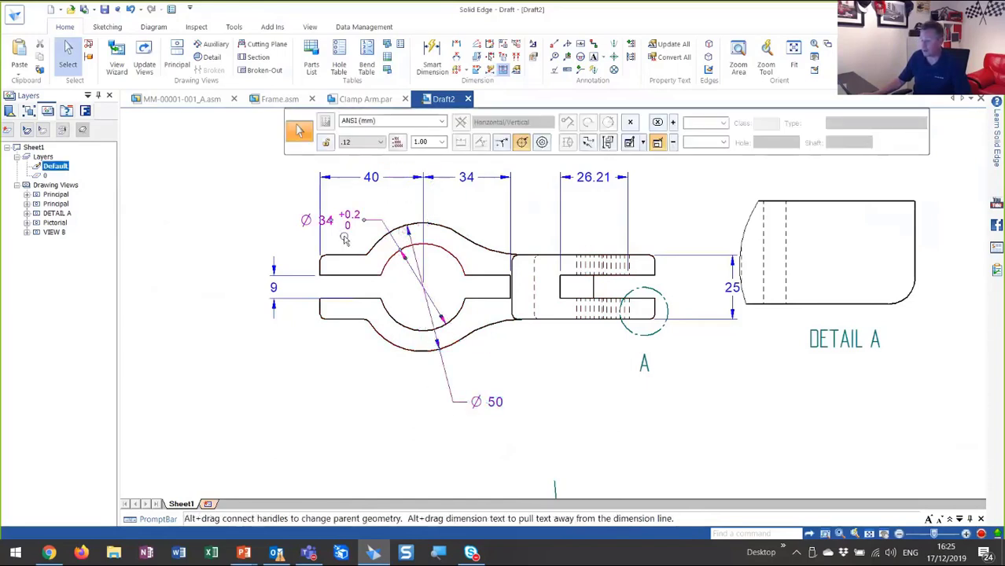
{"action": "left_click_drag", "start_coordinate": [344, 238], "coordinate": [394, 384]}
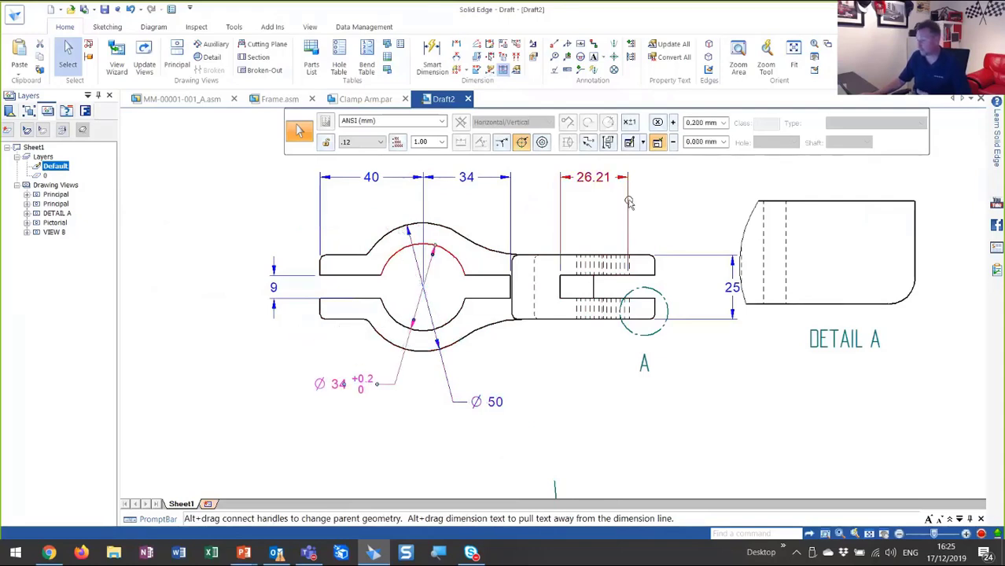
{"action": "left_click", "coordinate": [663, 230]}
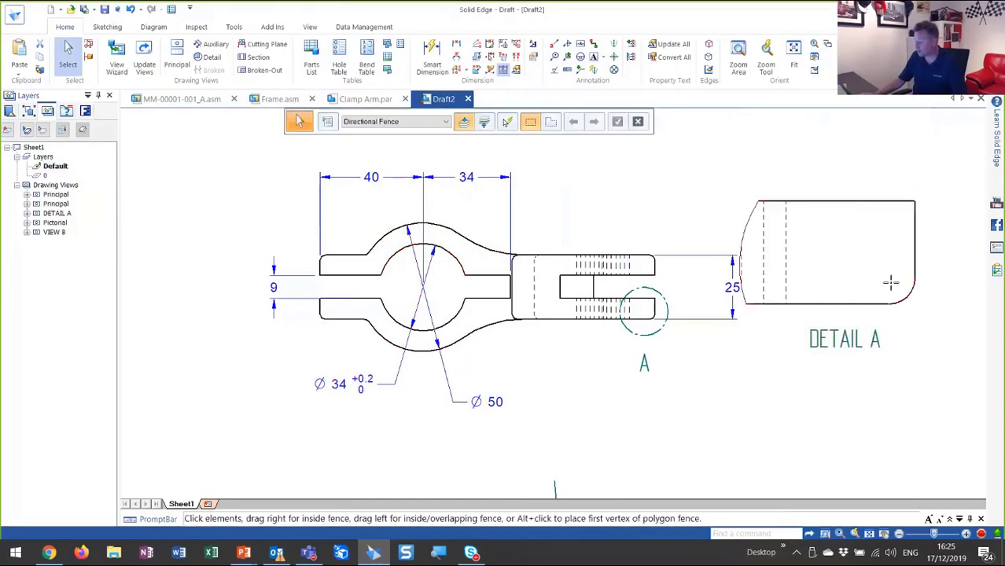
Move Detail A farther from the top view and place the 25 mm width dimension closer to the arm's end.
{"action": "left_click_drag", "start_coordinate": [891, 283], "coordinate": [946, 263]}
{"action": "left_click_drag", "start_coordinate": [735, 305], "coordinate": [696, 302]}
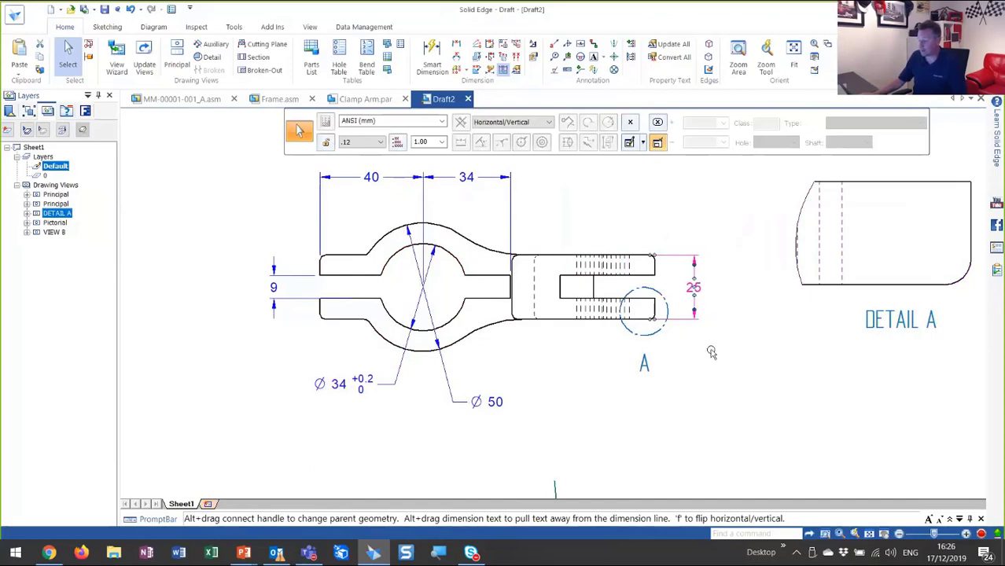
{"action": "left_click", "coordinate": [705, 392]}
Dimension the rounded corner's radius in Detail A with Smart Dimension, placing the text outside the corner.
{"action": "middle_click_drag", "start_coordinate": [606, 418], "coordinate": [405, 396]}
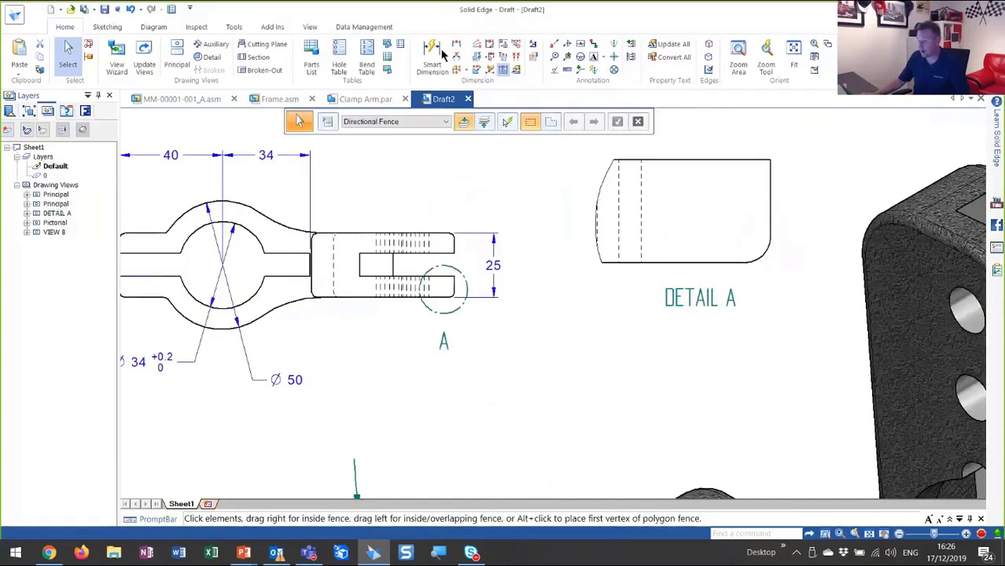
{"action": "left_click", "coordinate": [436, 59]}
{"action": "left_click", "coordinate": [762, 258]}
{"action": "left_click", "coordinate": [780, 291]}
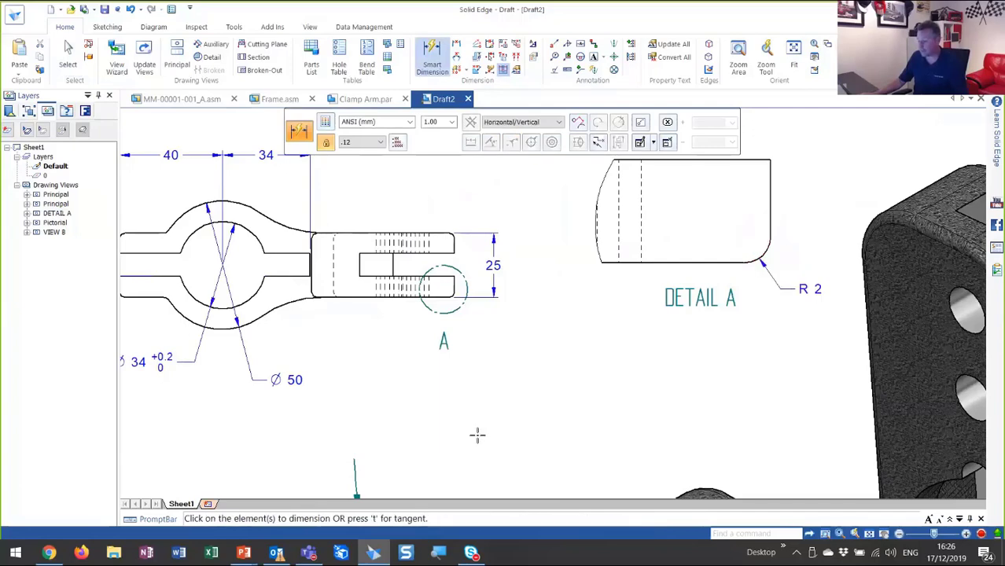
Dimension the slot's width in View B, placing the dimension beyond the slot's open end.
{"action": "middle_click_drag", "start_coordinate": [242, 487], "coordinate": [561, 320]}
{"action": "middle_click_drag", "start_coordinate": [466, 416], "coordinate": [521, 268]}
{"action": "scroll", "coordinate": [503, 338], "scroll_direction": "up", "scroll_amount": 2}
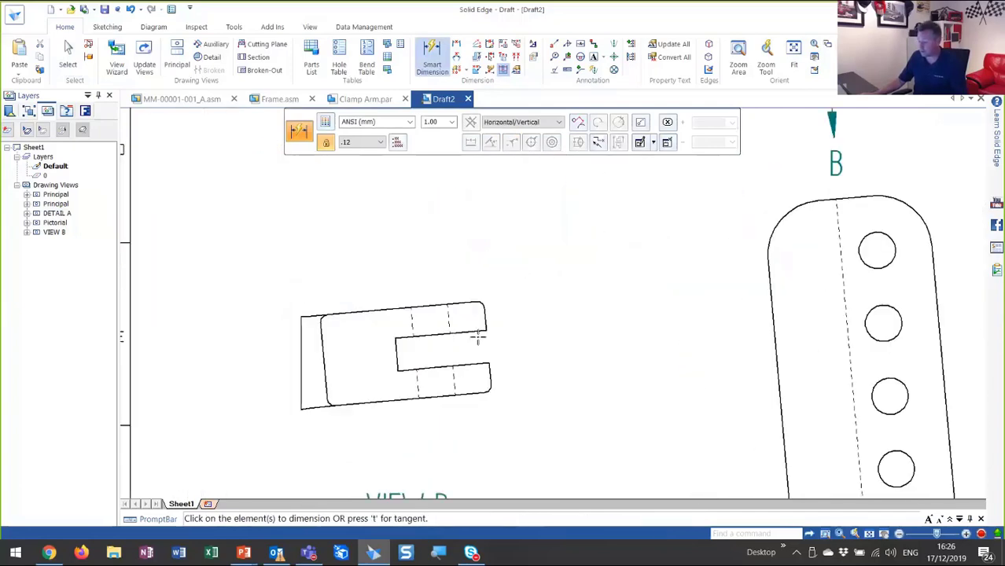
{"action": "left_click", "coordinate": [468, 367]}
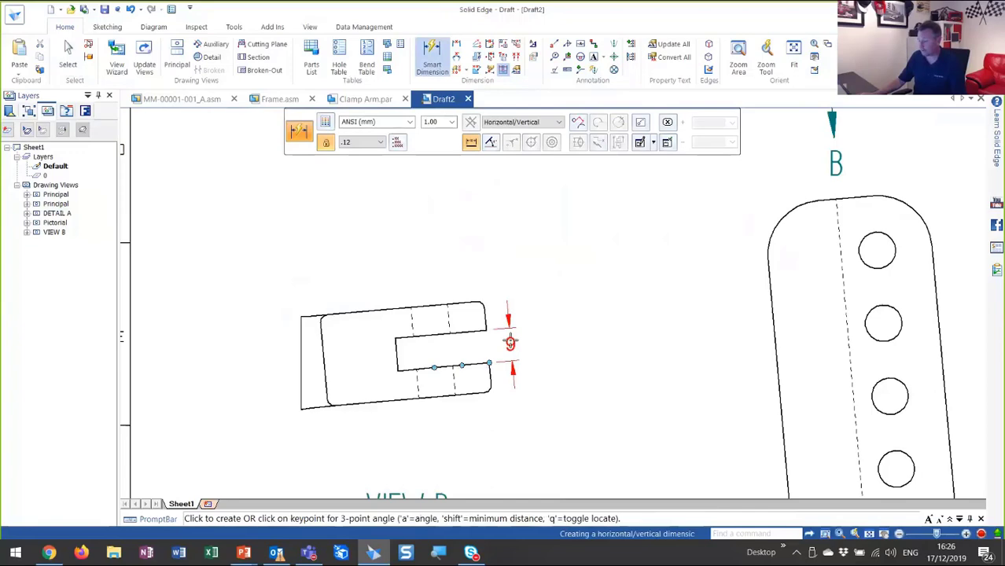
{"action": "left_click", "coordinate": [534, 340]}
{"action": "scroll", "coordinate": [627, 349], "scroll_direction": "down", "scroll_amount": 1}
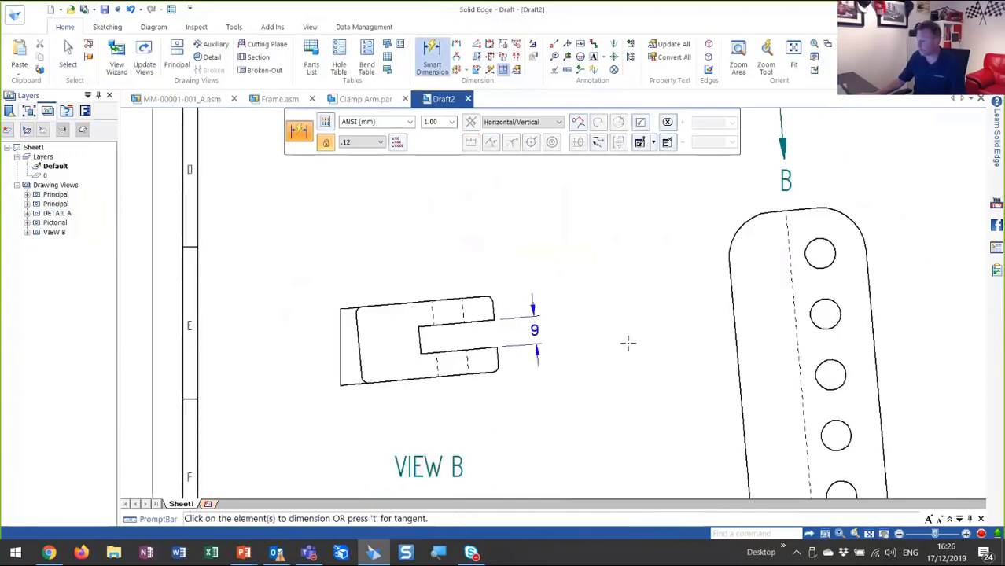
Add a diameter callout to the uppermost hole in the front view and place it outside the arm's upper corner.
{"action": "middle_click_drag", "start_coordinate": [628, 343], "coordinate": [408, 324]}
{"action": "left_click", "coordinate": [602, 222]}
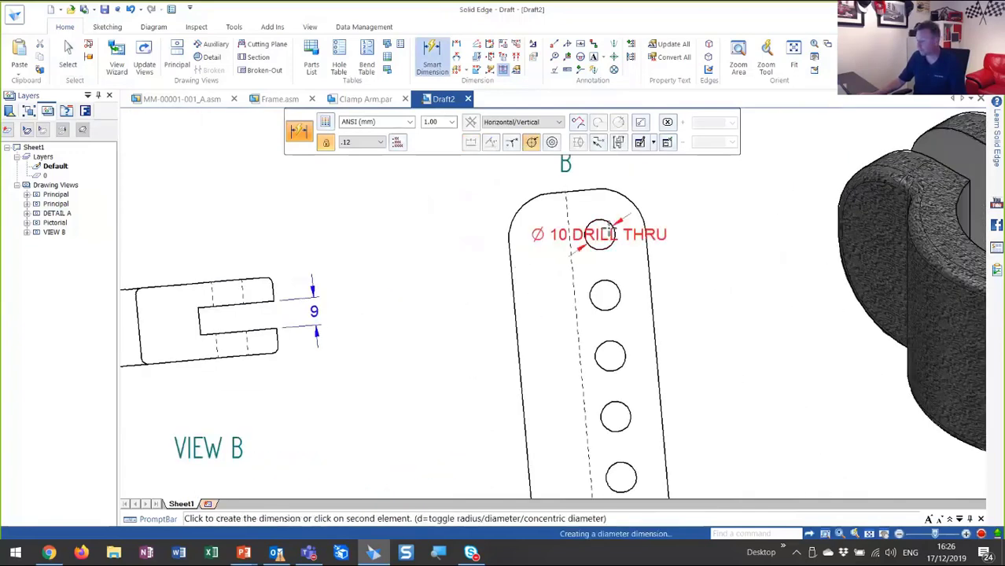
{"action": "scroll", "coordinate": [724, 170], "scroll_direction": "down", "scroll_amount": 2}
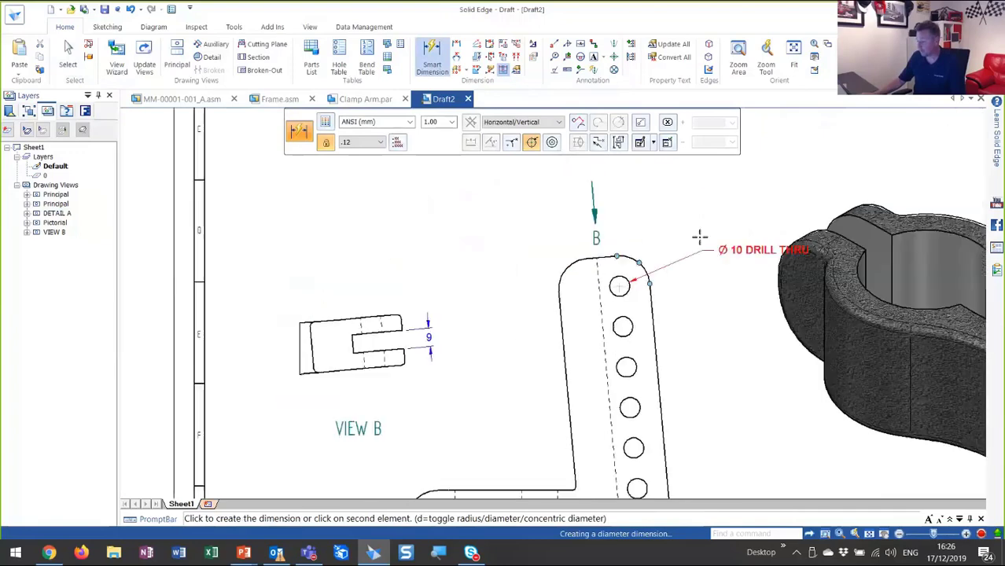
{"action": "left_click", "coordinate": [687, 203]}
Dimension the horizontal distance from the arm's rounded end to the lowest hole, placing it below the front view.
{"action": "middle_click_drag", "start_coordinate": [673, 287], "coordinate": [669, 214]}
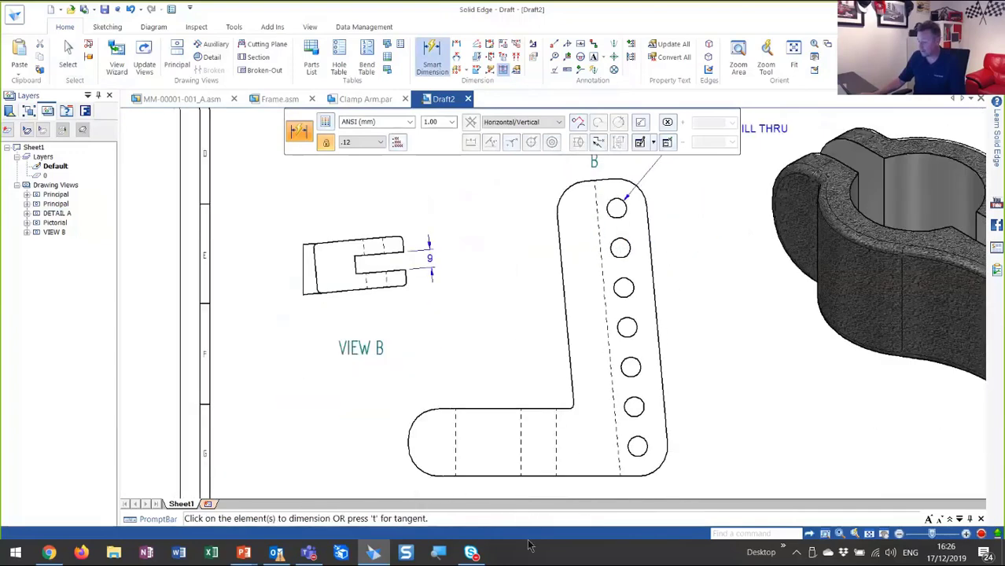
{"action": "left_click", "coordinate": [409, 446]}
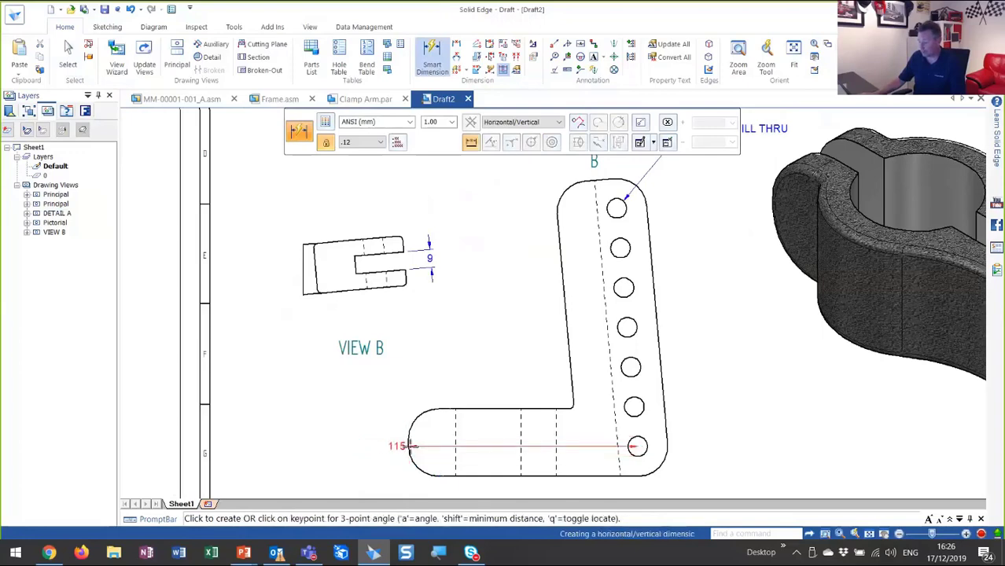
{"action": "scroll", "coordinate": [410, 446], "scroll_direction": "down", "scroll_amount": 1}
{"action": "left_click", "coordinate": [464, 469]}
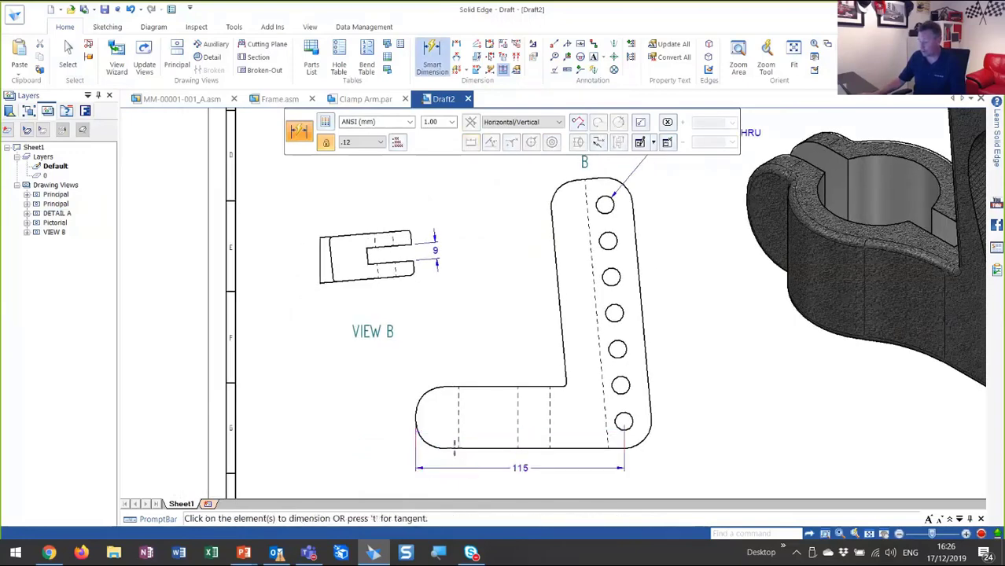
Dimension the height of the front view's horizontal leg and move the dimension outside its rounded end.
{"action": "left_click", "coordinate": [457, 448]}
{"action": "left_click", "coordinate": [460, 387]}
{"action": "key", "text": "Escape"}
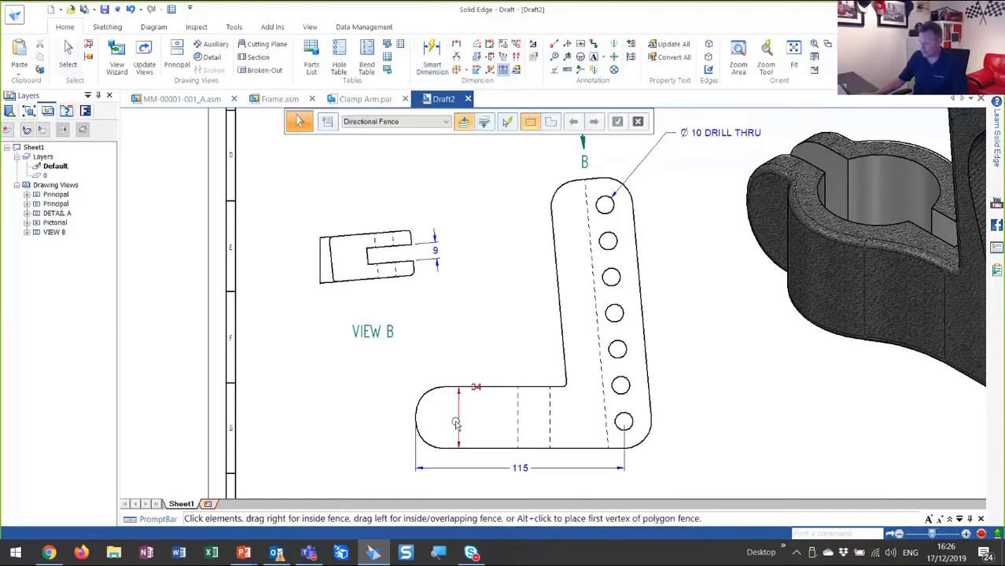
{"action": "left_click_drag", "start_coordinate": [455, 423], "coordinate": [373, 416]}
Dimension the centre spacing between the two lowest holes in the front view, aligned with the slanted hole row.
{"action": "left_click", "coordinate": [431, 56]}
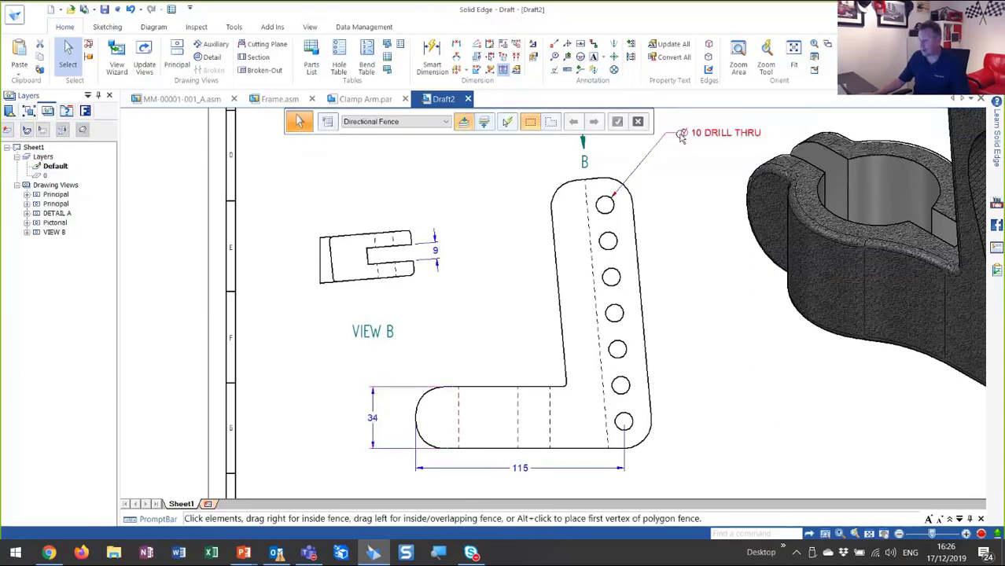
{"action": "left_click", "coordinate": [629, 411]}
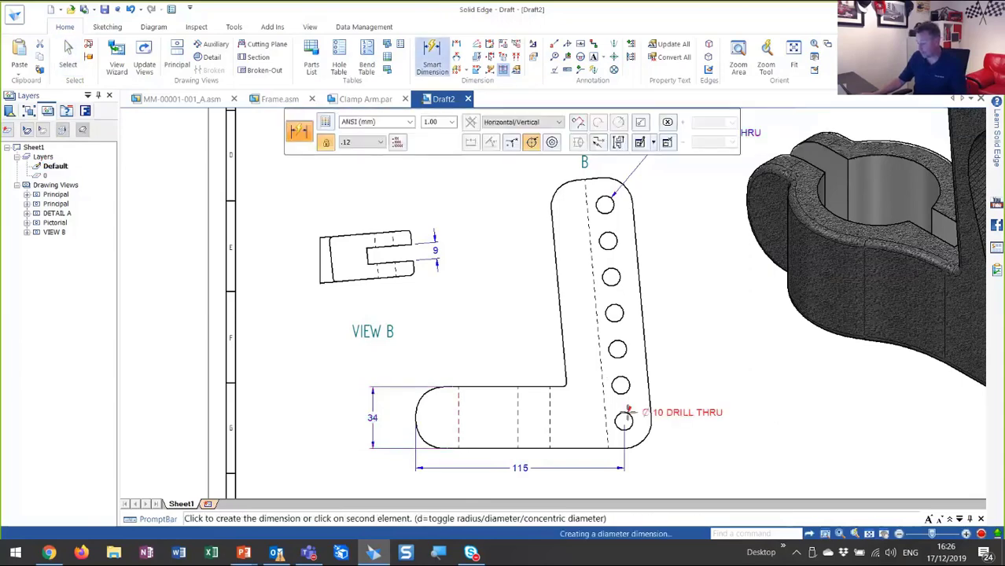
{"action": "left_click", "coordinate": [625, 419]}
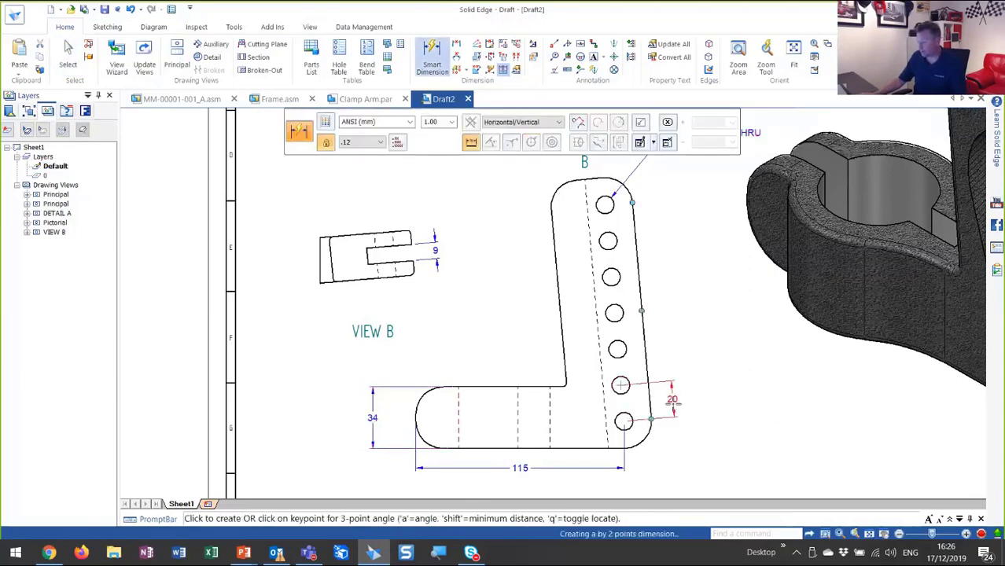
{"action": "left_click", "coordinate": [673, 402]}
Dimension the overall distance between the lowest and uppermost holes, parallel to the slanted leg and outside the spacing dimension.
{"action": "left_click", "coordinate": [629, 423]}
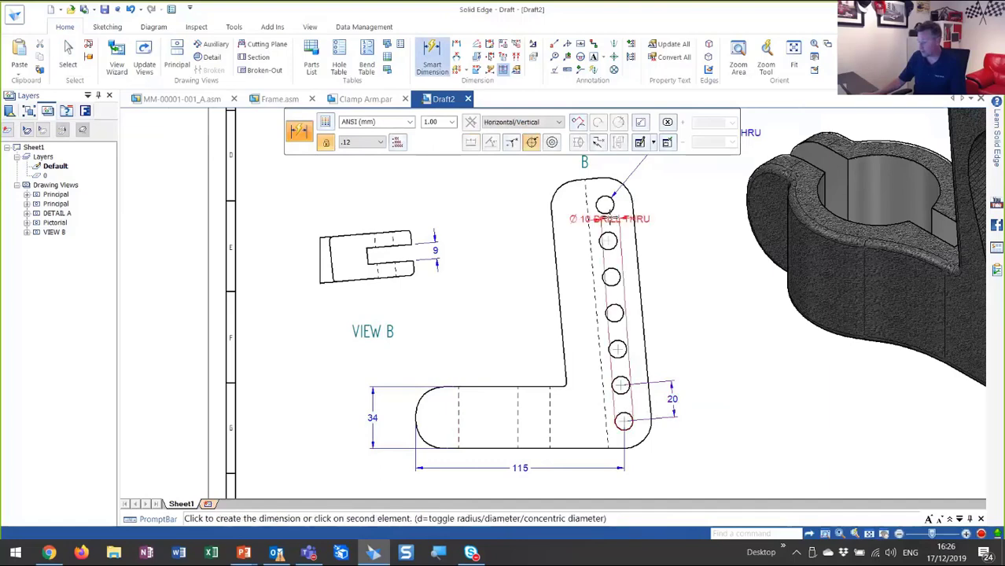
{"action": "left_click", "coordinate": [608, 213]}
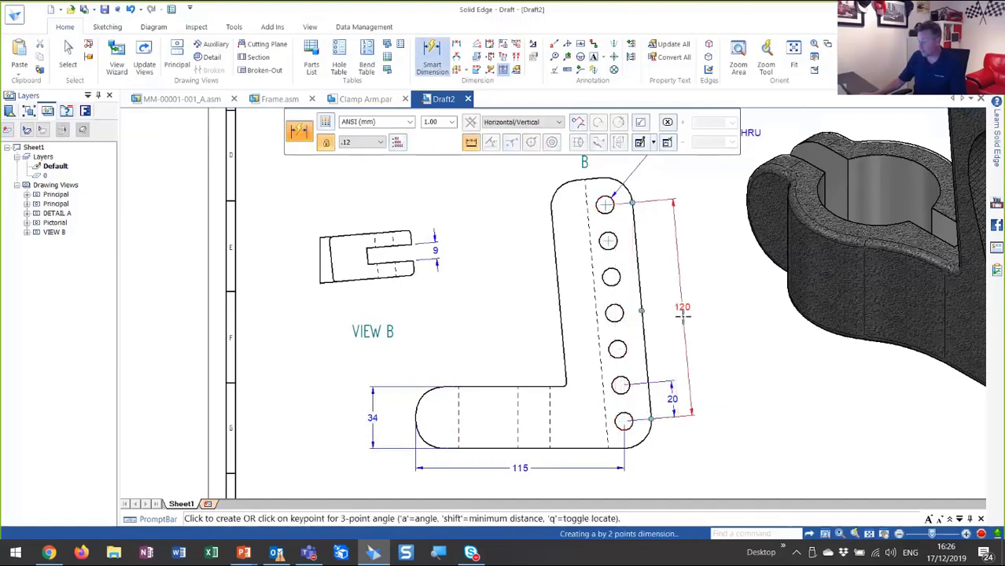
{"action": "left_click", "coordinate": [681, 308]}
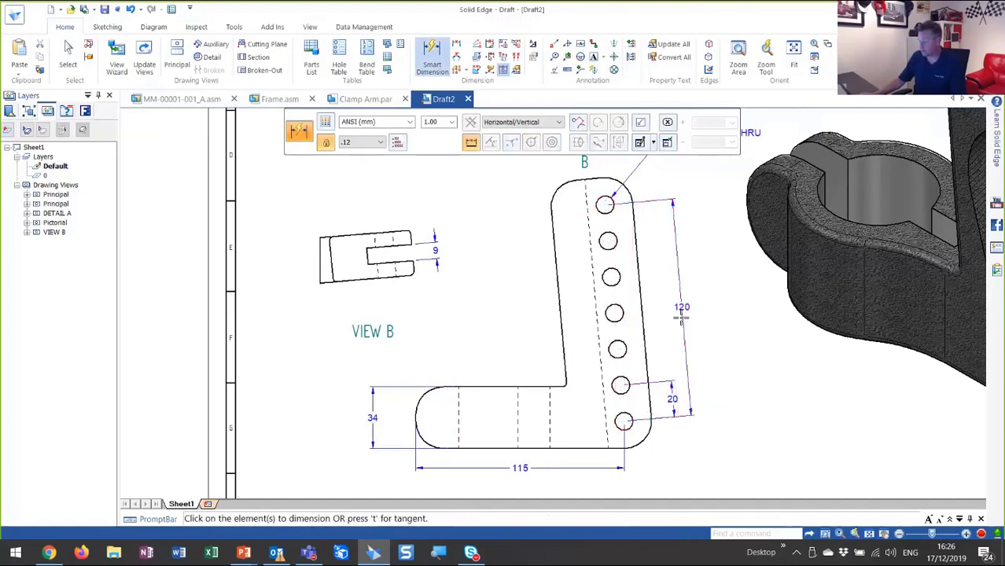
Dimension the inner angle between the horizontal leg and the slanted upright in the front view.
{"action": "left_click", "coordinate": [504, 387]}
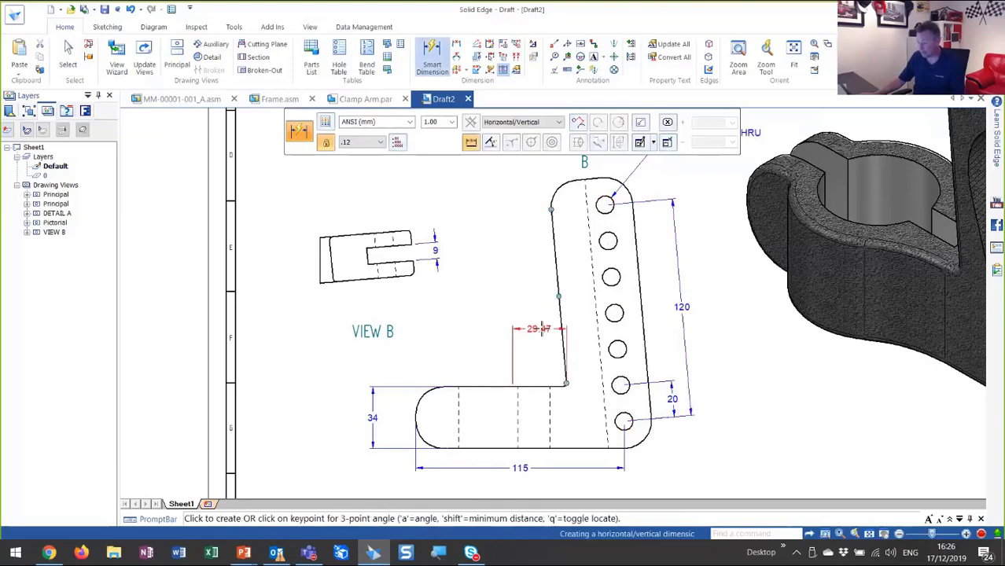
{"action": "left_click", "coordinate": [562, 334]}
{"action": "left_click", "coordinate": [525, 334]}
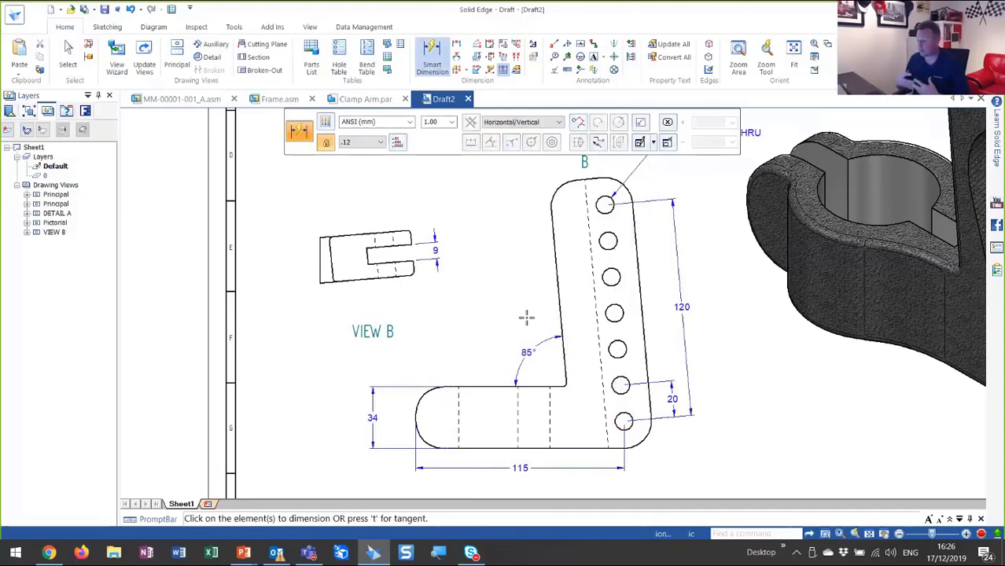
Update the drawing views and end dimensioning.
{"action": "middle_click", "coordinate": [446, 323]}
{"action": "middle_click", "coordinate": [446, 323]}
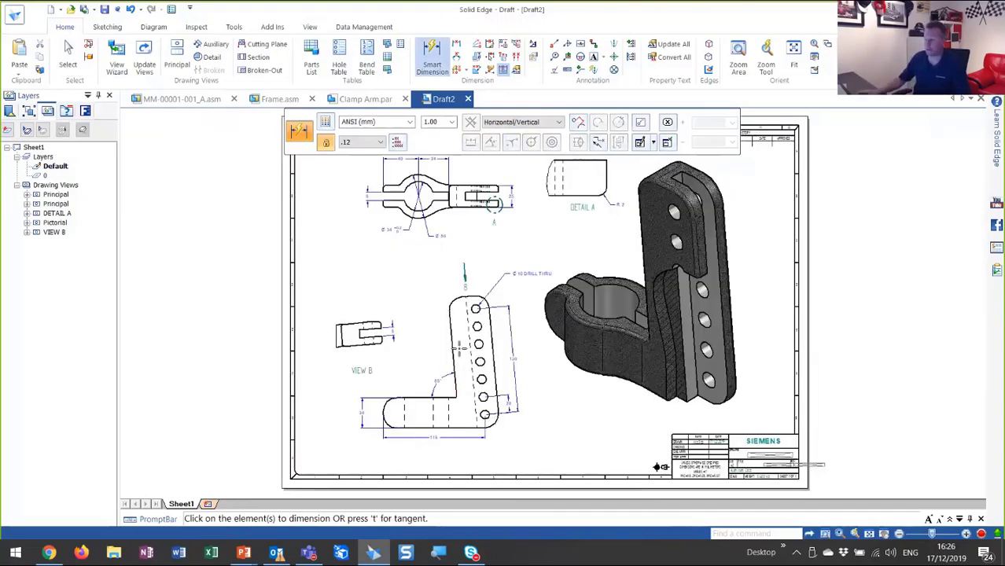
{"action": "left_click", "coordinate": [144, 63]}
{"action": "key", "text": "Escape"}
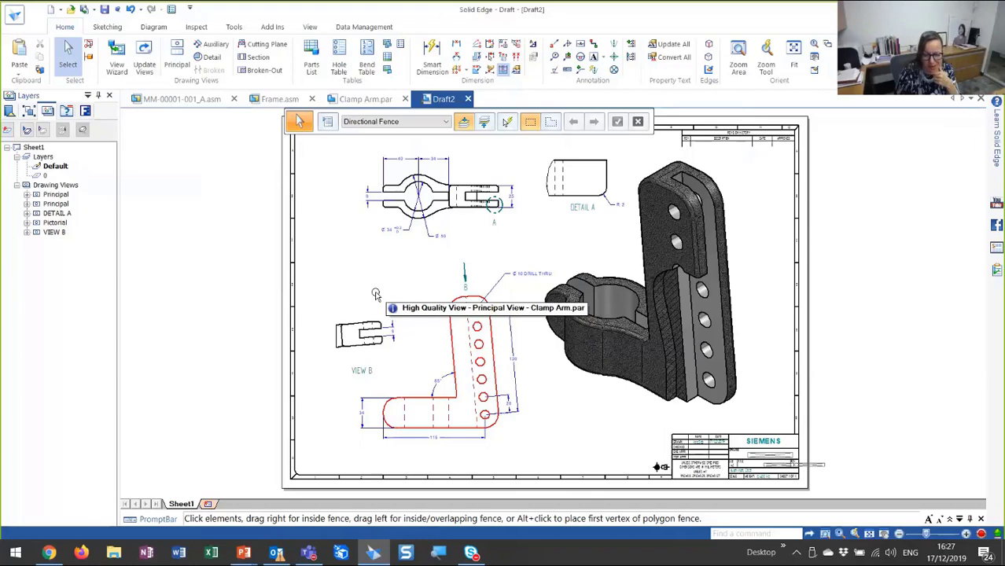
Move View B slightly higher and farther from the front view.
{"action": "left_click", "coordinate": [414, 342]}
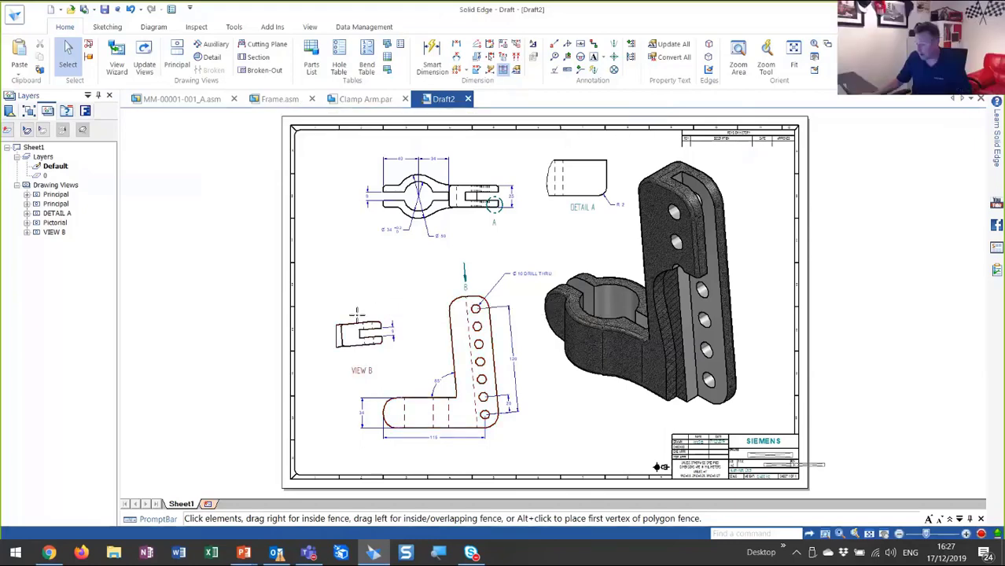
{"action": "left_click_drag", "start_coordinate": [357, 315], "coordinate": [388, 359]}
{"action": "left_click", "coordinate": [388, 360]}
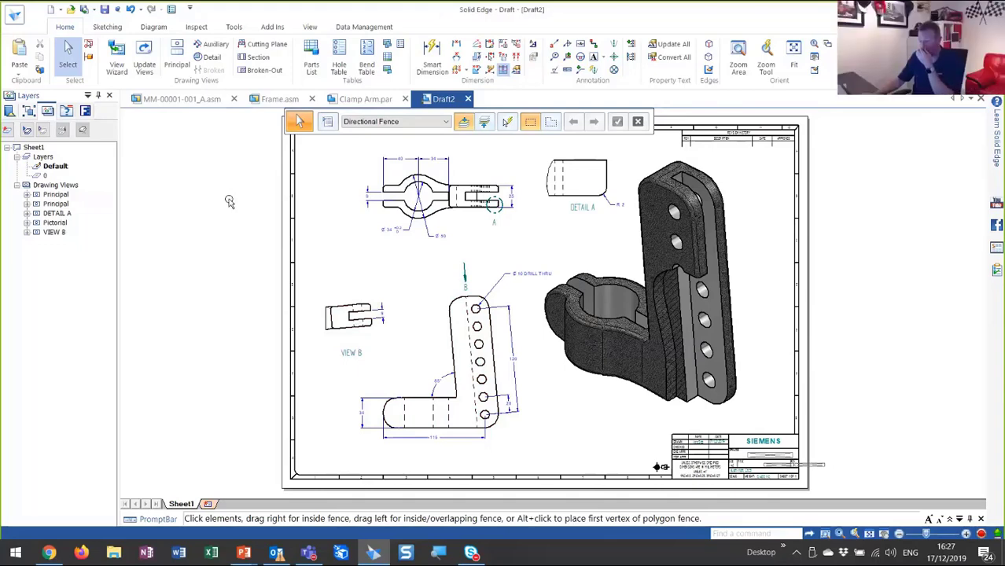
Switch to the MM-00001-001_A.asm assembly and open the pin and spring subassembly MM-00122-001_A for editing in place.
{"action": "left_click", "coordinate": [198, 101]}
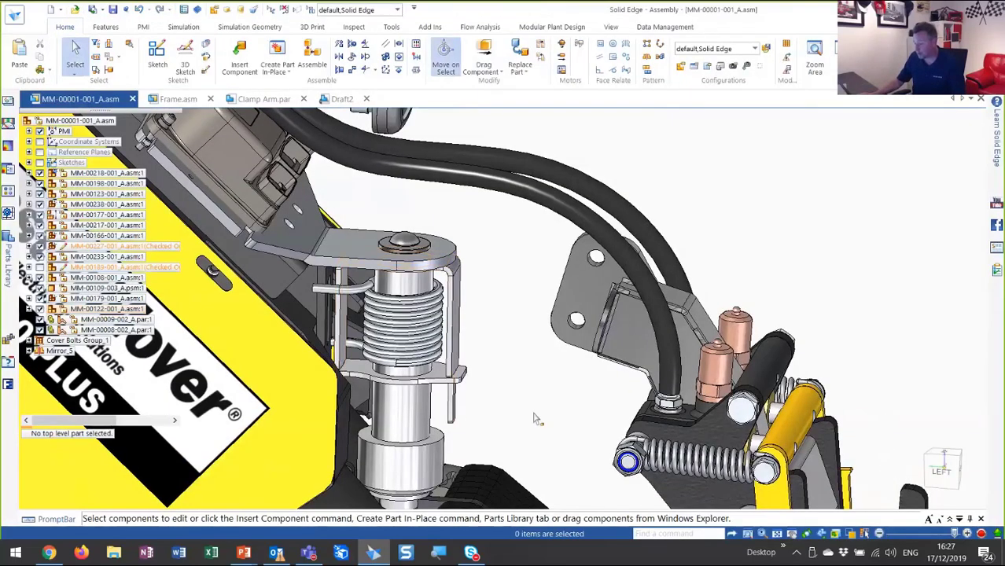
{"action": "middle_click_drag", "start_coordinate": [537, 418], "coordinate": [525, 346]}
{"action": "middle_click_drag", "start_coordinate": [495, 211], "coordinate": [500, 307]}
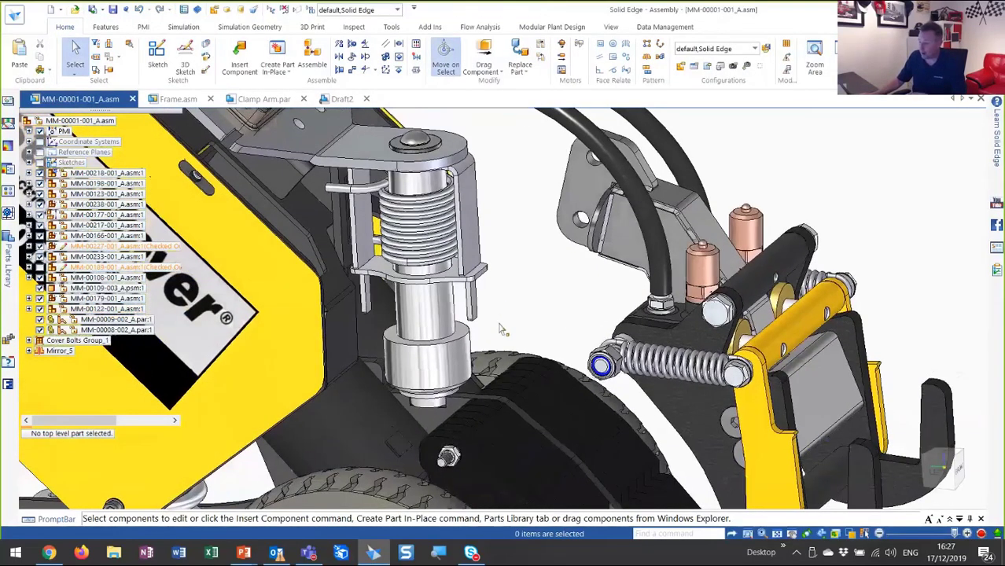
{"action": "left_click", "coordinate": [447, 315]}
{"action": "left_click", "coordinate": [566, 332]}
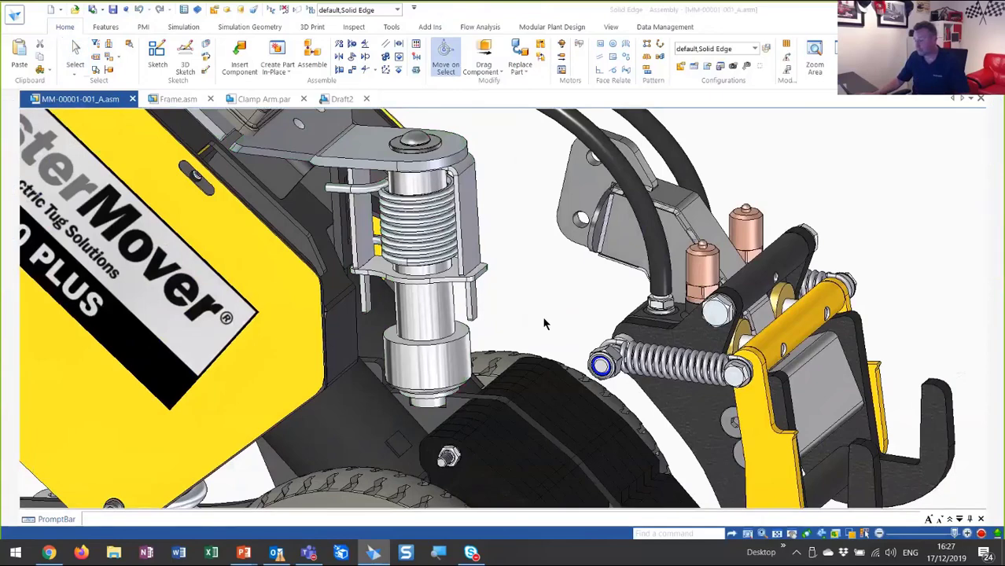
{"action": "double_click", "coordinate": [530, 331]}
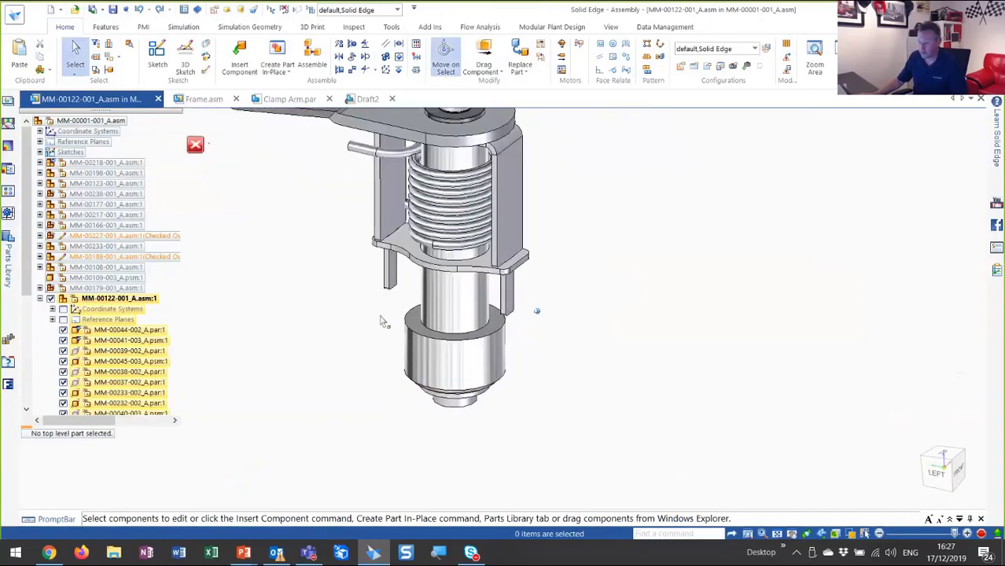
Insert Clamp Arm.par from the Parts Library's Working folder into the subassembly, beside the pin.
{"action": "left_click", "coordinate": [11, 271]}
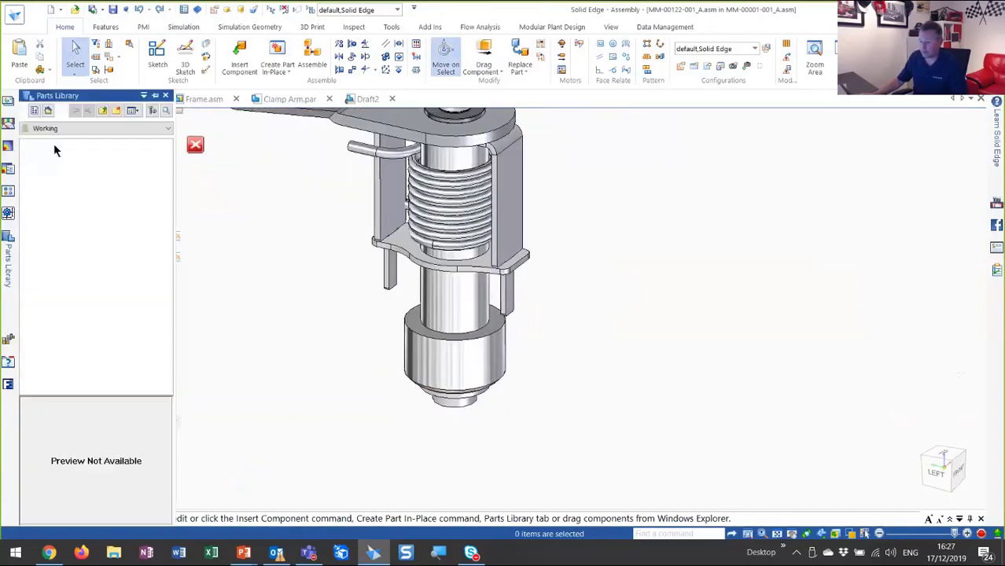
{"action": "left_click", "coordinate": [49, 114]}
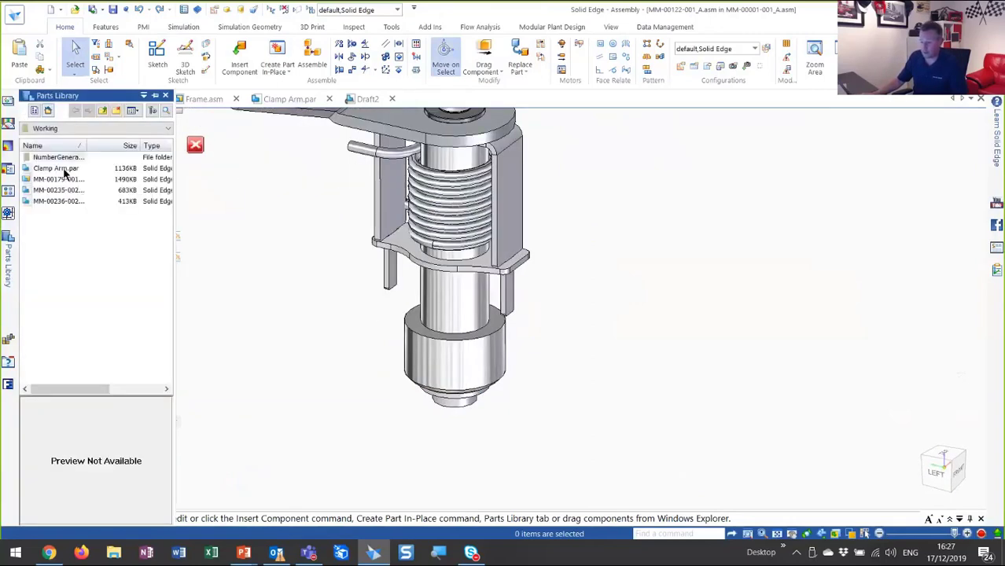
{"action": "left_click", "coordinate": [63, 168]}
{"action": "left_click_drag", "start_coordinate": [56, 174], "coordinate": [640, 276]}
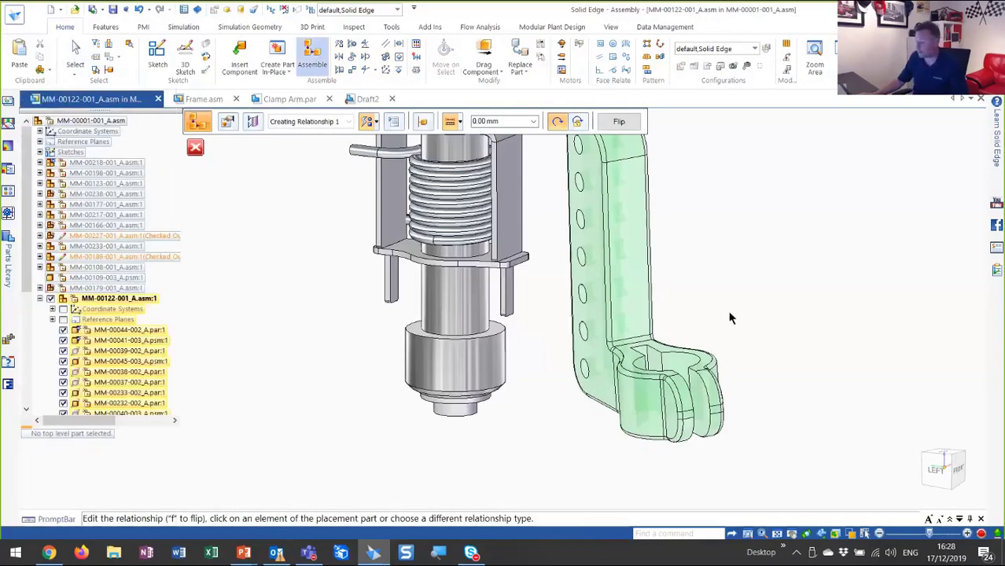
Mate the underside of the clamp arm's ring with the top face of the collar on the pin.
{"action": "middle_click_drag", "start_coordinate": [770, 347], "coordinate": [649, 396]}
{"action": "left_click", "coordinate": [650, 396]}
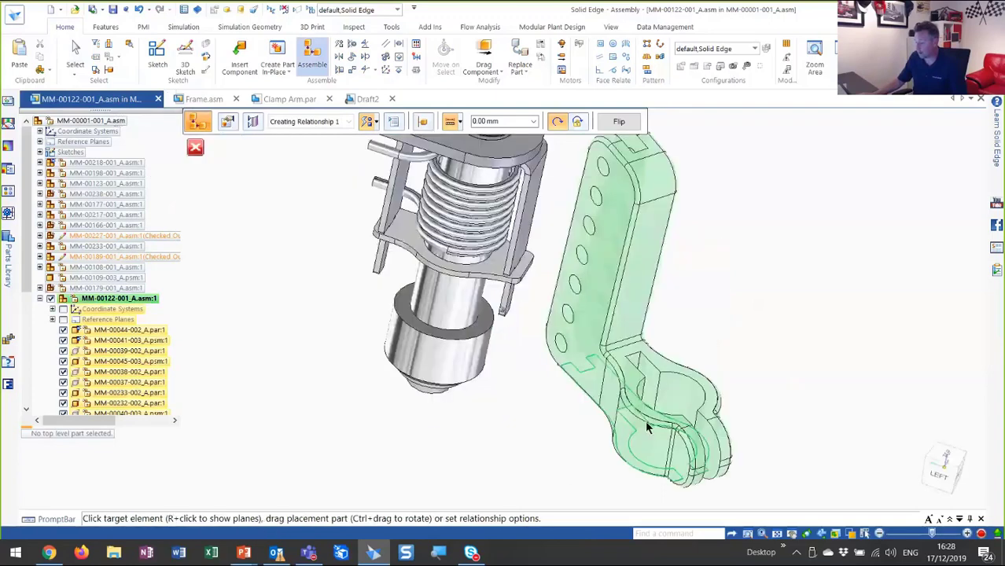
{"action": "left_click", "coordinate": [440, 314]}
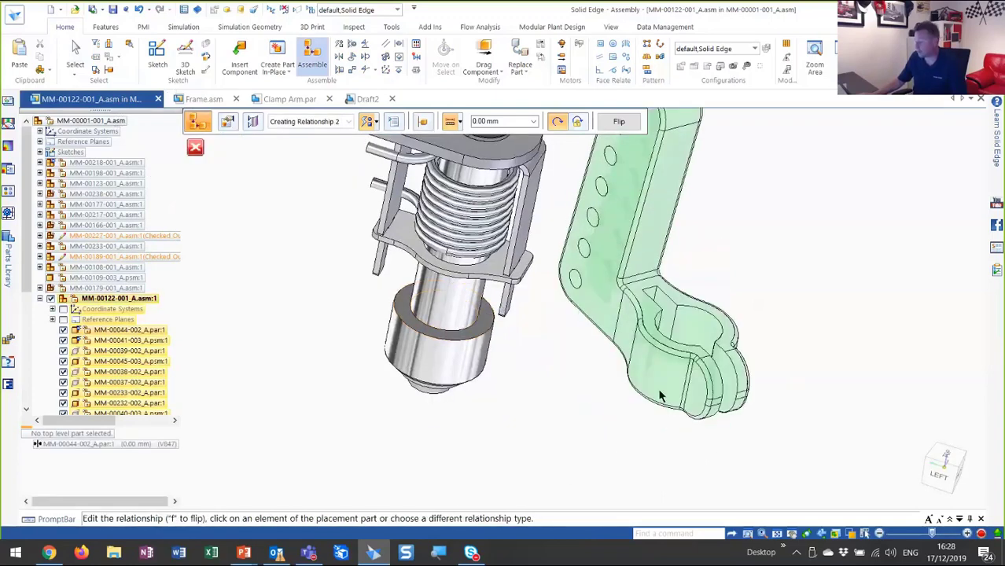
Align the clamp arm's bore axially with the pivot shaft and fix its orientation with a planar relationship to the spring bracket's flange.
{"action": "left_click", "coordinate": [690, 323]}
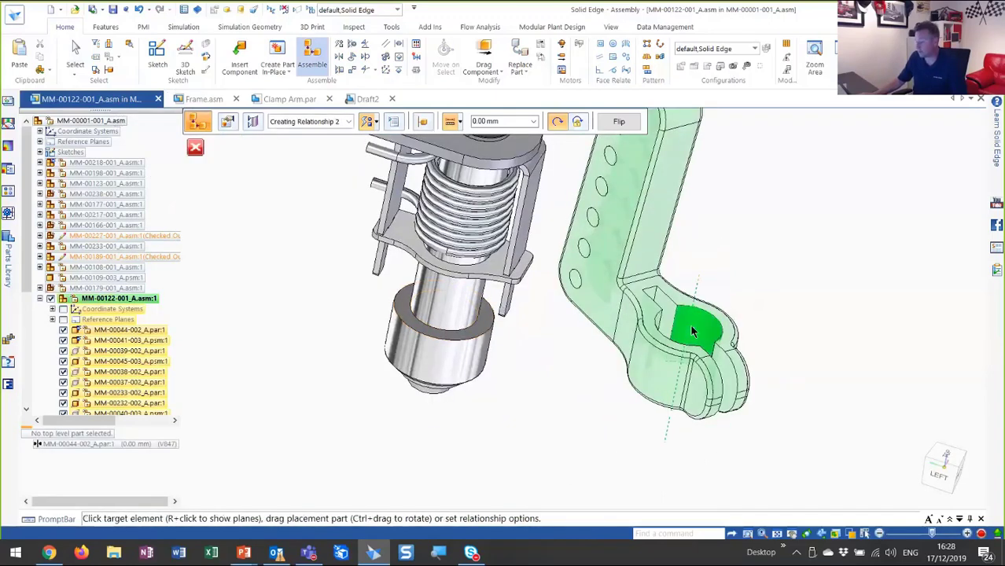
{"action": "left_click", "coordinate": [474, 306]}
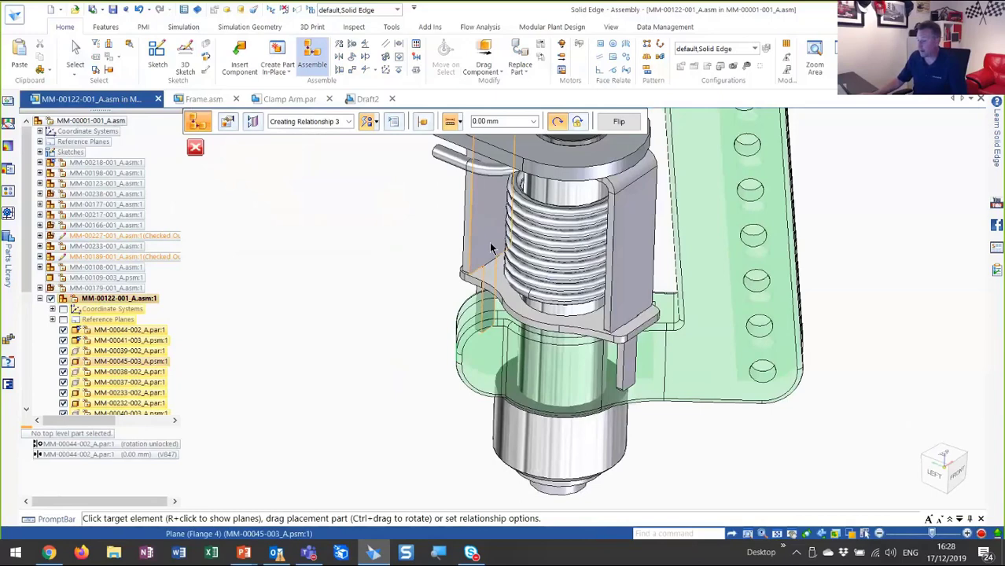
{"action": "left_click", "coordinate": [496, 249]}
{"action": "key", "text": "Escape"}
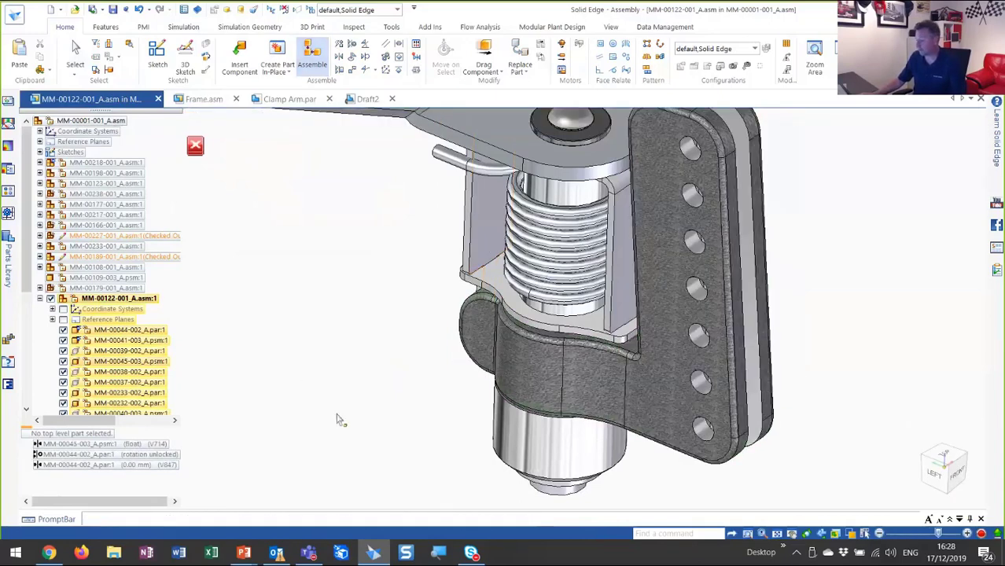
Make the clamp arm's upper face coplanar with the spring bracket's Plane (Tab 2) face using a face relate.
{"action": "middle_click_drag", "start_coordinate": [821, 362], "coordinate": [831, 378]}
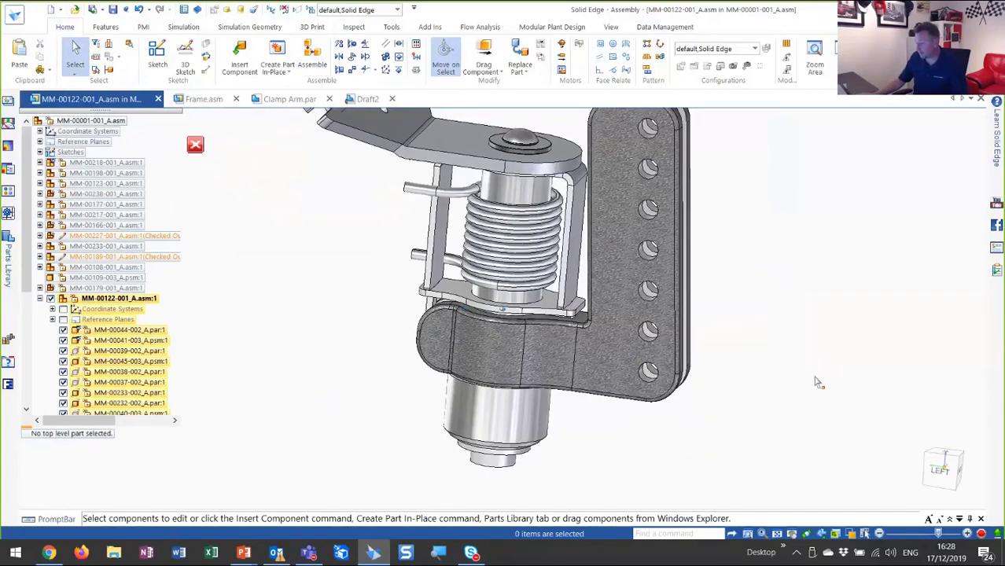
{"action": "scroll", "coordinate": [800, 410], "scroll_direction": "up", "scroll_amount": 2}
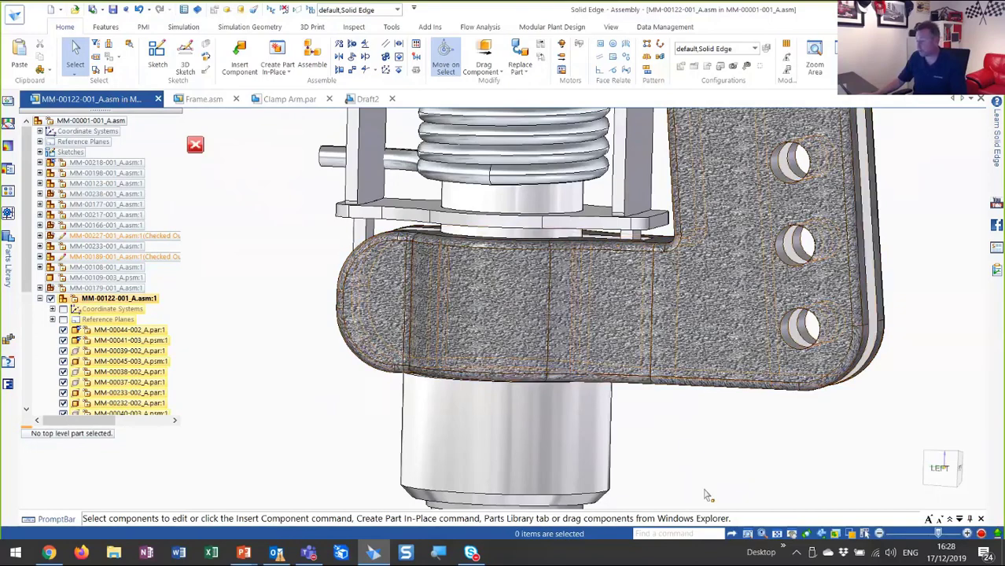
{"action": "middle_click_drag", "start_coordinate": [687, 447], "coordinate": [688, 471]}
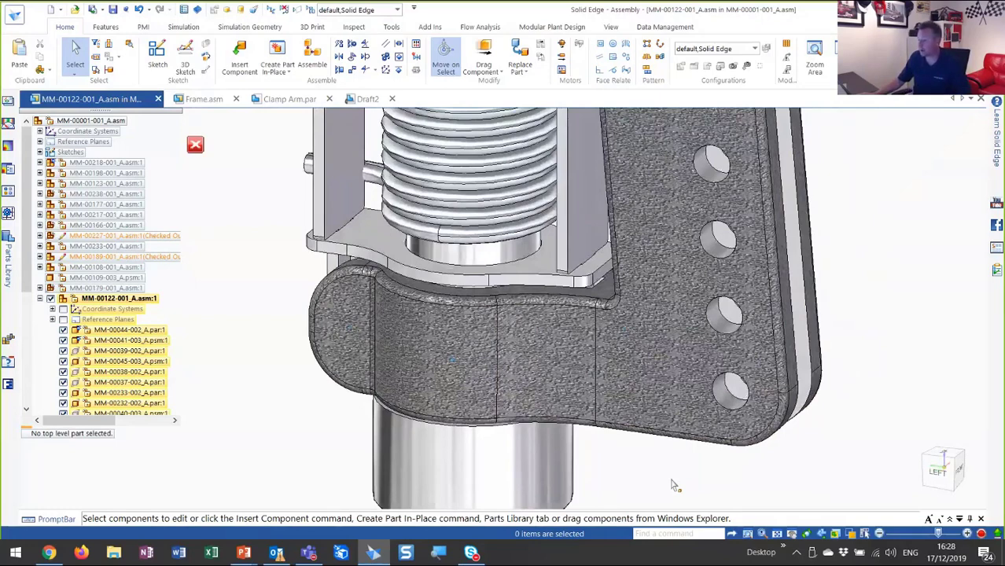
{"action": "left_click", "coordinate": [600, 43]}
{"action": "left_click", "coordinate": [604, 288]}
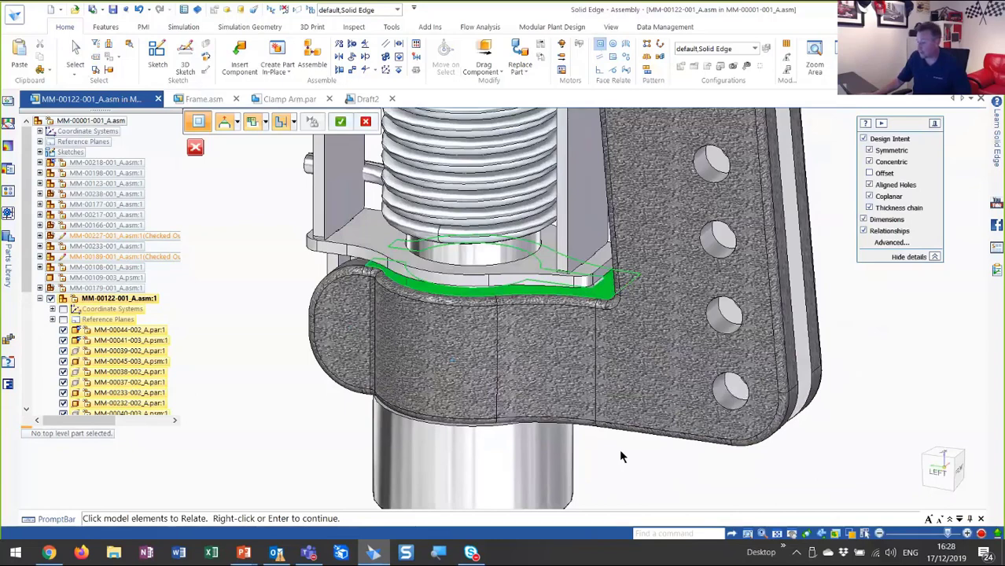
{"action": "right_click", "coordinate": [610, 287]}
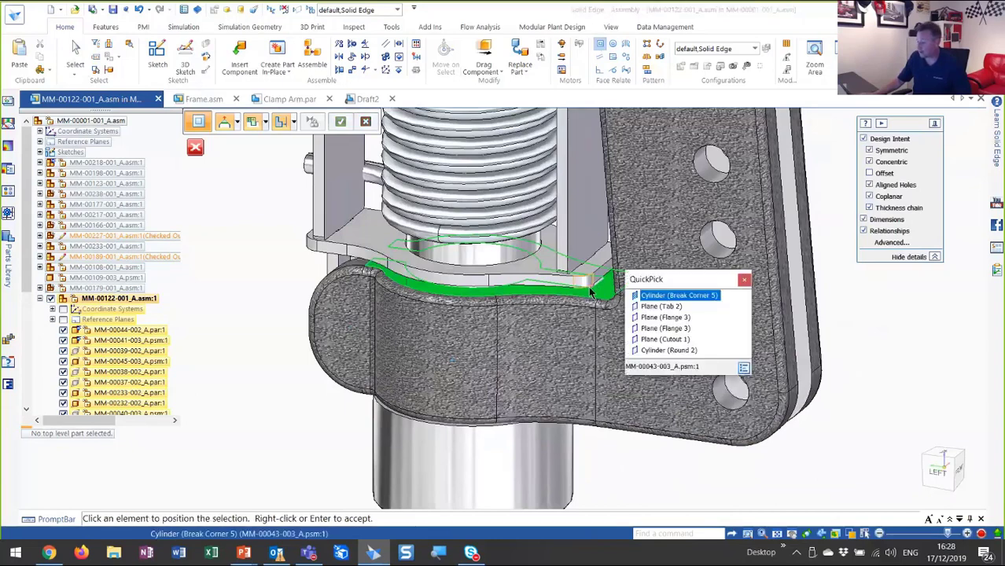
{"action": "left_click", "coordinate": [645, 306]}
{"action": "right_click", "coordinate": [626, 466]}
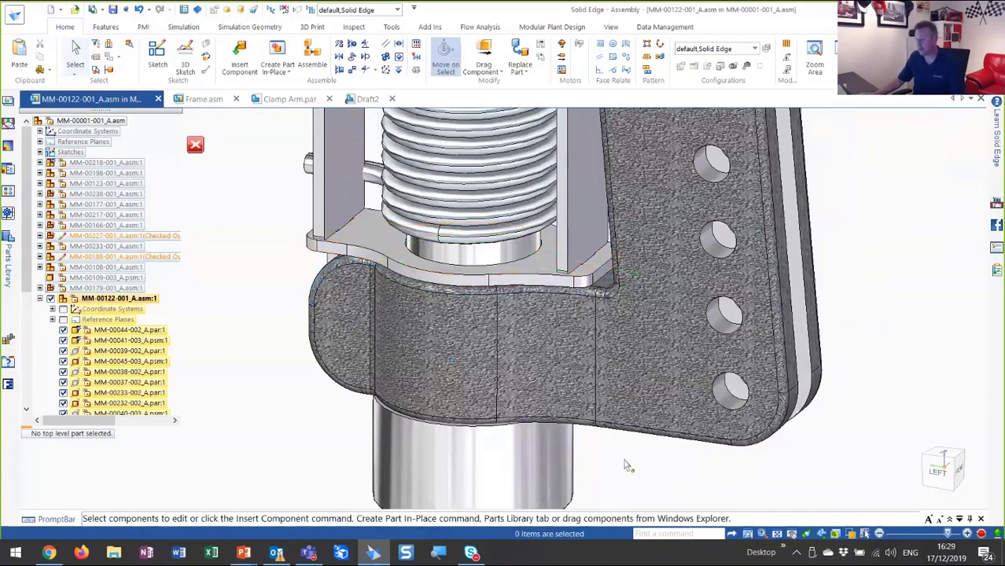
{"action": "key", "text": "ctrl+l"}
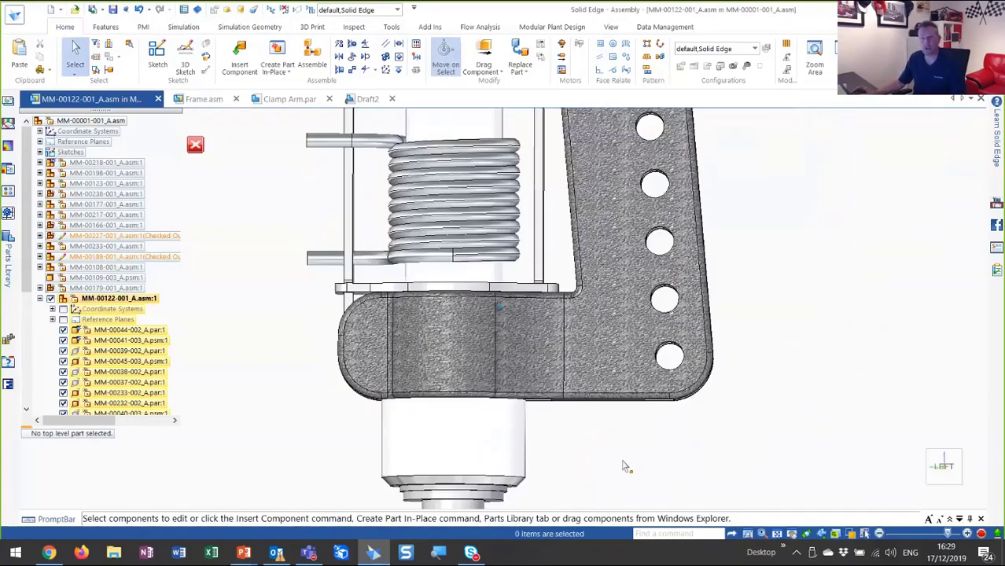
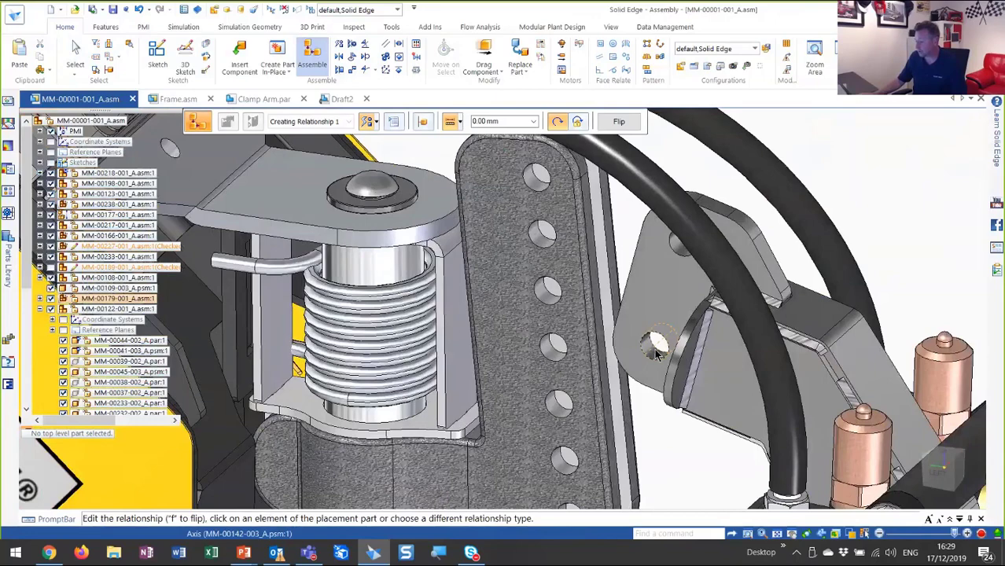
Align the mounting holes of sub-assembly MM-00179-001_A axially with the clamp arm's row of holes.
{"action": "left_click", "coordinate": [657, 354]}
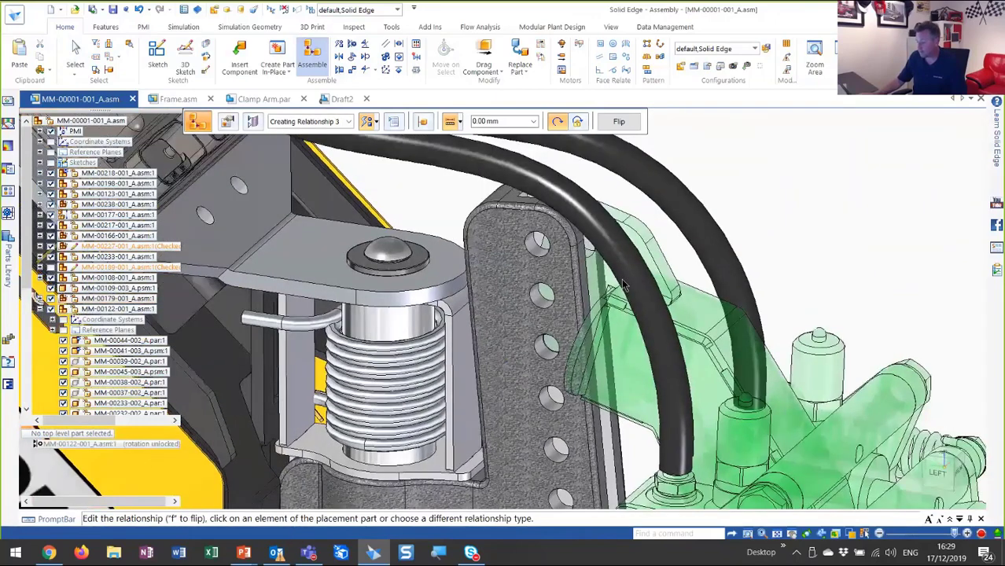
{"action": "left_click", "coordinate": [624, 285]}
{"action": "left_click", "coordinate": [539, 242]}
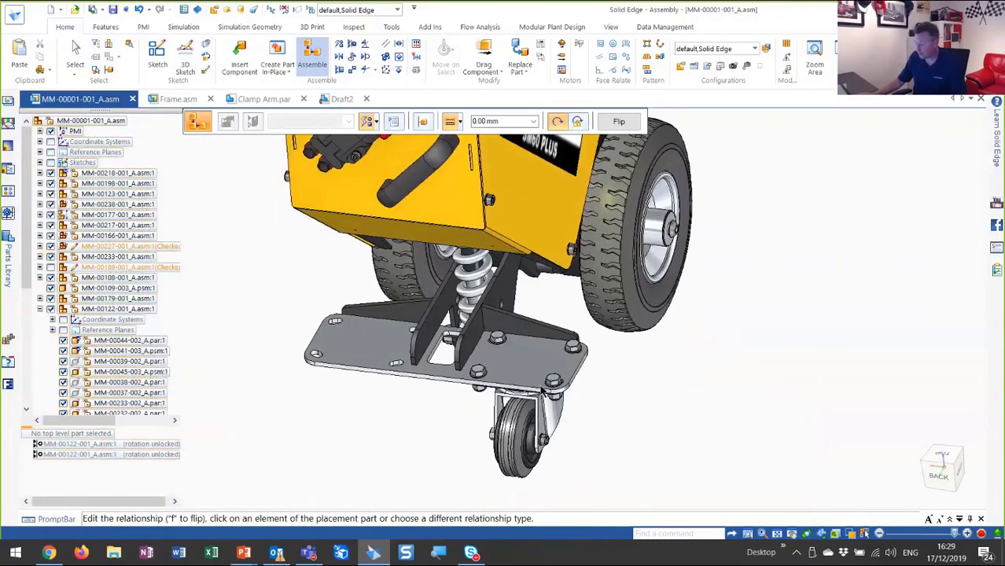
Open the rear castor sub-assembly MM-00238-001_A.asm in its own window.
{"action": "right_click", "coordinate": [545, 387]}
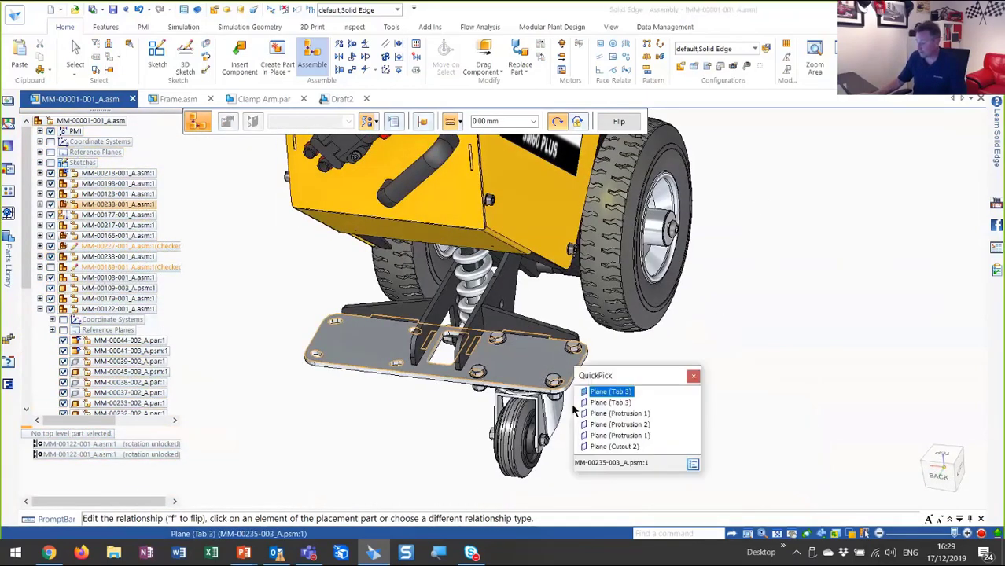
{"action": "left_click", "coordinate": [605, 447]}
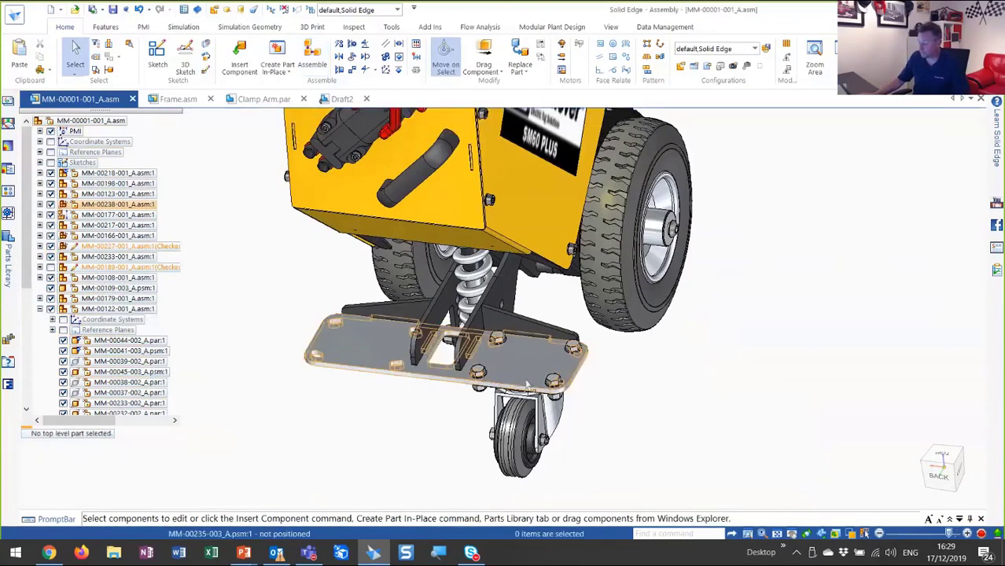
{"action": "right_click", "coordinate": [531, 386]}
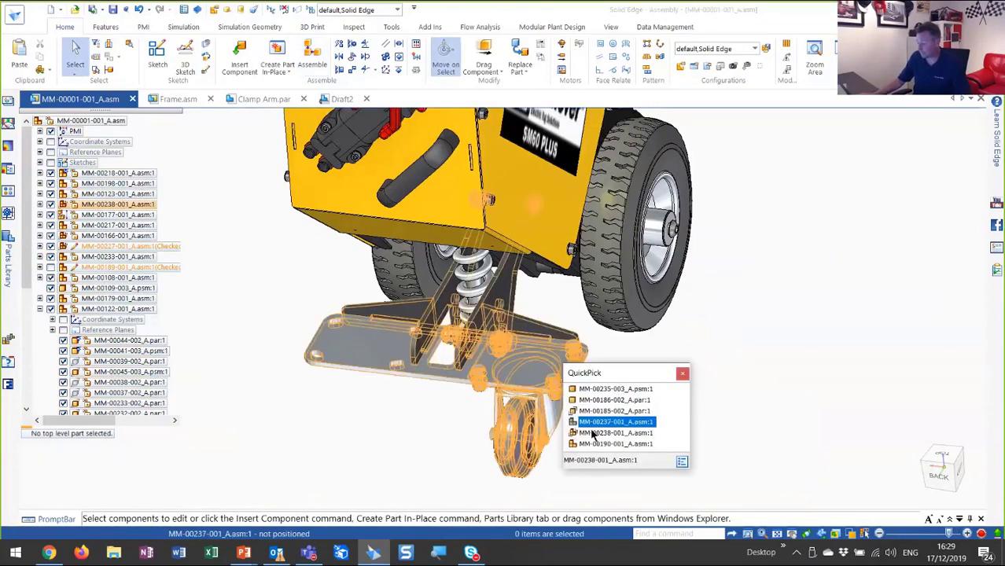
{"action": "left_click", "coordinate": [616, 432]}
{"action": "right_click", "coordinate": [657, 398]}
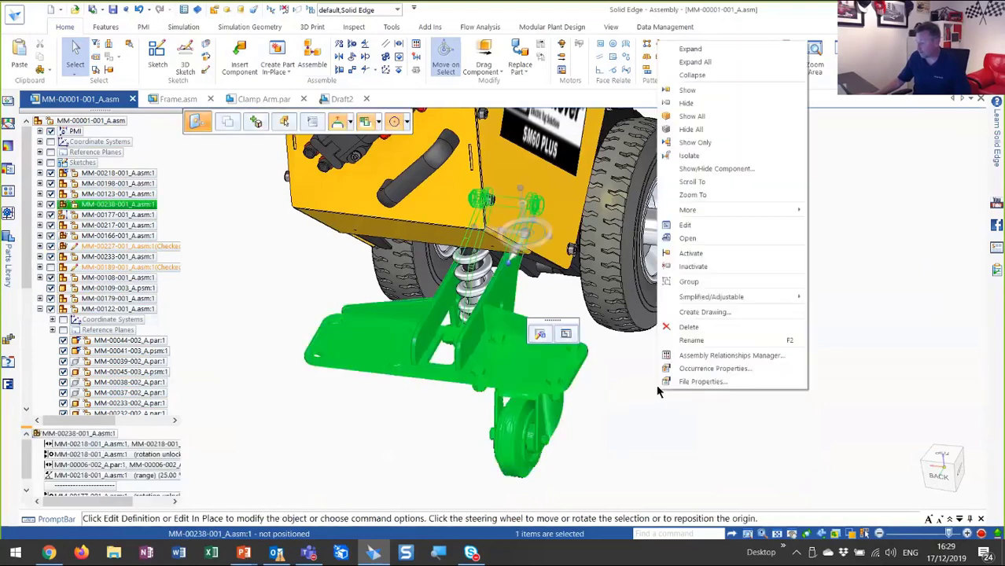
{"action": "left_click", "coordinate": [696, 241]}
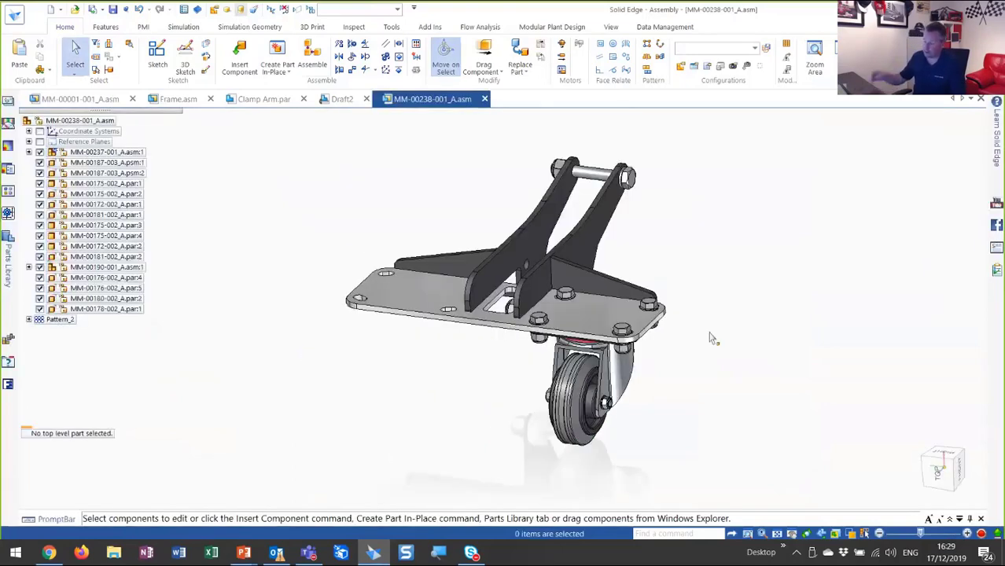
Copy the castor wheel with its four bolt sets 170 mm across onto the plate's empty slots.
{"action": "middle_click_drag", "start_coordinate": [712, 339], "coordinate": [713, 339]}
{"action": "left_click", "coordinate": [936, 466]}
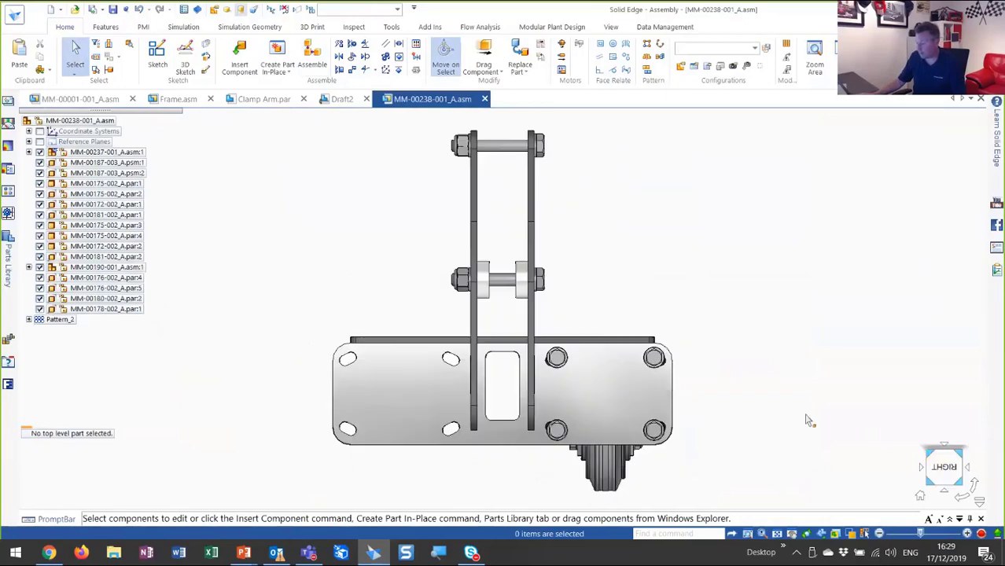
{"action": "scroll", "coordinate": [668, 332], "scroll_direction": "up", "scroll_amount": 3}
{"action": "left_click_drag", "start_coordinate": [863, 163], "coordinate": [613, 429]}
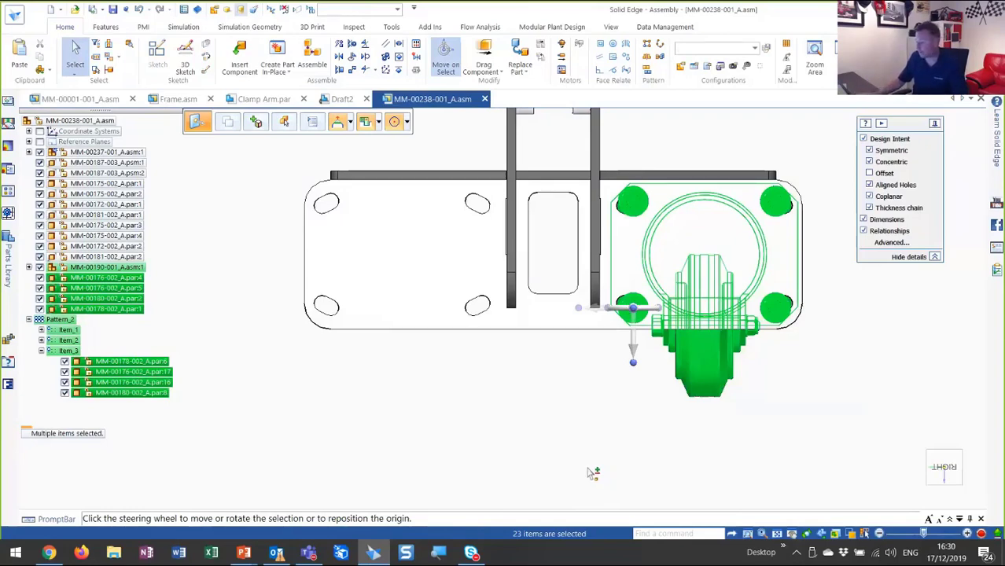
{"action": "left_click", "coordinate": [606, 315]}
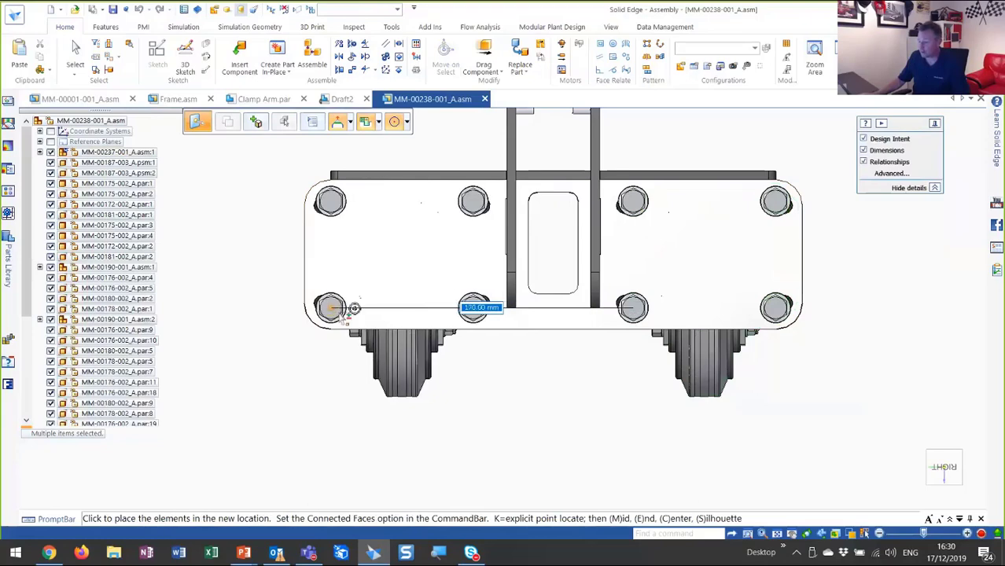
{"action": "left_click", "coordinate": [355, 308]}
{"action": "right_click", "coordinate": [527, 366]}
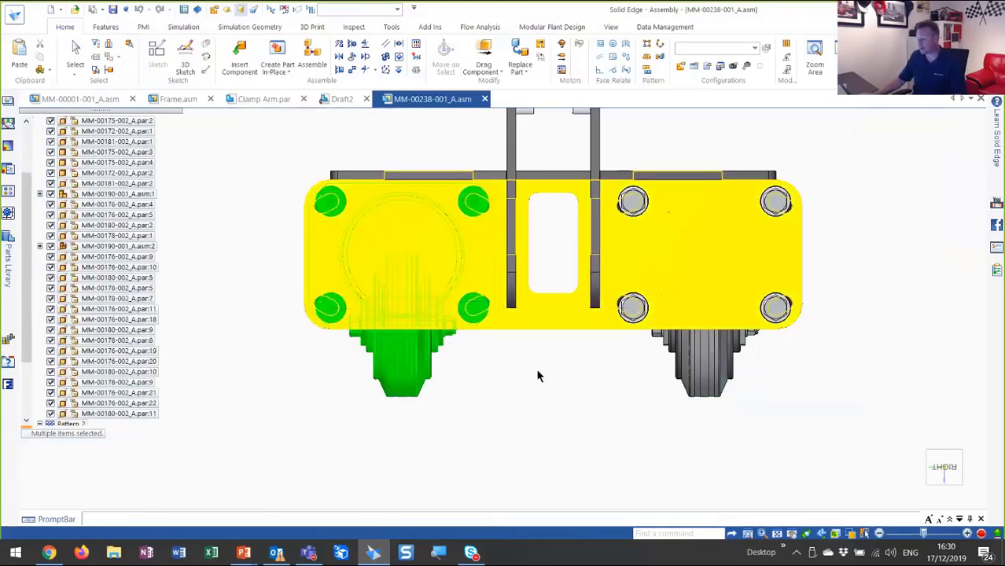
{"action": "left_click", "coordinate": [529, 387]}
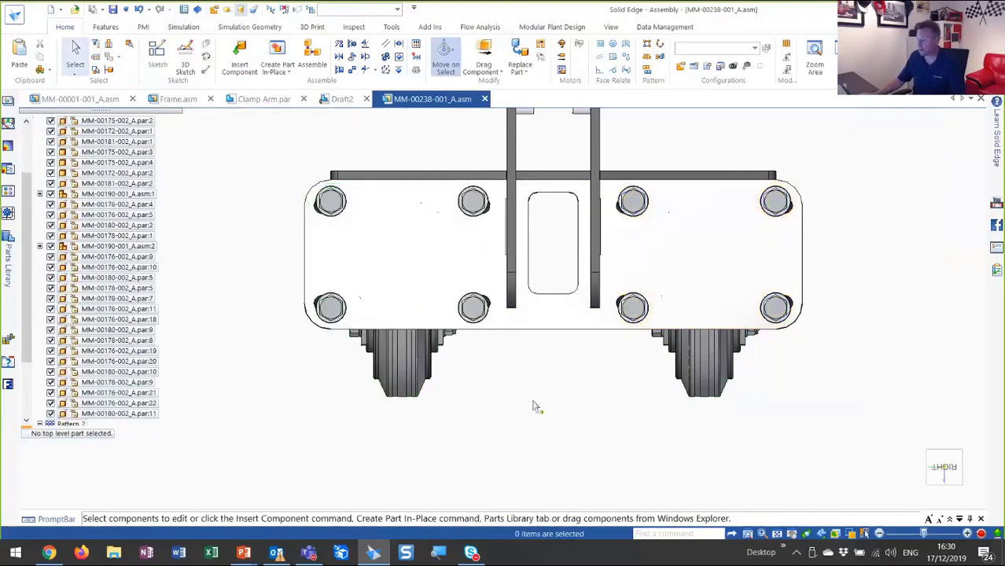
Insert the MM-00236-002 cap from the Working library folder and constrain it over the plate's corner bolt, seated on the plate.
{"action": "key", "text": "ctrl+i"}
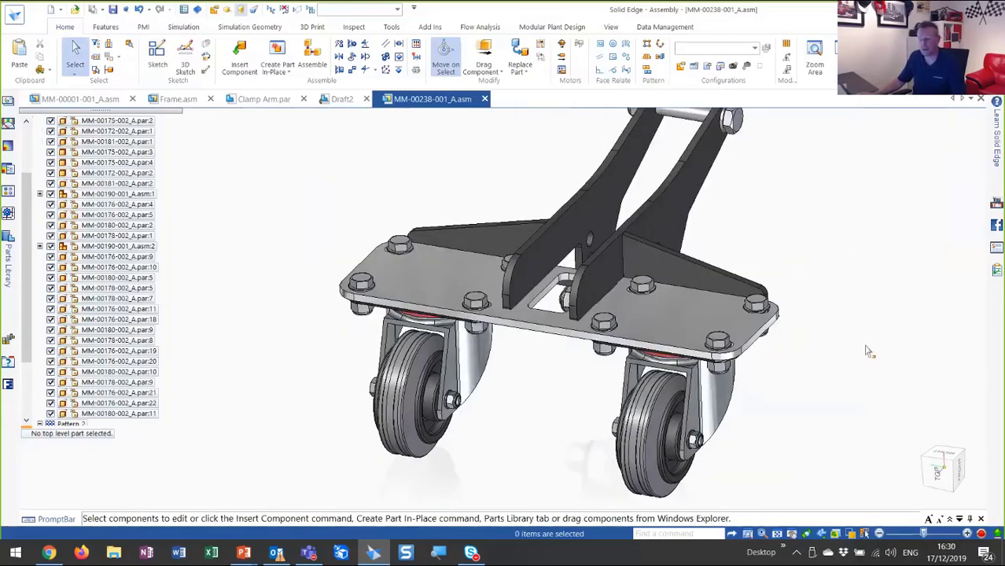
{"action": "scroll", "coordinate": [865, 347], "scroll_direction": "up", "scroll_amount": 10}
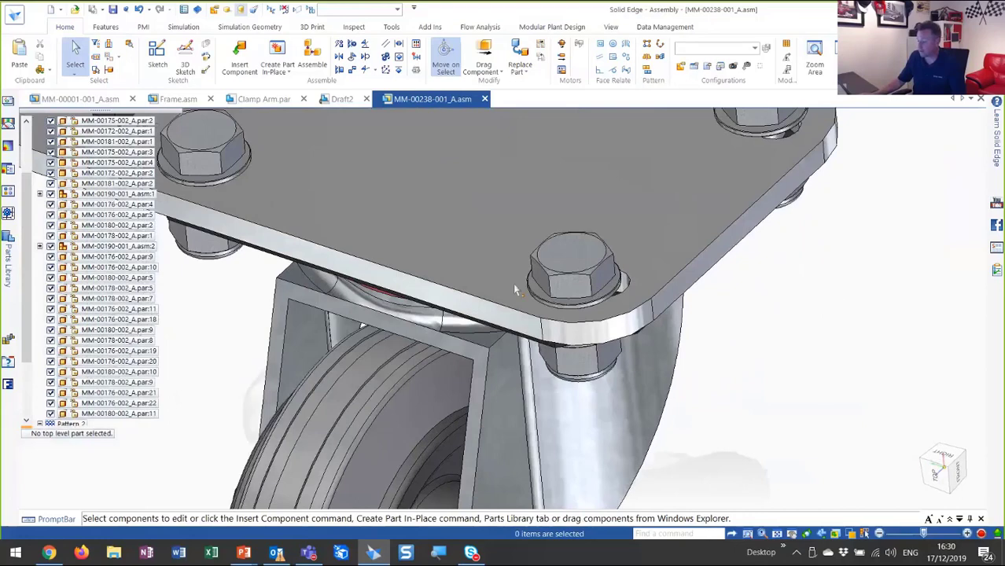
{"action": "left_click", "coordinate": [8, 275]}
{"action": "left_click", "coordinate": [54, 201]}
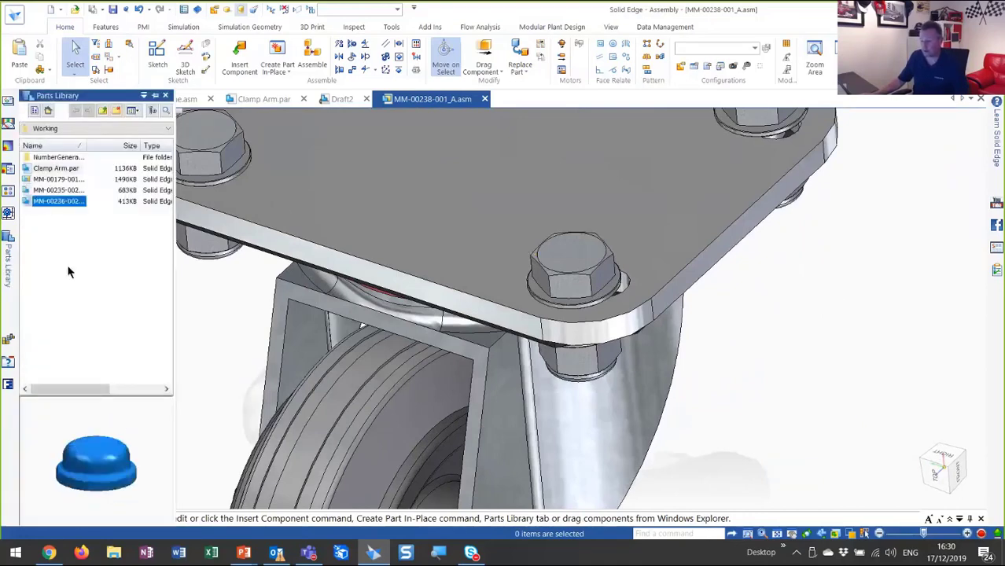
{"action": "left_click_drag", "start_coordinate": [55, 206], "coordinate": [820, 297]}
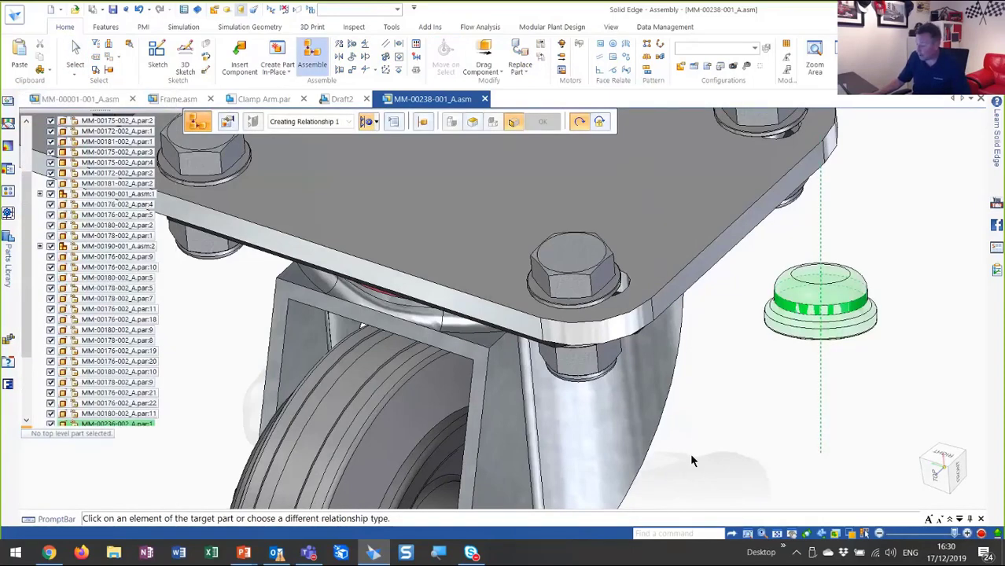
{"action": "left_click", "coordinate": [583, 308]}
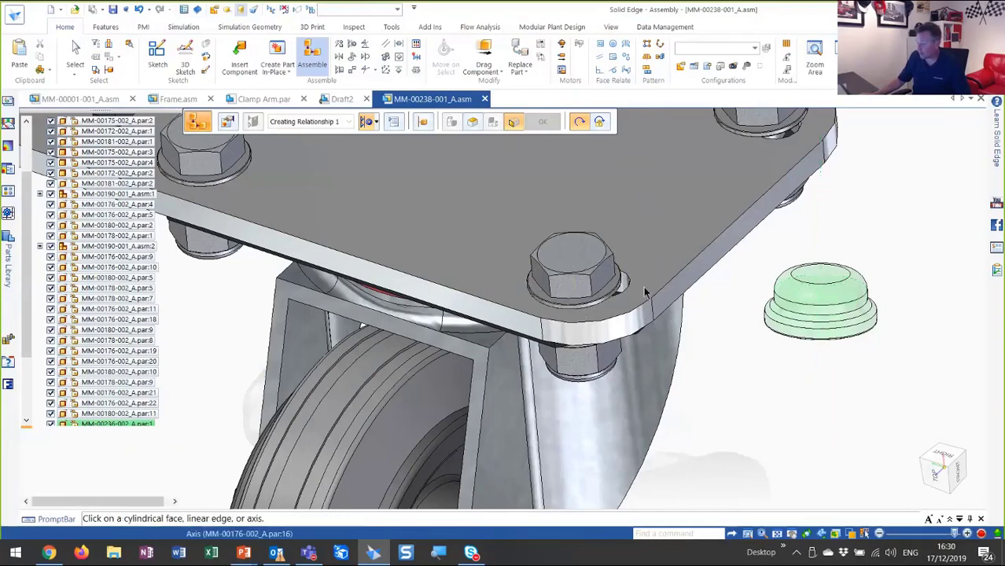
{"action": "left_click", "coordinate": [648, 286]}
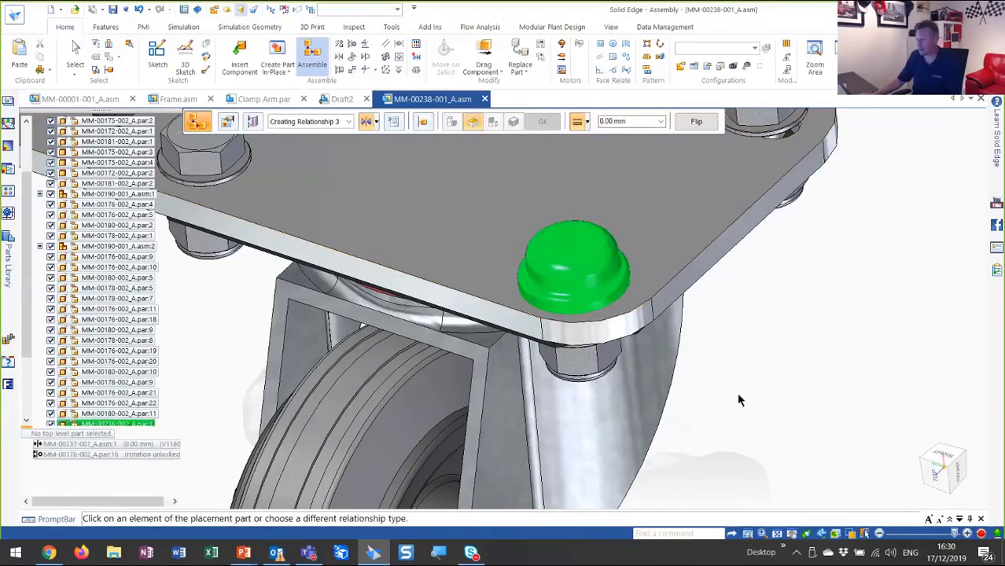
{"action": "key", "text": "Escape"}
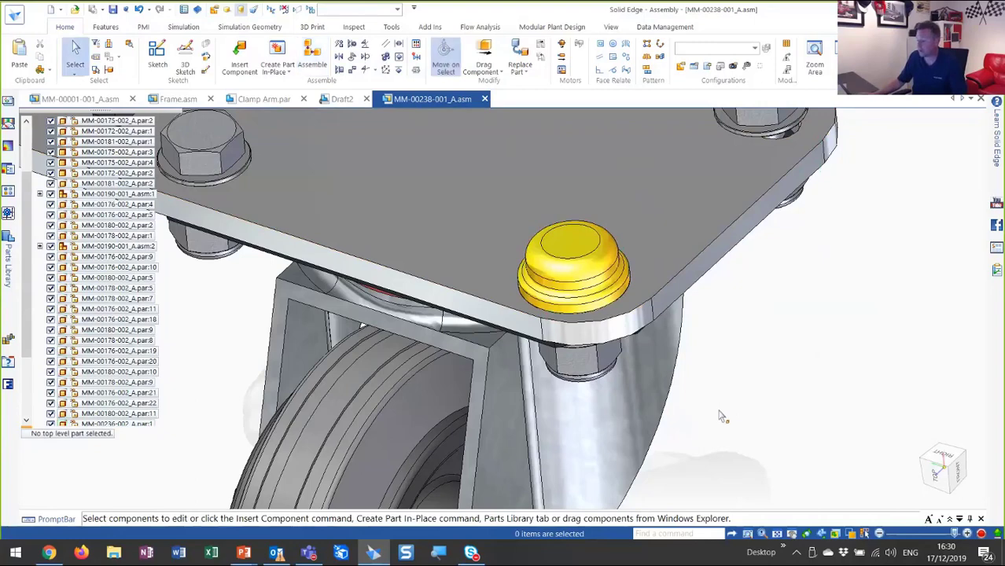
Duplicate the cap onto all the other castor plate bolts, using the corner bolt's MM-00178-002_A part as the reference component.
{"action": "left_click", "coordinate": [624, 271]}
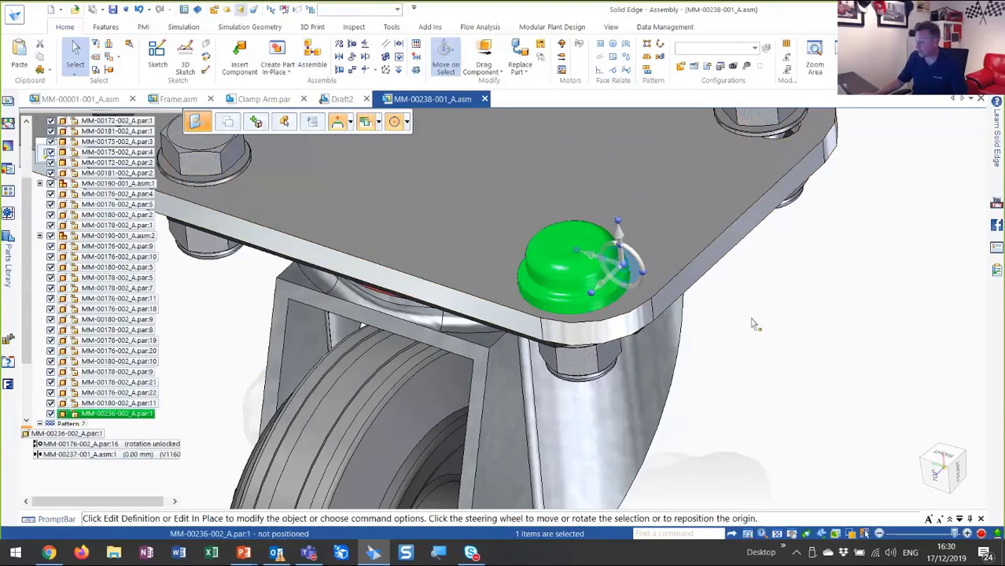
{"action": "left_click", "coordinate": [647, 70]}
{"action": "middle_click_drag", "start_coordinate": [772, 359], "coordinate": [728, 259]}
{"action": "left_click", "coordinate": [582, 399]}
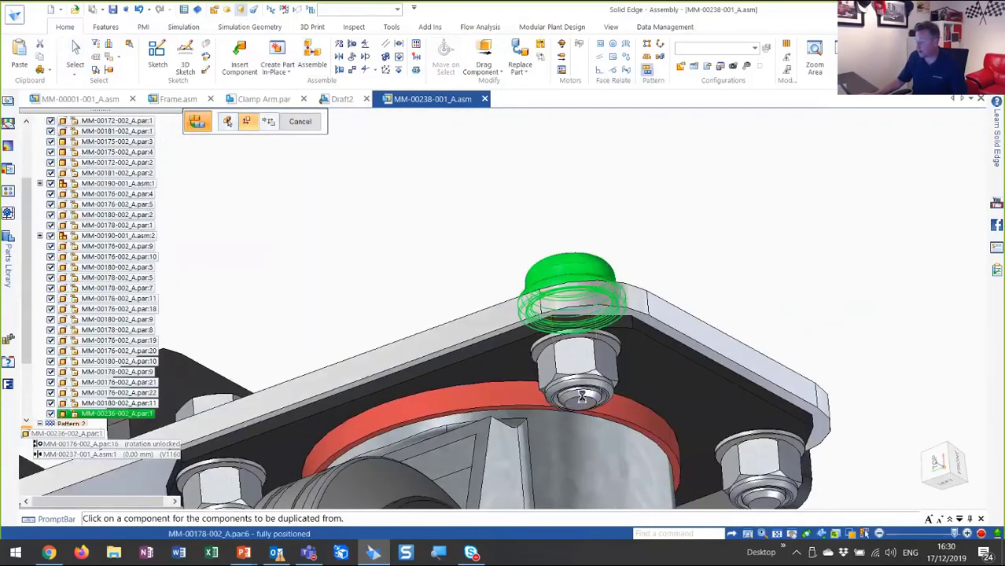
{"action": "middle_click_drag", "start_coordinate": [707, 204], "coordinate": [368, 145]}
{"action": "left_click", "coordinate": [341, 122]}
{"action": "right_click", "coordinate": [480, 153]}
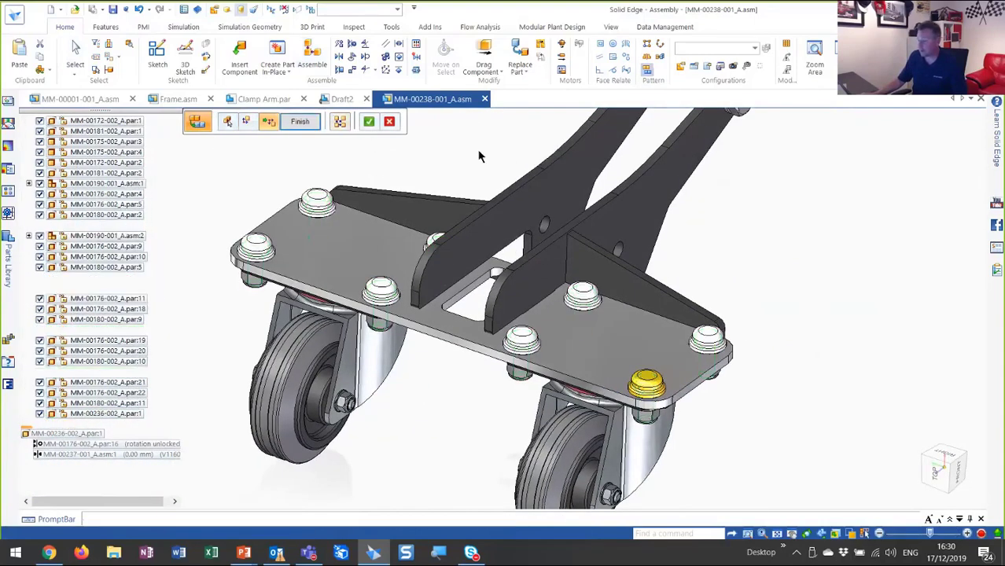
{"action": "left_click", "coordinate": [369, 121]}
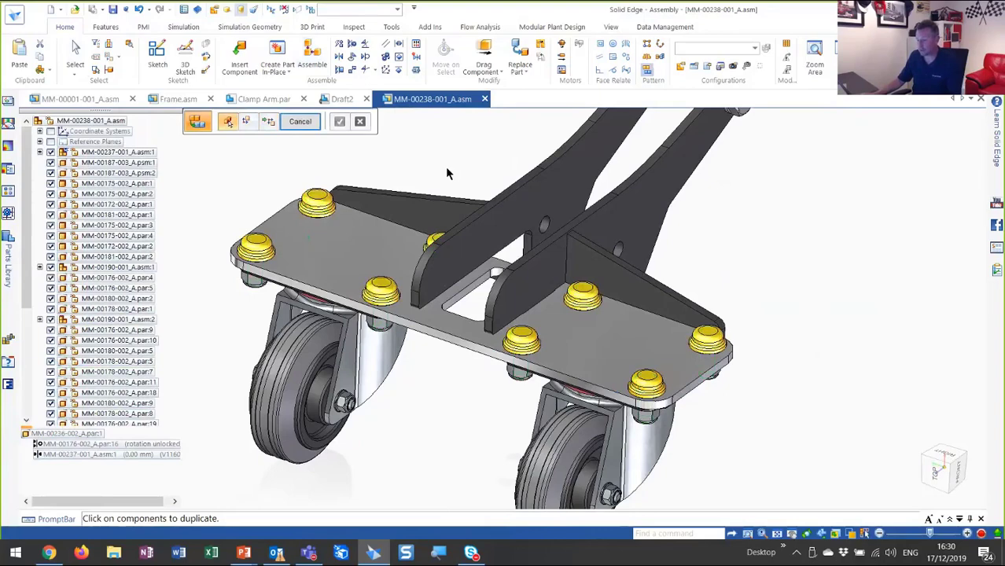
{"action": "key", "text": "Escape"}
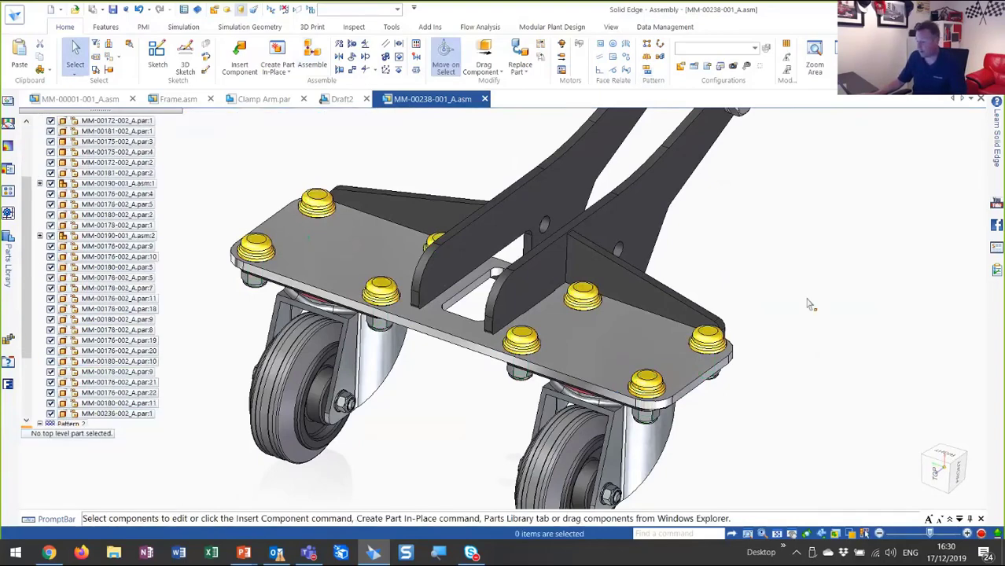
Save and close the castor sub-assembly, and swing the rear castor arm downwards in the machine assembly with Drag Component.
{"action": "left_click", "coordinate": [113, 10]}
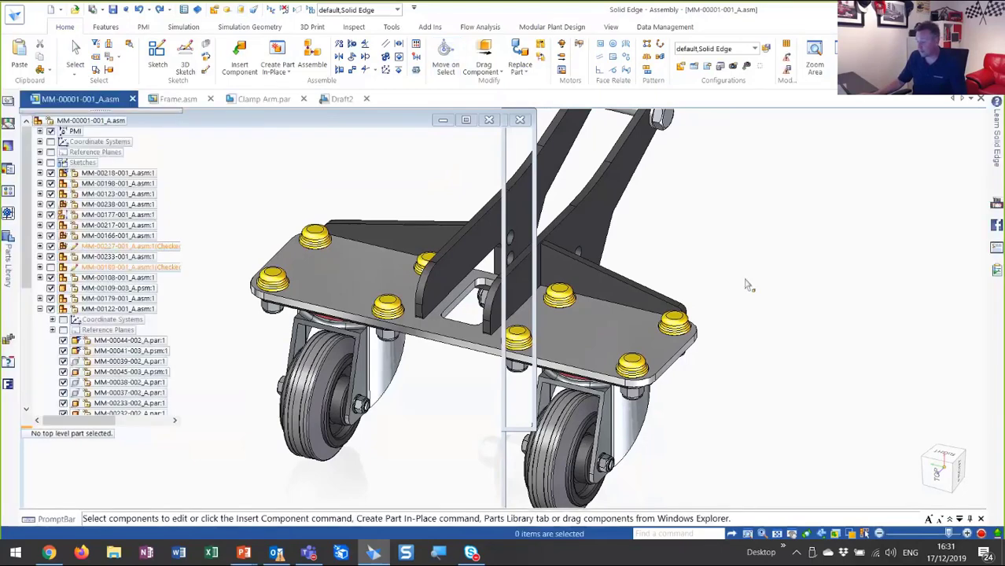
{"action": "middle_click_drag", "start_coordinate": [747, 345], "coordinate": [753, 236]}
{"action": "right_click_drag", "start_coordinate": [753, 236], "coordinate": [783, 361]}
{"action": "middle_click_drag", "start_coordinate": [782, 361], "coordinate": [653, 348]}
{"action": "left_click", "coordinate": [634, 338]}
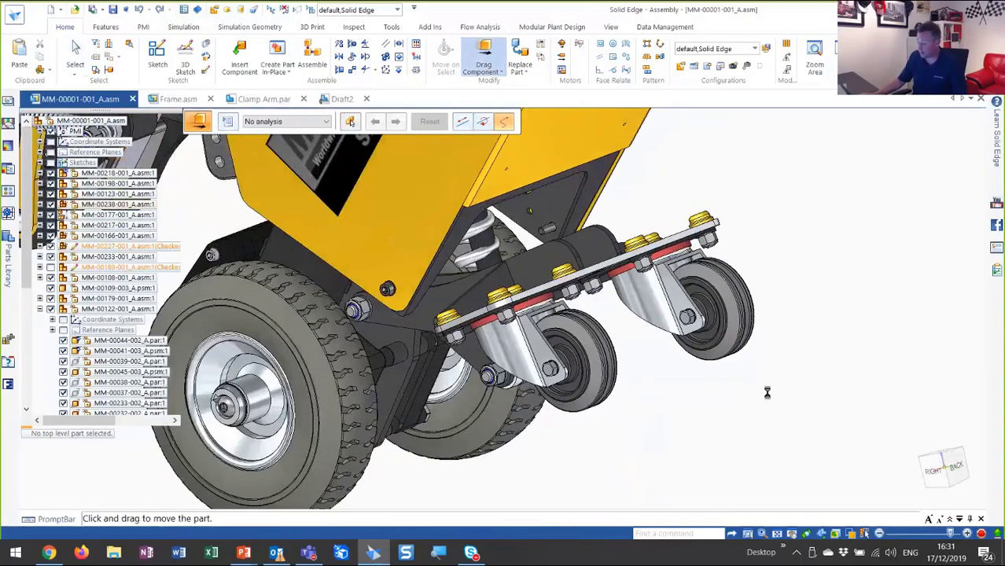
{"action": "middle_click_drag", "start_coordinate": [767, 392], "coordinate": [692, 428]}
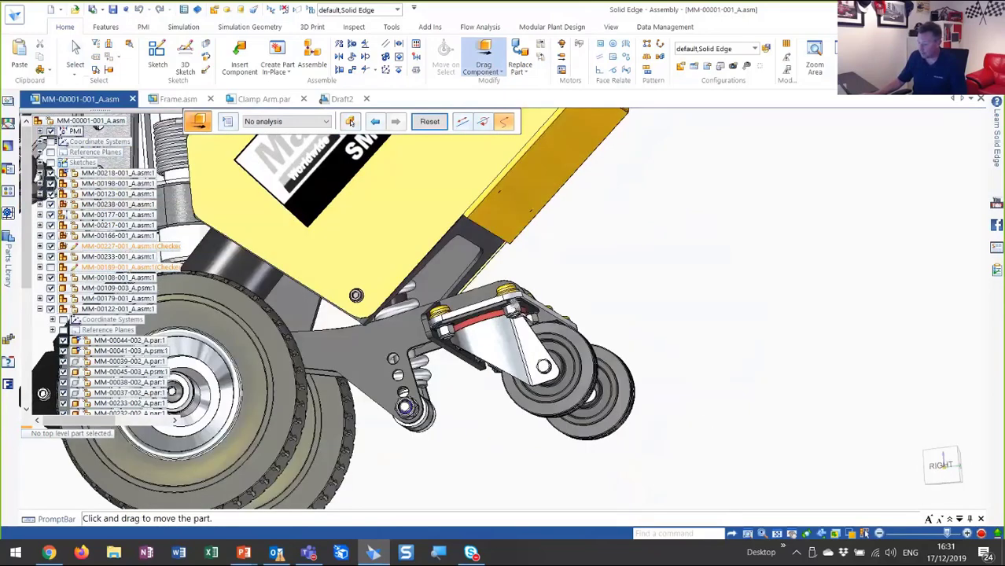
{"action": "left_click_drag", "start_coordinate": [592, 259], "coordinate": [589, 316]}
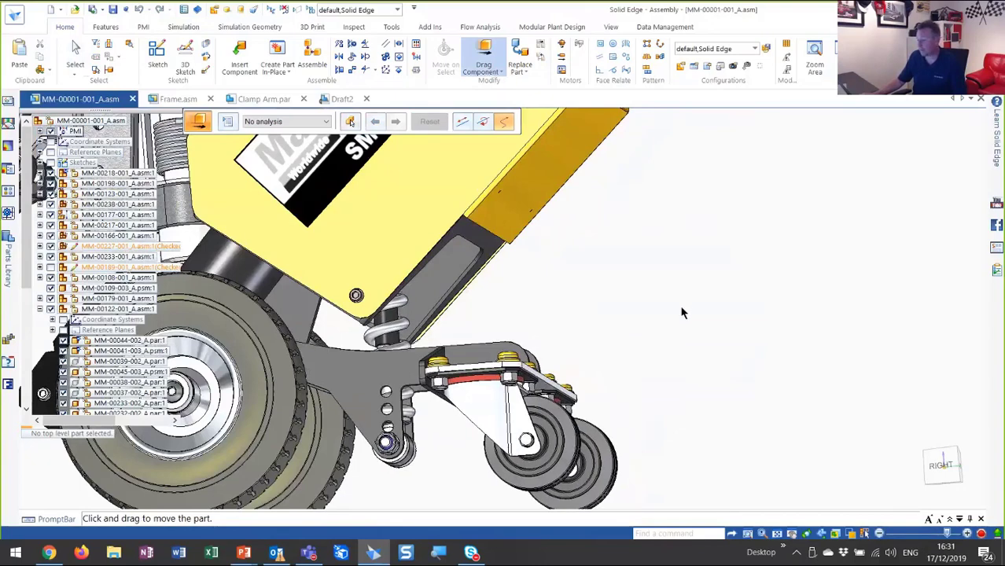
{"action": "scroll", "coordinate": [682, 307], "scroll_direction": "down", "scroll_amount": 3}
{"action": "middle_click_drag", "start_coordinate": [682, 307], "coordinate": [810, 302]}
{"action": "key", "text": "Escape"}
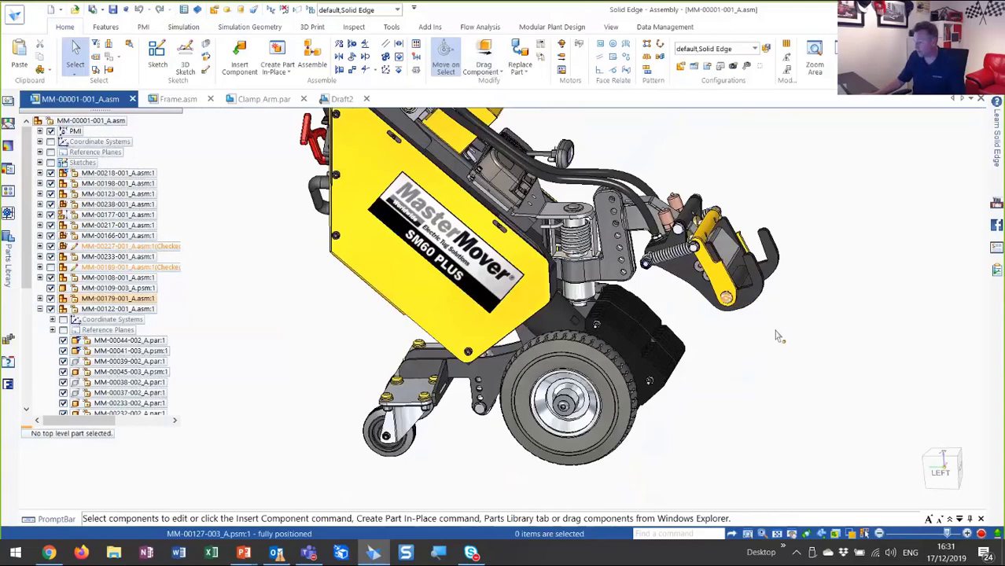
Open the clamp sub-assembly MM-00179-001_A.asm in its own window.
{"action": "middle_click_drag", "start_coordinate": [779, 336], "coordinate": [731, 434]}
{"action": "scroll", "coordinate": [790, 363], "scroll_direction": "up", "scroll_amount": 5}
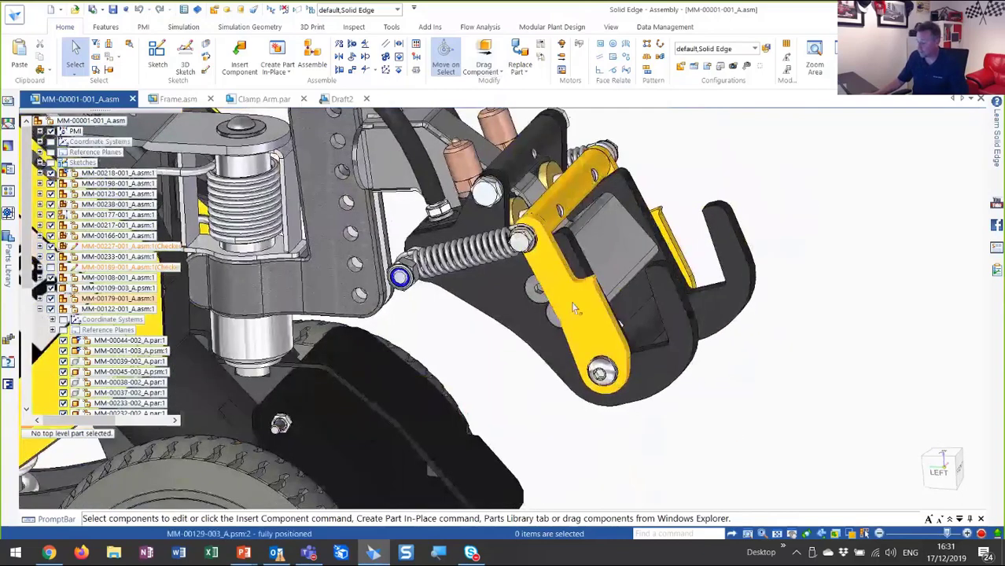
{"action": "right_click", "coordinate": [574, 306]}
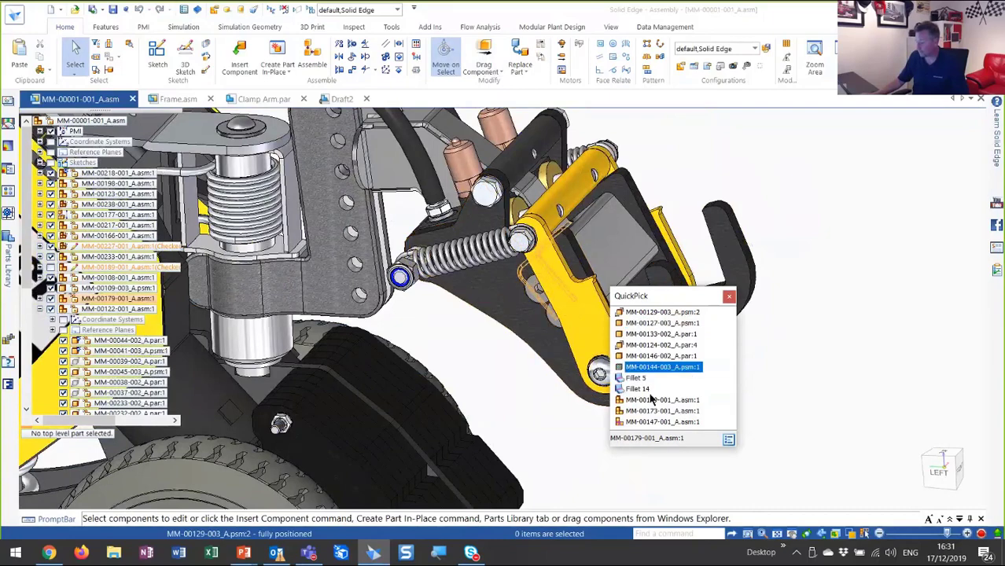
{"action": "left_click", "coordinate": [659, 399]}
{"action": "right_click", "coordinate": [781, 197]}
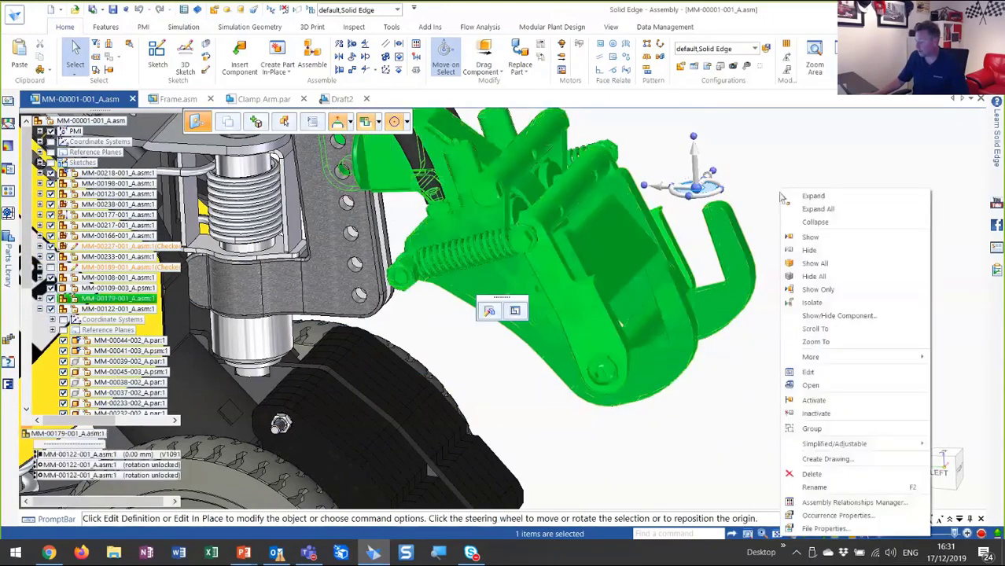
{"action": "left_click", "coordinate": [811, 385]}
{"action": "left_click", "coordinate": [543, 308]}
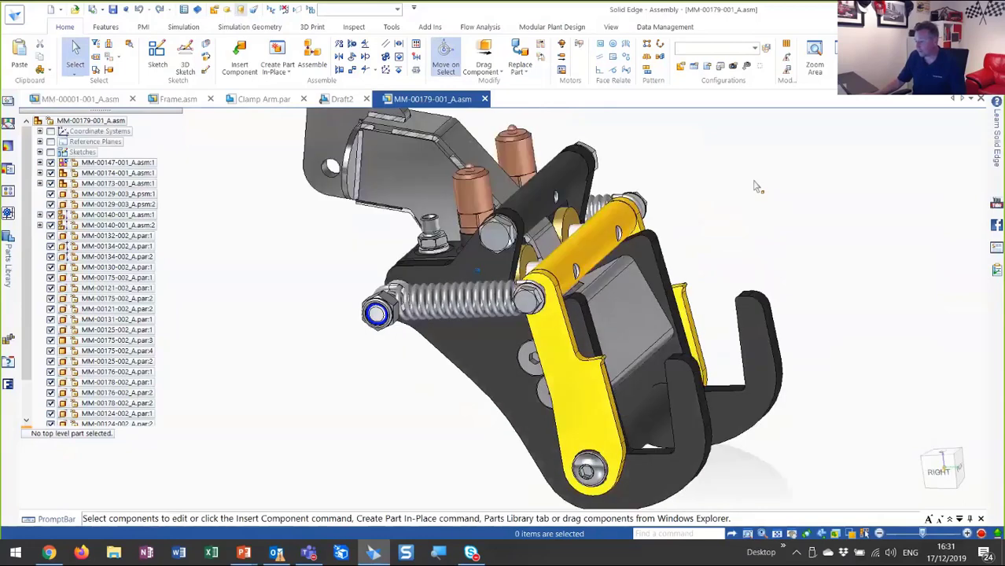
Swing the yellow clamp arm outwards, away from the copper-coloured cylinders, with Drag Component.
{"action": "left_click", "coordinate": [484, 63]}
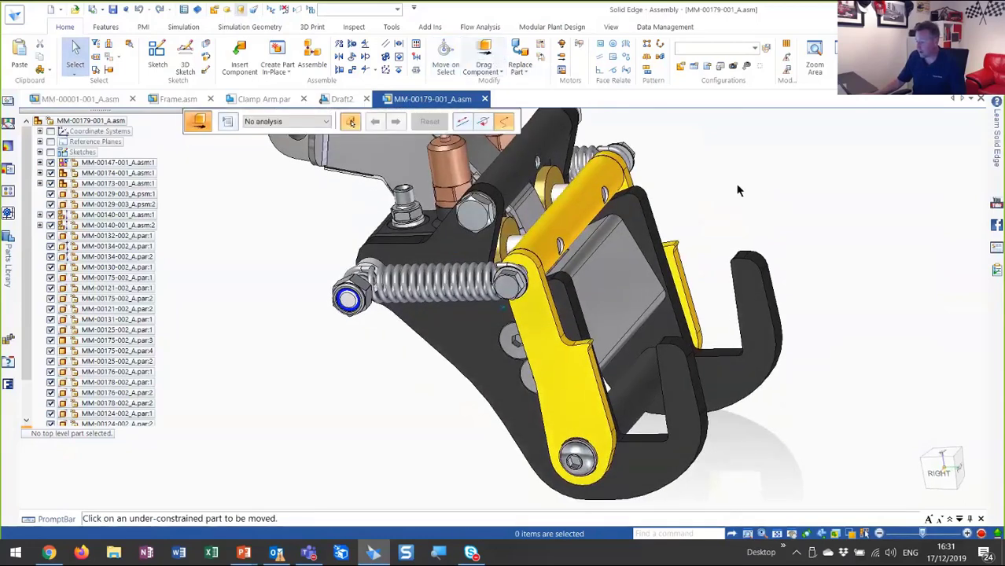
{"action": "left_click_drag", "start_coordinate": [599, 196], "coordinate": [671, 207]}
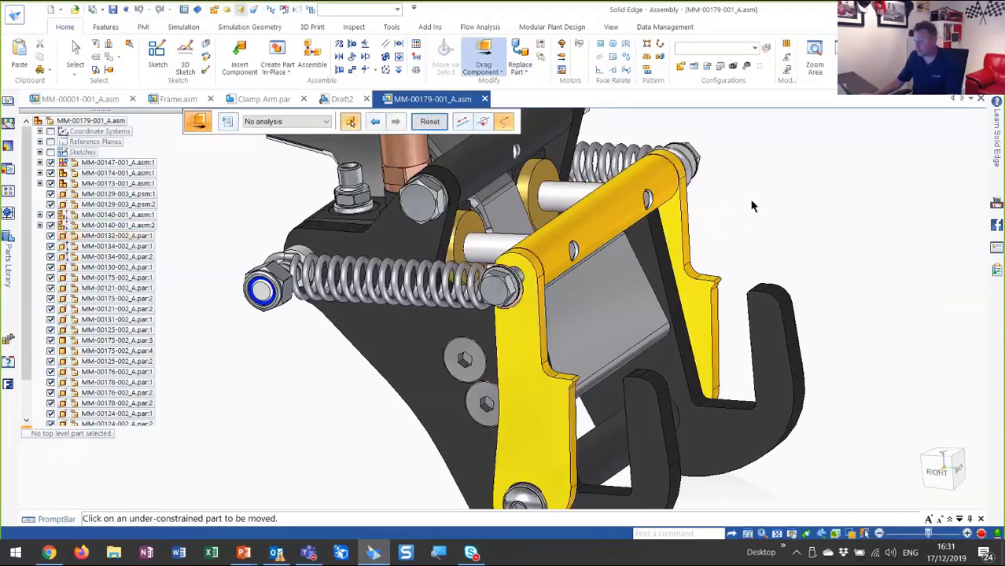
{"action": "key", "text": "Escape"}
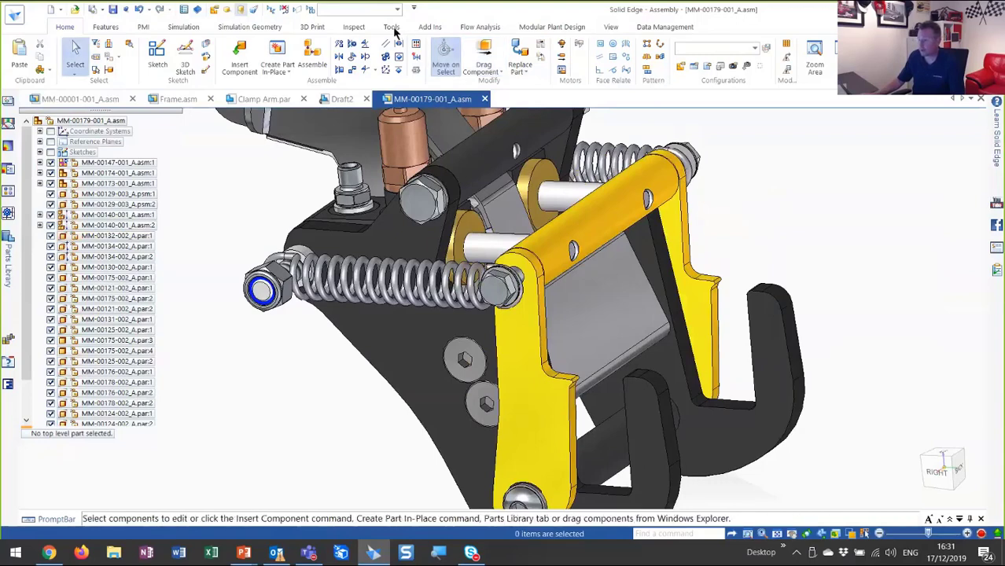
Run an interference check on the clamp arm's crossbar MM-00132-002_A and inspect it against the black side plates.
{"action": "left_click", "coordinate": [351, 29]}
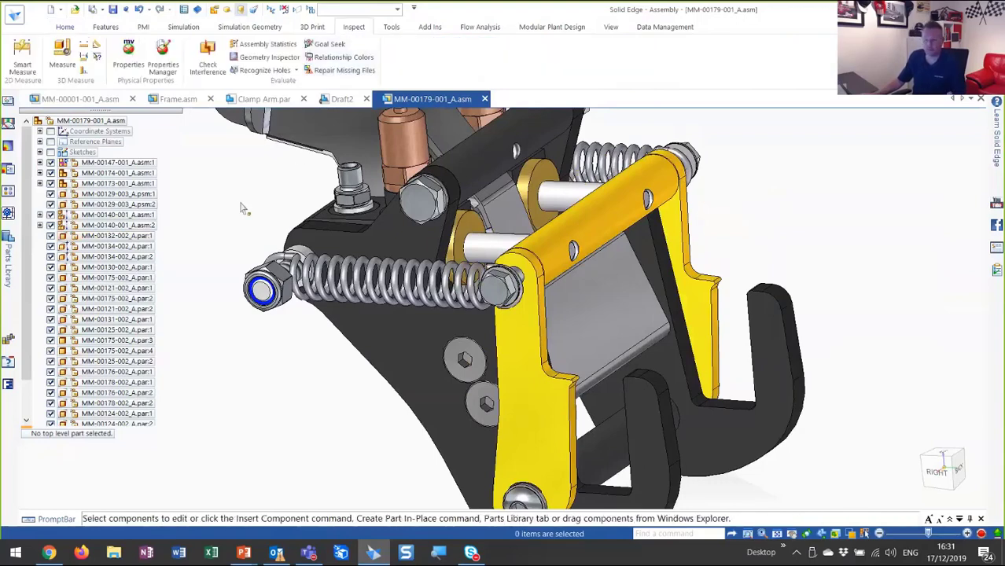
{"action": "mouse_move", "coordinate": [242, 158]}
{"action": "middle_mouse_down"}
{"action": "mouse_move", "coordinate": [231, 197]}
{"action": "mouse_move", "coordinate": [225, 152]}
{"action": "middle_mouse_up"}
{"action": "left_click", "coordinate": [209, 53]}
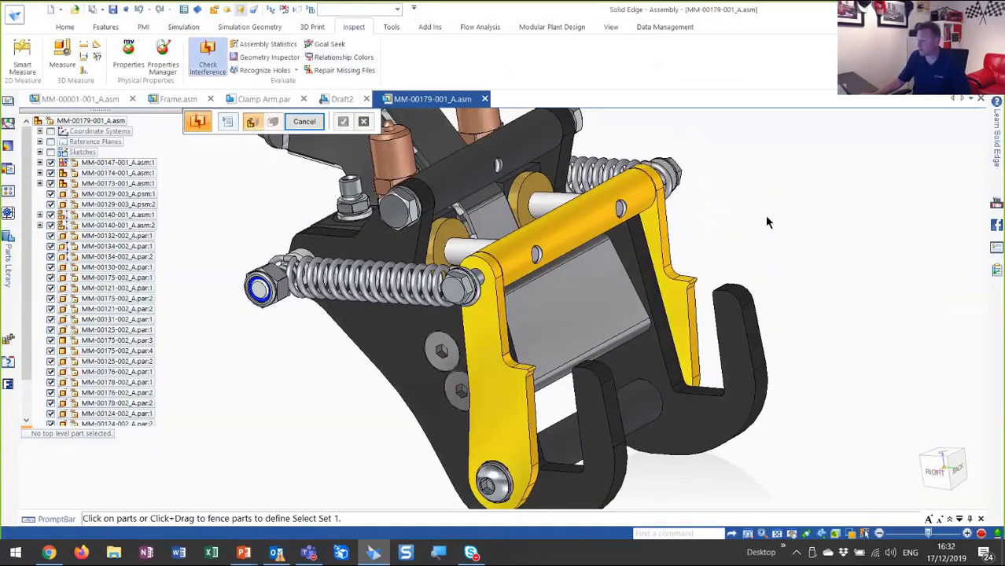
{"action": "left_click", "coordinate": [651, 202]}
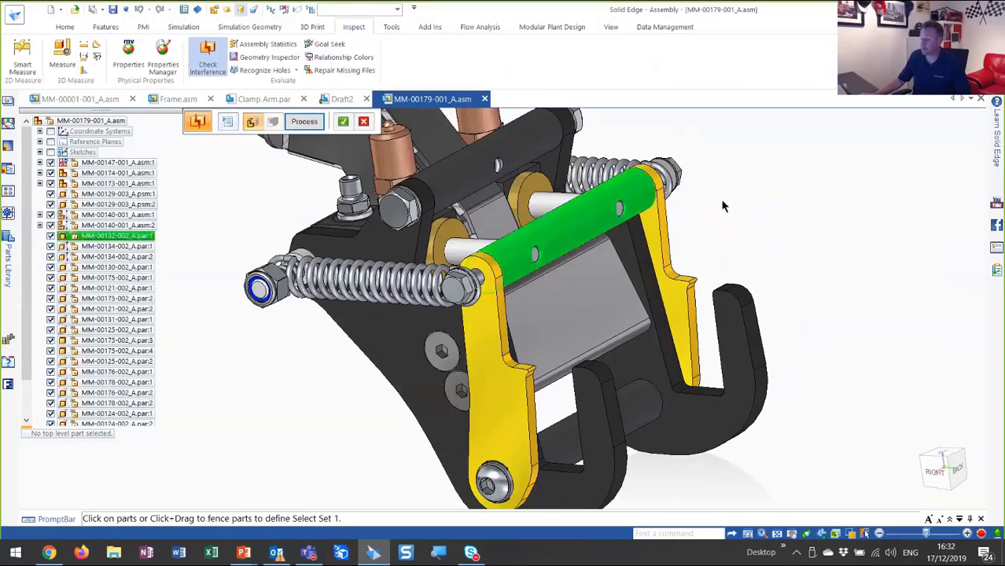
{"action": "left_click", "coordinate": [342, 122]}
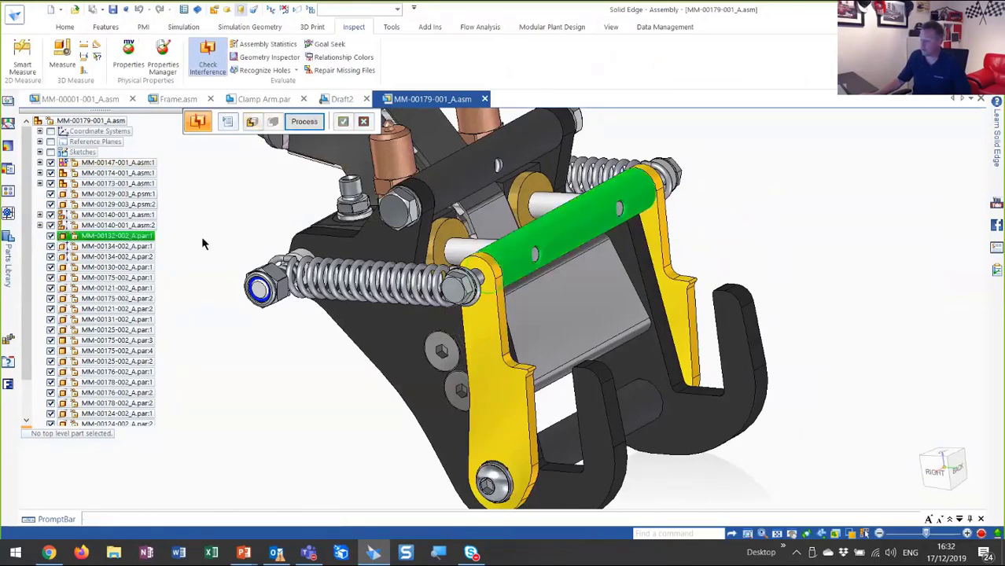
{"action": "left_click", "coordinate": [305, 122]}
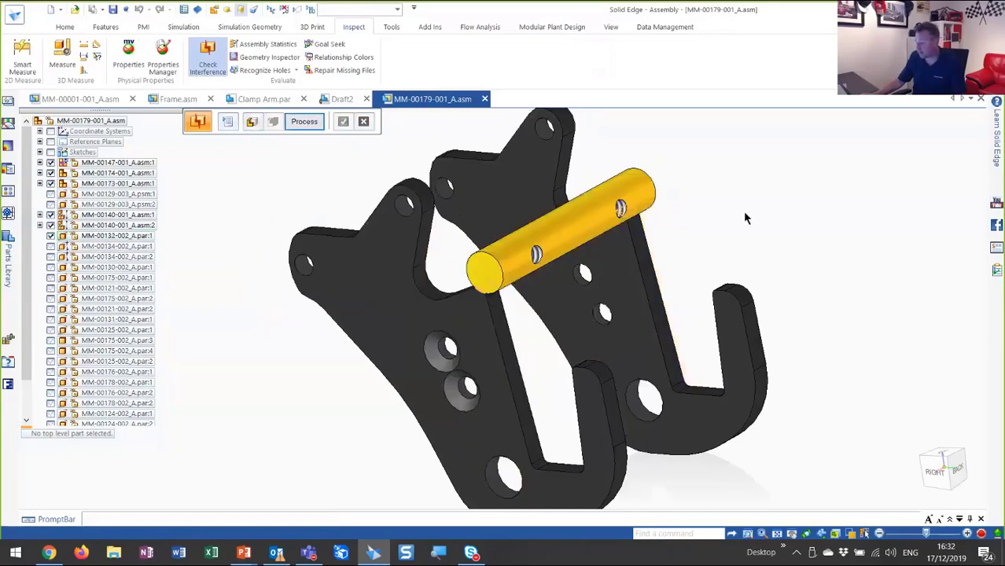
{"action": "middle_click_drag", "start_coordinate": [744, 213], "coordinate": [386, 191]}
{"action": "scroll", "coordinate": [832, 211], "scroll_direction": "up", "scroll_amount": 4}
{"action": "scroll", "coordinate": [723, 243], "scroll_direction": "down", "scroll_amount": 4}
{"action": "scroll", "coordinate": [271, 198], "scroll_direction": "down", "scroll_amount": 2}
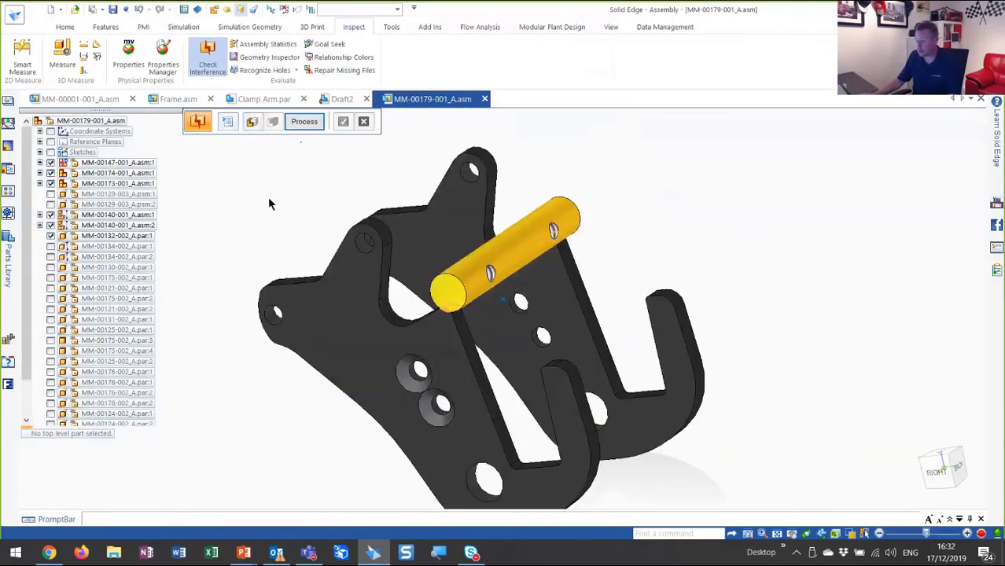
{"action": "key", "text": "Escape"}
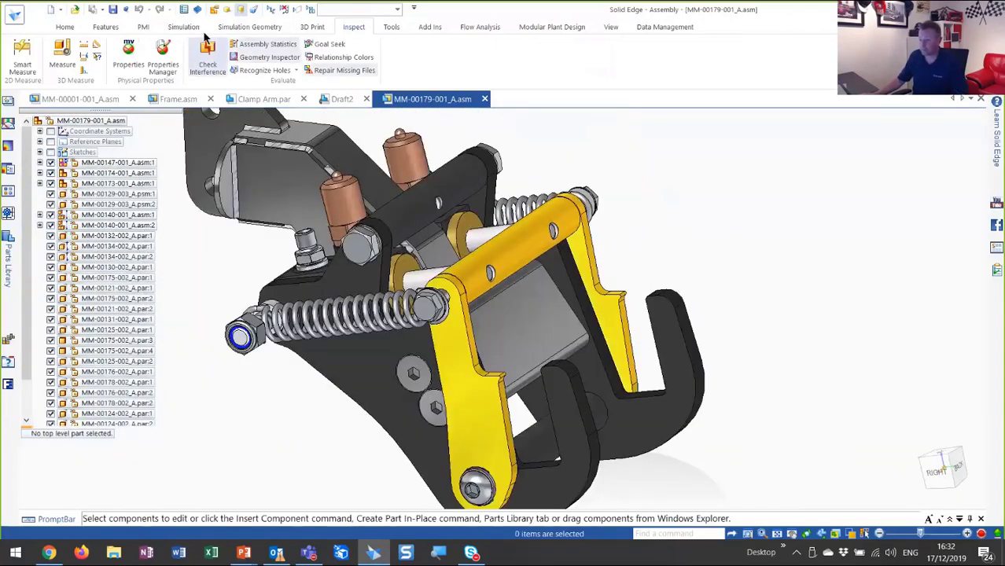
Swing the yellow clamp arm back inwards so its crossbar is behind the side plates' rounded tips.
{"action": "left_click", "coordinate": [65, 27]}
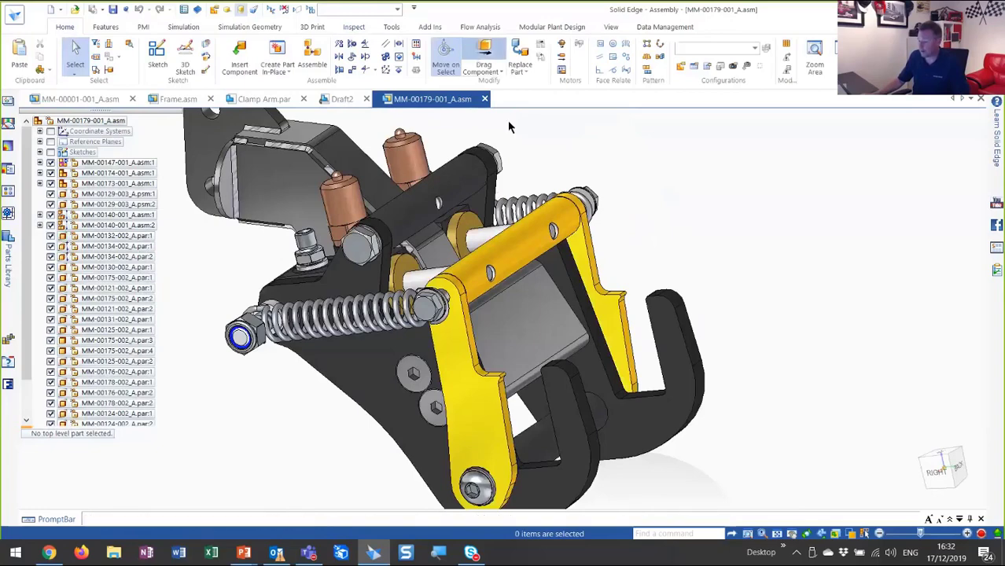
{"action": "left_click", "coordinate": [483, 56]}
{"action": "left_click_drag", "start_coordinate": [551, 232], "coordinate": [512, 236]}
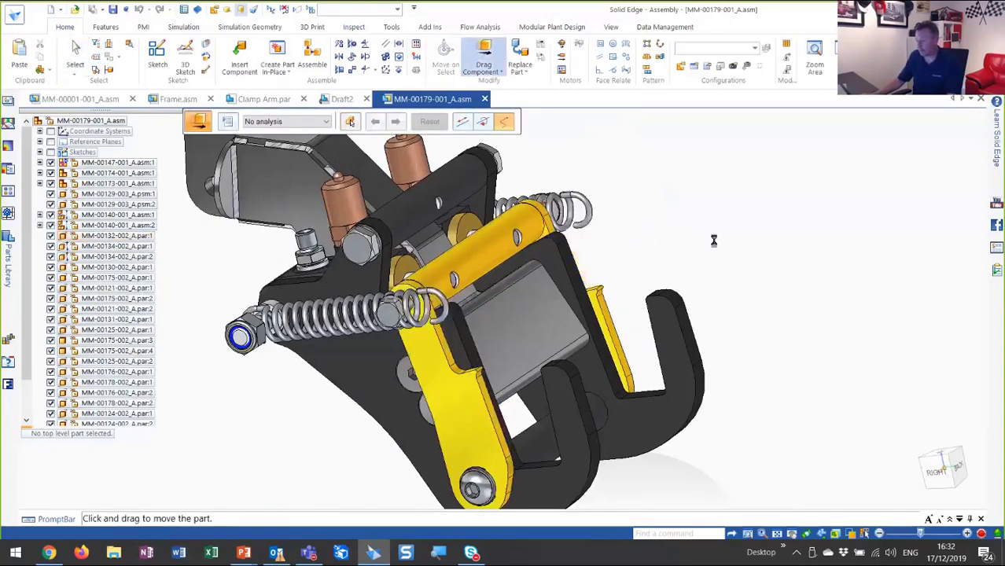
{"action": "key", "text": "Escape"}
Lower the rounded upper tips of both black side plates, MM-00127-003_A and MM-00126-003_A, together by 5 mm, away from the clamp crossbar.
{"action": "scroll", "coordinate": [685, 228], "scroll_direction": "up", "scroll_amount": 2}
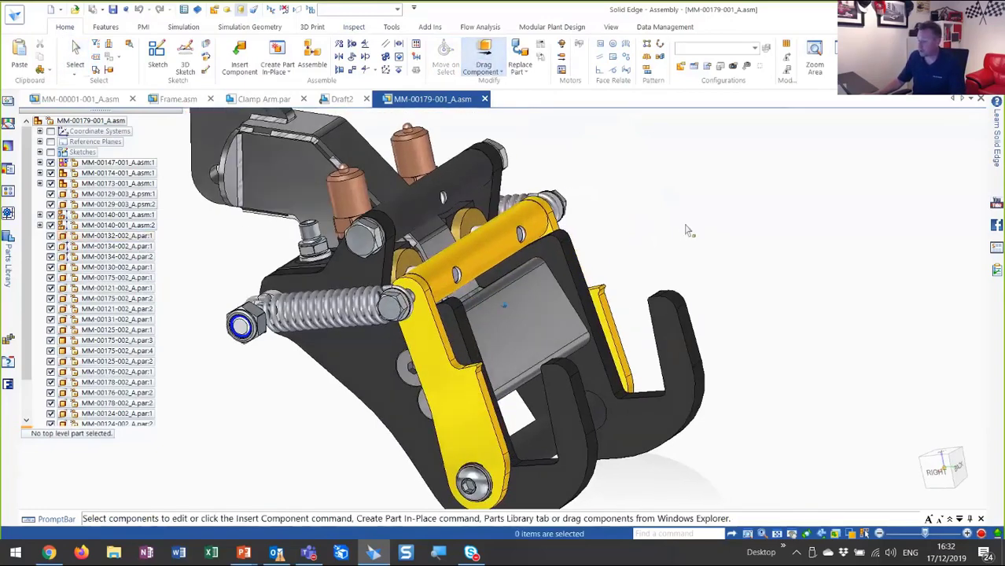
{"action": "scroll", "coordinate": [684, 232], "scroll_direction": "up", "scroll_amount": 3}
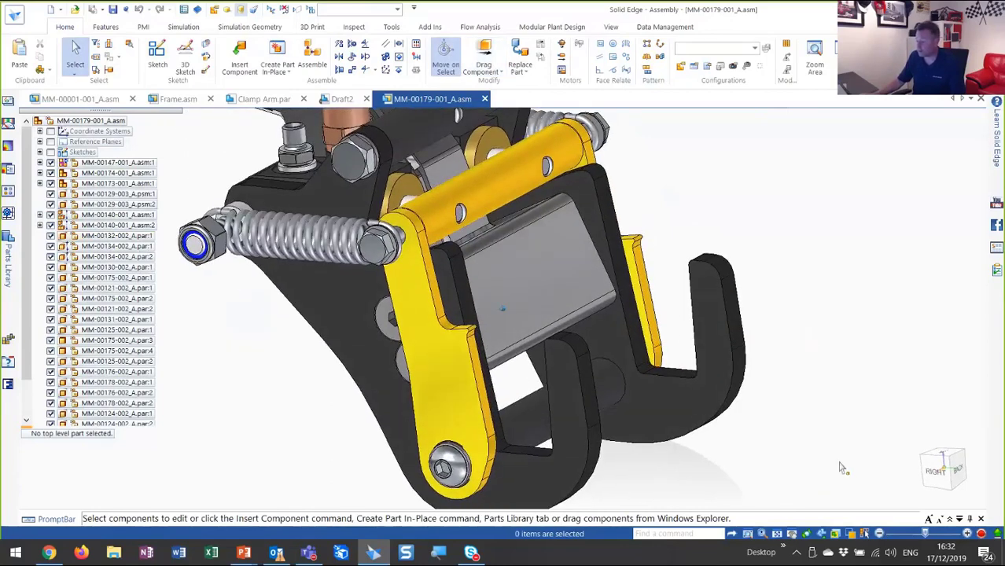
{"action": "middle_click_drag", "start_coordinate": [794, 269], "coordinate": [796, 203]}
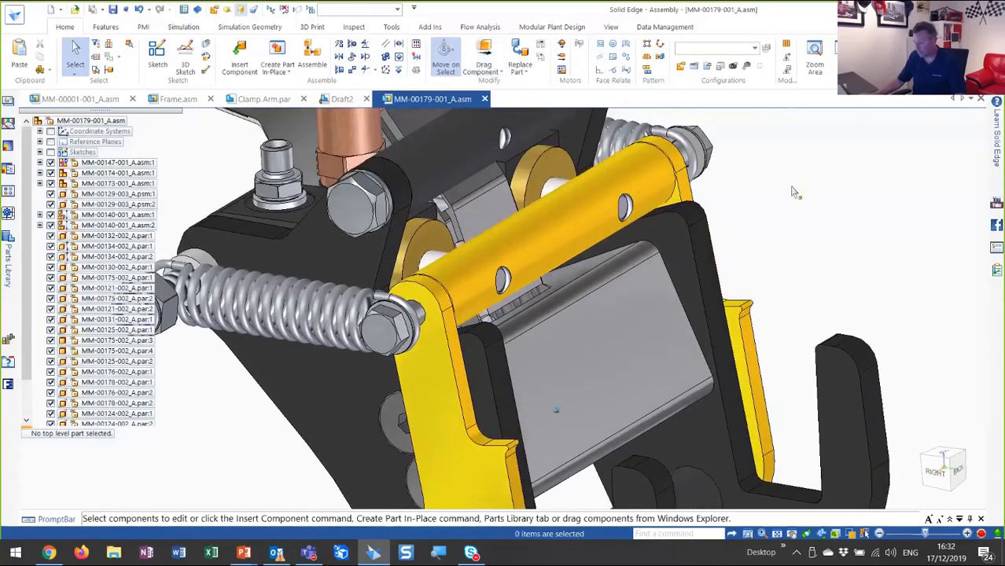
{"action": "left_click", "coordinate": [490, 335]}
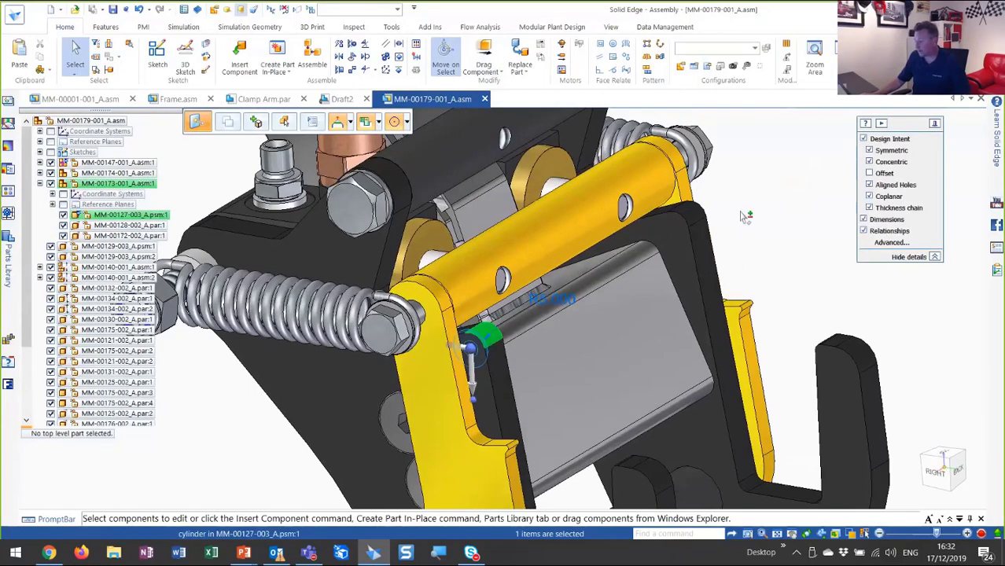
{"action": "left_click", "coordinate": [710, 225], "text": "ctrl"}
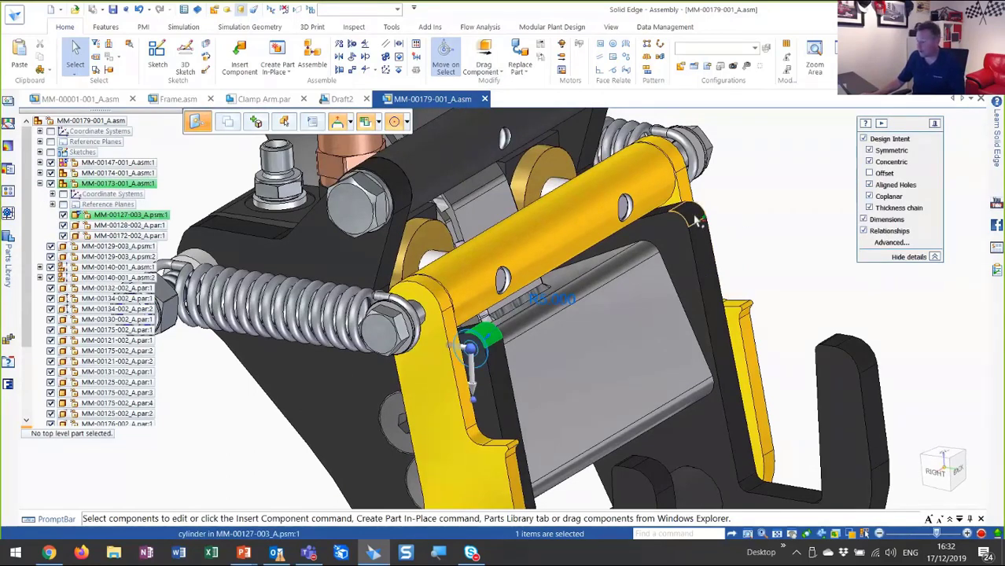
{"action": "middle_click_drag", "start_coordinate": [750, 253], "coordinate": [730, 256]}
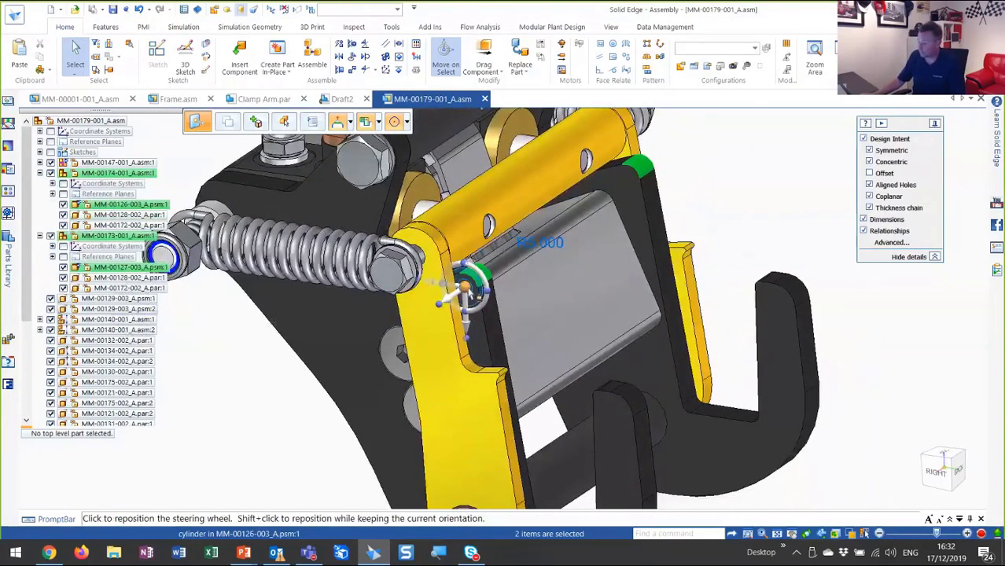
{"action": "left_click", "coordinate": [466, 289]}
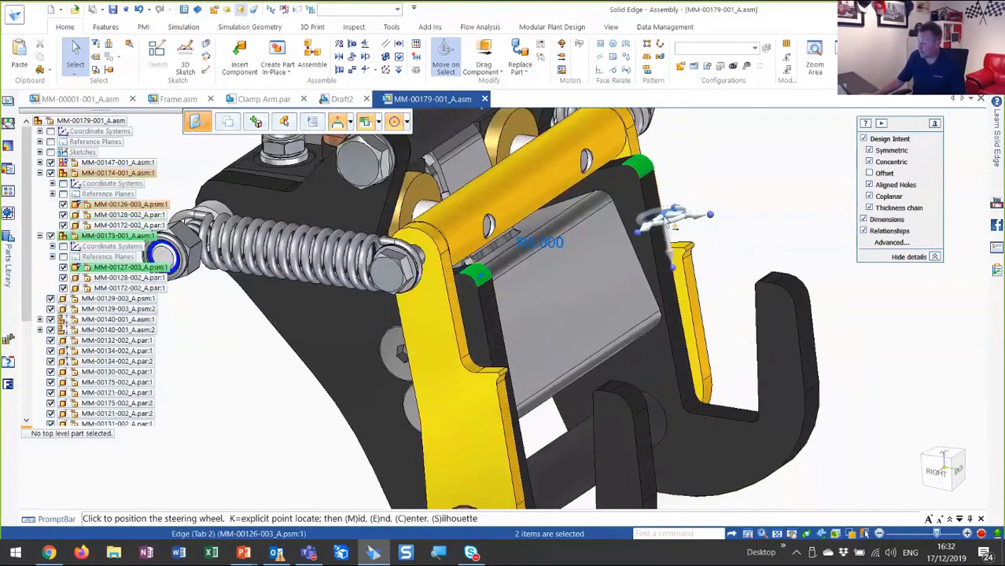
{"action": "left_click", "coordinate": [670, 223]}
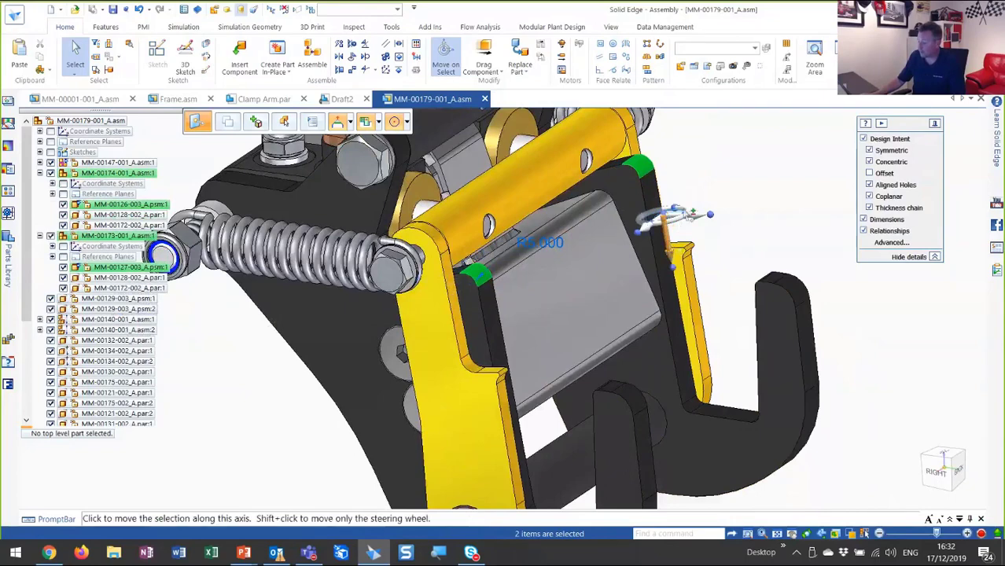
{"action": "left_click", "coordinate": [710, 214]}
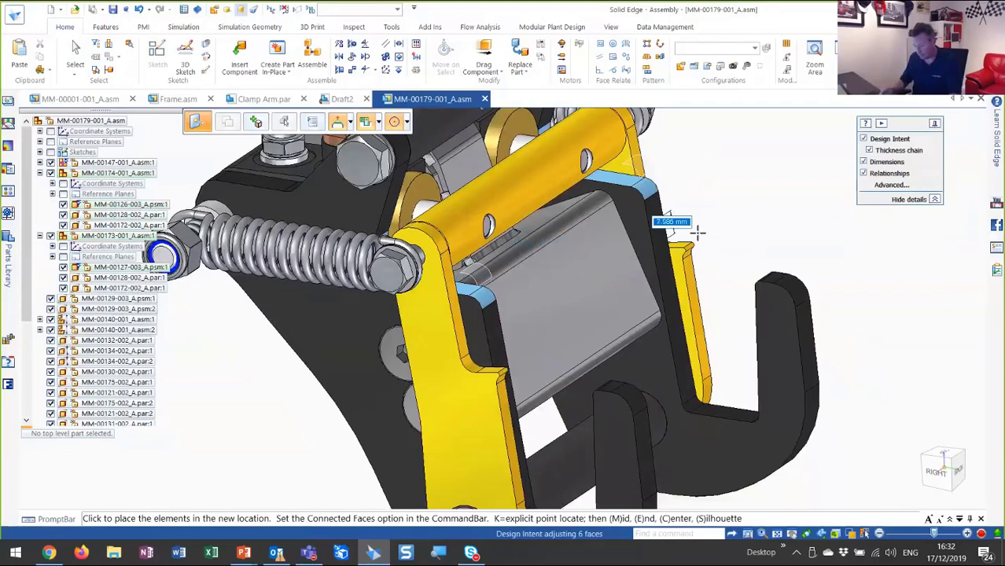
{"action": "type", "text": "5"}
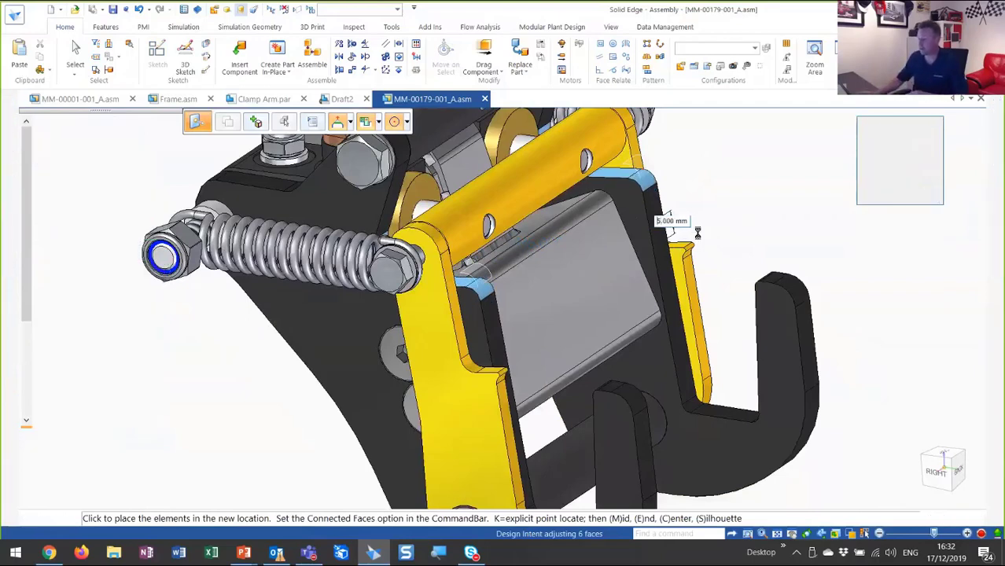
{"action": "key", "text": "Return"}
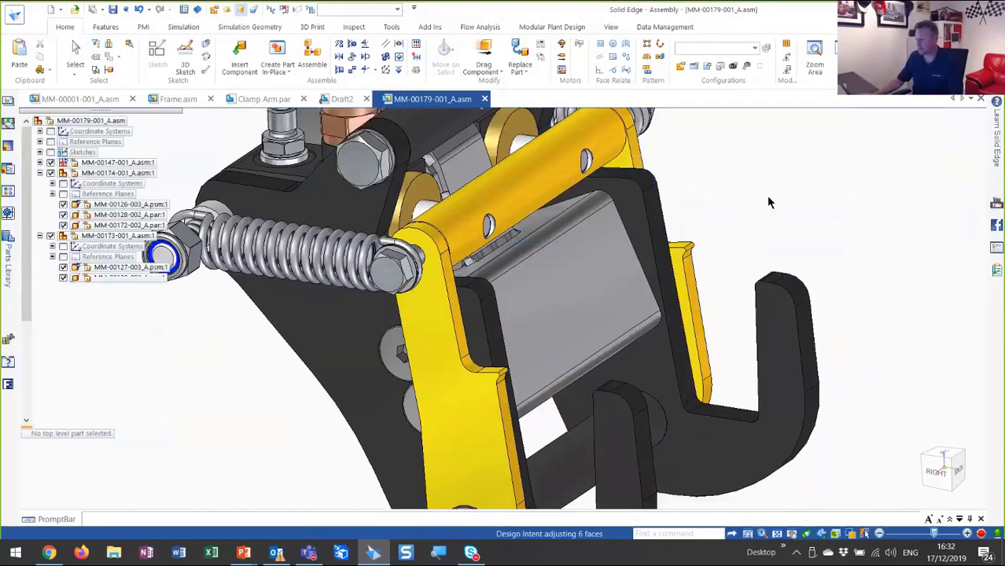
Swing the clamp arm outwards over the modified side plates and check the crossbar's clearance from behind.
{"action": "left_click", "coordinate": [487, 48]}
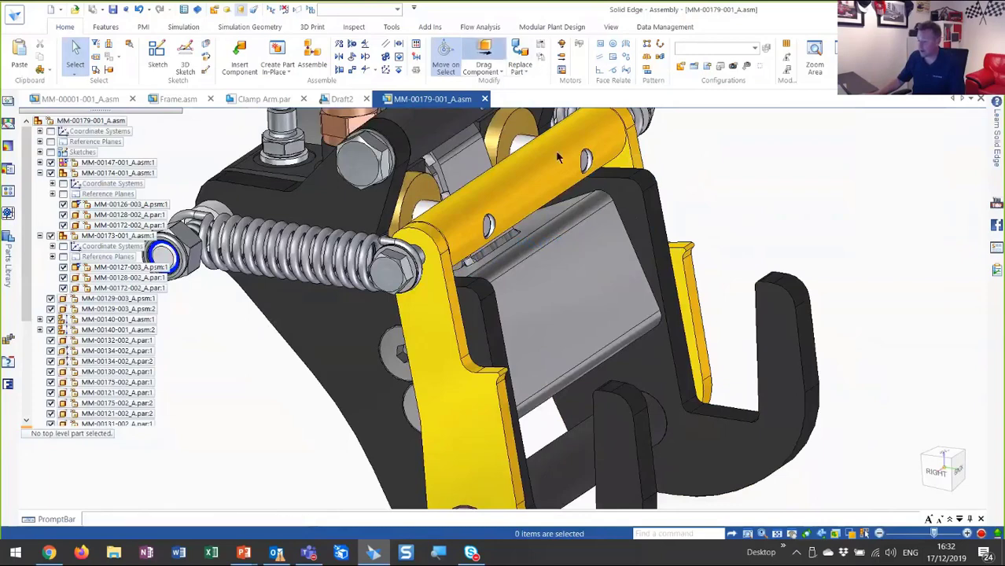
{"action": "left_click_drag", "start_coordinate": [561, 157], "coordinate": [624, 159]}
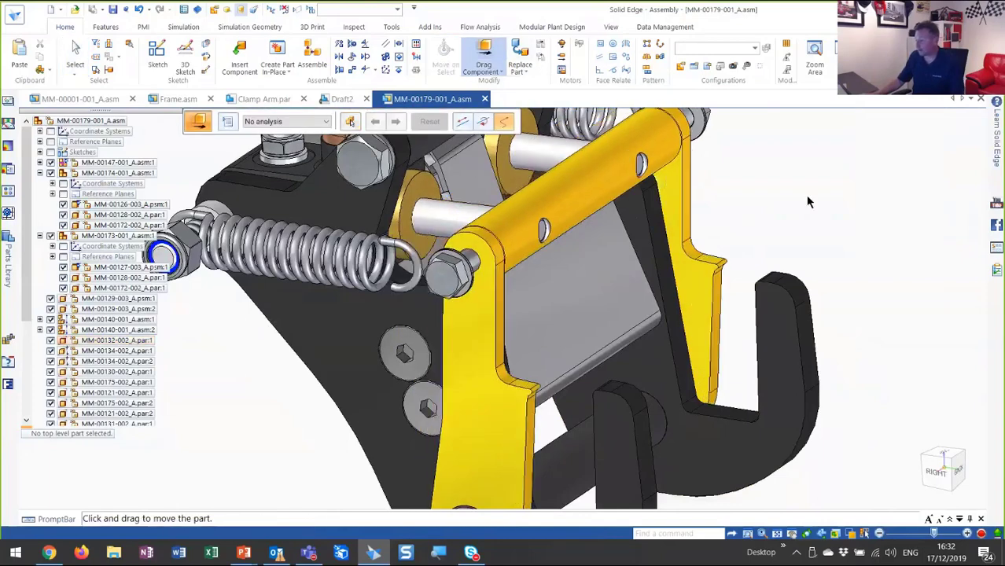
{"action": "mouse_move", "coordinate": [808, 196]}
{"action": "middle_mouse_down"}
{"action": "mouse_move", "coordinate": [915, 233]}
{"action": "mouse_move", "coordinate": [928, 248]}
{"action": "middle_mouse_up"}
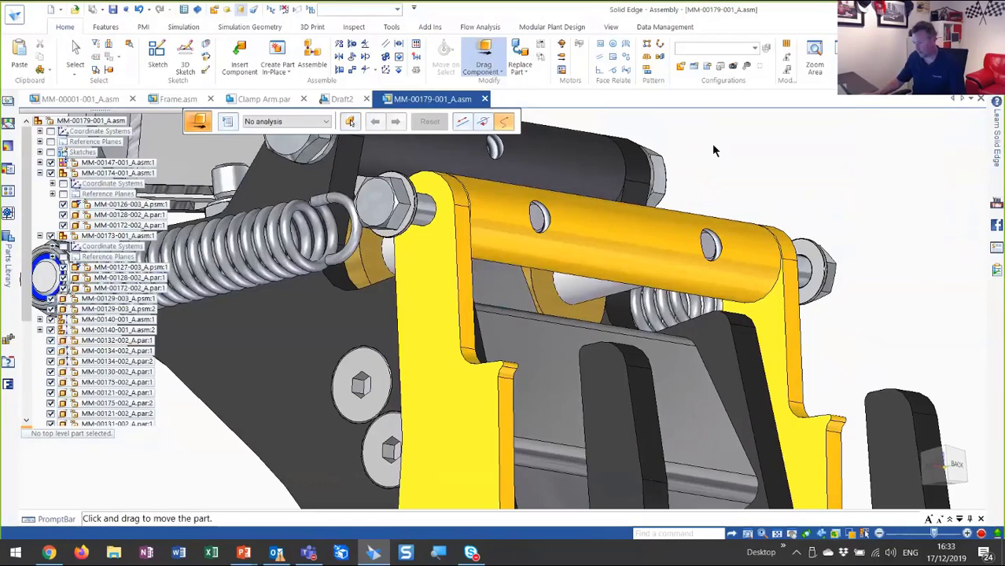
Finish moving the clamp arm, restore the standard view, and save and close the clamp assembly MM-00179-001_A.asm.
{"action": "key", "text": "Home"}
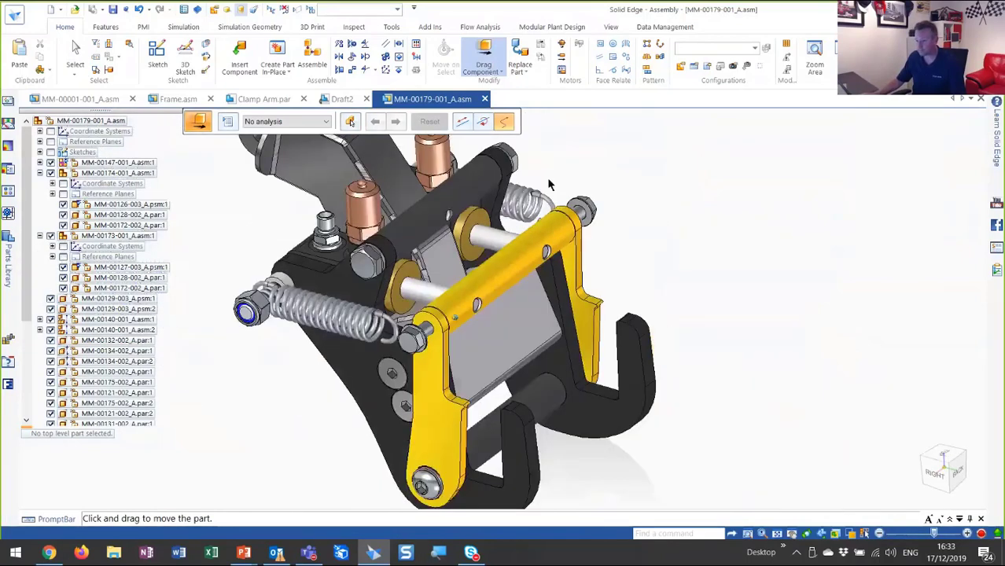
{"action": "left_click", "coordinate": [76, 50]}
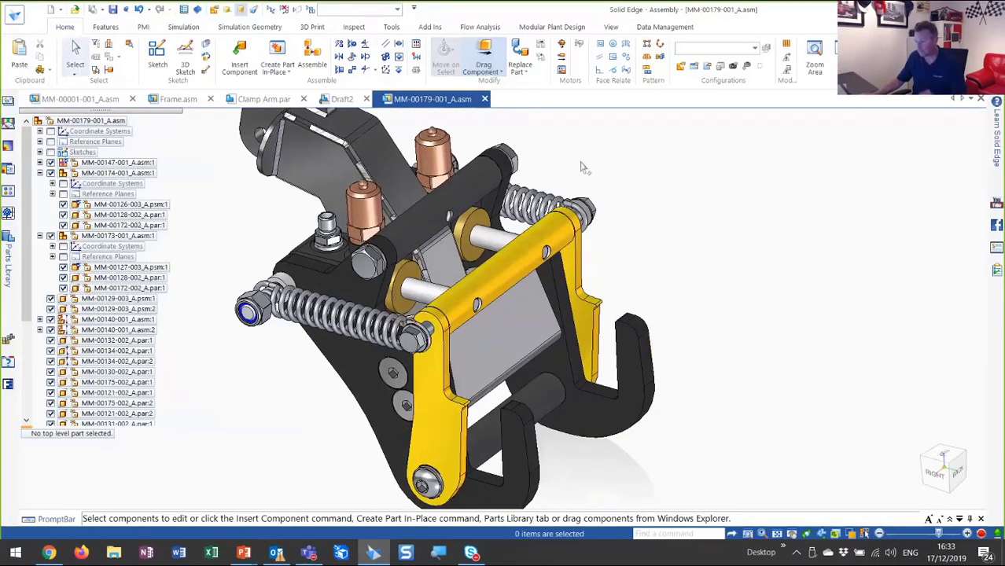
{"action": "left_click", "coordinate": [114, 9]}
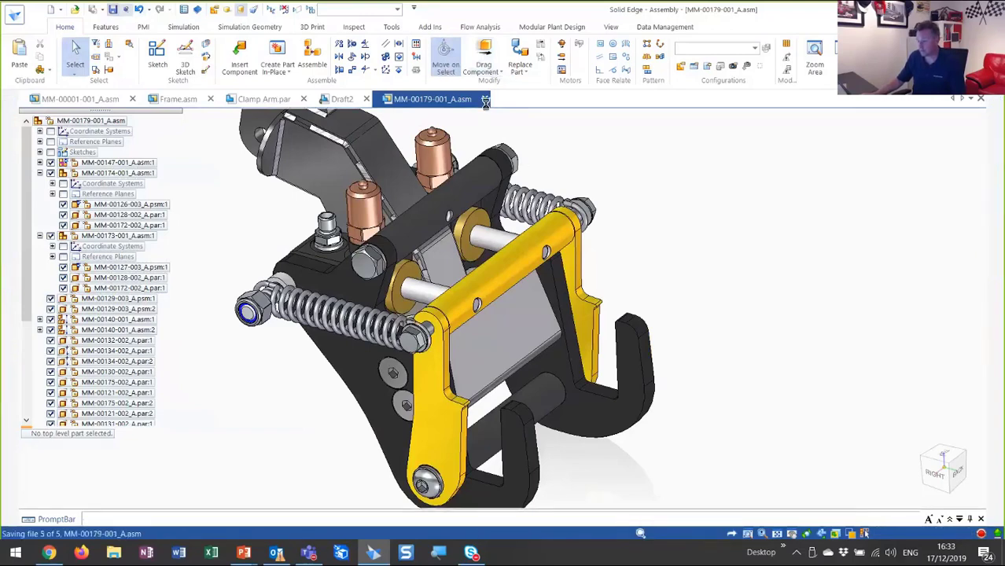
{"action": "left_click", "coordinate": [484, 99]}
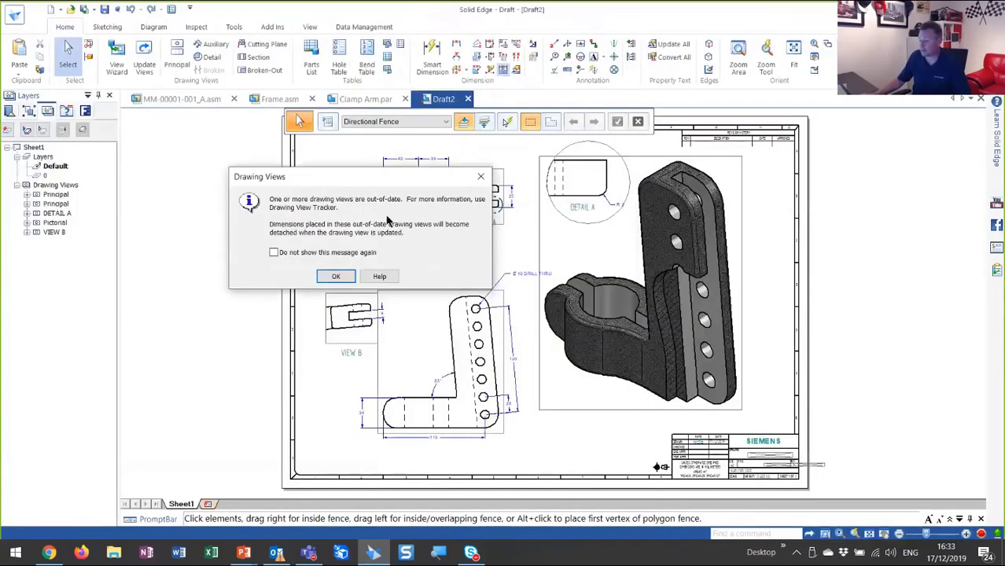
Update the out-of-date drawing views in Draft2 and locate the changed linear dimension from the Dimension Tracker.
{"action": "left_click", "coordinate": [340, 278]}
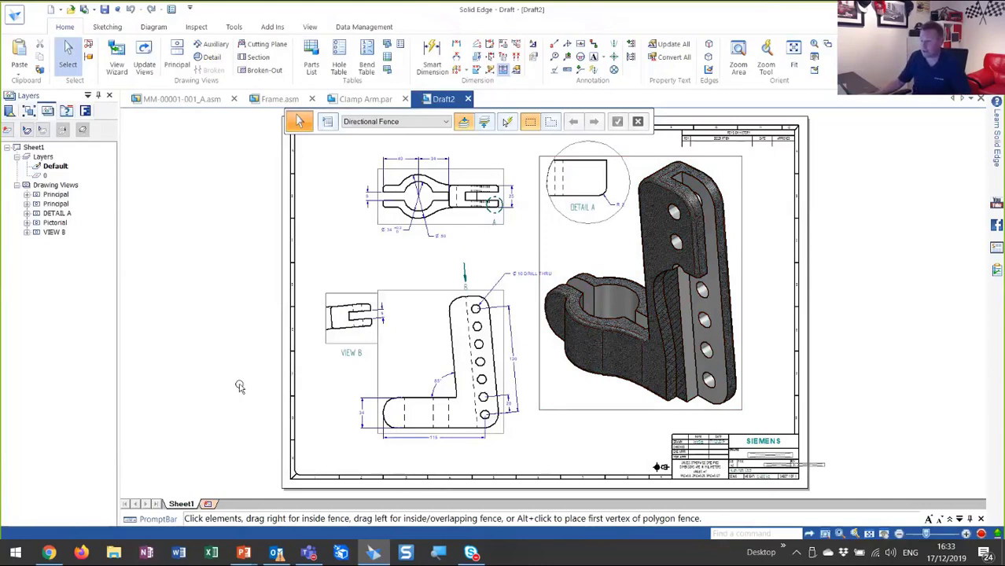
{"action": "left_click", "coordinate": [144, 63]}
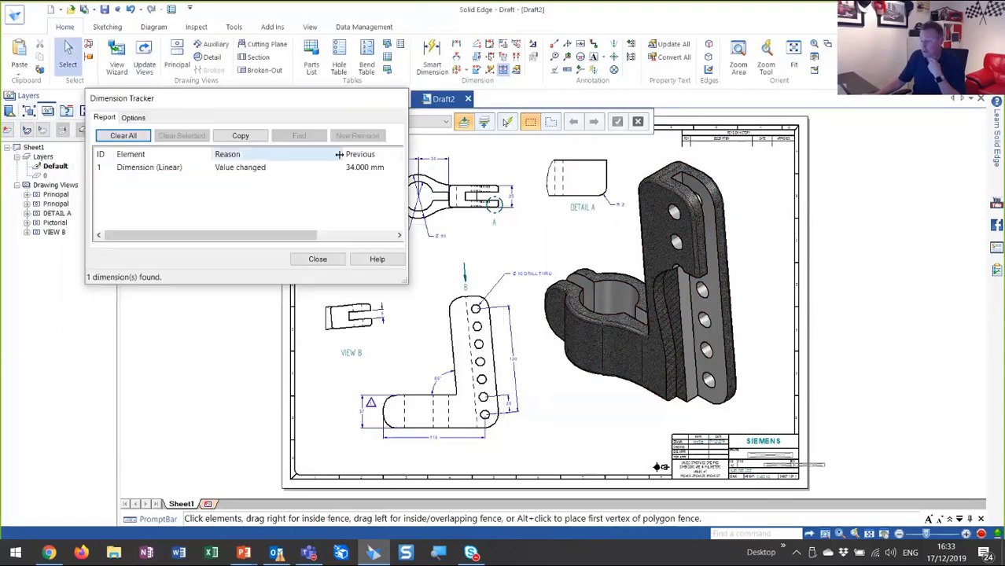
{"action": "left_click_drag", "start_coordinate": [339, 154], "coordinate": [302, 155]}
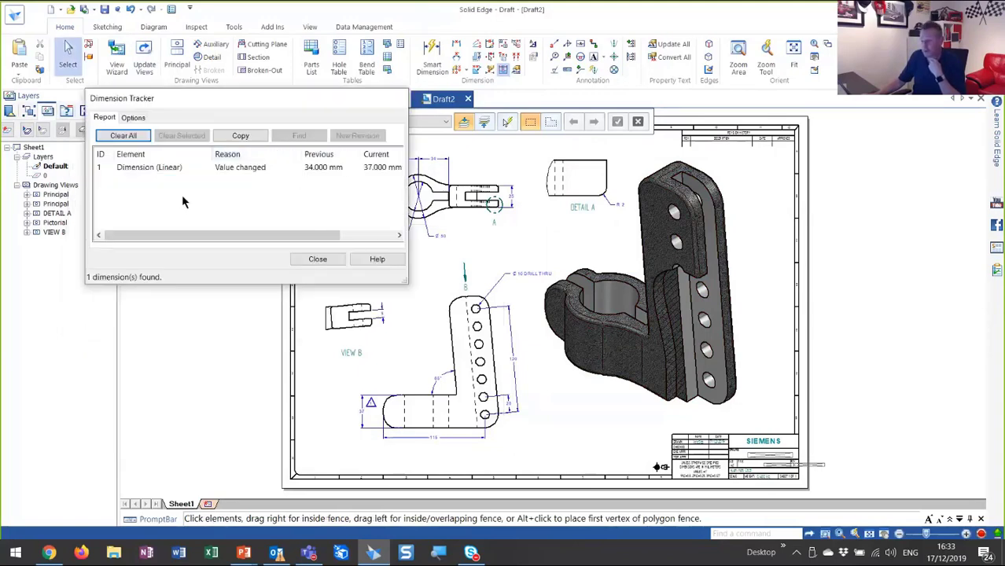
{"action": "left_click", "coordinate": [174, 167]}
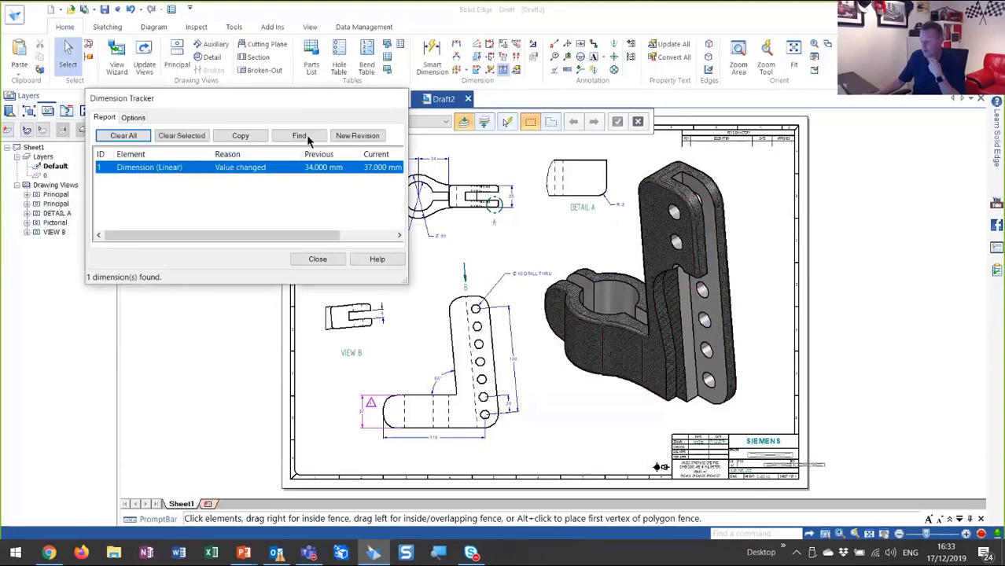
{"action": "left_click", "coordinate": [300, 135]}
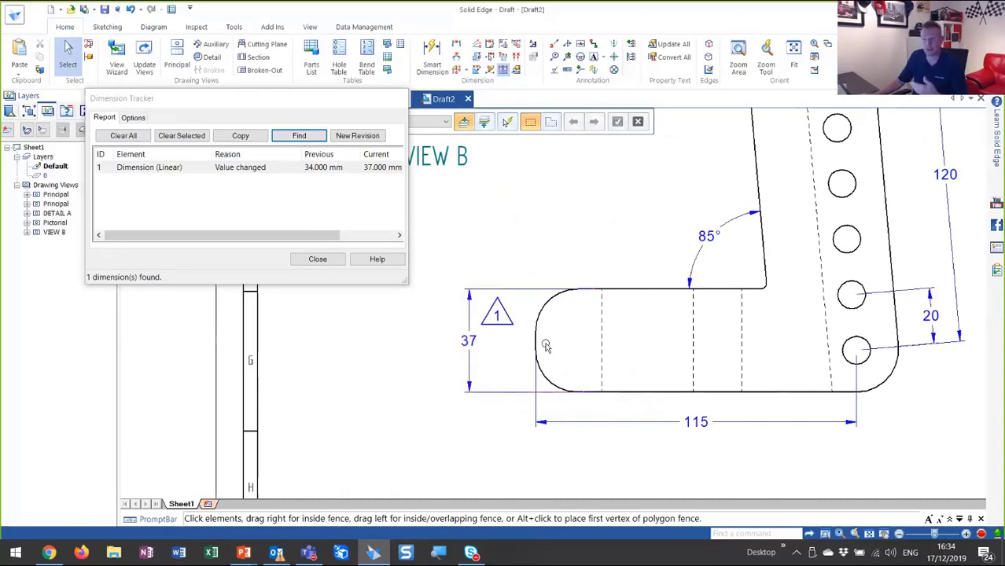
Clear all tracked dimension changes from the report and close the Dimension Tracker.
{"action": "left_click", "coordinate": [158, 171]}
{"action": "left_click", "coordinate": [137, 136]}
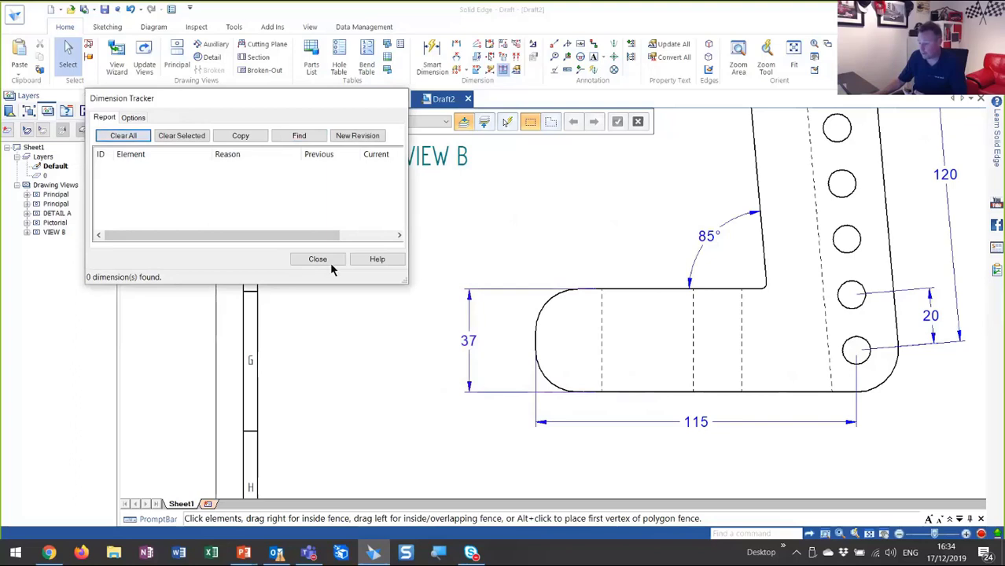
{"action": "left_click", "coordinate": [318, 259]}
Add a second sheet to the Draft2 drawing and fit it in view.
{"action": "left_click", "coordinate": [209, 504]}
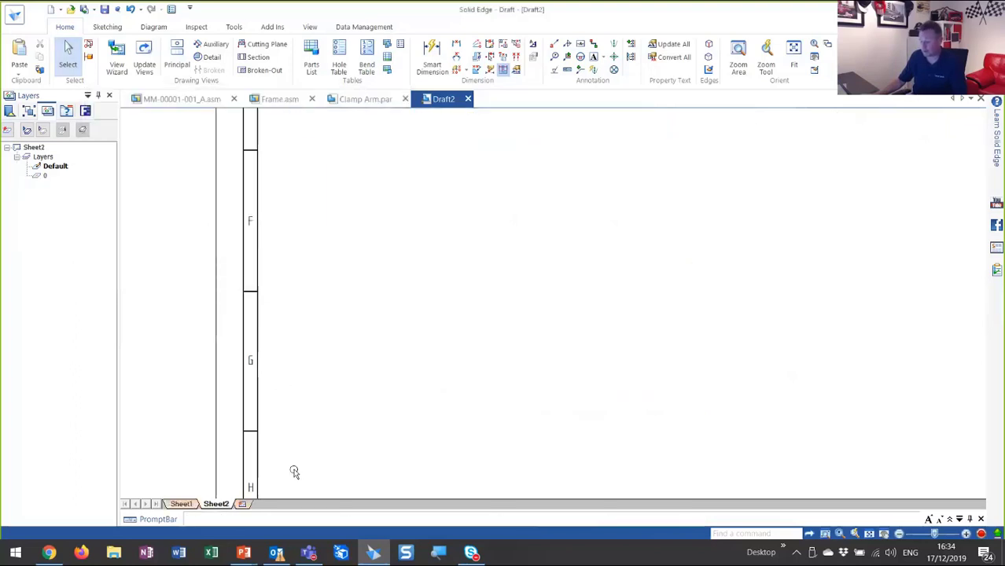
{"action": "middle_click", "coordinate": [357, 382]}
{"action": "middle_click", "coordinate": [357, 382]}
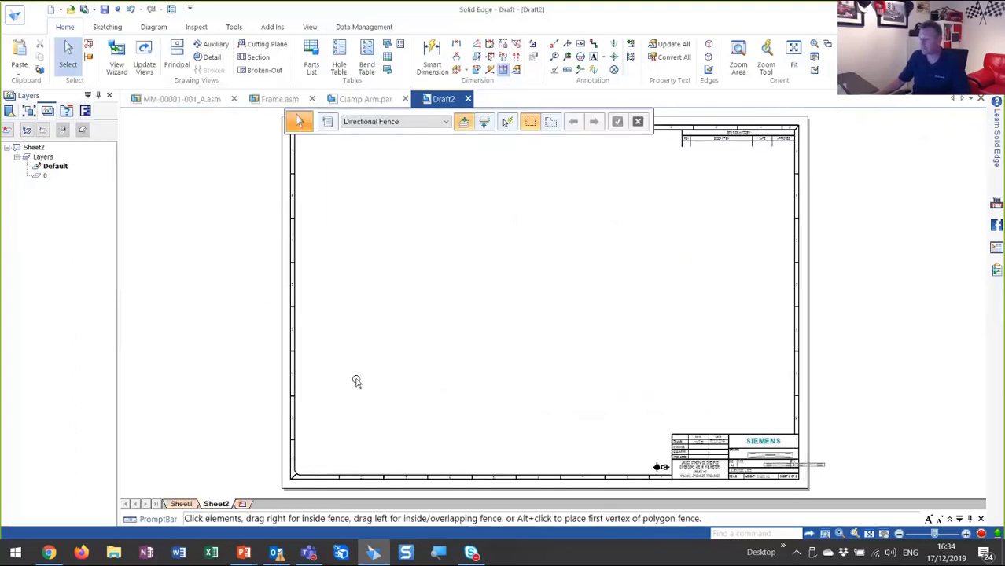
Place an exploded pictorial view of MM-00179-001_A.asm on Sheet2 at 1:2 scale, using its exploded configuration.
{"action": "left_click", "coordinate": [117, 56]}
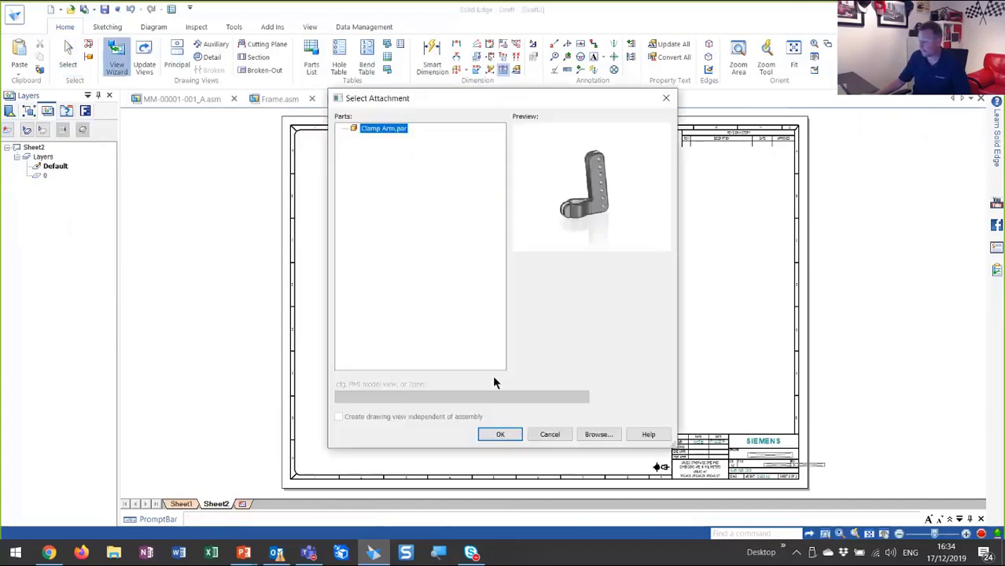
{"action": "left_click", "coordinate": [599, 431]}
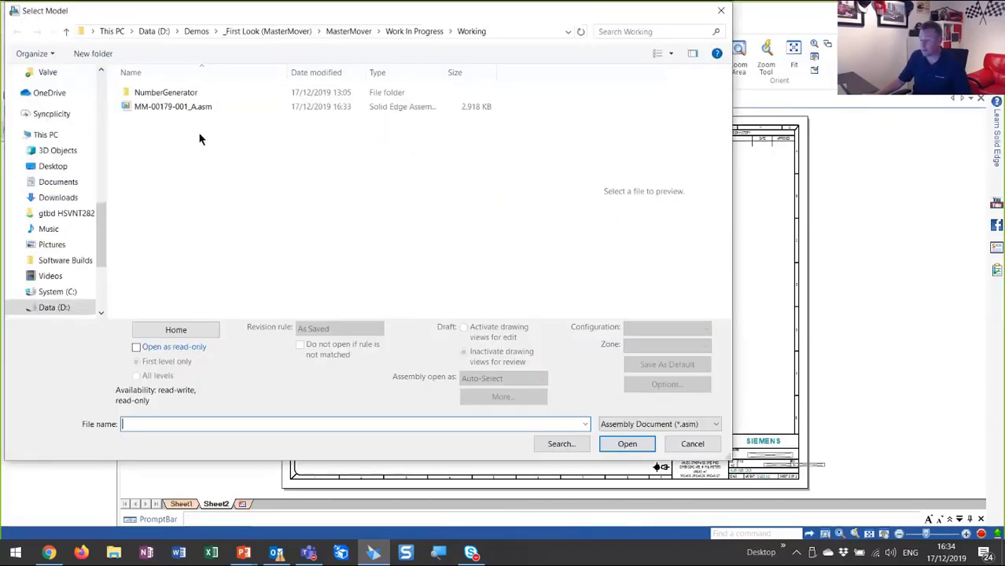
{"action": "left_click", "coordinate": [197, 106]}
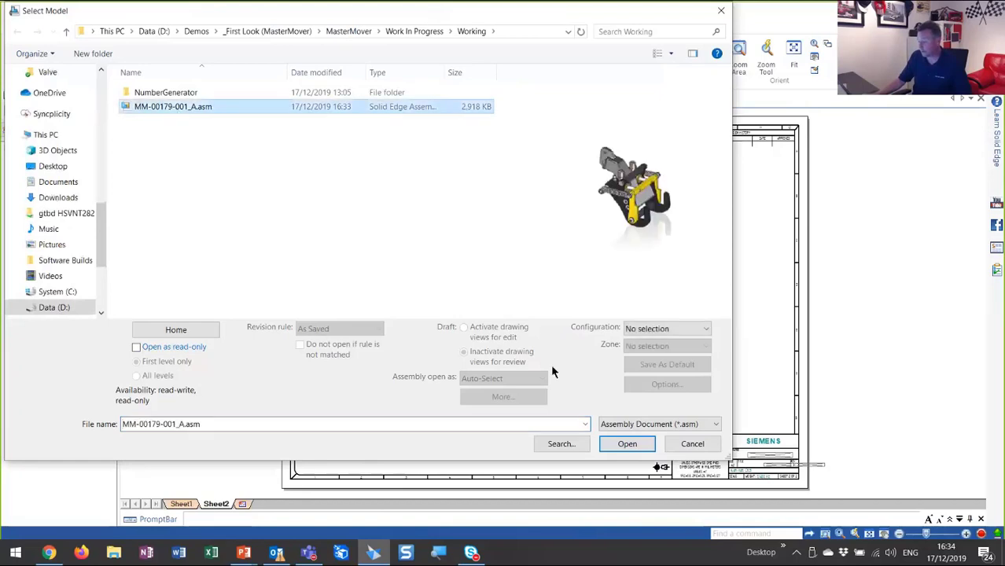
{"action": "left_click", "coordinate": [674, 329]}
{"action": "left_click", "coordinate": [660, 344]}
{"action": "left_click", "coordinate": [639, 444]}
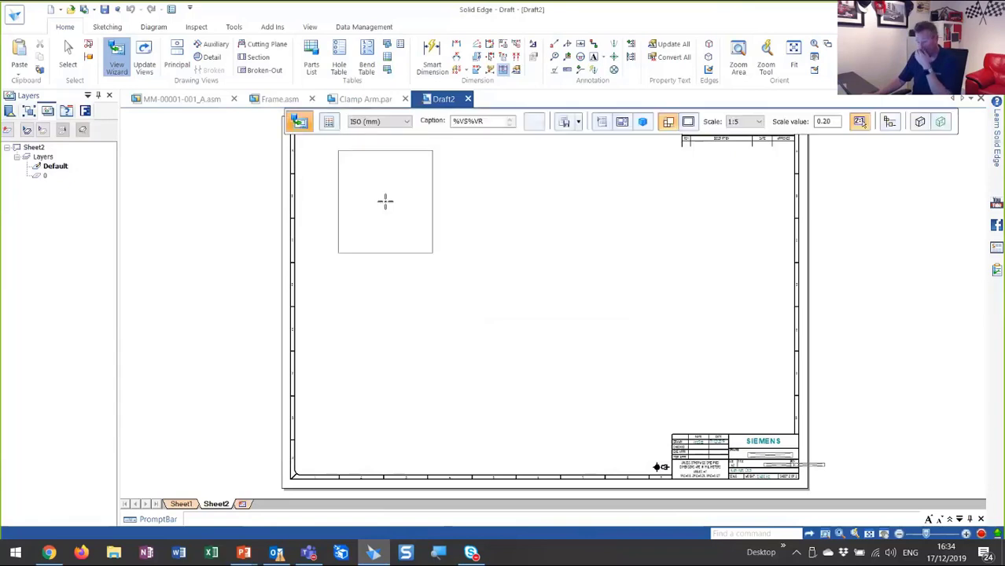
{"action": "scroll", "coordinate": [536, 241], "scroll_direction": "up", "scroll_amount": 1}
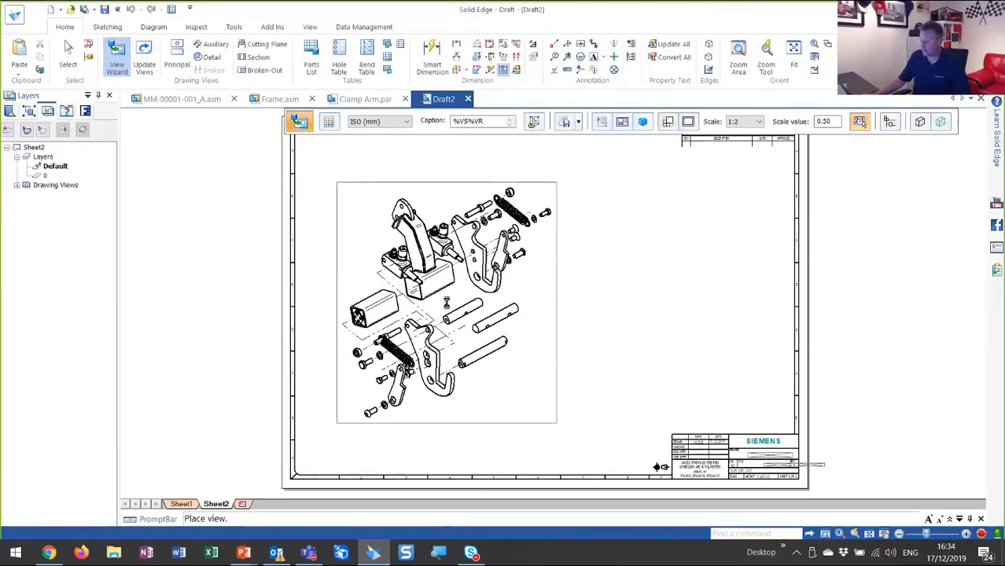
{"action": "left_click", "coordinate": [446, 301]}
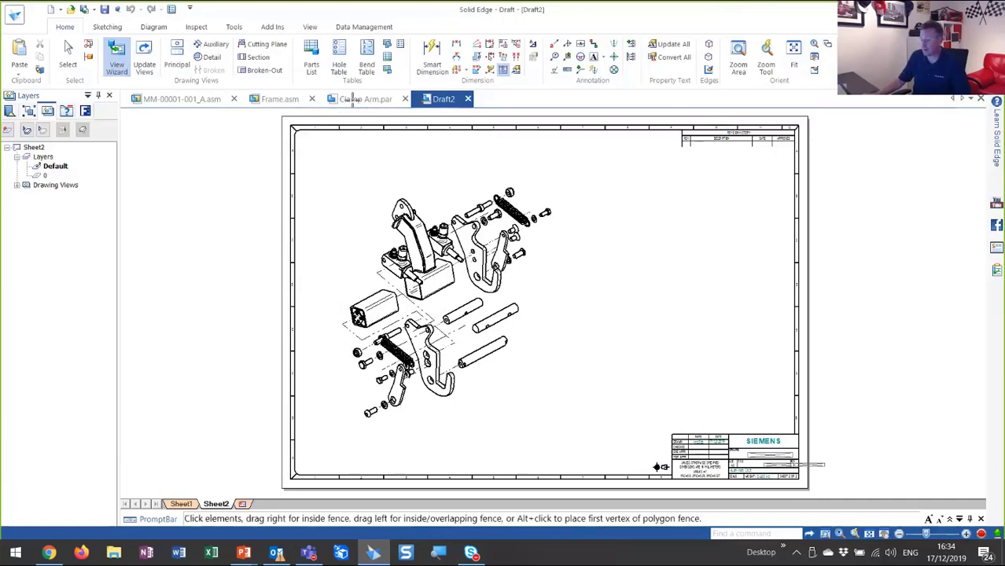
Add an MM STANDARD parts list with automatic balloons for the exploded view, beside it under the revision history.
{"action": "left_click", "coordinate": [313, 66]}
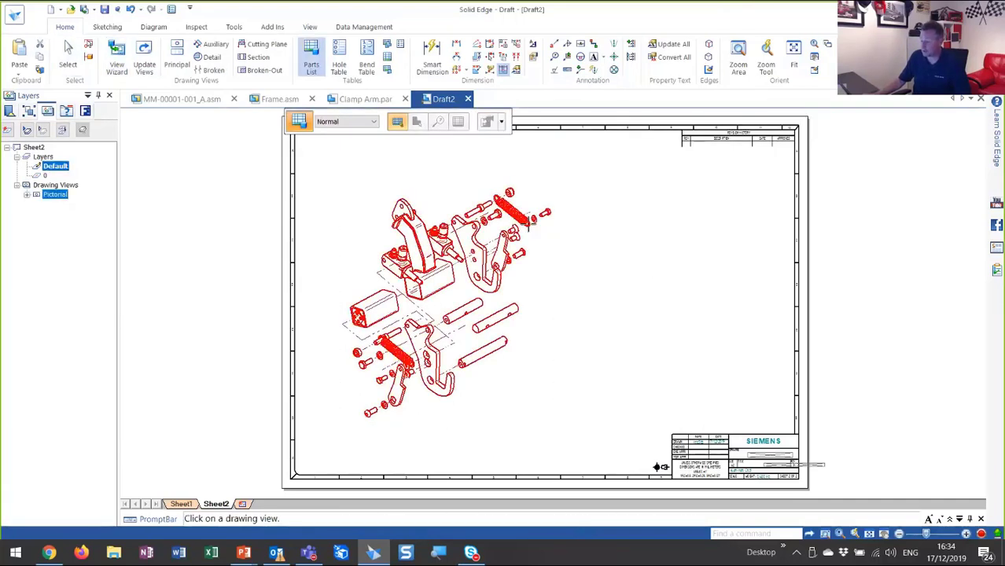
{"action": "left_click", "coordinate": [565, 221]}
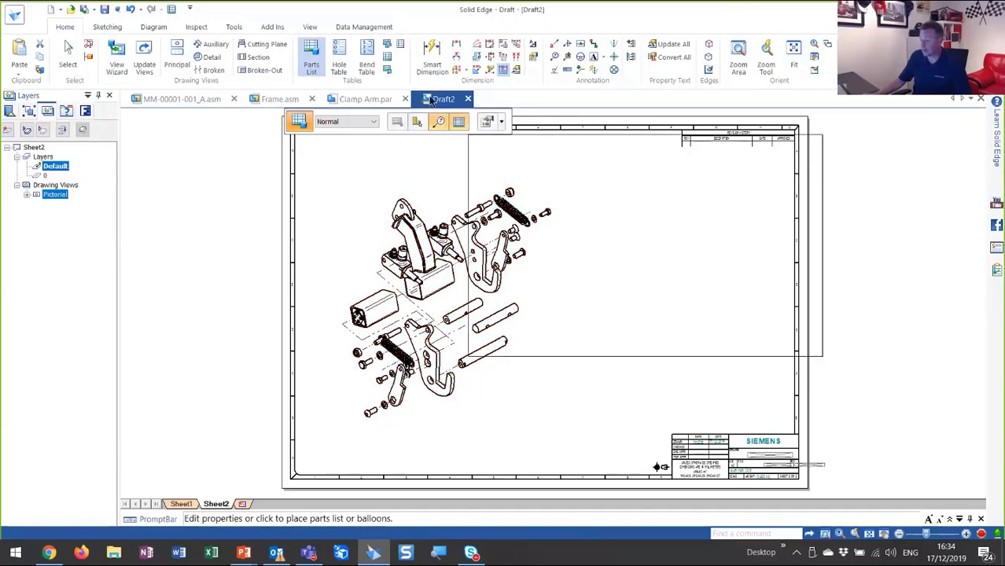
{"action": "left_click", "coordinate": [501, 122]}
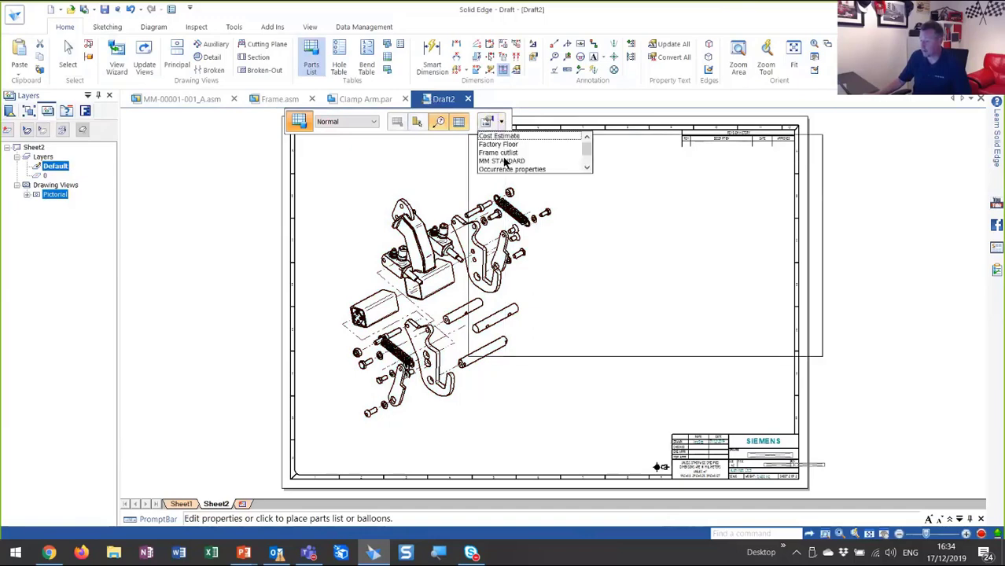
{"action": "left_click", "coordinate": [504, 161]}
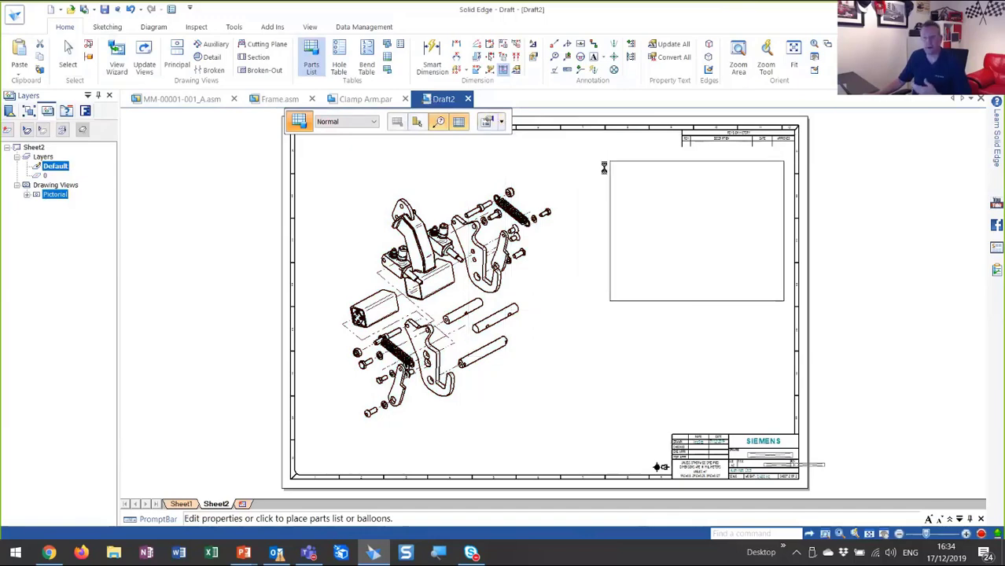
{"action": "left_click", "coordinate": [604, 168]}
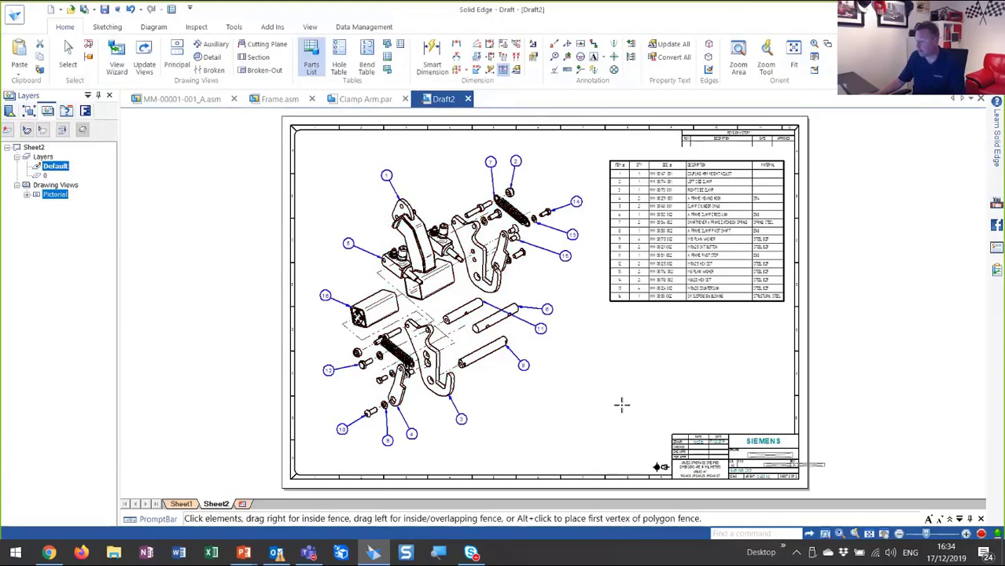
{"action": "key", "text": "Escape"}
Examine the parts list and balloons on Sheet2, and the Clamp Arm's place in the main assembly MM-00001-001_A.asm.
{"action": "scroll", "coordinate": [829, 269], "scroll_direction": "up", "scroll_amount": 8}
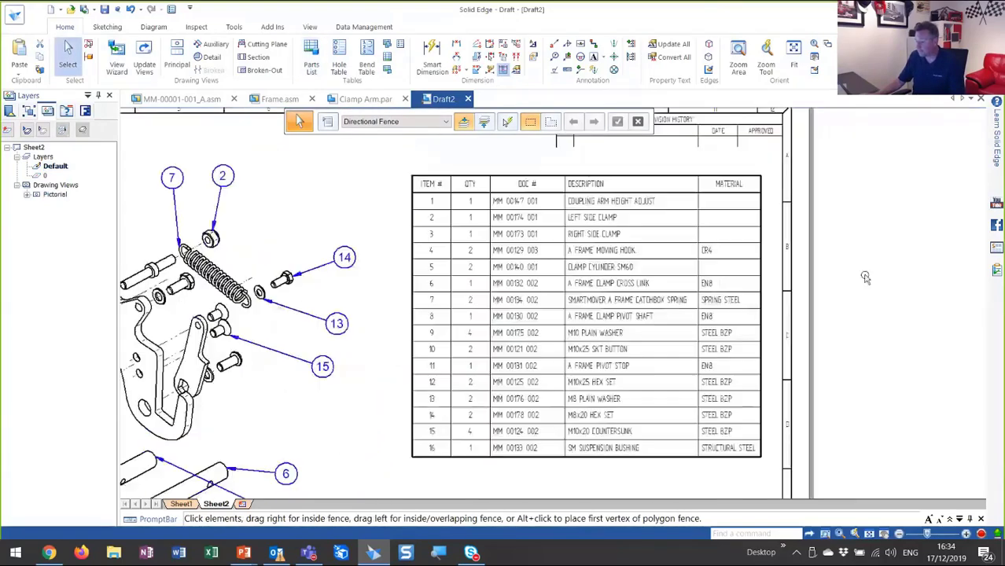
{"action": "scroll", "coordinate": [835, 273], "scroll_direction": "down", "scroll_amount": 1}
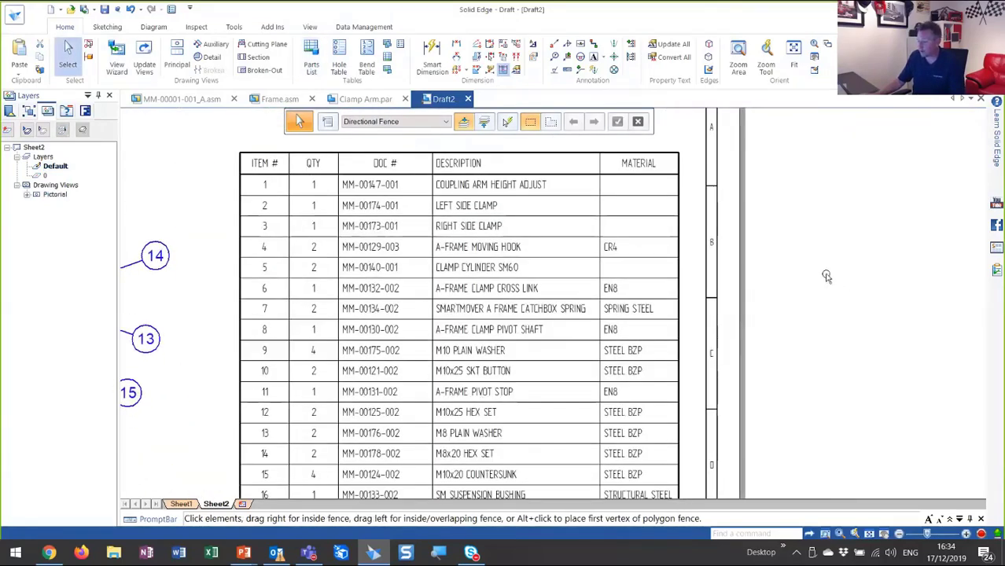
{"action": "scroll", "coordinate": [640, 322], "scroll_direction": "down", "scroll_amount": 5}
{"action": "mouse_move", "coordinate": [168, 191]}
{"action": "middle_mouse_down"}
{"action": "mouse_move", "coordinate": [297, 175]}
{"action": "mouse_move", "coordinate": [337, 153]}
{"action": "middle_mouse_up"}
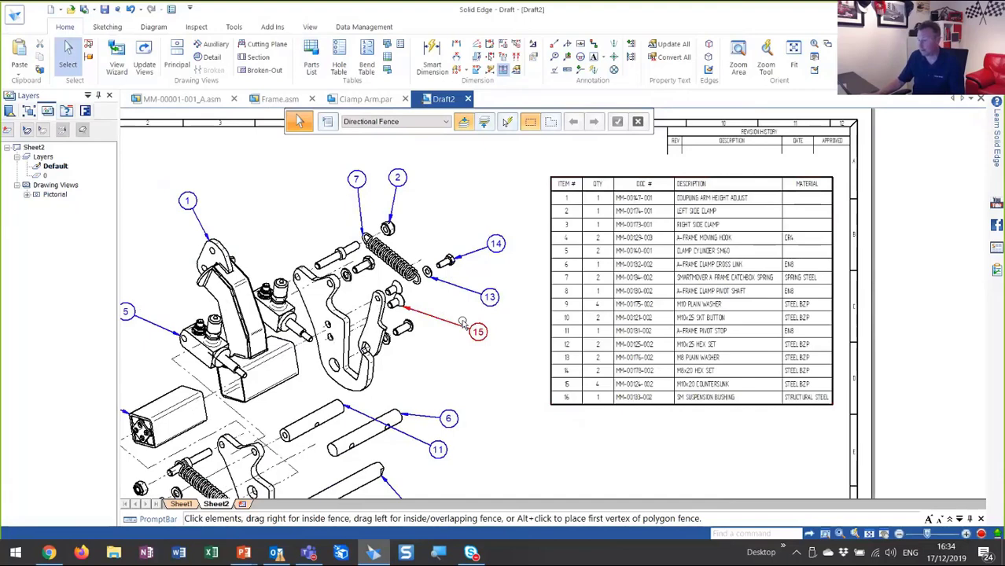
{"action": "key", "text": "ctrl+f"}
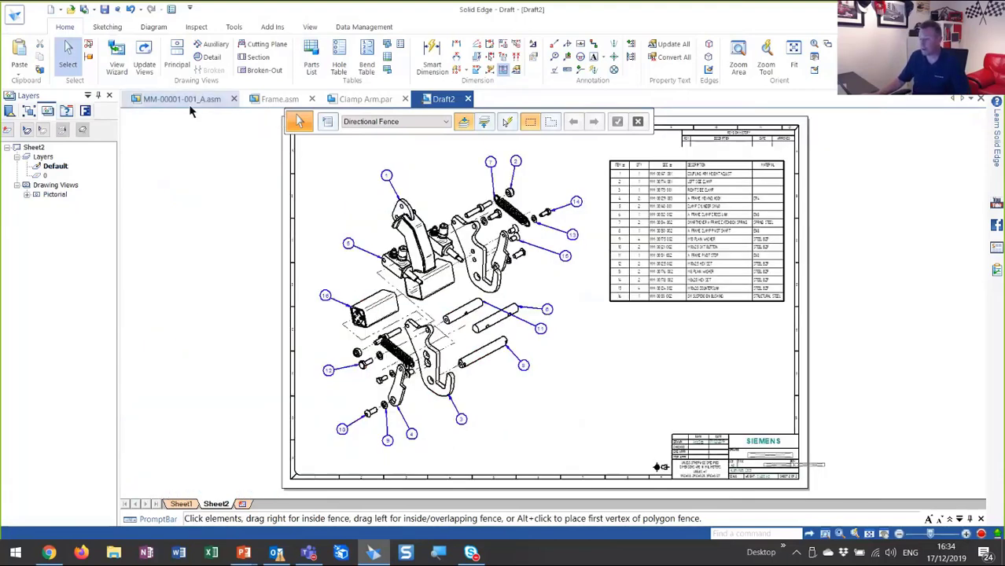
{"action": "key", "text": "ctrl+Tab"}
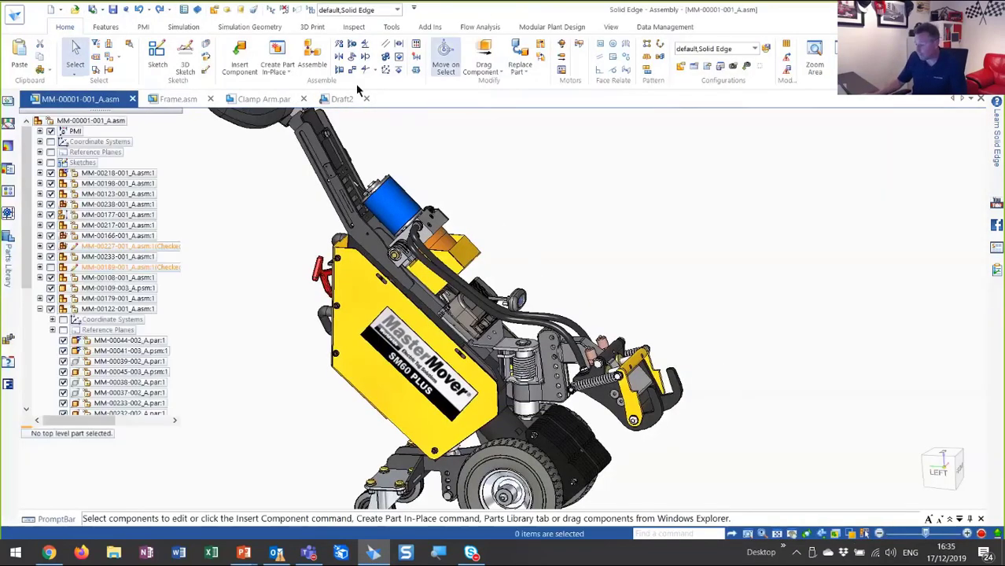
{"action": "scroll", "coordinate": [840, 428], "scroll_direction": "up", "scroll_amount": 4}
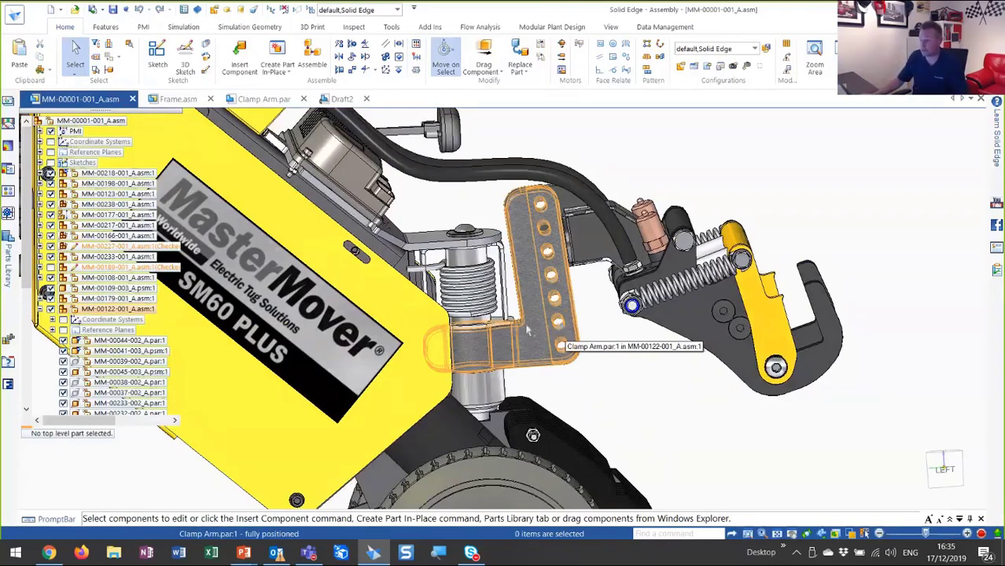
Create a Linear Static simulation study with a Tetrahedral mesh for Clamp Arm.par, seen from the front.
{"action": "left_click", "coordinate": [244, 99]}
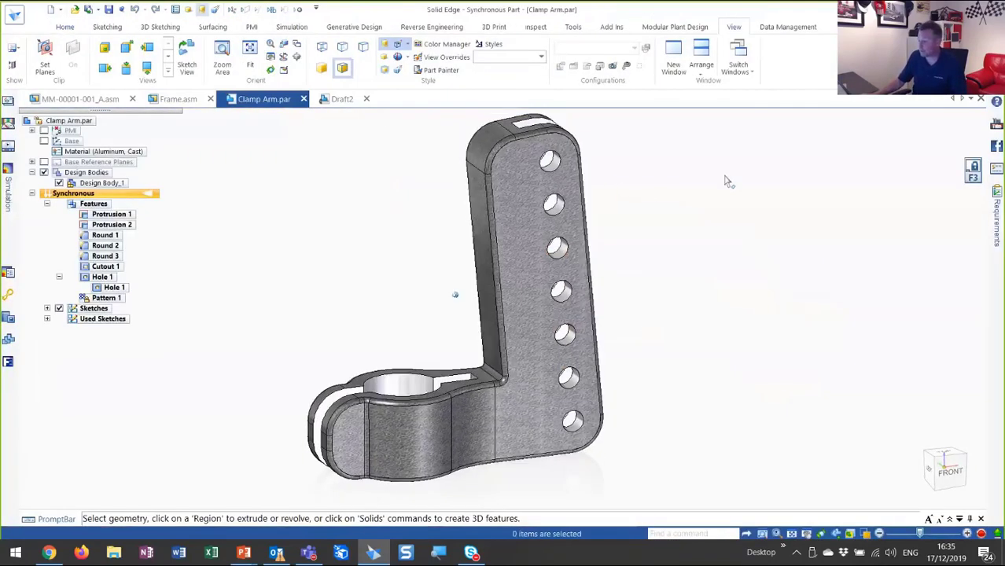
{"action": "left_click", "coordinate": [292, 27]}
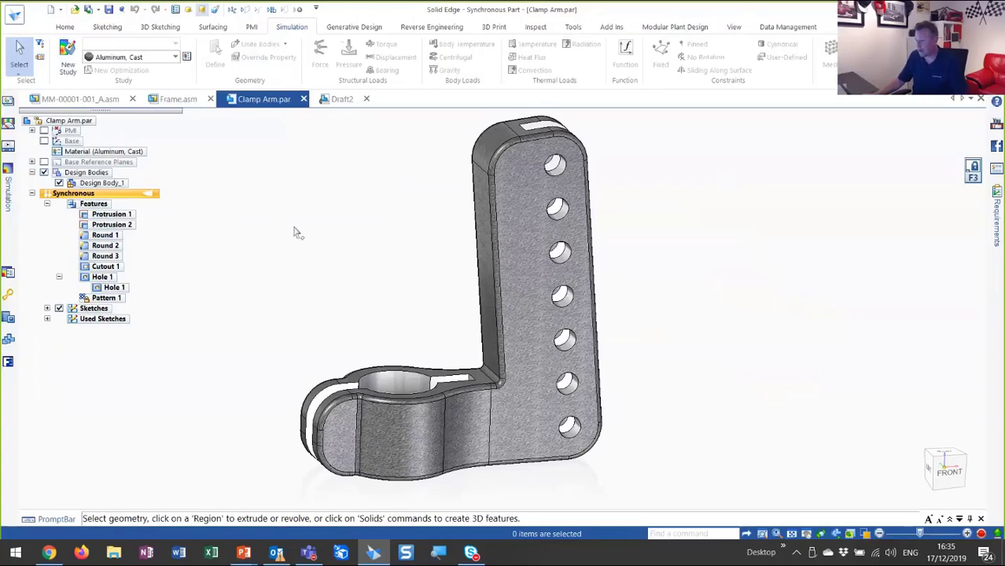
{"action": "key", "text": "ctrl+f"}
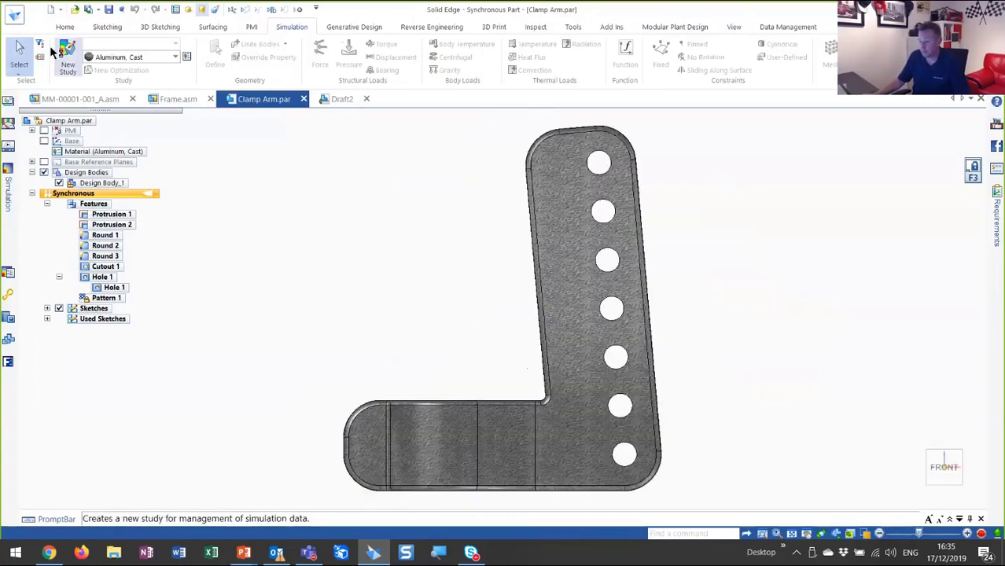
{"action": "left_click", "coordinate": [74, 57]}
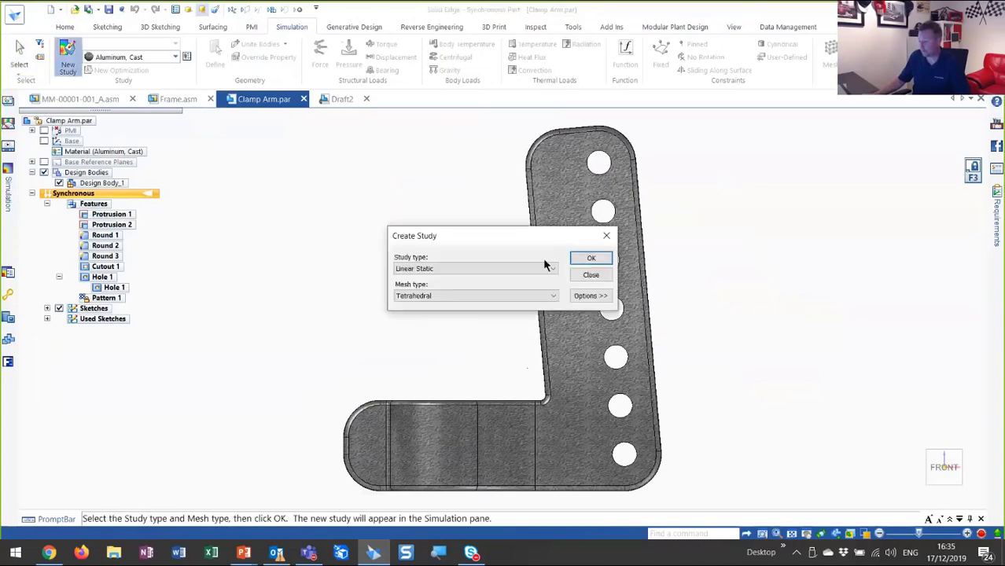
{"action": "left_click", "coordinate": [590, 260]}
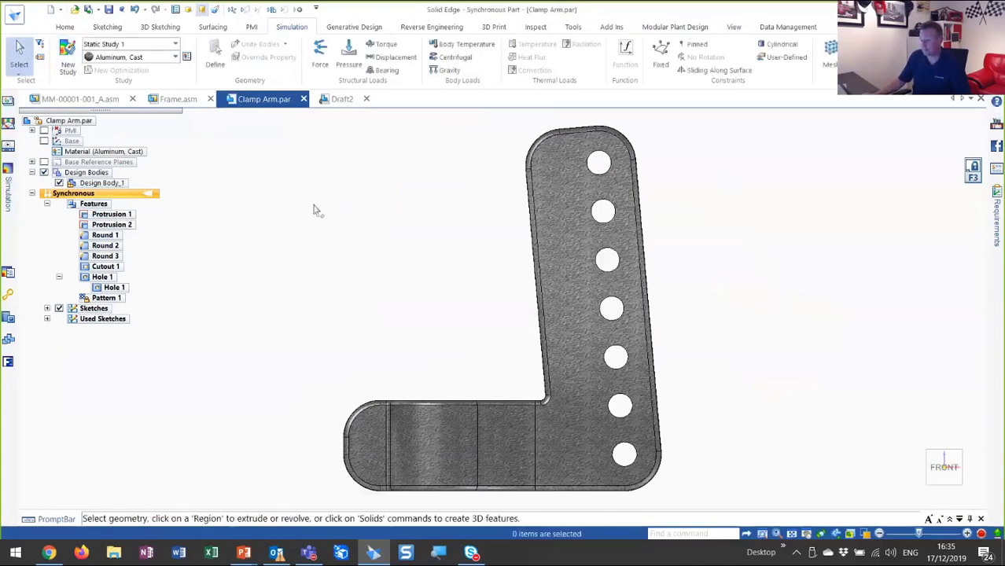
Apply a 150 N force to the first and third holes from the arm's top, directed square to its long narrow side.
{"action": "left_click", "coordinate": [321, 63]}
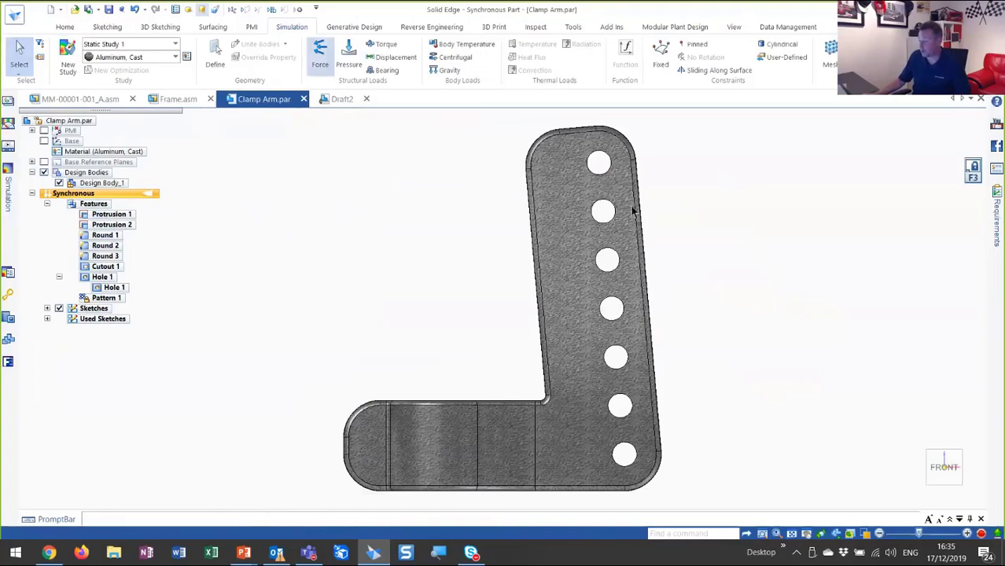
{"action": "left_click", "coordinate": [601, 162]}
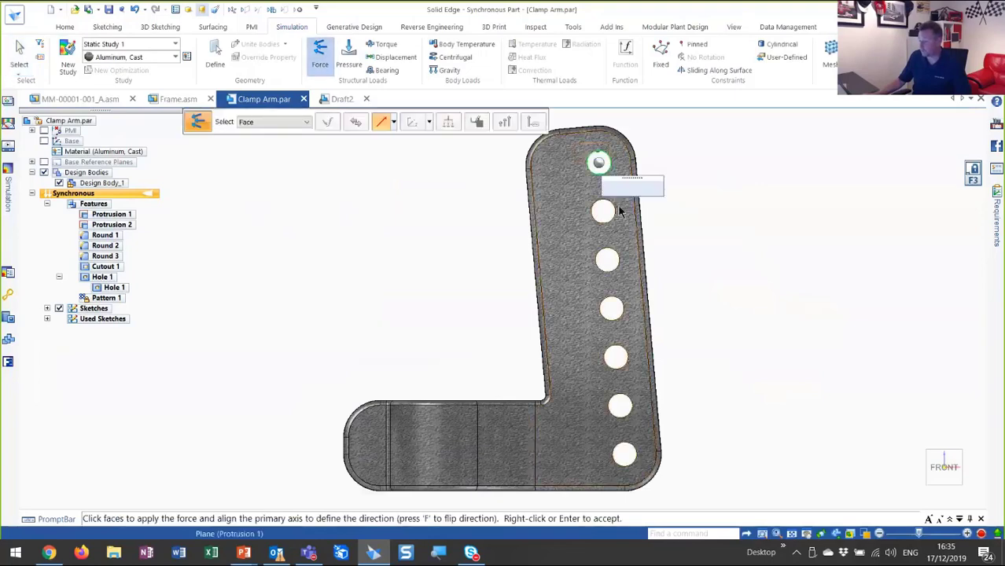
{"action": "left_click", "coordinate": [627, 278]}
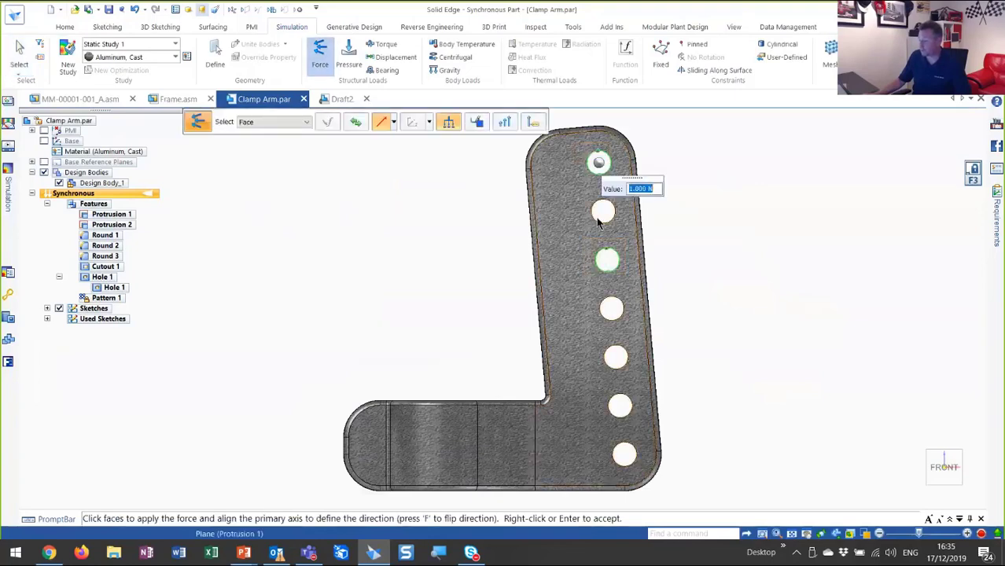
{"action": "type", "text": "150"}
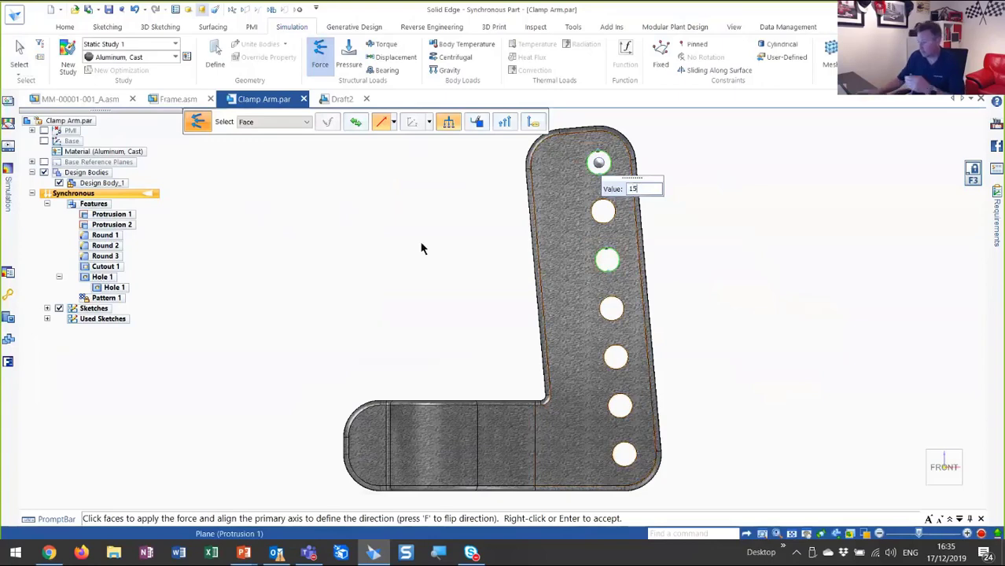
{"action": "key", "text": "Return"}
{"action": "middle_click_drag", "start_coordinate": [765, 289], "coordinate": [481, 204]}
{"action": "left_click", "coordinate": [550, 203]}
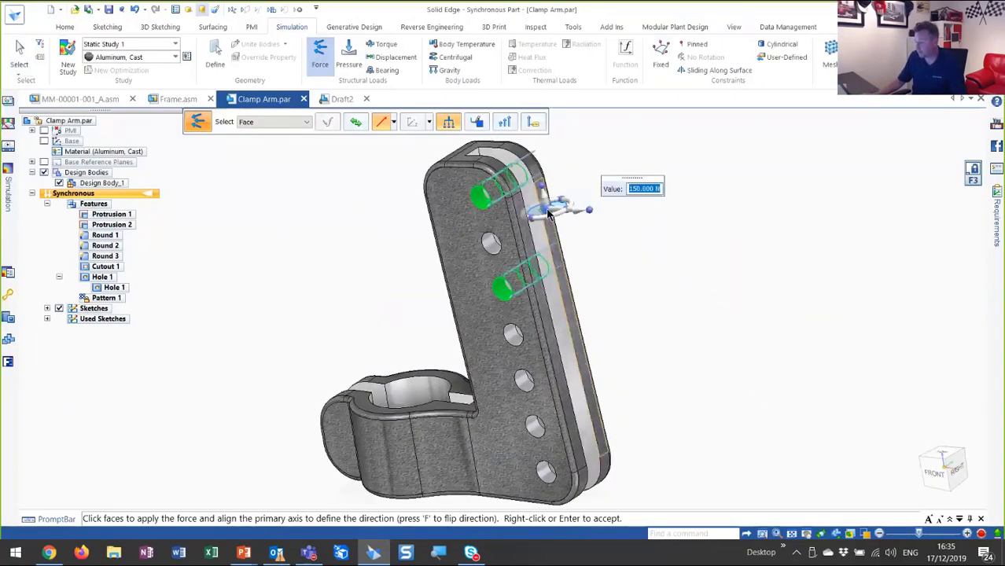
{"action": "right_click", "coordinate": [638, 257]}
{"action": "left_click", "coordinate": [635, 263]}
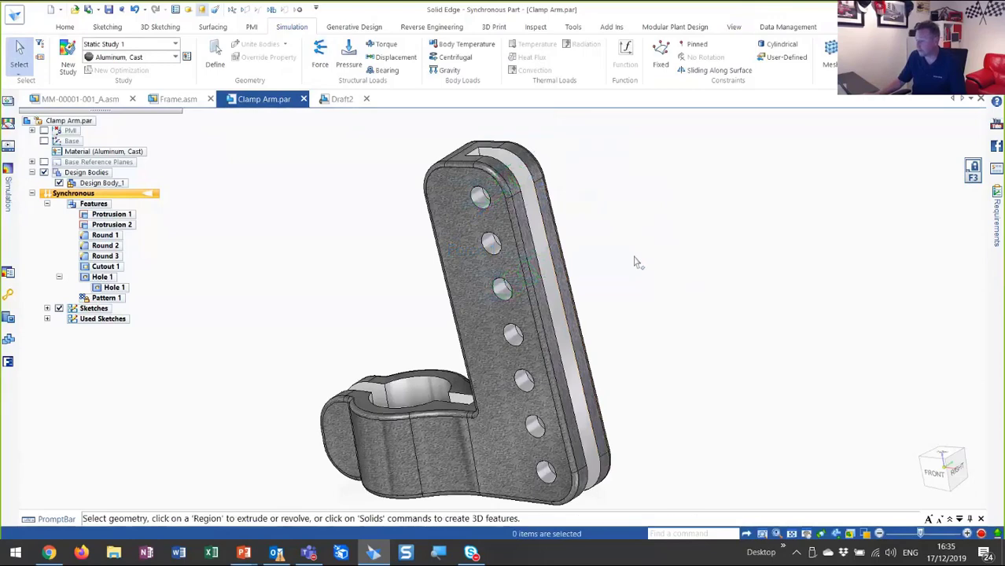
Apply a Fixed constraint to the inside of the clamp bore and solve Static Study 1.
{"action": "middle_click_drag", "start_coordinate": [635, 263], "coordinate": [666, 265]}
{"action": "left_click", "coordinate": [662, 57]}
{"action": "scroll", "coordinate": [409, 393], "scroll_direction": "up", "scroll_amount": 2}
{"action": "middle_click_drag", "start_coordinate": [401, 378], "coordinate": [417, 464]}
{"action": "middle_click_drag", "start_coordinate": [438, 269], "coordinate": [746, 154]}
{"action": "left_click", "coordinate": [410, 337]}
{"action": "right_click", "coordinate": [745, 157]}
{"action": "left_click", "coordinate": [904, 55]}
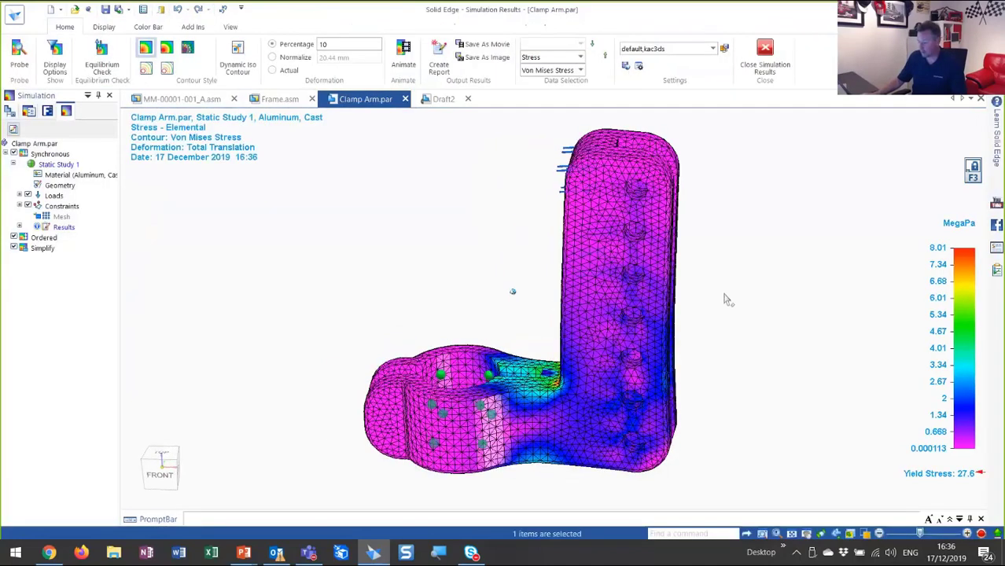
Examine the Von Mises stress around the inner corner of the arm and animate the deformation.
{"action": "middle_click_drag", "start_coordinate": [725, 299], "coordinate": [522, 328]}
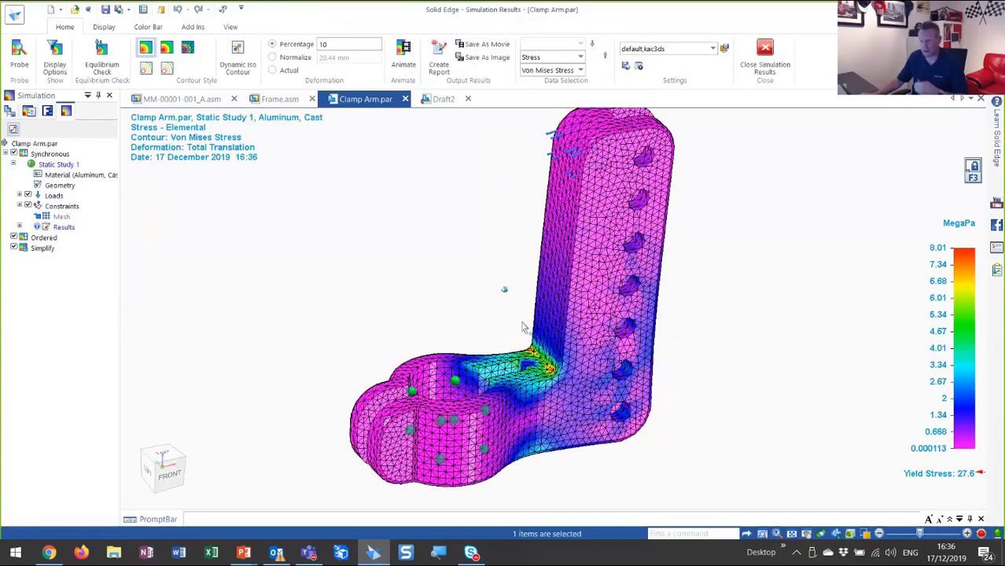
{"action": "scroll", "coordinate": [524, 328], "scroll_direction": "up", "scroll_amount": 1}
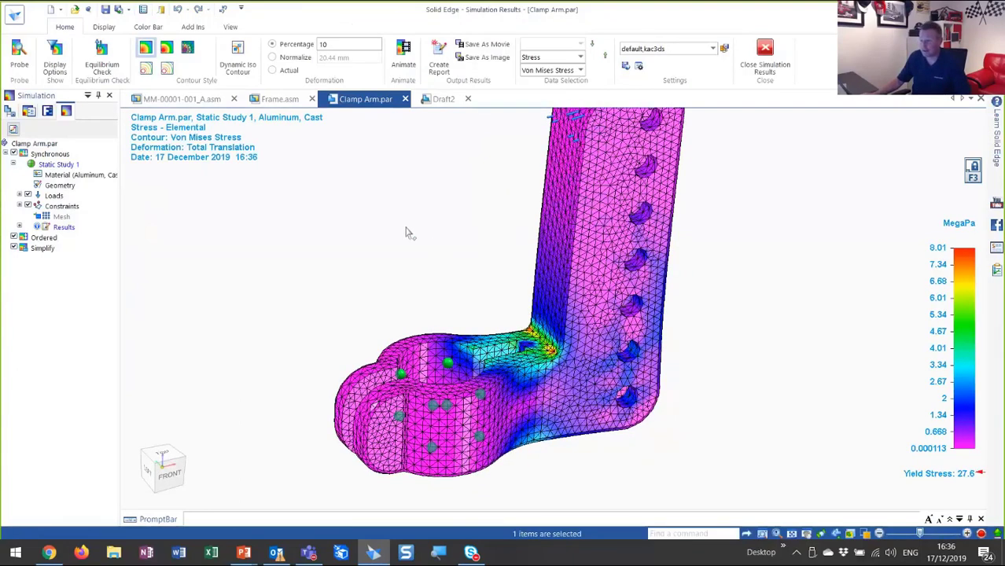
{"action": "left_click", "coordinate": [405, 47]}
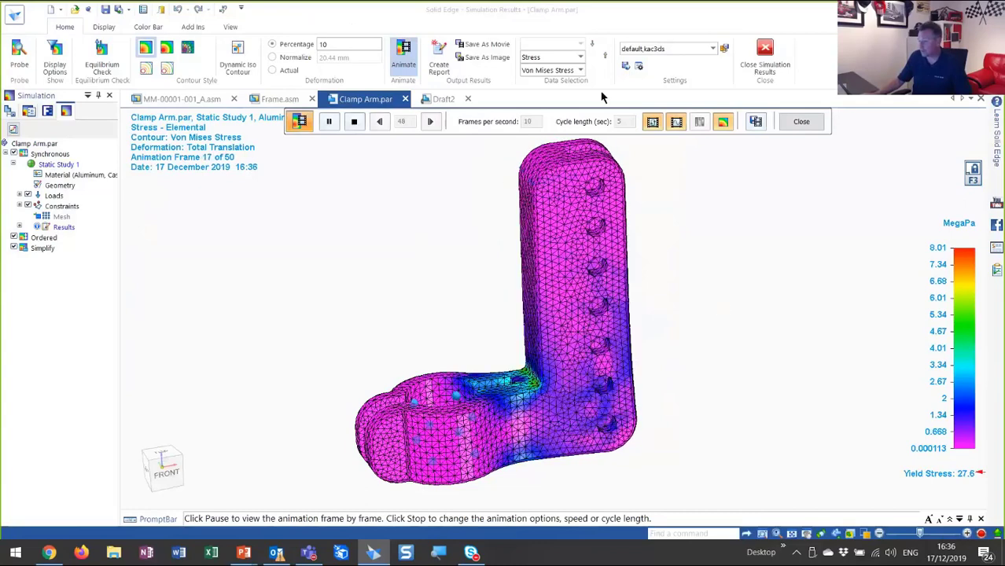
Show the Displacement result as Total Translation for the clamp arm.
{"action": "left_click", "coordinate": [580, 58]}
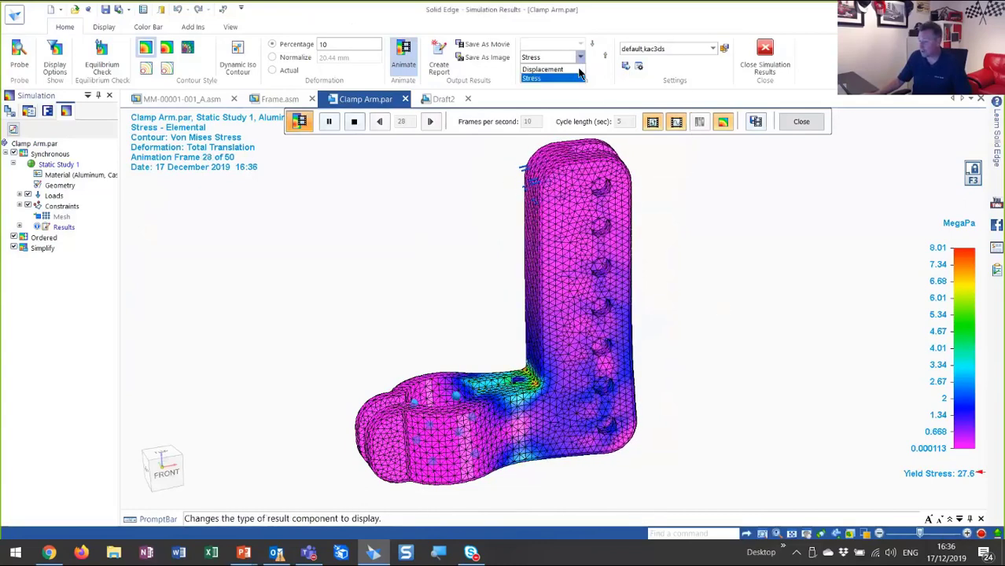
{"action": "left_click", "coordinate": [578, 69]}
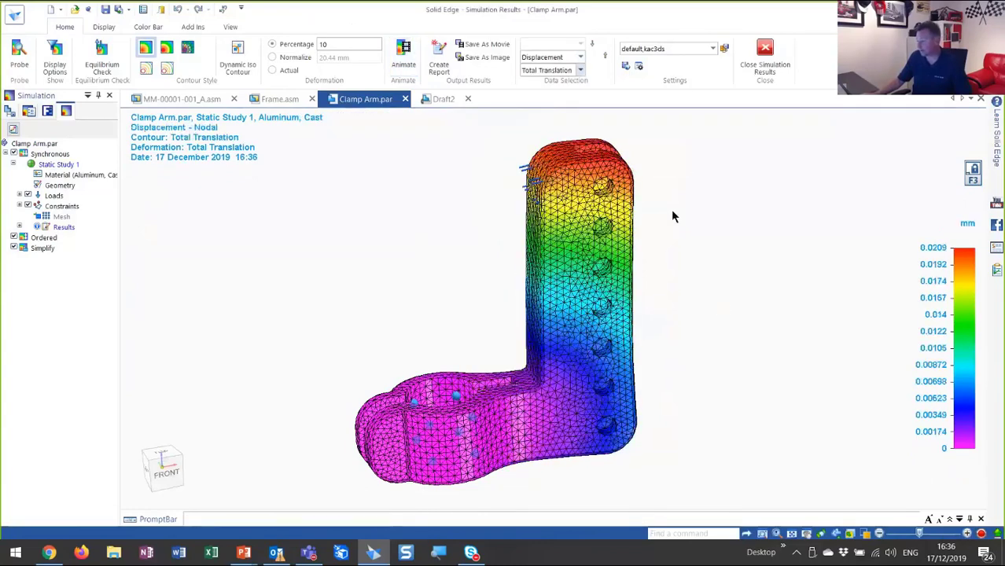
{"action": "left_click", "coordinate": [629, 163]}
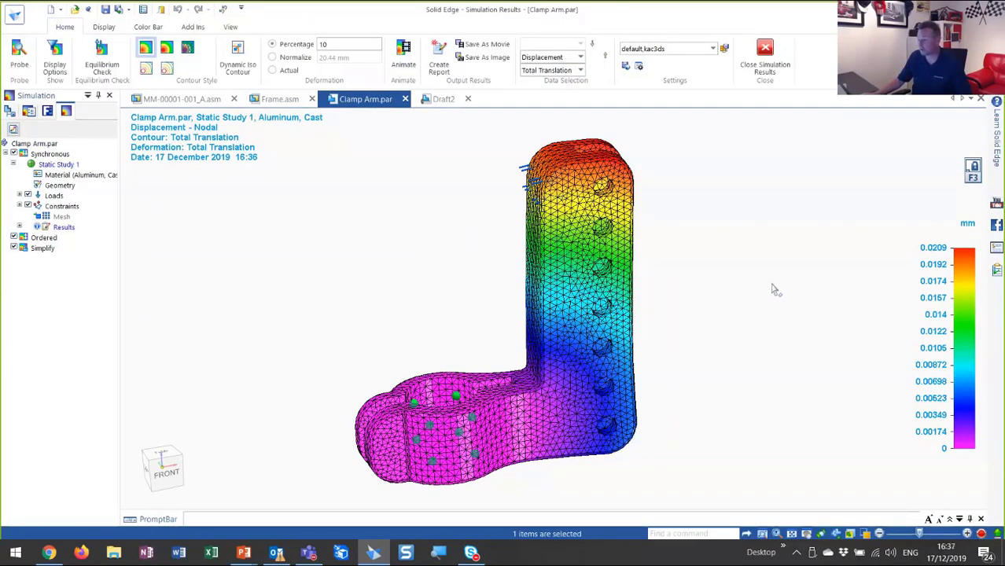
Show the stress result as Factor of Safety and turn on the minimum value marker.
{"action": "left_click", "coordinate": [581, 60]}
{"action": "left_click", "coordinate": [550, 79]}
{"action": "left_click", "coordinate": [580, 70]}
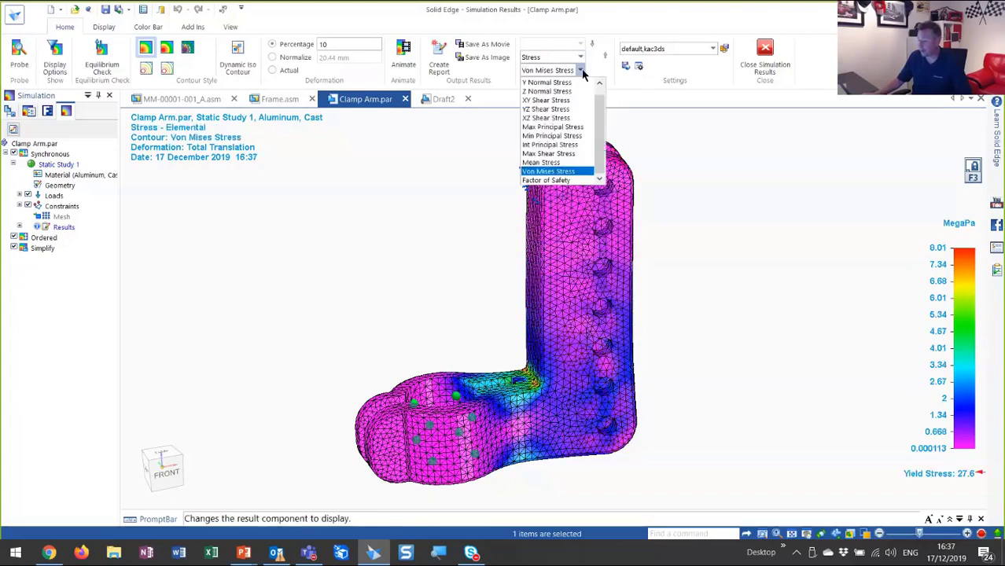
{"action": "left_click", "coordinate": [551, 178]}
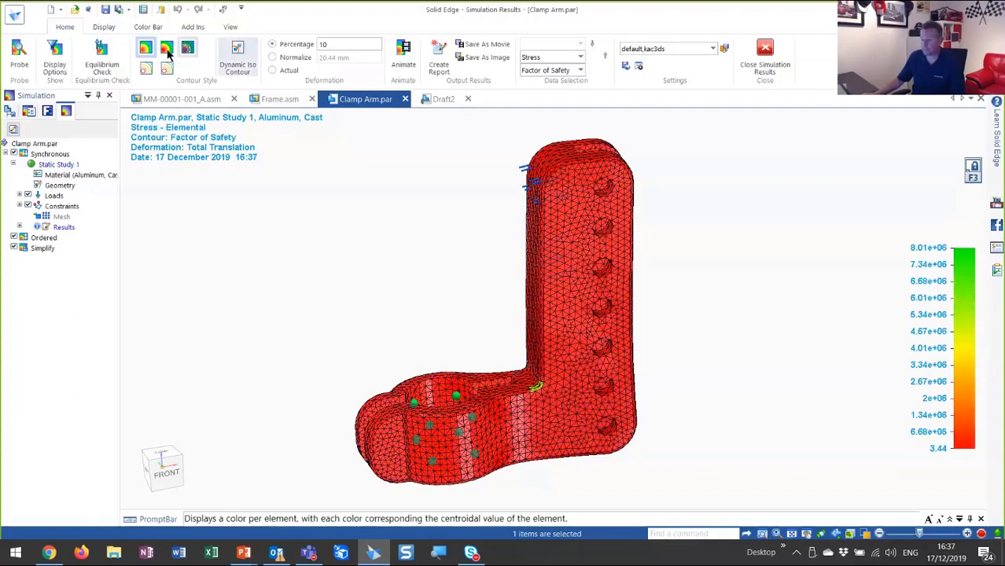
{"action": "left_click", "coordinate": [148, 27]}
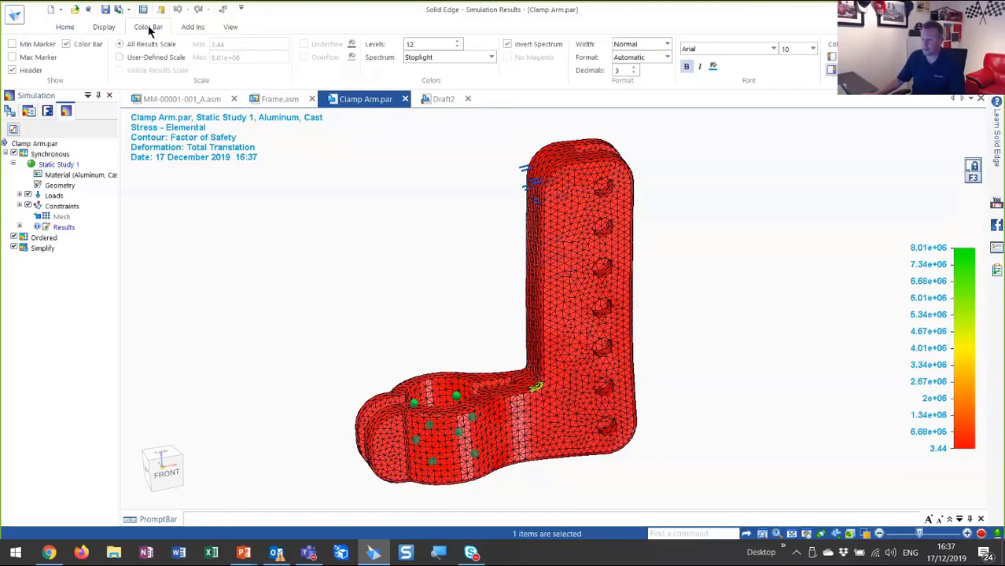
{"action": "left_click", "coordinate": [13, 44]}
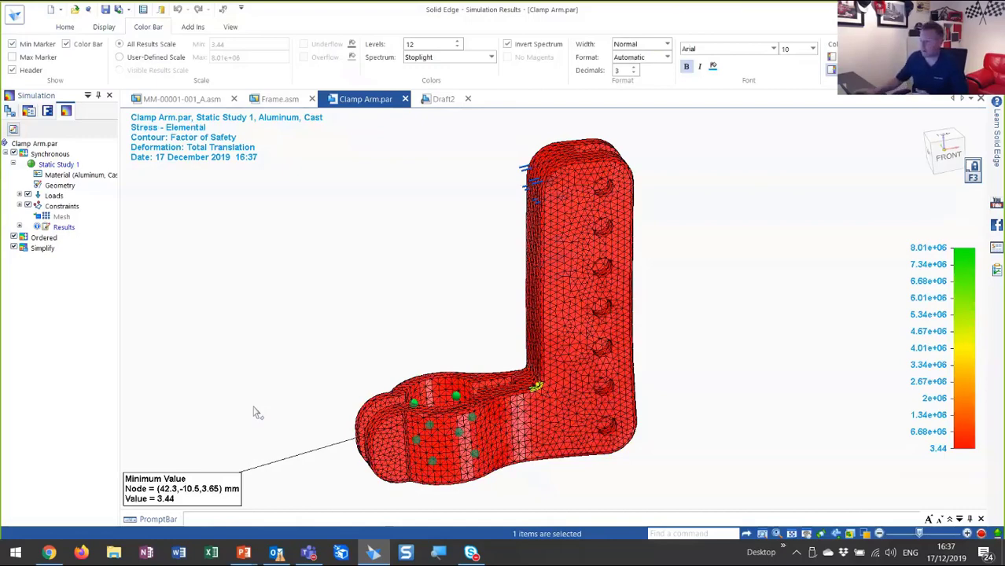
Set the stress plot to Von Mises Stress and create a webpage report titled Simulation Report.
{"action": "left_click", "coordinate": [64, 27]}
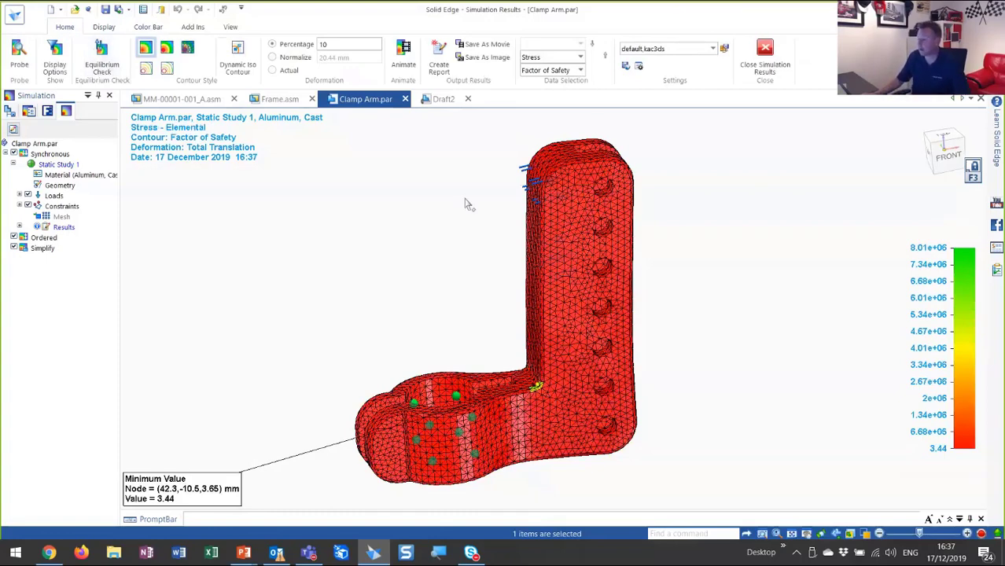
{"action": "left_click", "coordinate": [580, 70]}
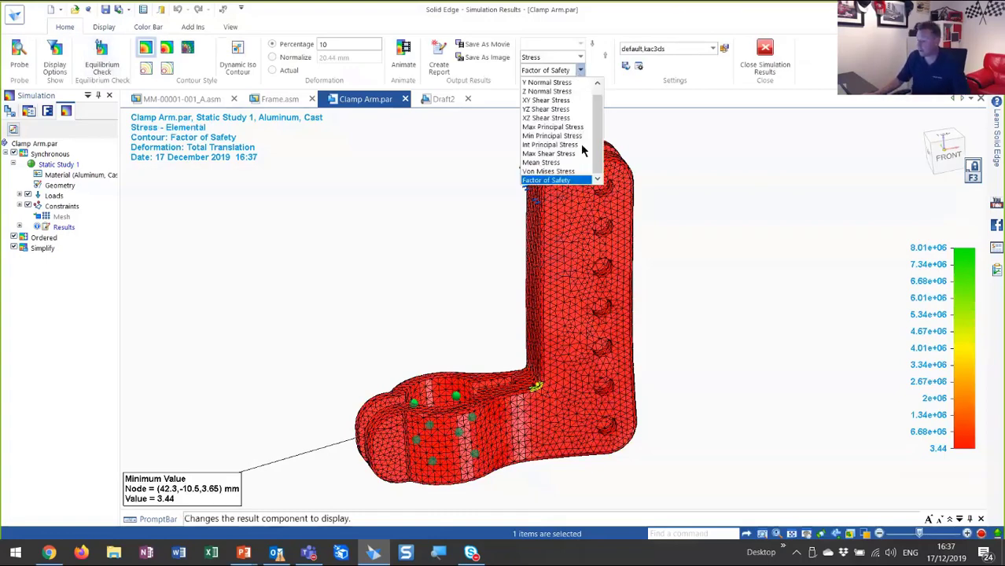
{"action": "left_click", "coordinate": [575, 172]}
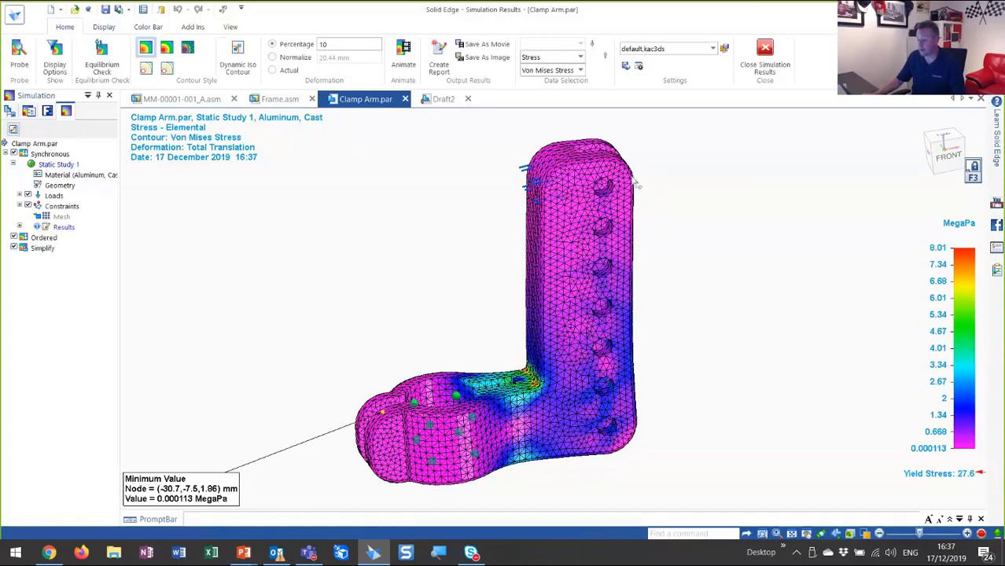
{"action": "left_click", "coordinate": [439, 63]}
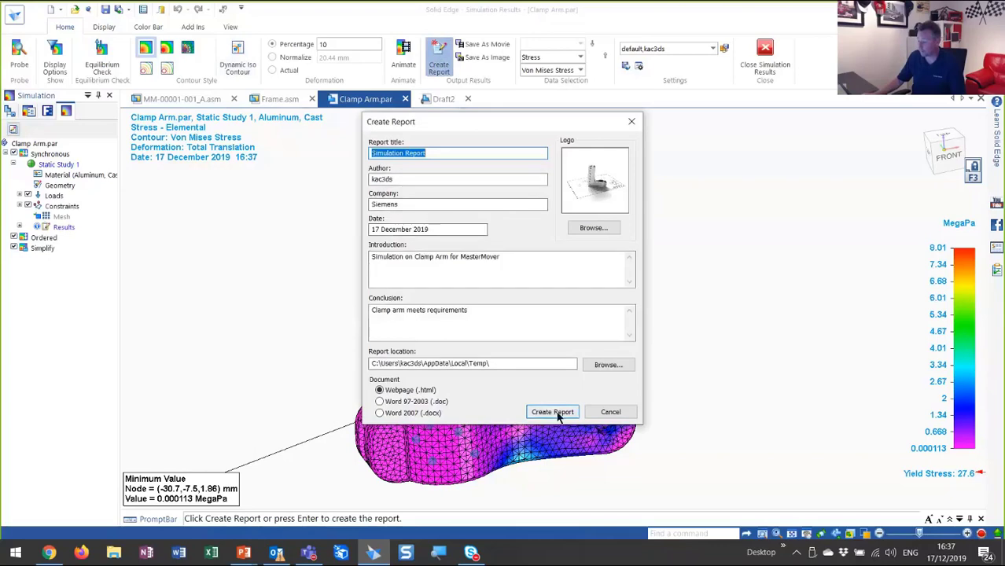
{"action": "left_click", "coordinate": [555, 412]}
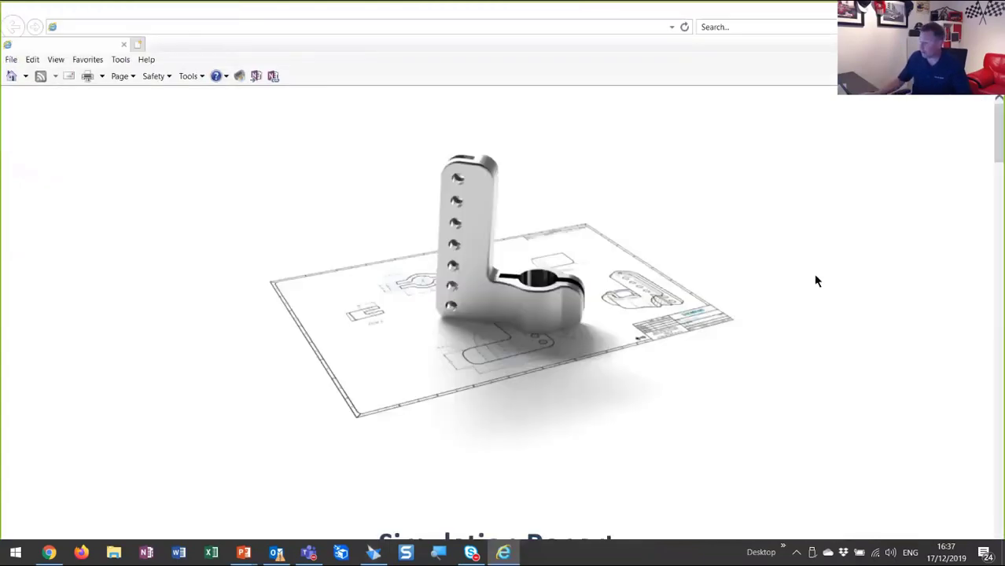
Review the report's displacement and stress results, enlarge the Total Translation image, and close the report.
{"action": "left_click_drag", "start_coordinate": [999, 130], "coordinate": [999, 391]}
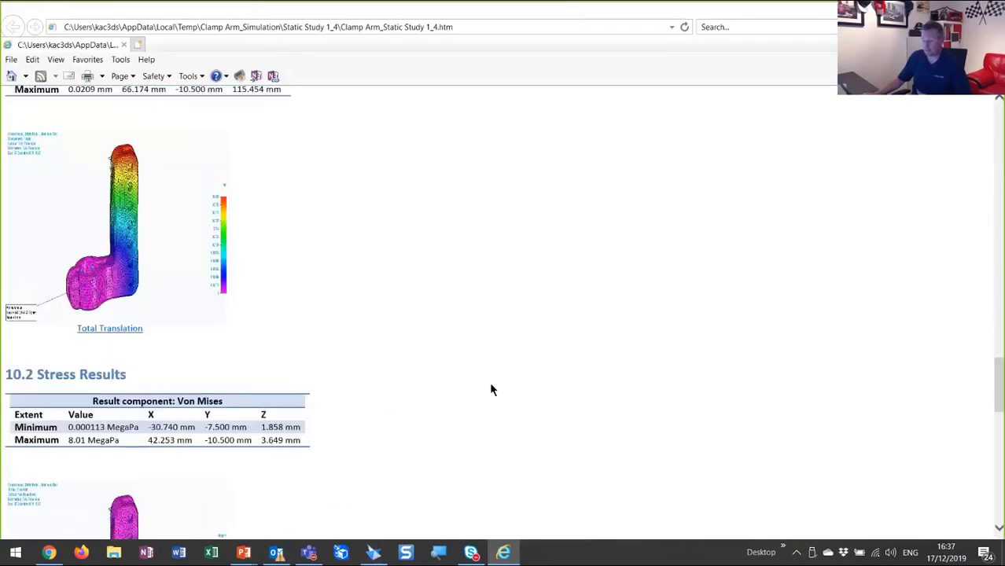
{"action": "left_click", "coordinate": [140, 250]}
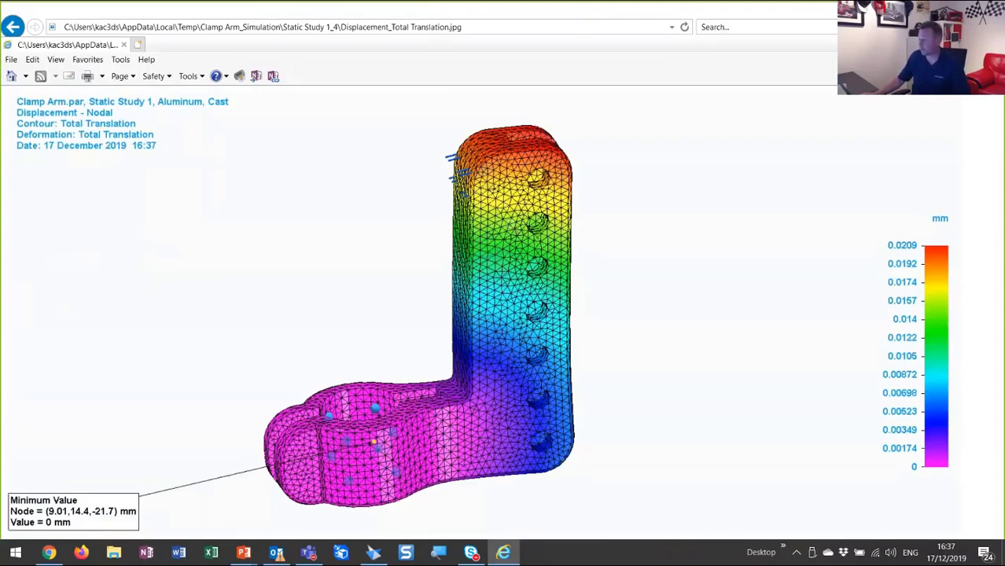
{"action": "left_click", "coordinate": [990, 7]}
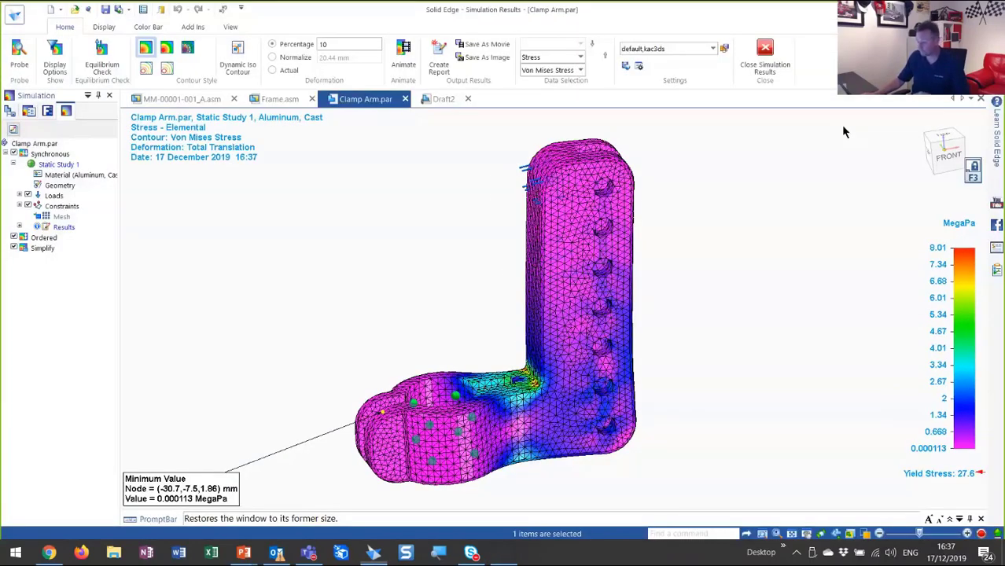
Close the simulation results and return to the main assembly MM-00001-001_A.asm, viewed from its front-left side.
{"action": "left_click", "coordinate": [765, 59]}
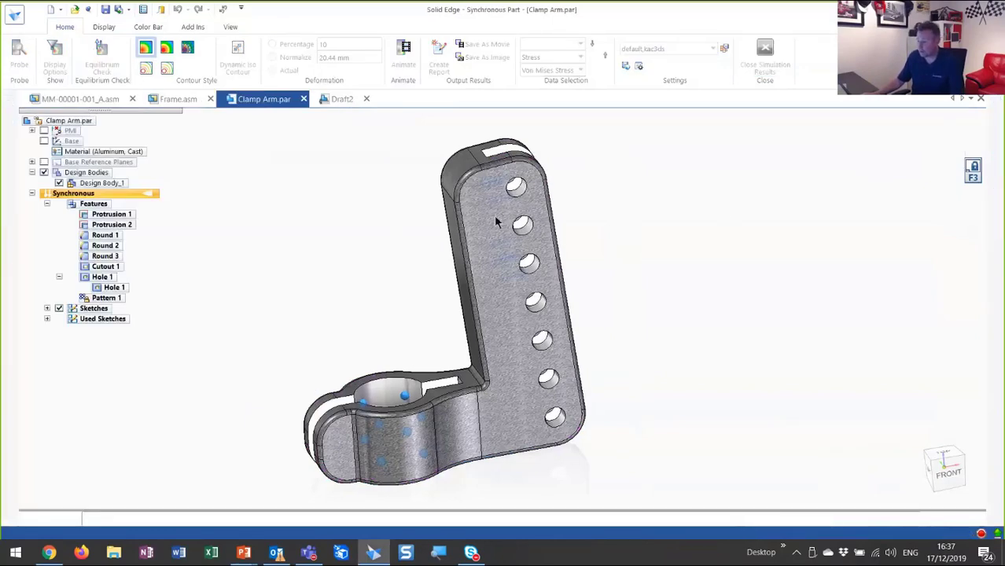
{"action": "key", "text": "ctrl+Tab"}
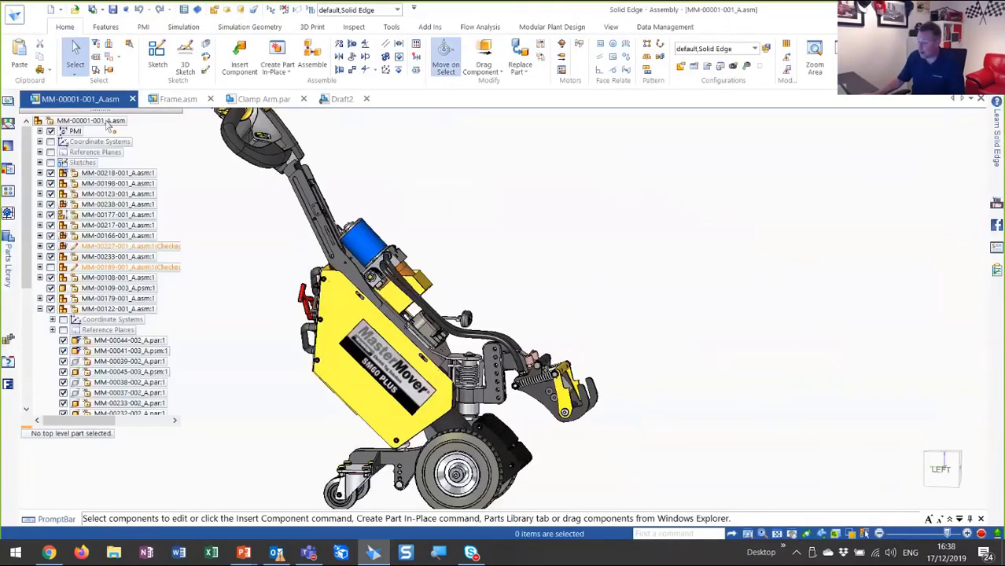
{"action": "left_click", "coordinate": [107, 123]}
{"action": "middle_click_drag", "start_coordinate": [621, 239], "coordinate": [622, 229]}
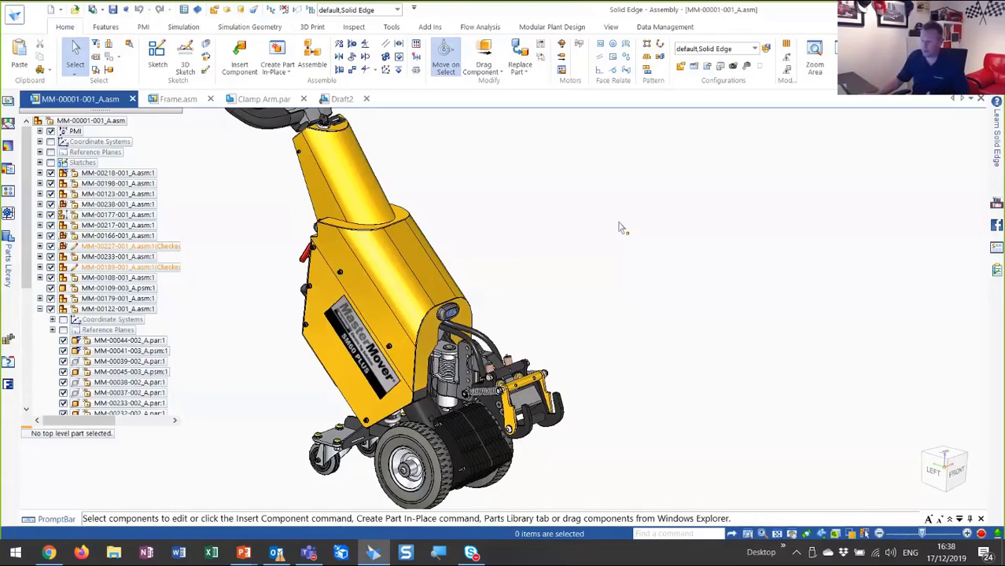
Switch to Frame.asm and browse to its Components folder for opening a file, listing all document types.
{"action": "left_click", "coordinate": [180, 99]}
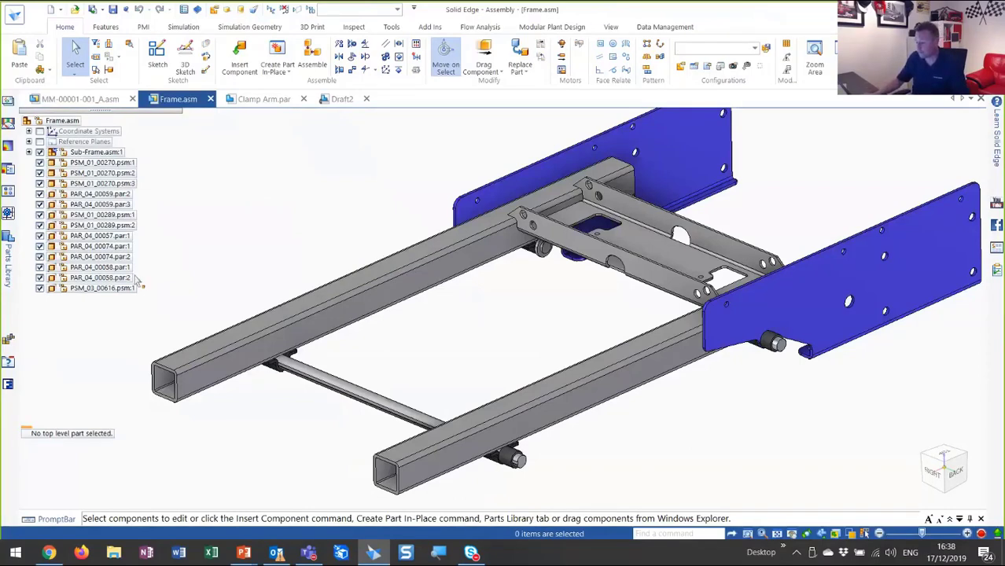
{"action": "scroll", "coordinate": [279, 265], "scroll_direction": "up", "scroll_amount": 2}
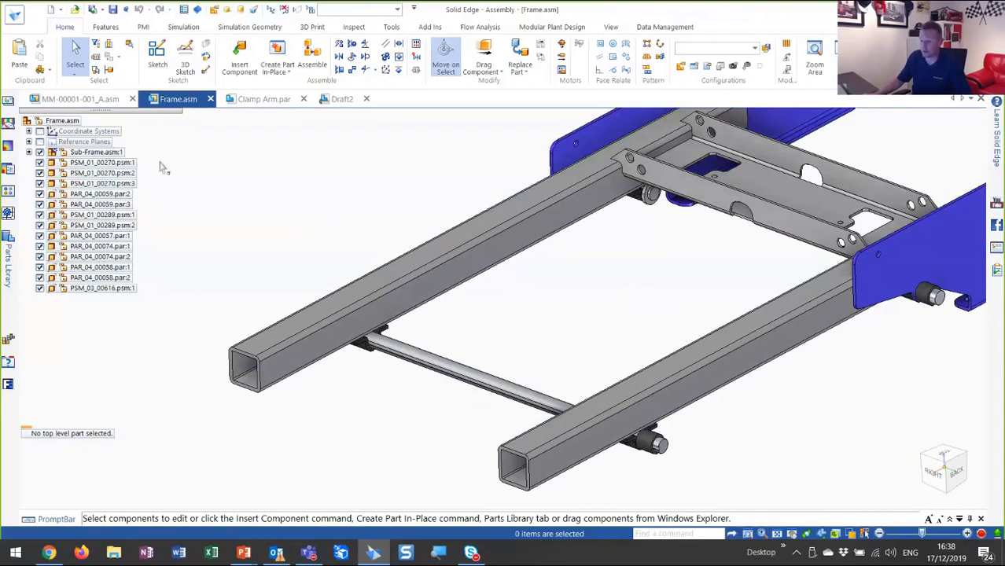
{"action": "left_click", "coordinate": [74, 10]}
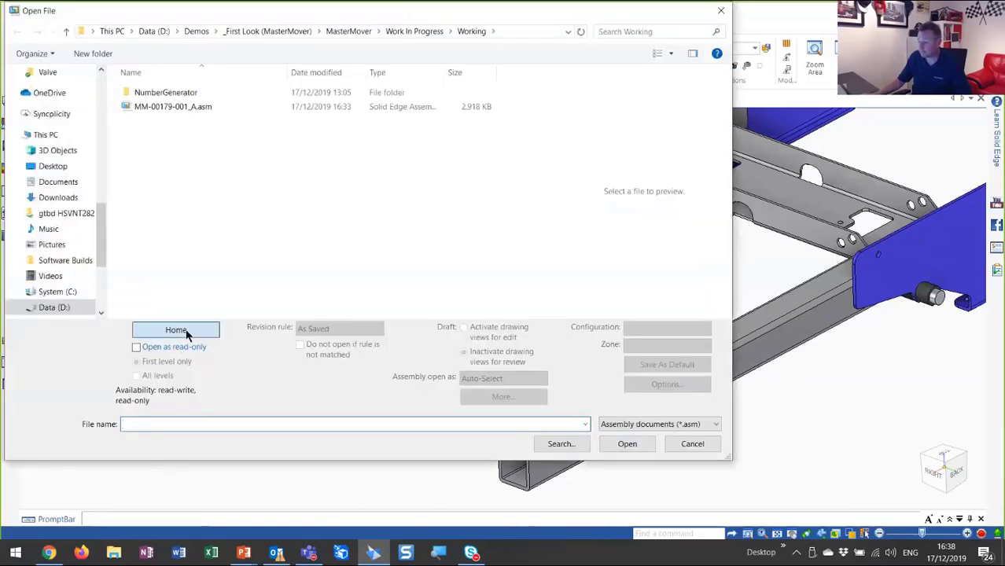
{"action": "left_click", "coordinate": [181, 331]}
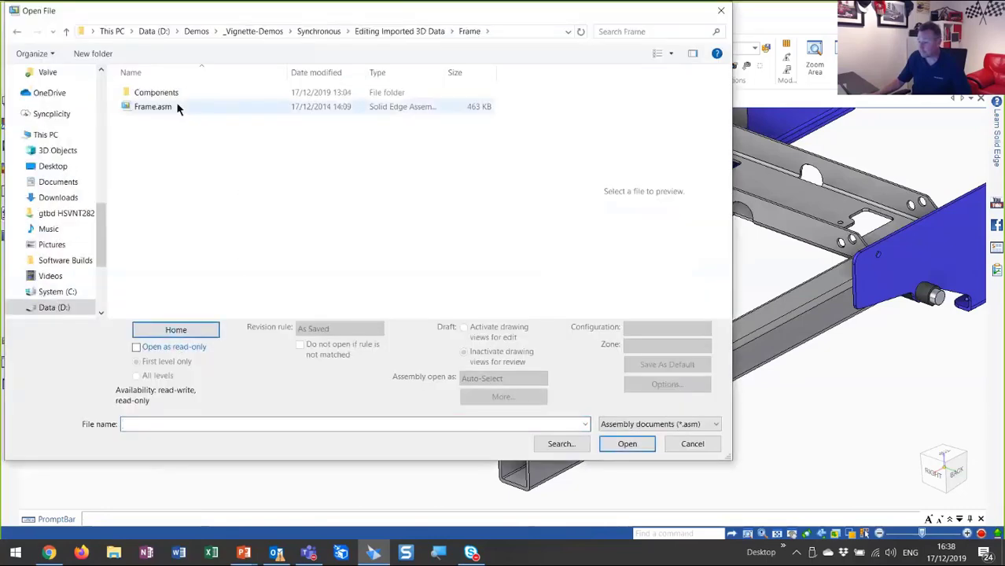
{"action": "double_click", "coordinate": [158, 93]}
{"action": "left_click", "coordinate": [727, 433]}
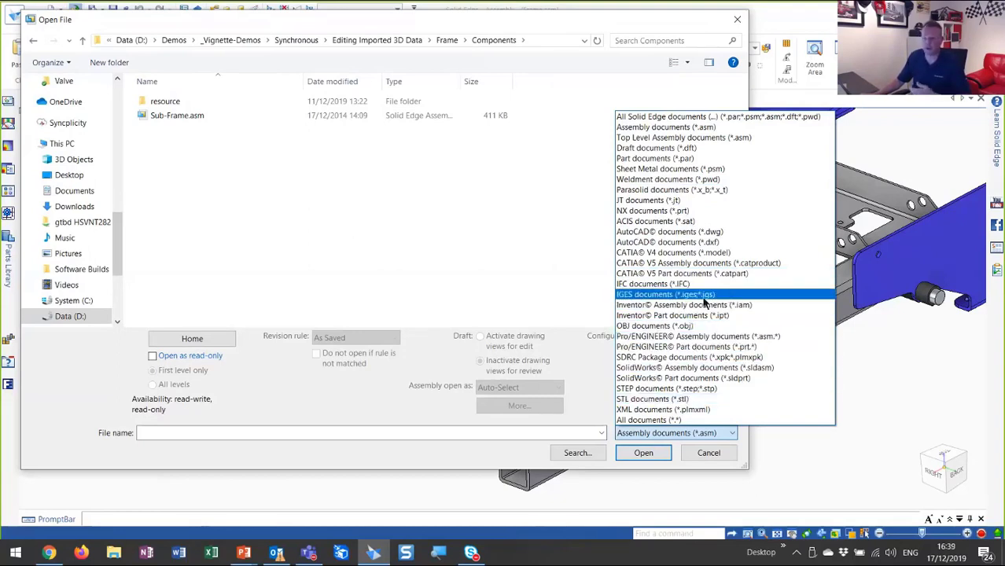
{"action": "left_click", "coordinate": [699, 421]}
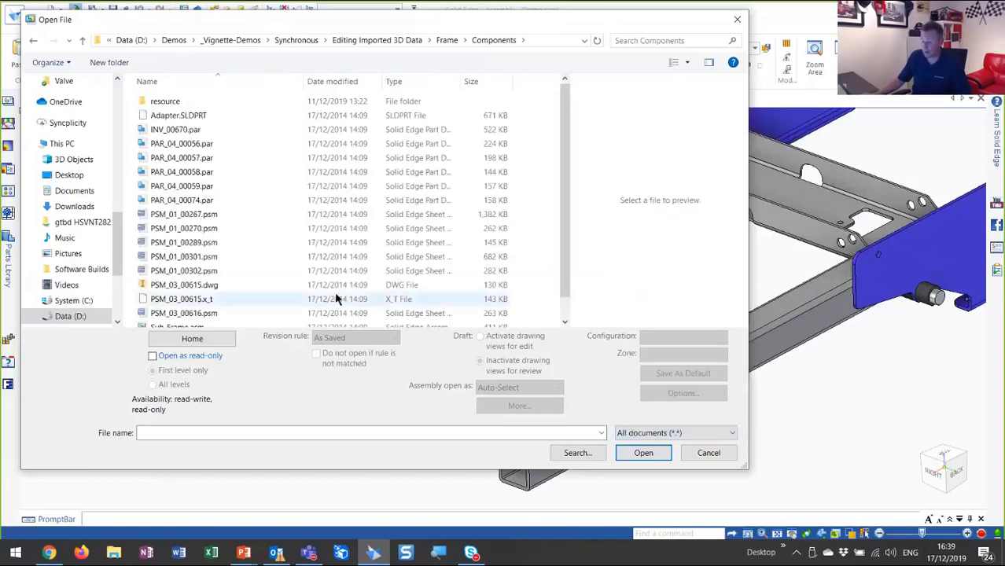
Open the Parasolid file PSM_03_00615.x_t as a new sheet metal part using the ISO Sheet Metal.psm template.
{"action": "left_click", "coordinate": [211, 299]}
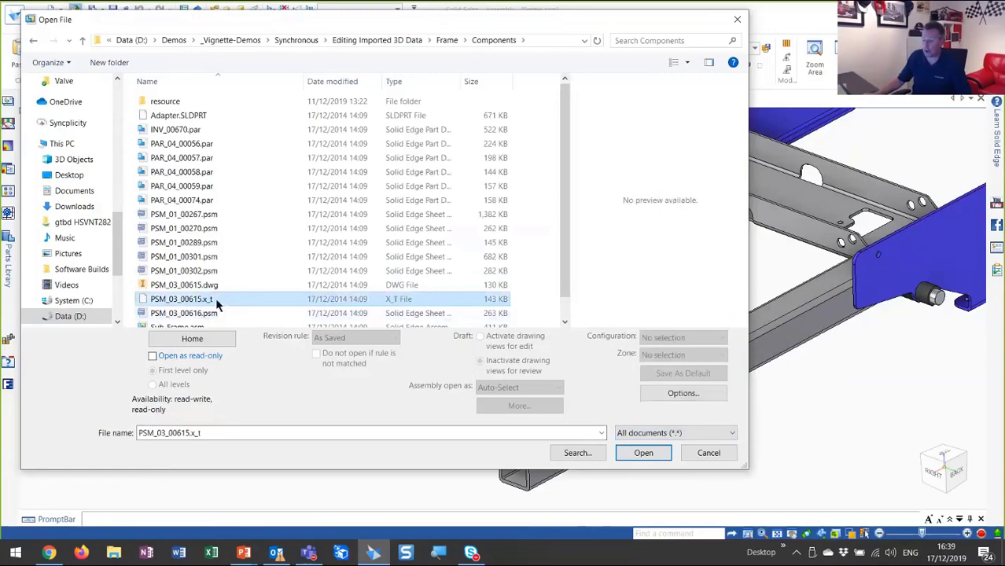
{"action": "left_click", "coordinate": [644, 454]}
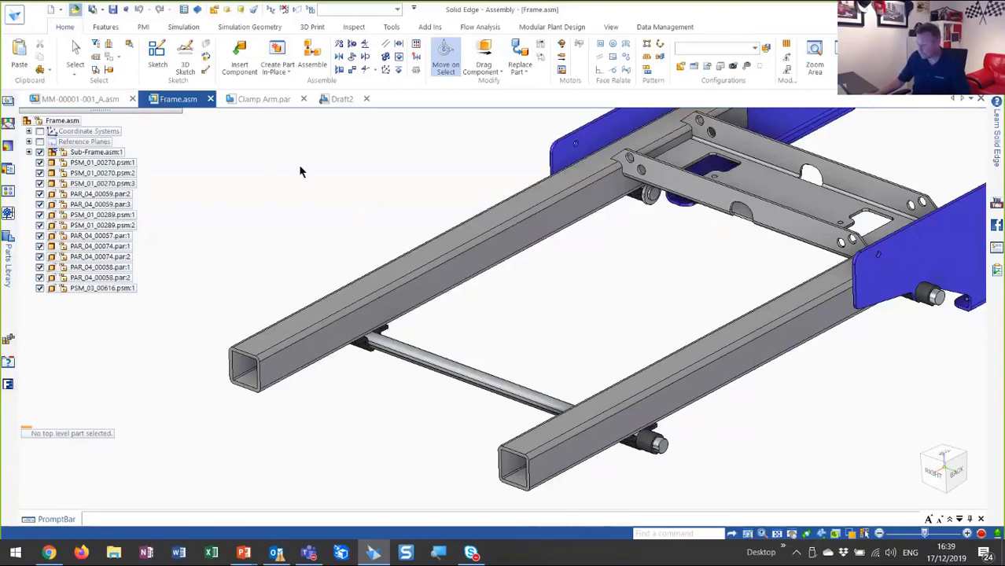
{"action": "left_click", "coordinate": [324, 227]}
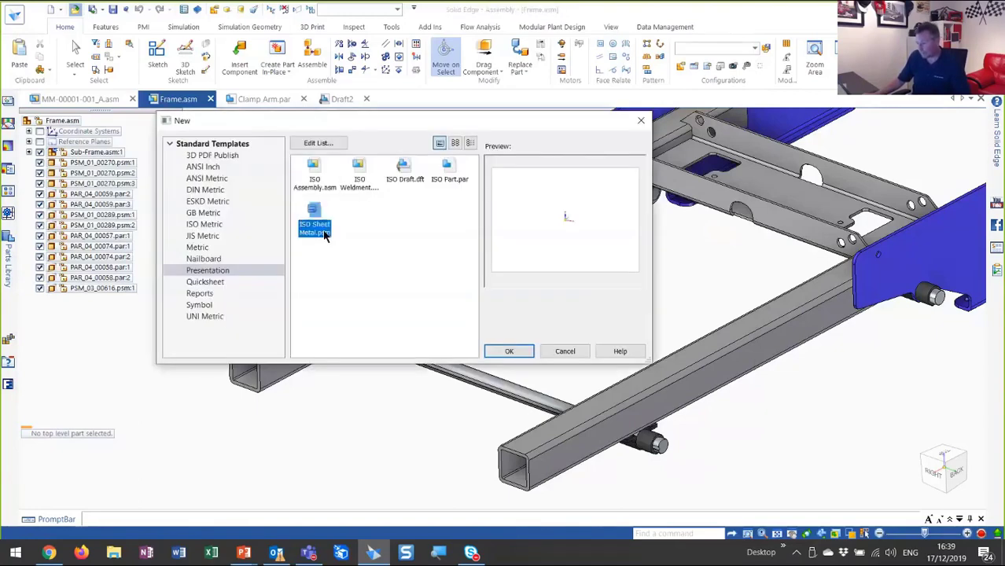
{"action": "left_click", "coordinate": [496, 348]}
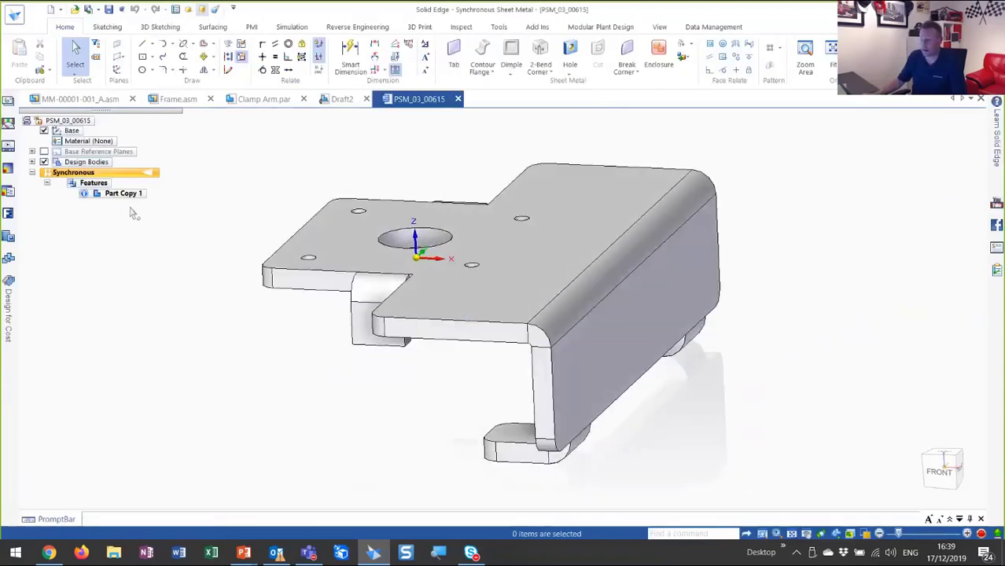
Transform the imported bracket body into a synchronous sheet metal part, using the large upper plate face as the base face.
{"action": "middle_click_drag", "start_coordinate": [161, 248], "coordinate": [164, 263]}
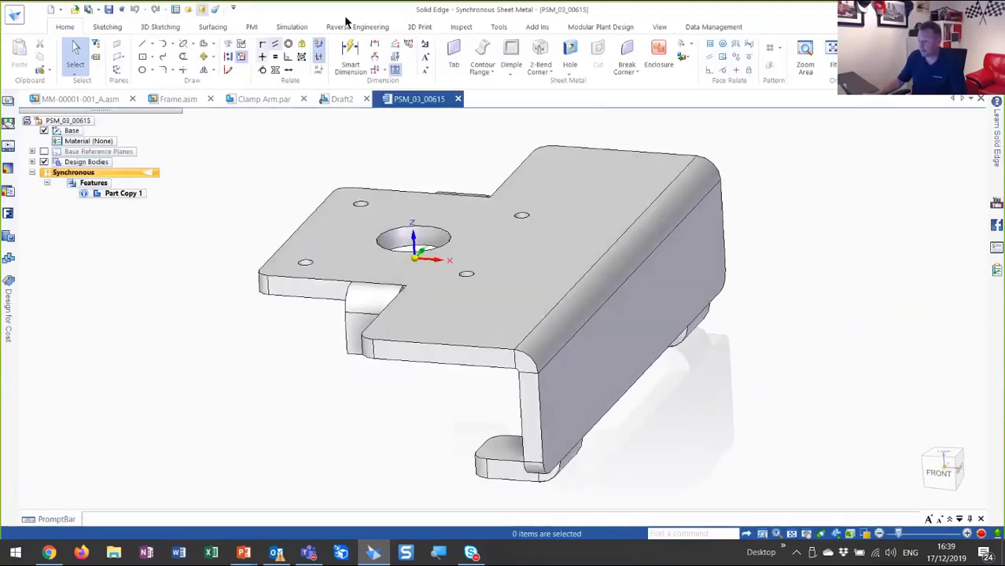
{"action": "left_click", "coordinate": [499, 27]}
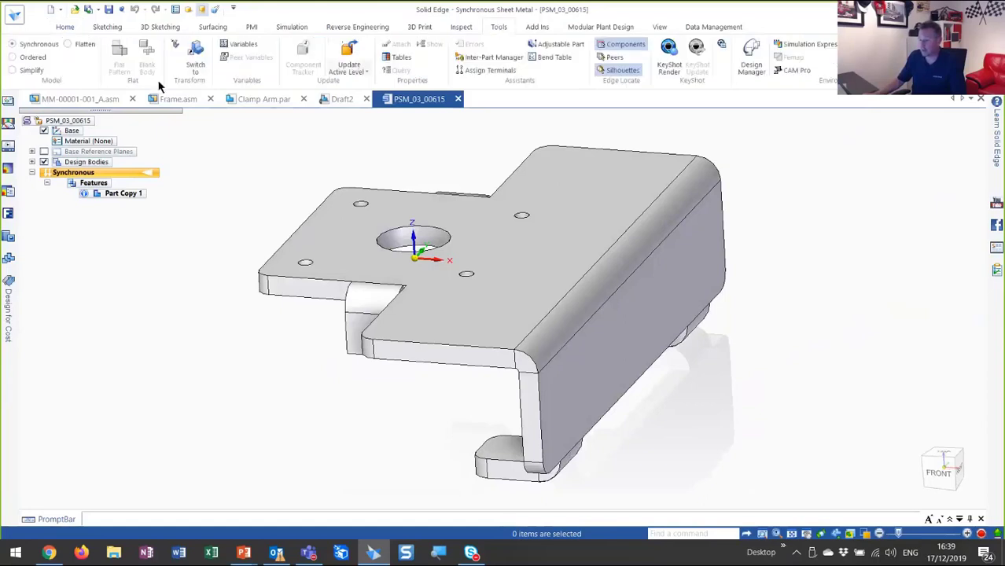
{"action": "left_click", "coordinate": [196, 53]}
{"action": "left_click", "coordinate": [513, 280]}
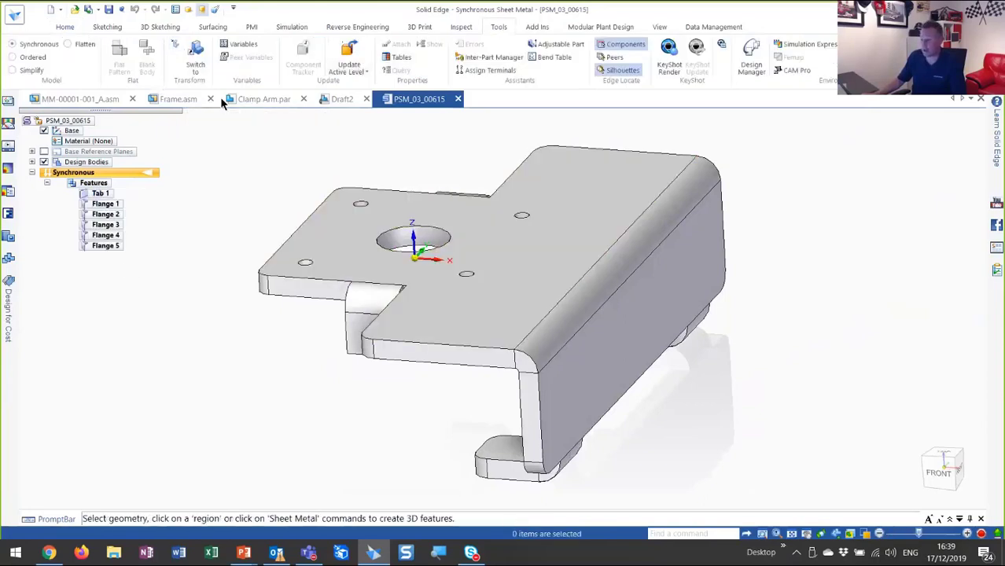
Create the bracket's flat pattern with the upper plate face up and its front edge as the X axis, and return to the synchronous model.
{"action": "left_click", "coordinate": [82, 45]}
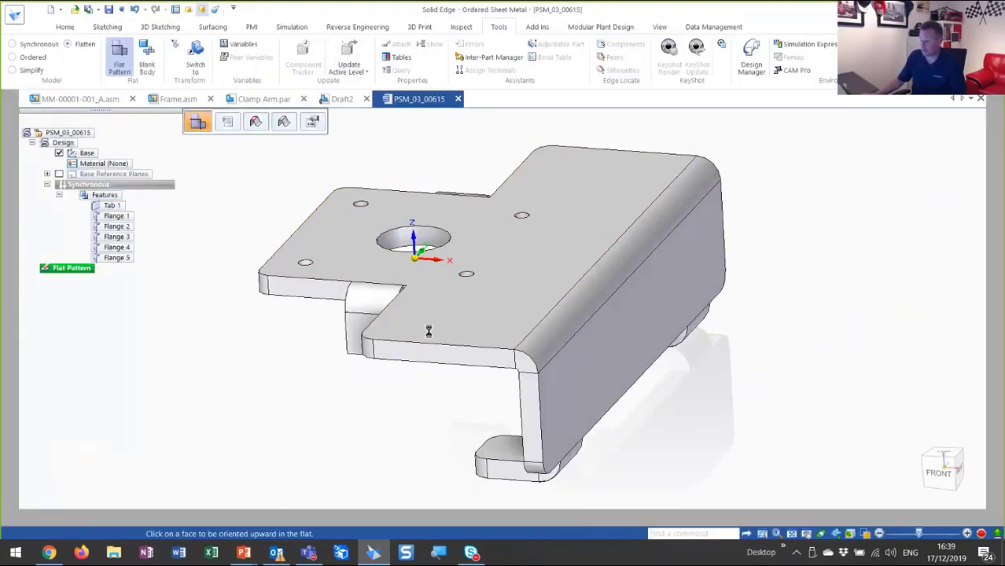
{"action": "left_click", "coordinate": [424, 331]}
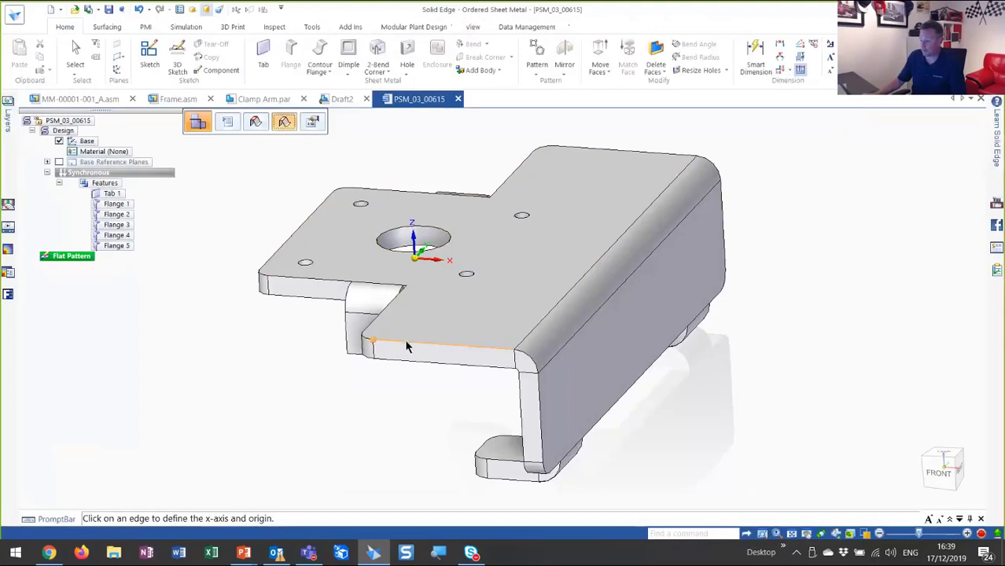
{"action": "left_click", "coordinate": [406, 347]}
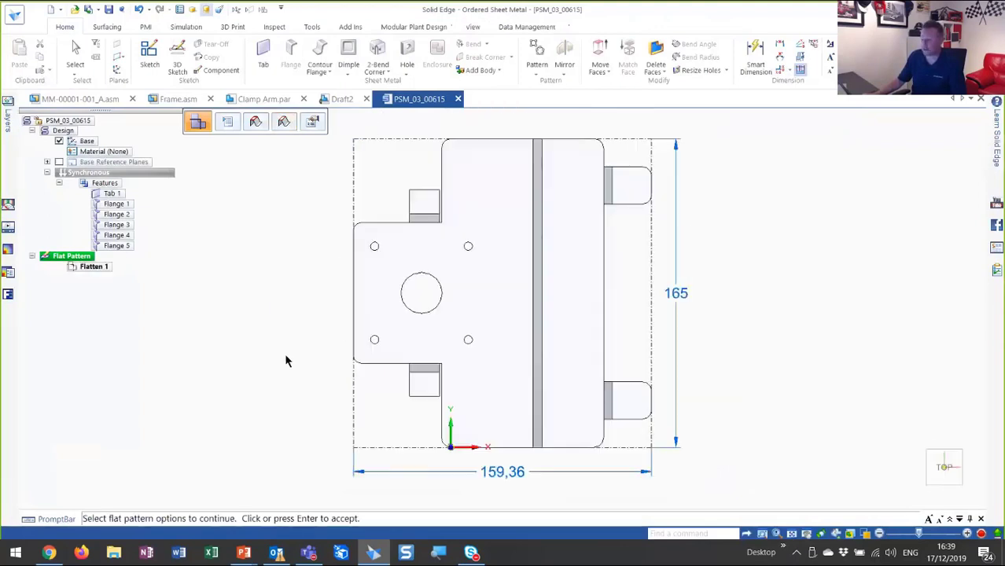
{"action": "left_click", "coordinate": [162, 175]}
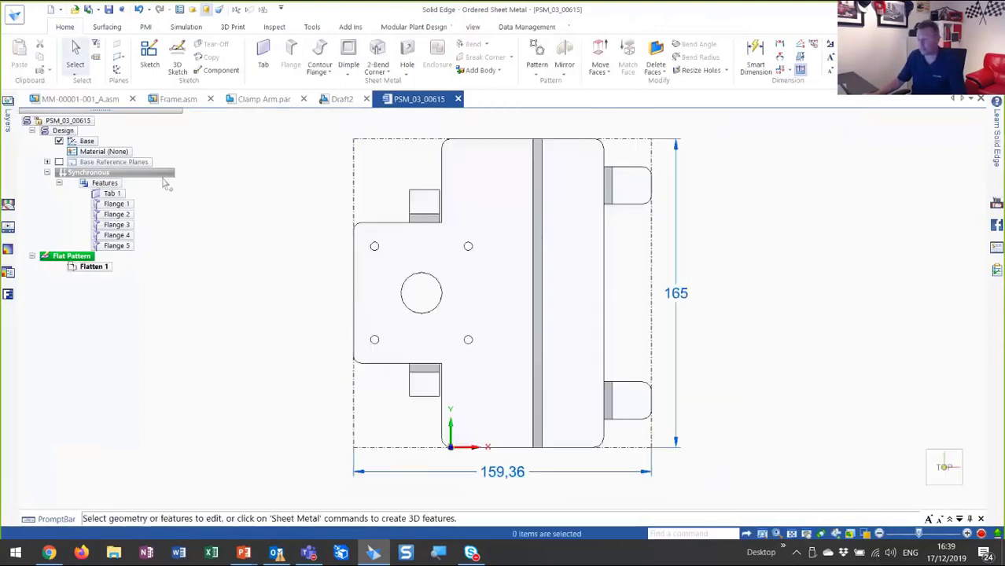
{"action": "key", "text": "ctrl+m"}
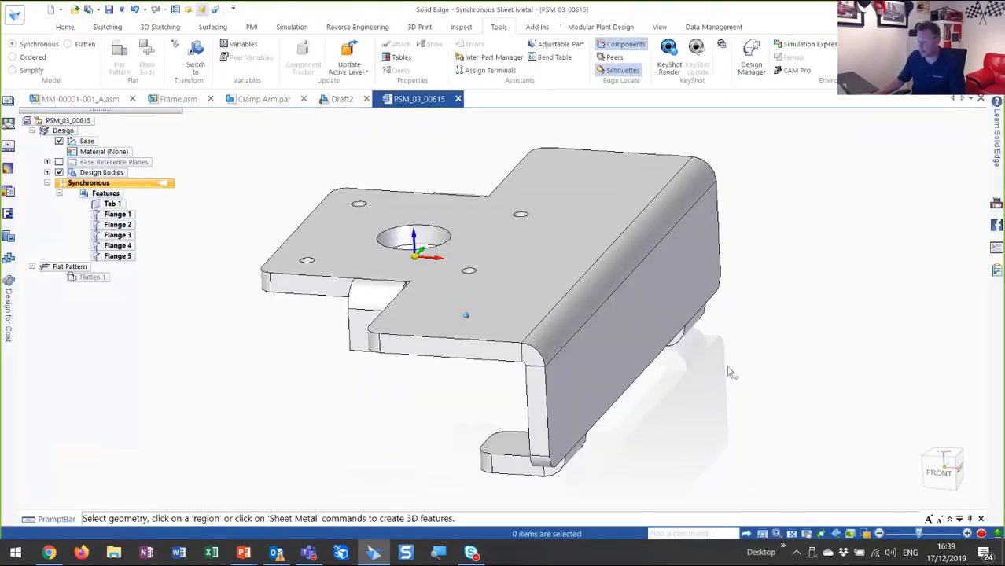
Try to move the outer face of the bracket's large side flange perpendicular to itself.
{"action": "left_click", "coordinate": [66, 29]}
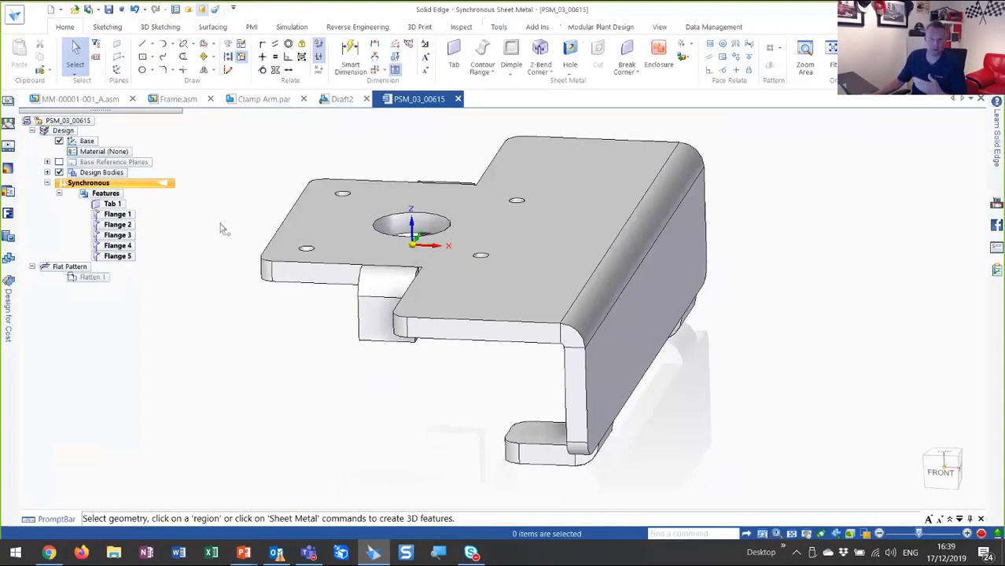
{"action": "left_click", "coordinate": [646, 338]}
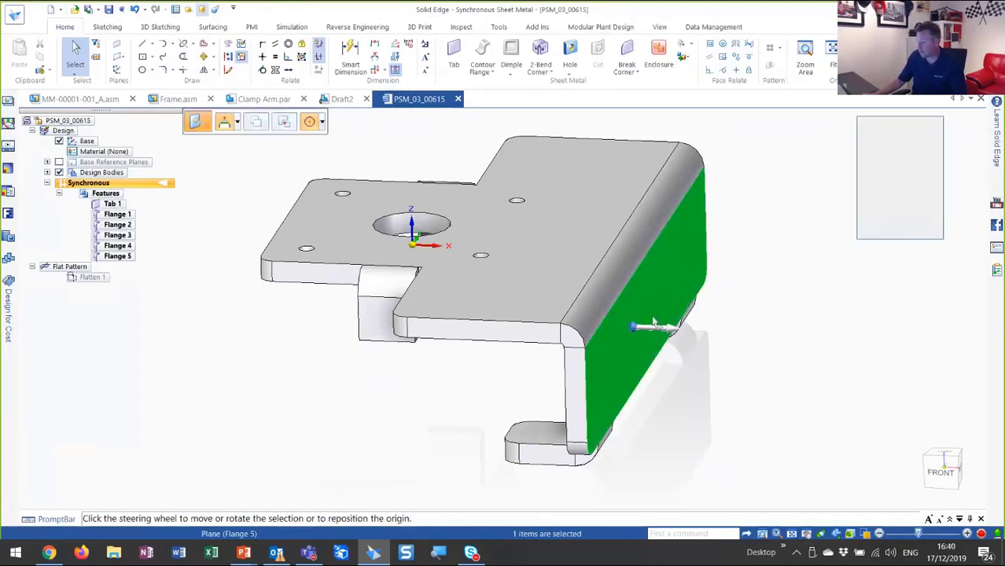
{"action": "left_click", "coordinate": [672, 322]}
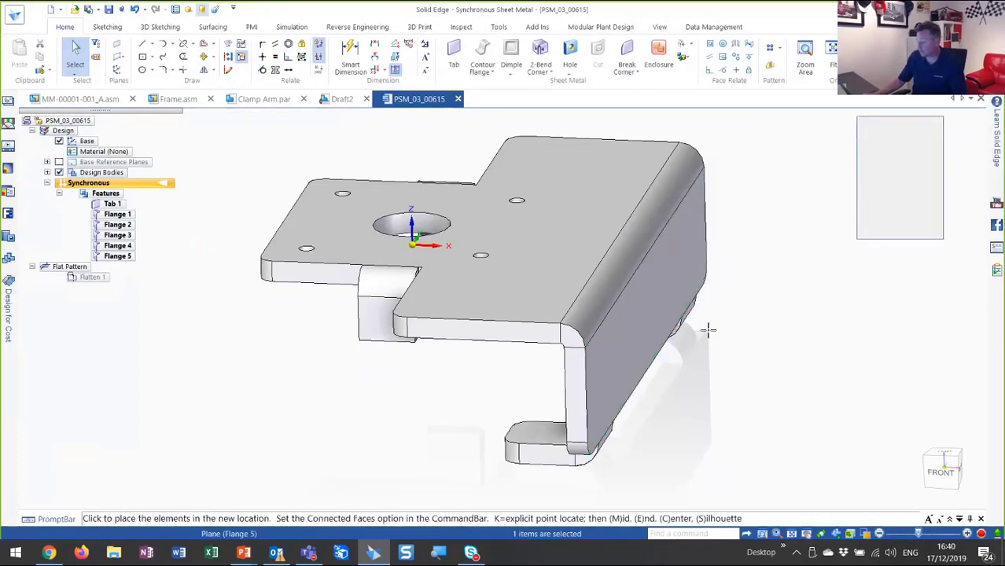
{"action": "left_click", "coordinate": [667, 333]}
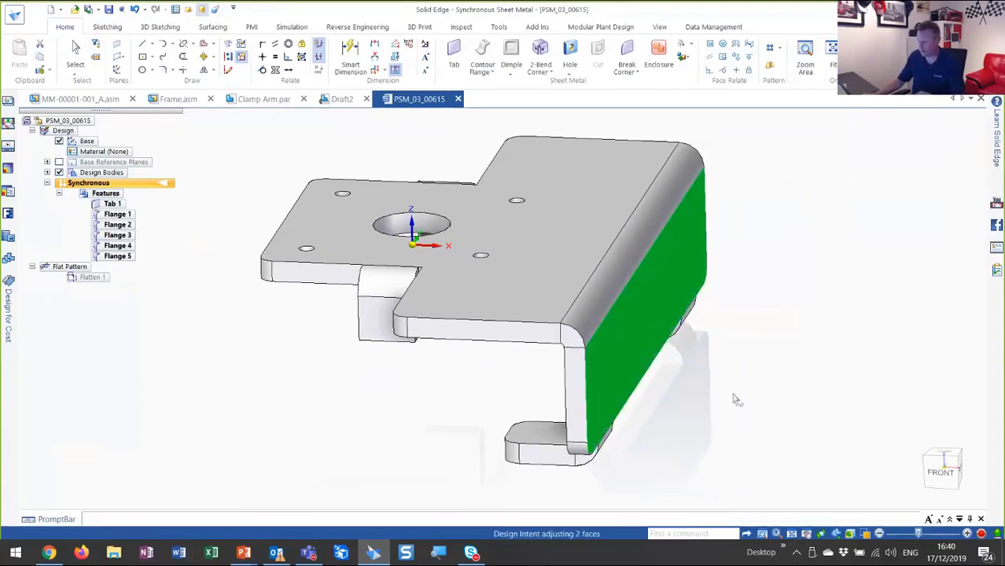
{"action": "key", "text": "Escape"}
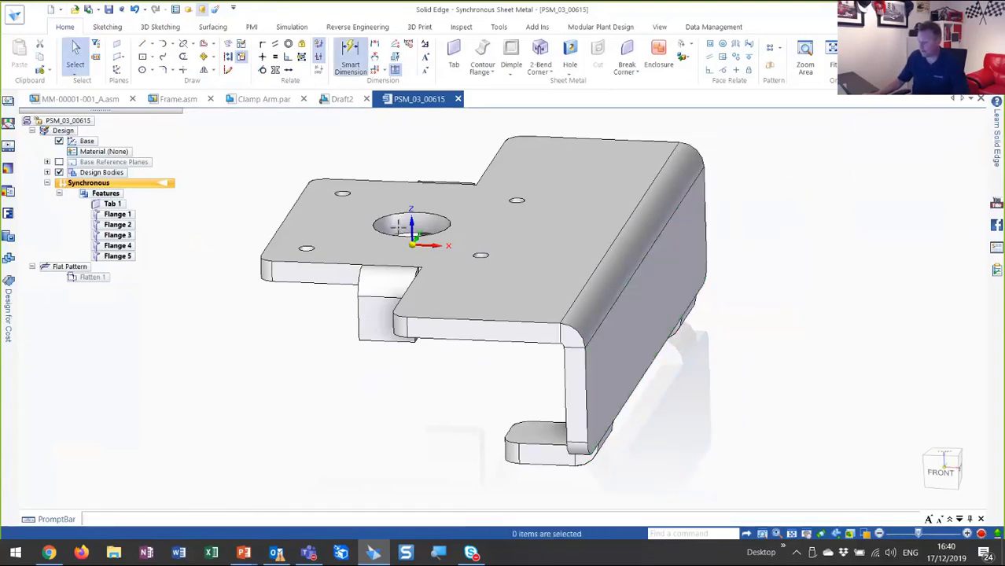
Dimension the vertical distance from the underside of the upper plate to the lower foot flange and set it to 51 mm.
{"action": "left_click", "coordinate": [439, 347]}
{"action": "left_click", "coordinate": [472, 453]}
{"action": "left_click", "coordinate": [426, 401]}
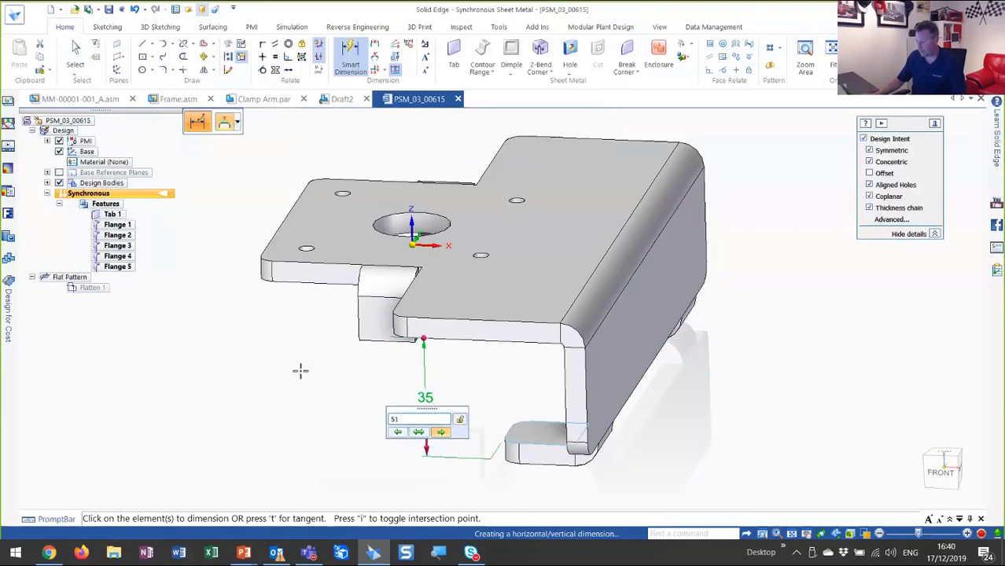
{"action": "key", "text": "Return"}
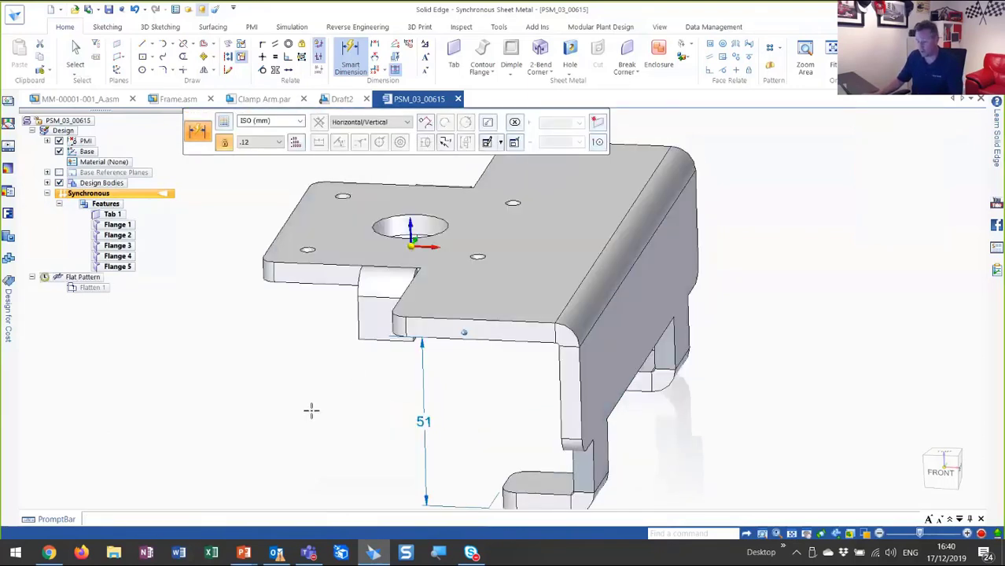
{"action": "scroll", "coordinate": [316, 410], "scroll_direction": "down", "scroll_amount": 2}
{"action": "key", "text": "Escape"}
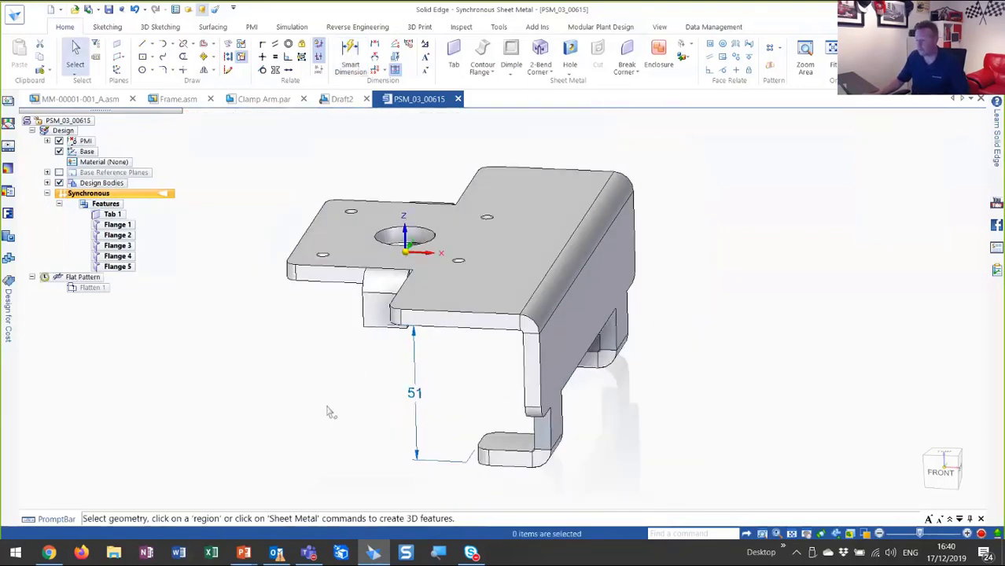
Save the bracket as PSM_03_00615.psm in the Components folder and close it, returning to Frame.asm.
{"action": "left_click", "coordinate": [110, 13]}
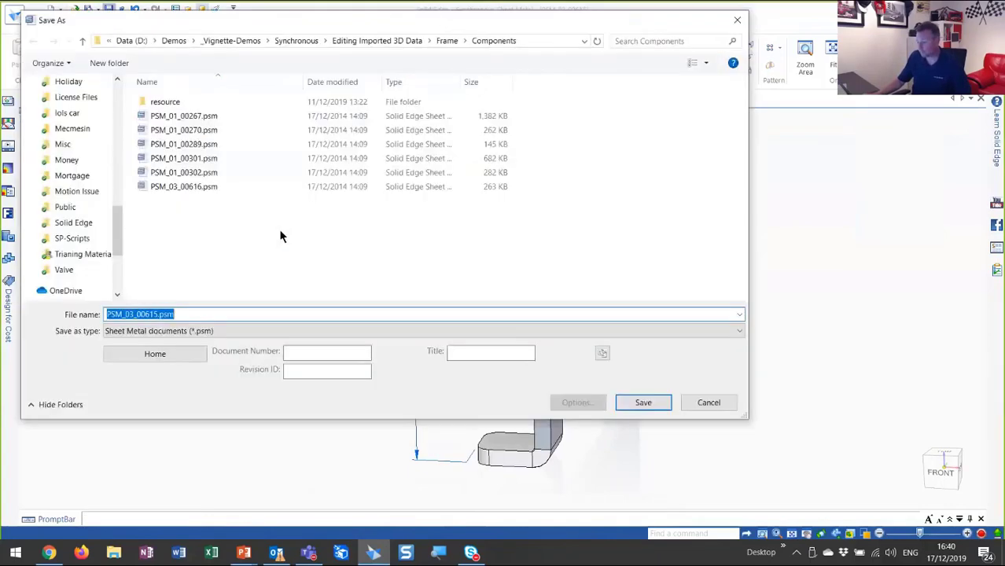
{"action": "left_click", "coordinate": [645, 402]}
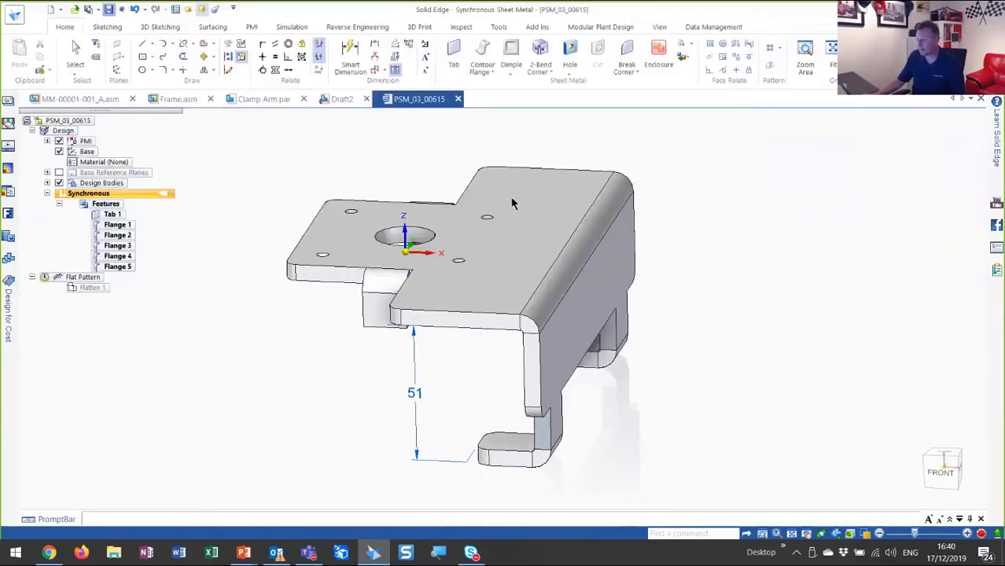
{"action": "left_click", "coordinate": [458, 101]}
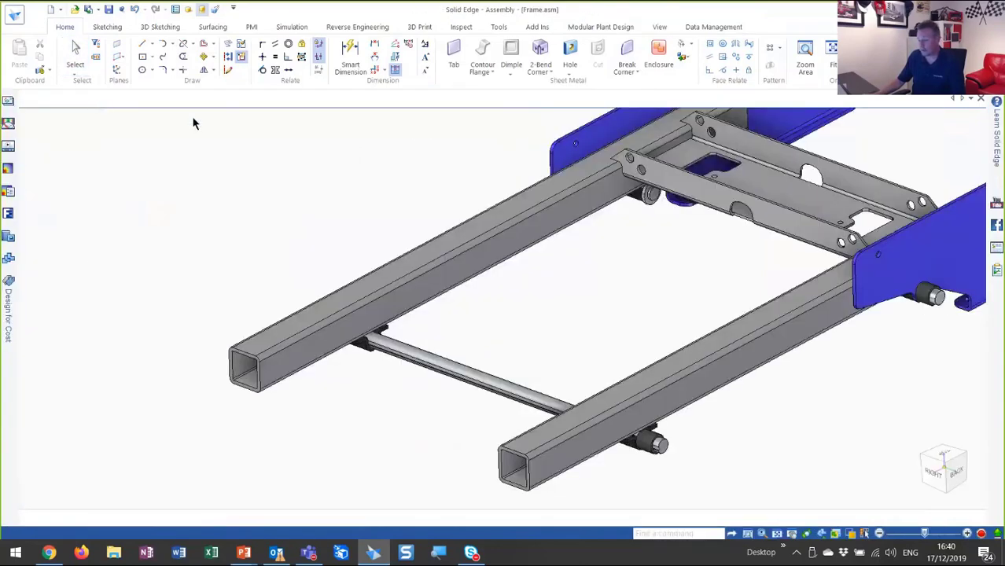
Insert PSM_03_00615.psm from the parts library's Frame Components folder into the frame assembly near the cross tube.
{"action": "scroll", "coordinate": [214, 247], "scroll_direction": "up", "scroll_amount": 4}
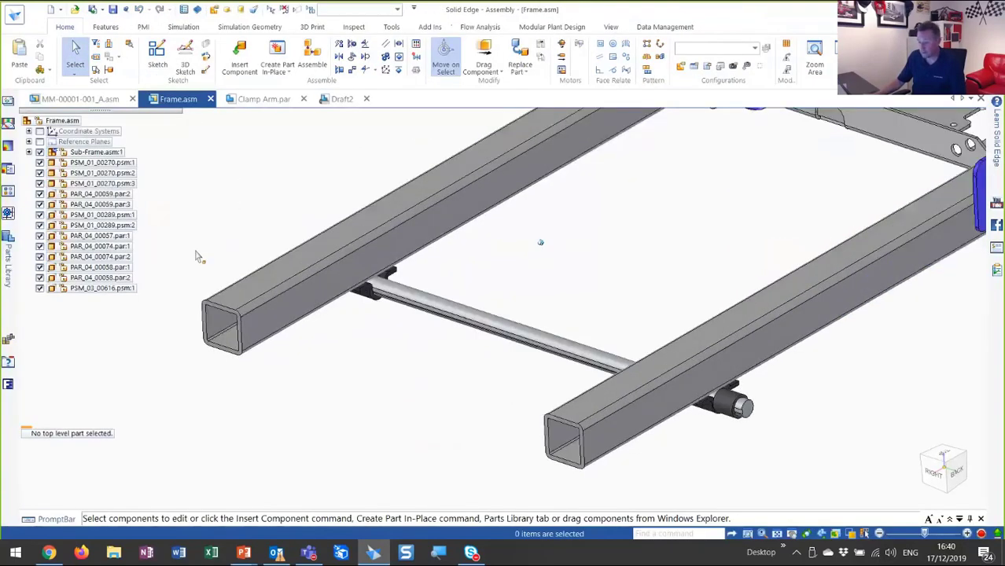
{"action": "left_click", "coordinate": [8, 264]}
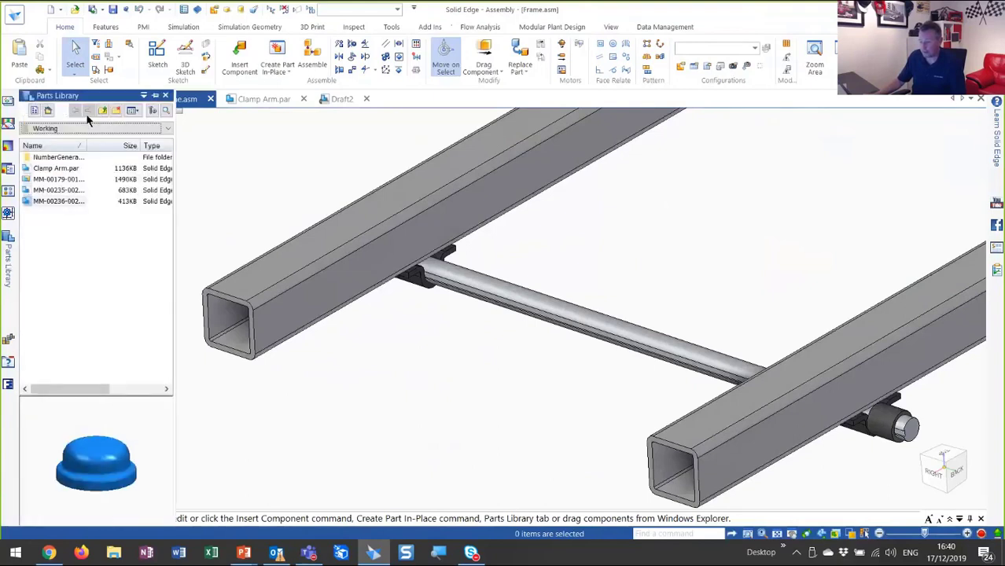
{"action": "left_click", "coordinate": [50, 111]}
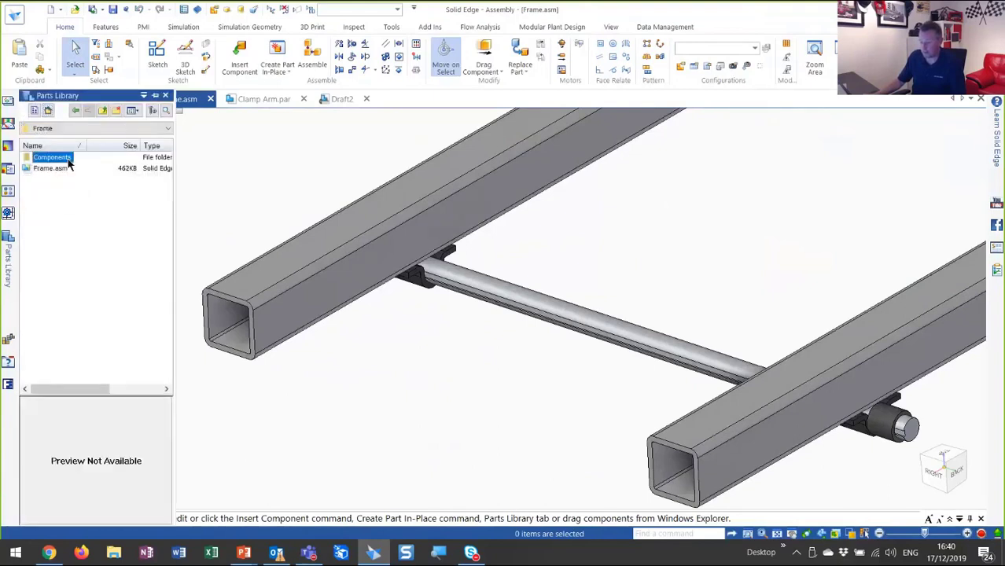
{"action": "left_click_drag", "start_coordinate": [54, 290], "coordinate": [636, 263]}
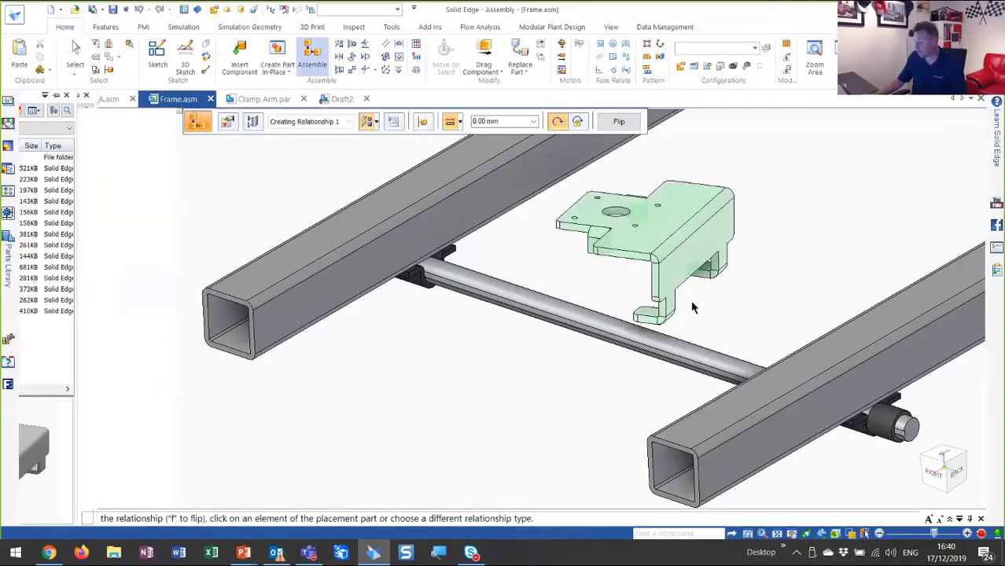
Relate the bracket to the far square tube at 0.00 mm offset, its large flange to the tube's upper face and its base plate to the inner side face.
{"action": "middle_click_drag", "start_coordinate": [693, 306], "coordinate": [703, 261]}
{"action": "left_click", "coordinate": [678, 284]}
{"action": "middle_click_drag", "start_coordinate": [534, 295], "coordinate": [429, 294]}
{"action": "left_click", "coordinate": [334, 239]}
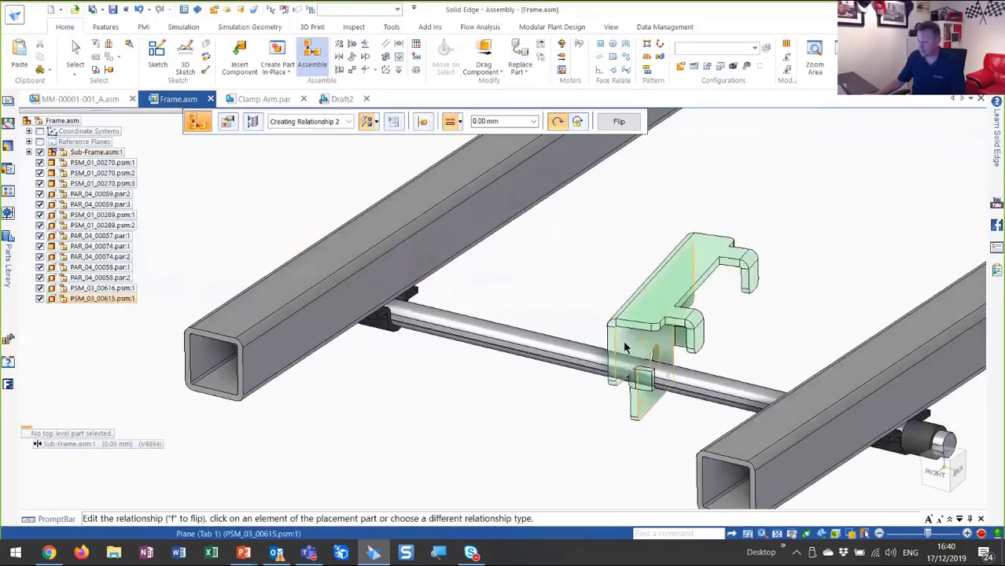
{"action": "left_click", "coordinate": [625, 347]}
{"action": "left_click", "coordinate": [389, 367]}
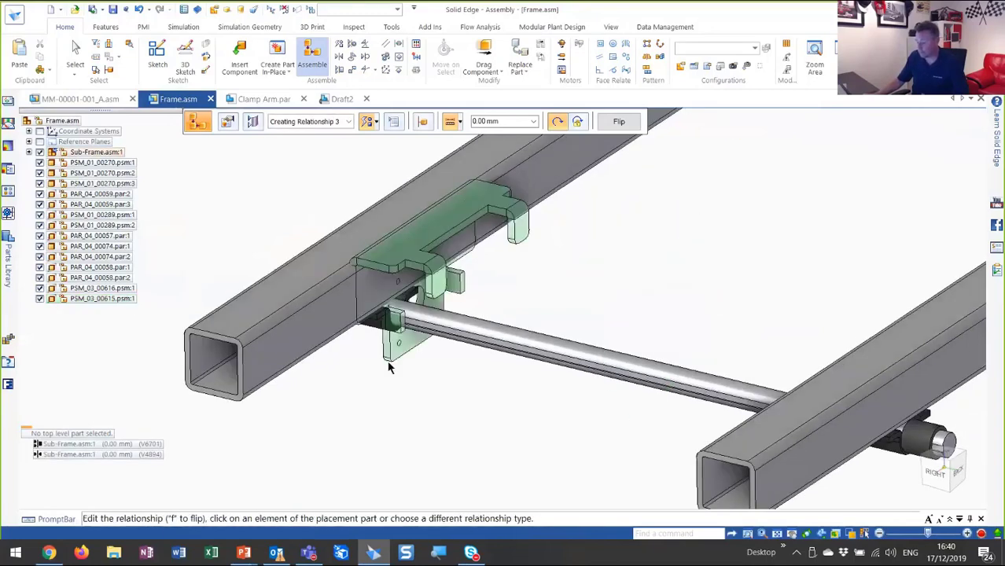
Flip the bracket's side-face relationship and align its large hole axially with the round cross tube.
{"action": "key", "text": "f"}
{"action": "left_click", "coordinate": [391, 336]}
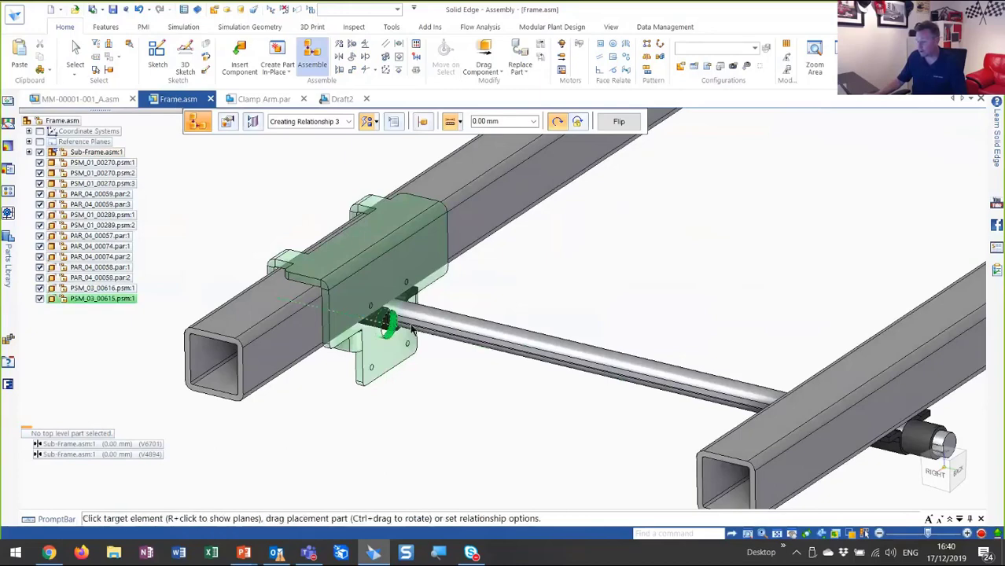
{"action": "left_click", "coordinate": [412, 330]}
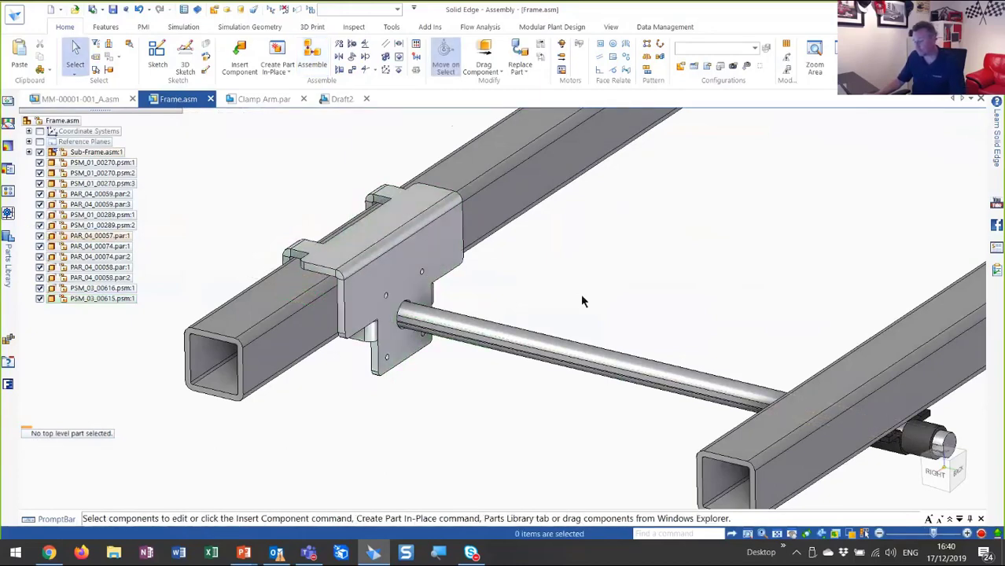
{"action": "scroll", "coordinate": [457, 472], "scroll_direction": "up", "scroll_amount": 4}
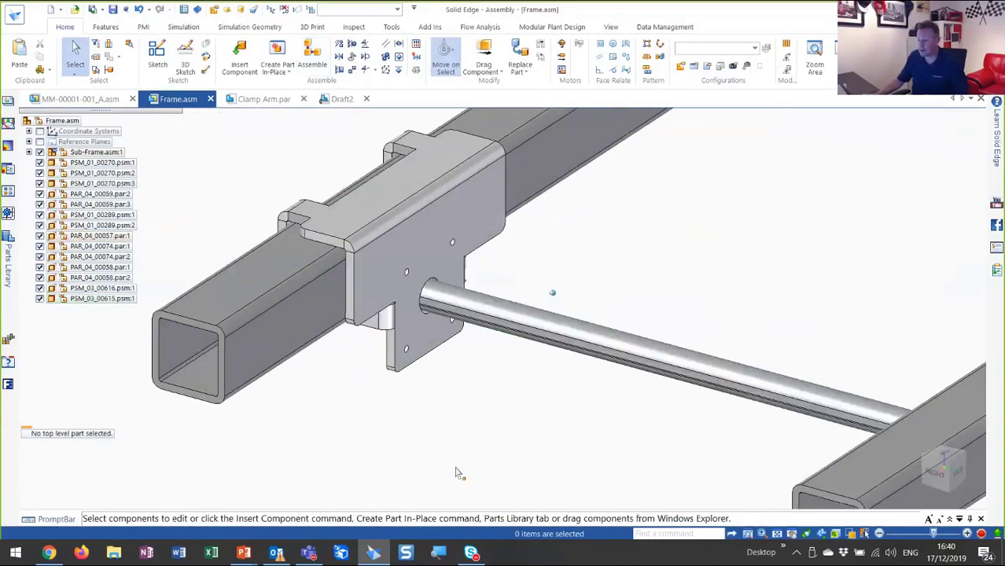
Open the imported Adapter.SLDPRT from the Components folder using the ISO Part.par template.
{"action": "left_click", "coordinate": [75, 10]}
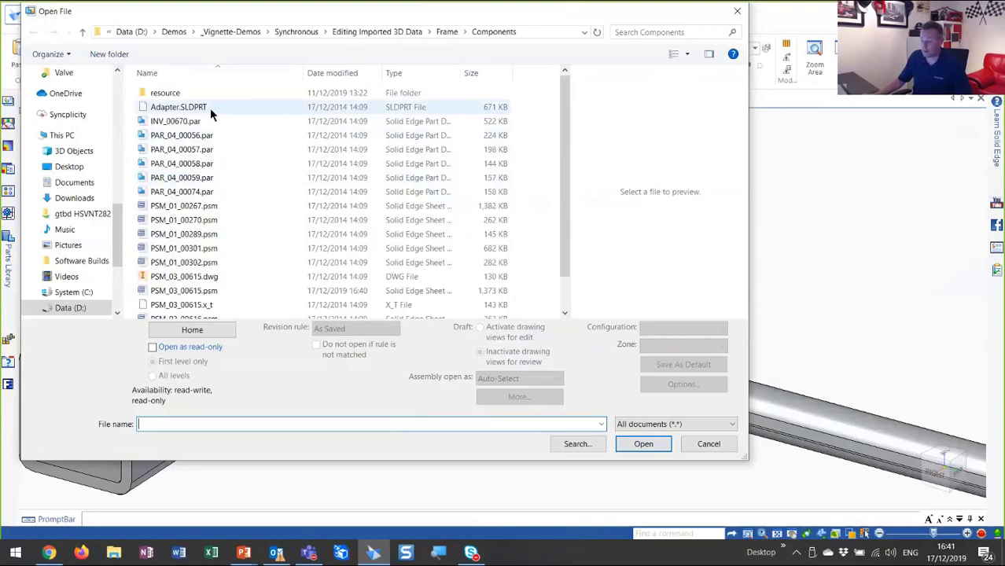
{"action": "left_click", "coordinate": [210, 108]}
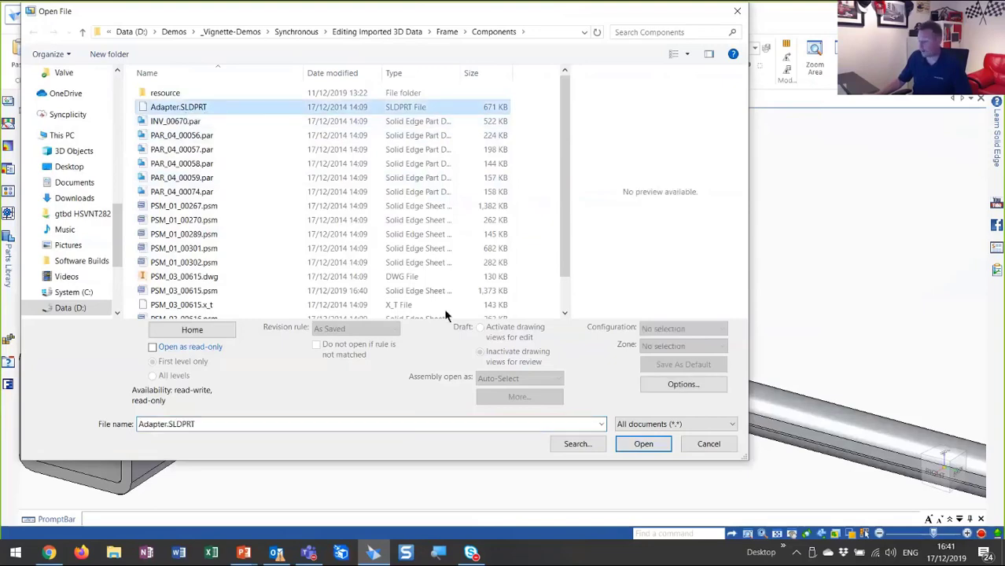
{"action": "left_click", "coordinate": [652, 447]}
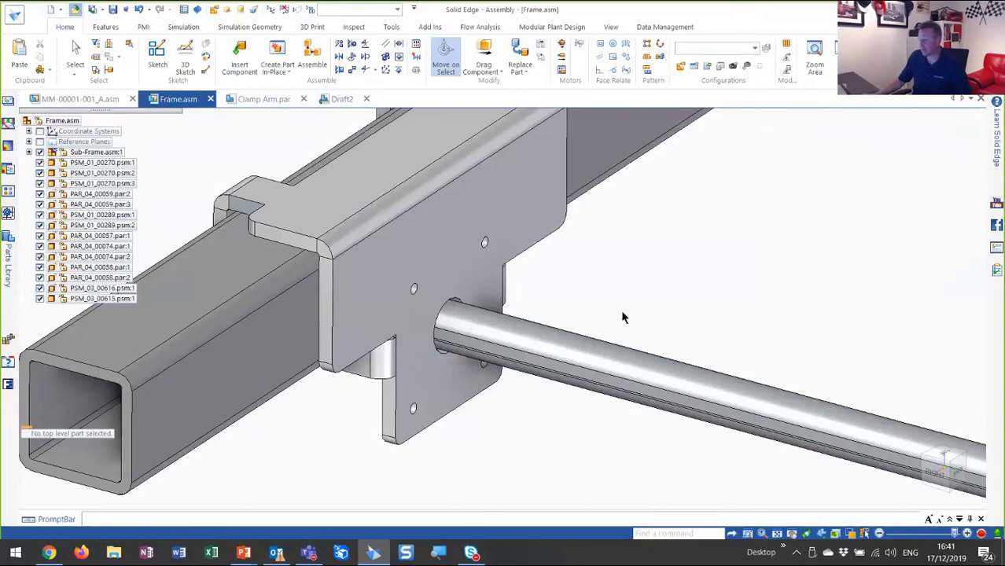
{"action": "key", "text": "ctrl+n"}
{"action": "left_click", "coordinate": [449, 169]}
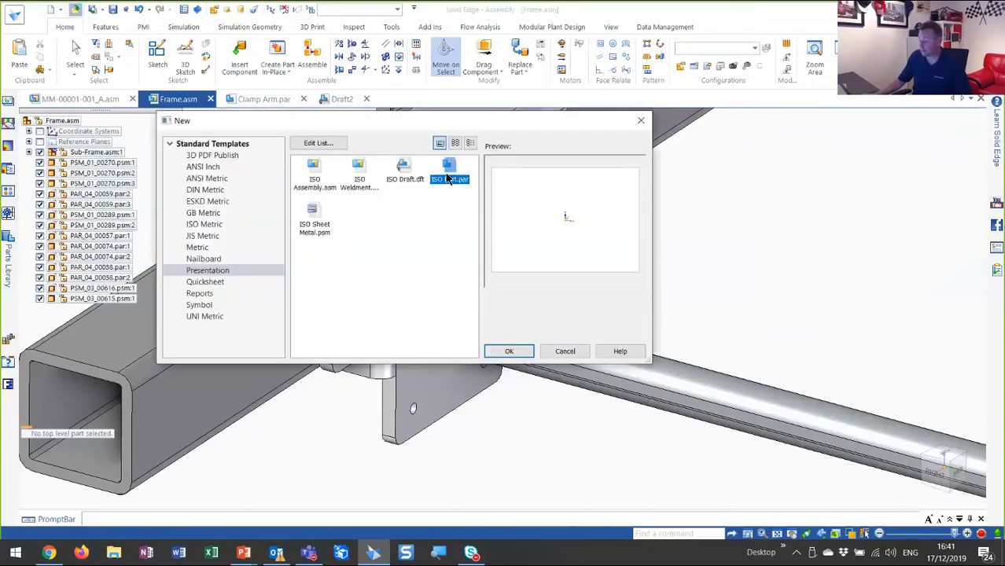
{"action": "left_click", "coordinate": [528, 351]}
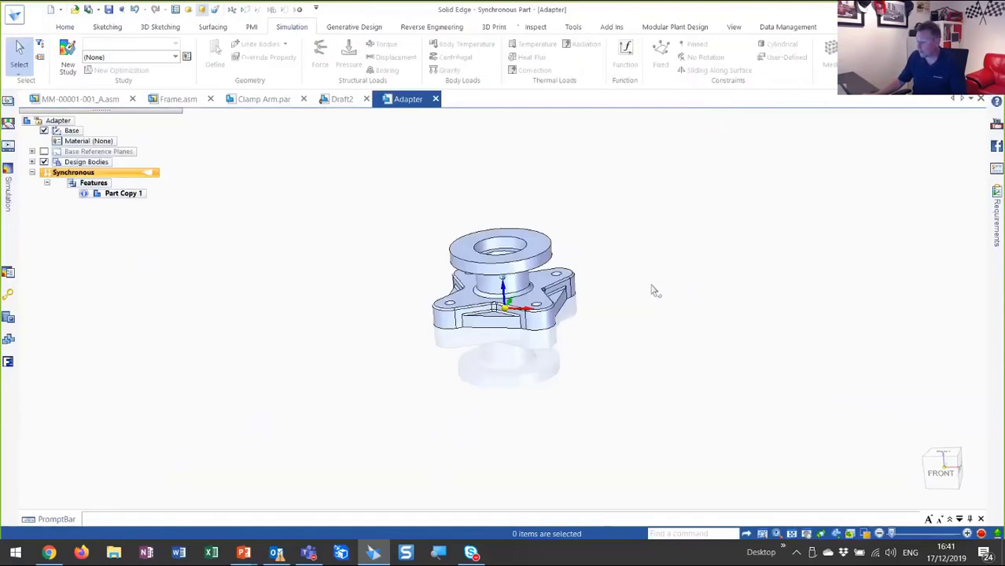
Paint the whole adapter with the Orange style, using the Any selection type and Replace styles.
{"action": "left_click", "coordinate": [734, 29]}
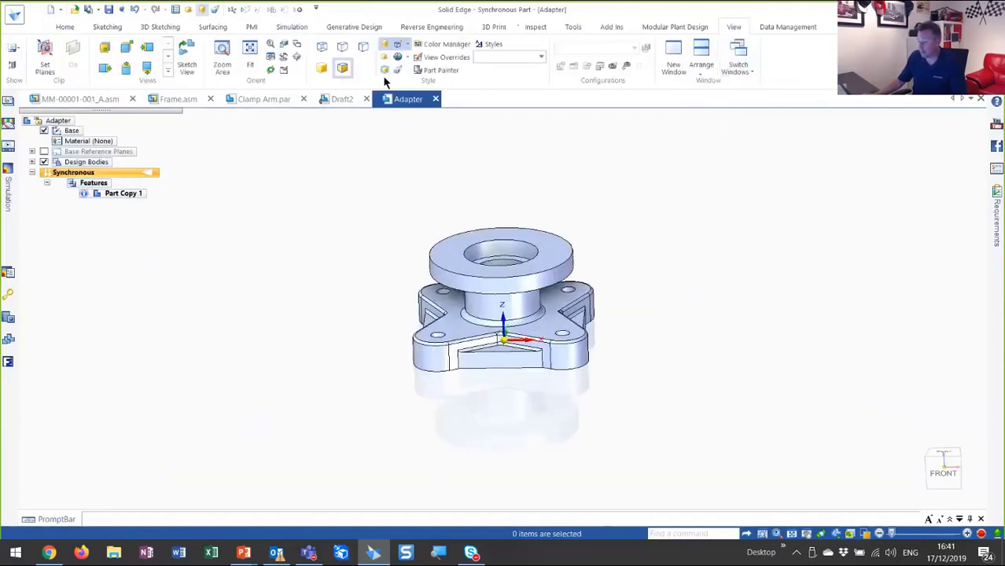
{"action": "left_click", "coordinate": [438, 70]}
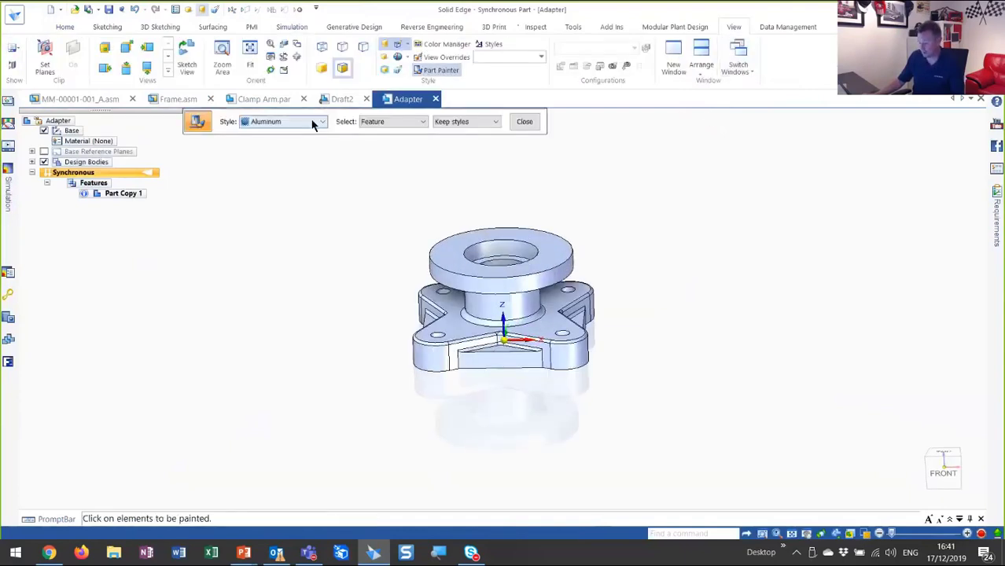
{"action": "left_click", "coordinate": [312, 121]}
{"action": "left_click", "coordinate": [313, 134]}
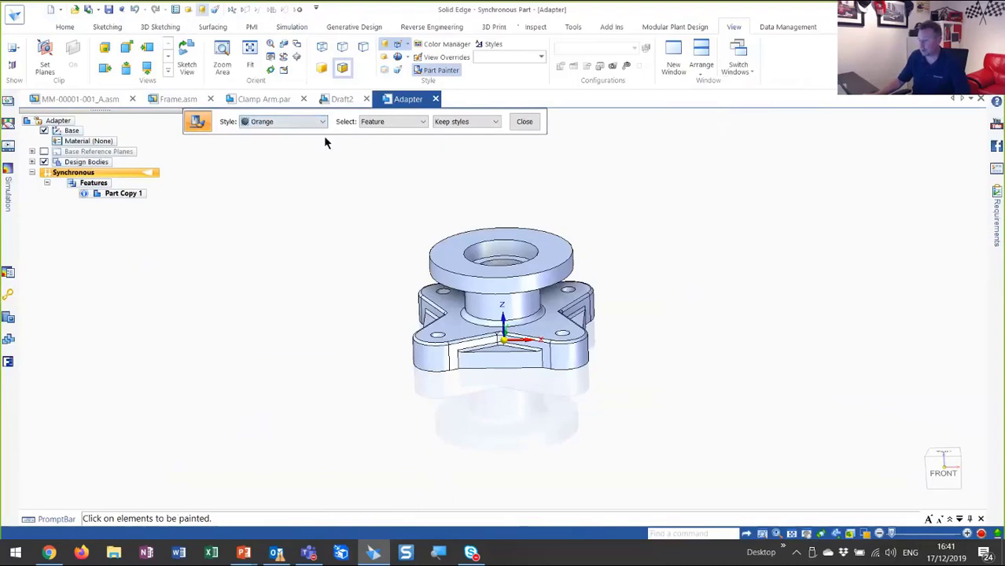
{"action": "left_click", "coordinate": [423, 122]}
{"action": "left_click", "coordinate": [373, 131]}
{"action": "left_click", "coordinate": [456, 122]}
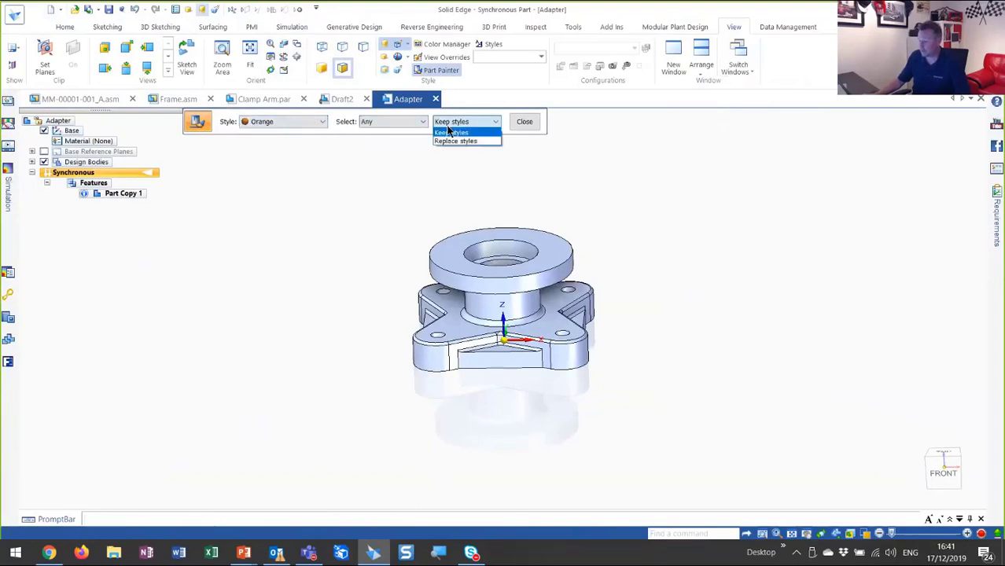
{"action": "left_click", "coordinate": [457, 141]}
{"action": "left_click", "coordinate": [478, 251]}
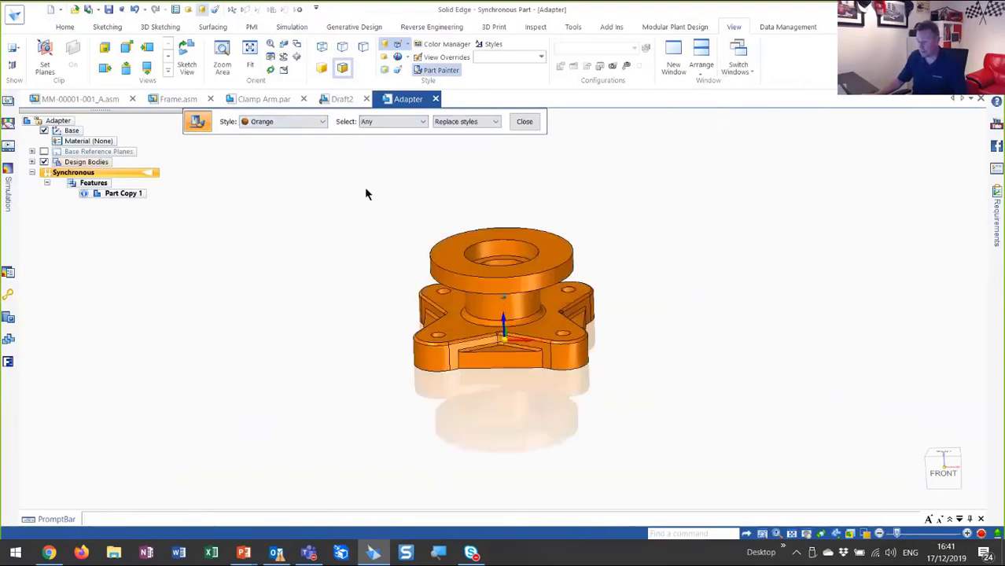
Hide the adapter's Base coordinate system, close Part Painter and show the part in isometric view.
{"action": "key", "text": "ctrl+i"}
{"action": "left_click", "coordinate": [44, 131]}
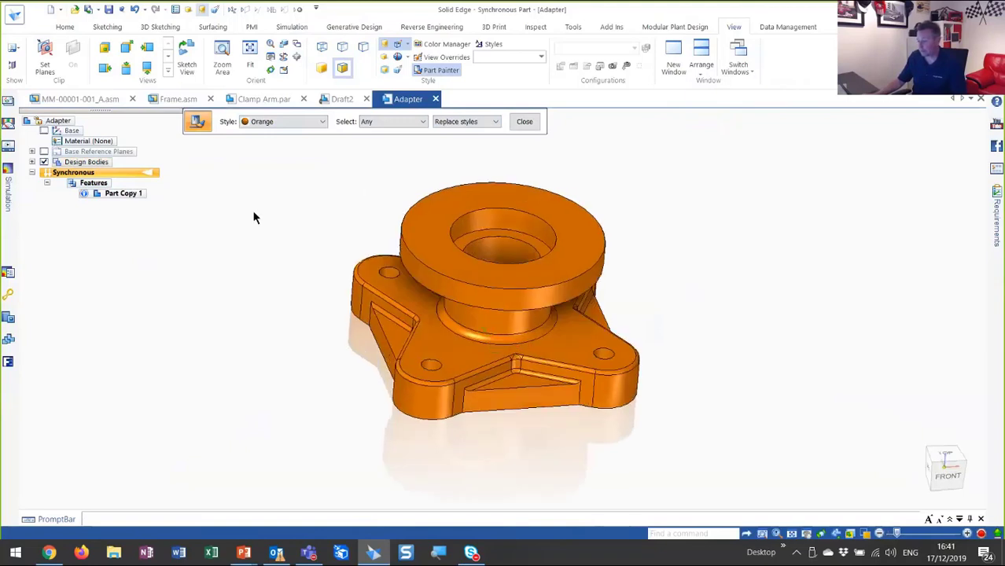
{"action": "key", "text": "ctrl+m"}
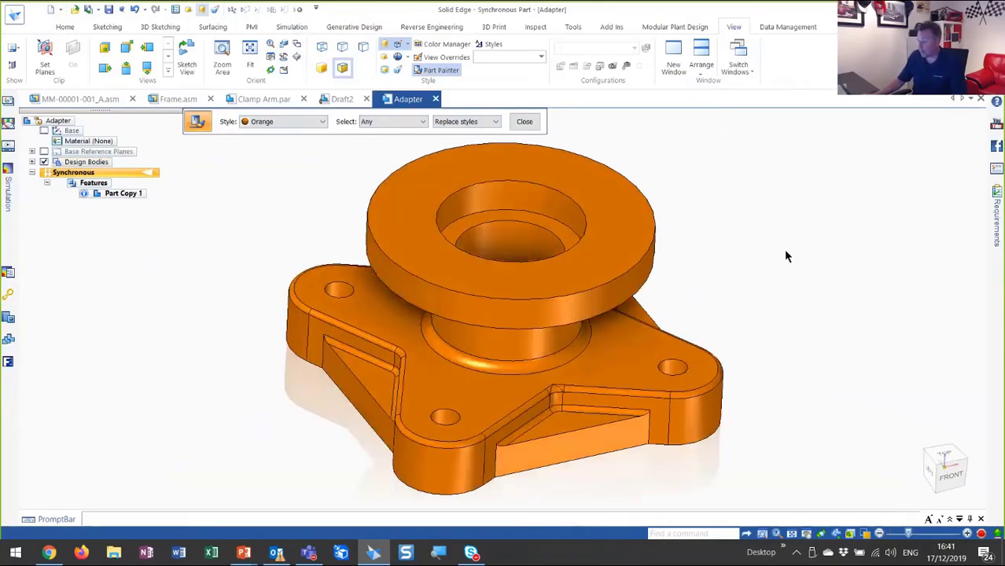
{"action": "key", "text": "Escape"}
{"action": "key", "text": "ctrl+i"}
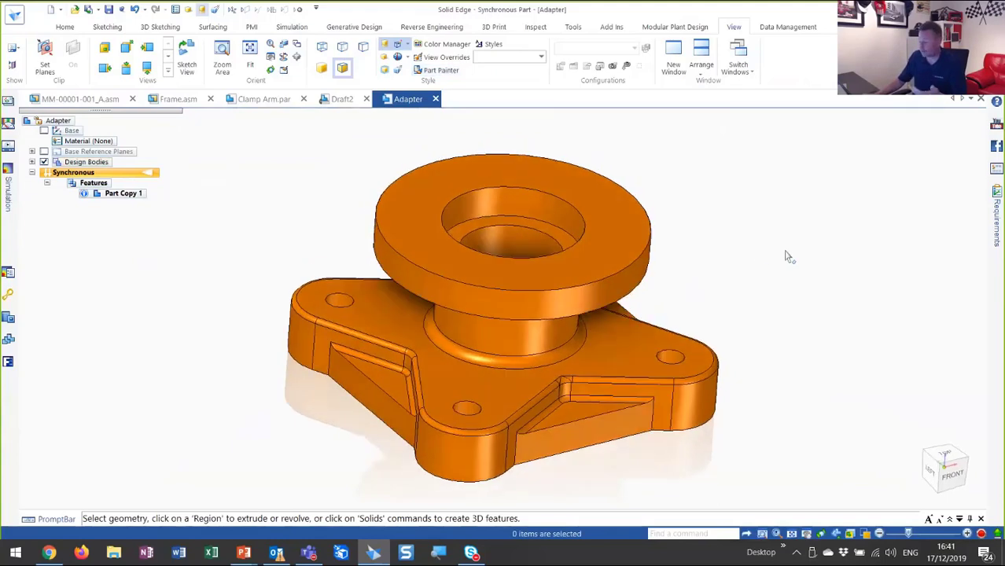
Lower the triangular web face between the adapter's base lobes by about 4.3 mm, with symmetric design intent applied.
{"action": "left_click", "coordinate": [589, 417]}
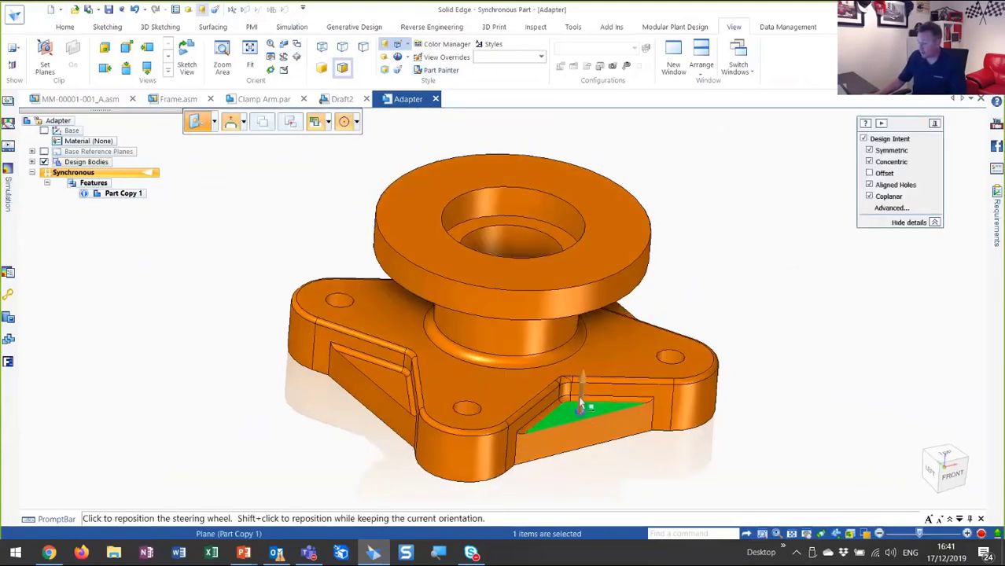
{"action": "left_click", "coordinate": [579, 411]}
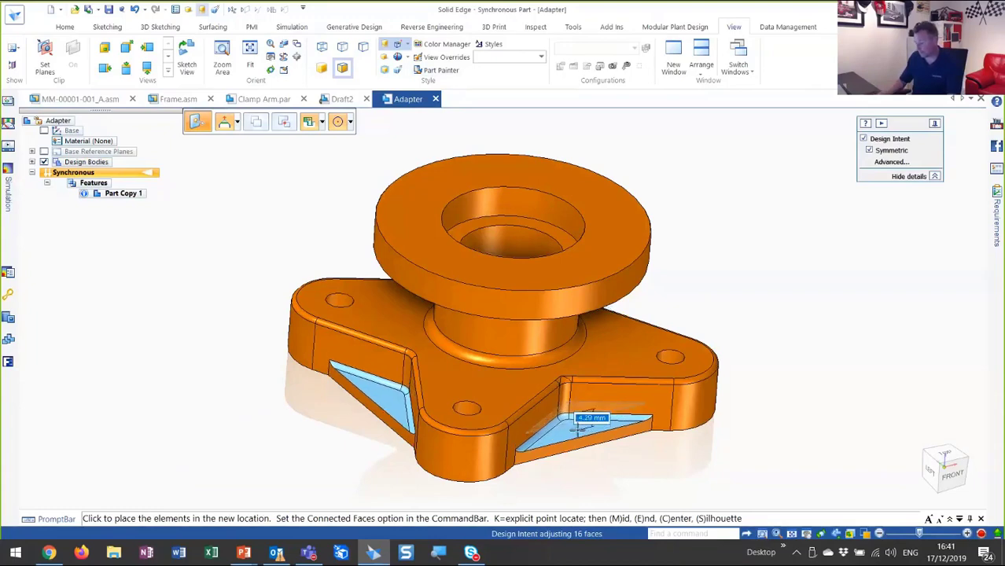
{"action": "left_click", "coordinate": [576, 429]}
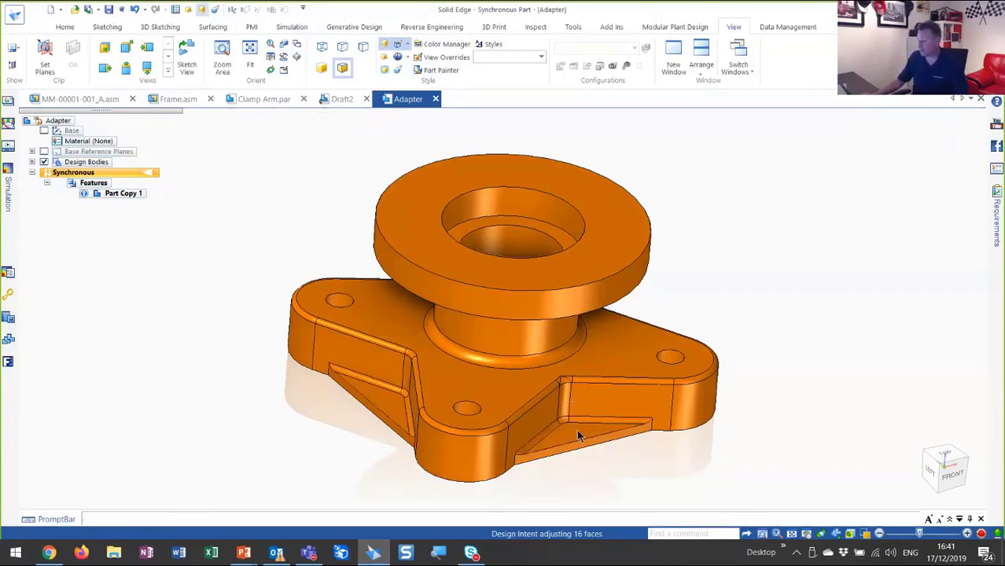
{"action": "key", "text": "Escape"}
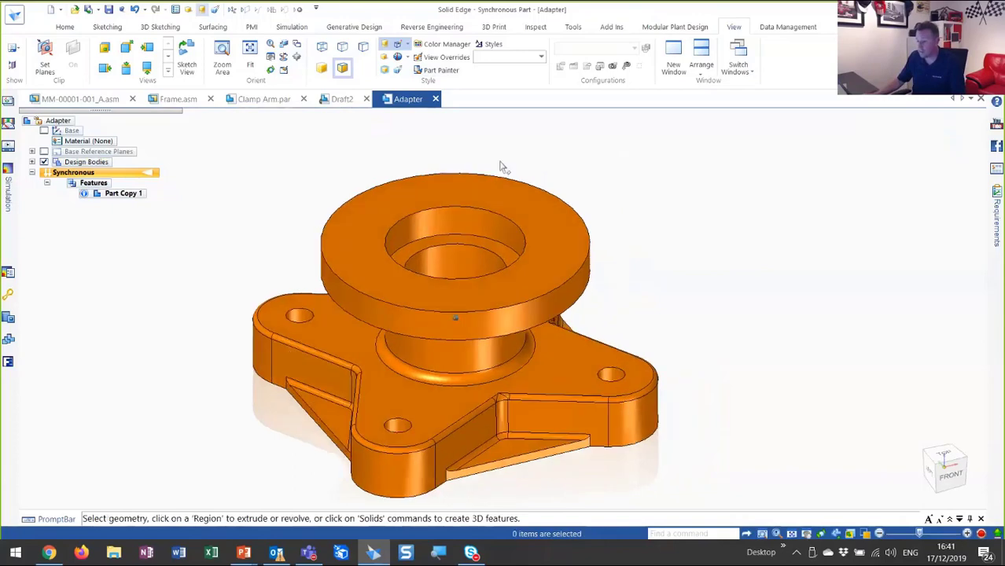
Add a locked Smart Dimension for the counterbore depth between the round flange's upper face and the counterbore floor.
{"action": "left_click", "coordinate": [66, 27]}
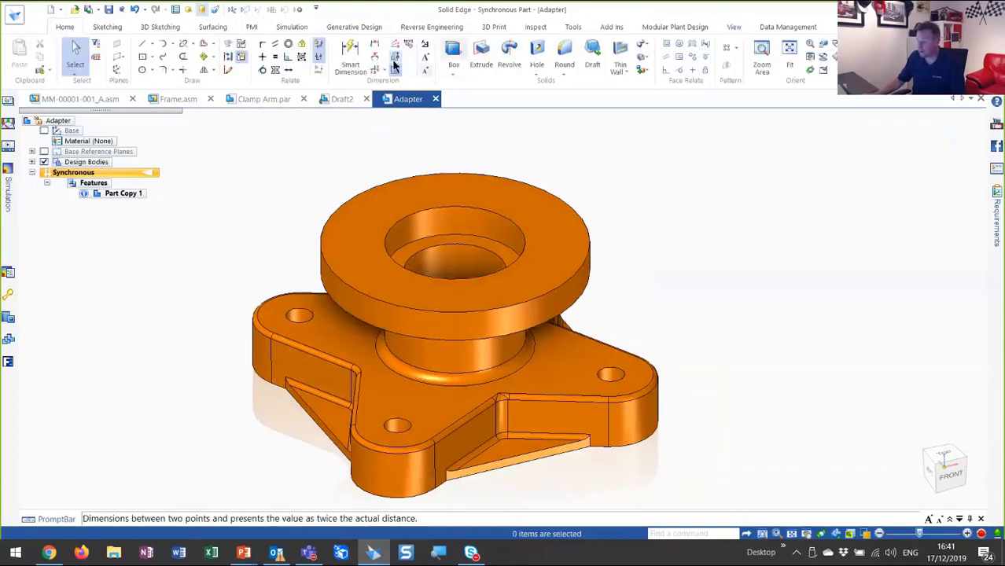
{"action": "left_click", "coordinate": [350, 57]}
{"action": "left_click", "coordinate": [498, 242]}
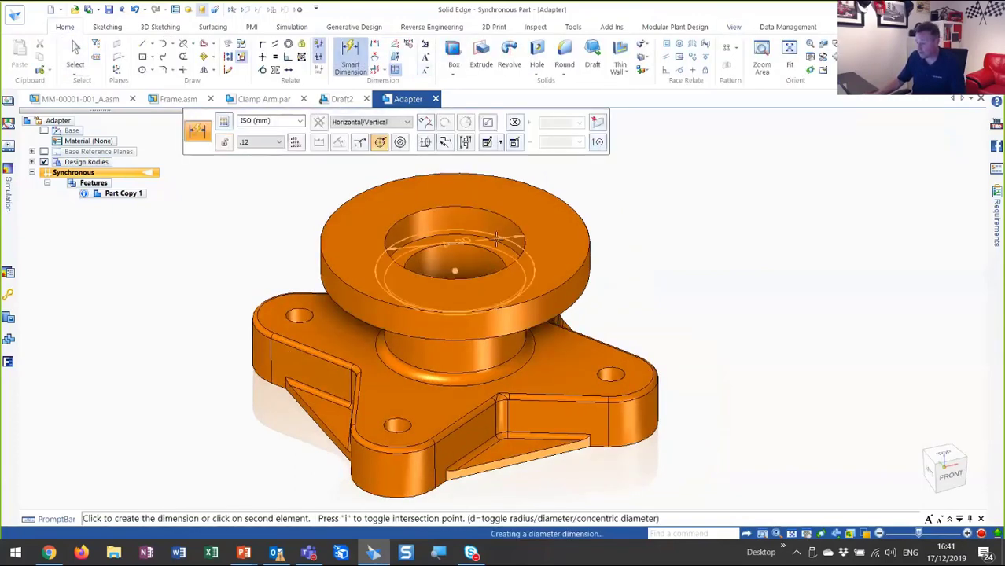
{"action": "left_click", "coordinate": [510, 222]}
{"action": "left_click", "coordinate": [627, 217]}
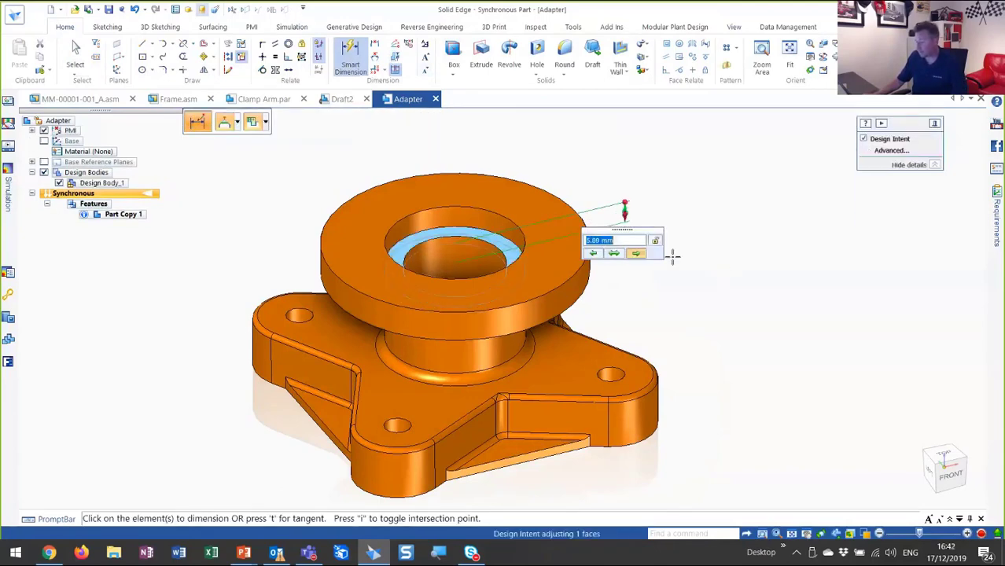
{"action": "key", "text": "Return"}
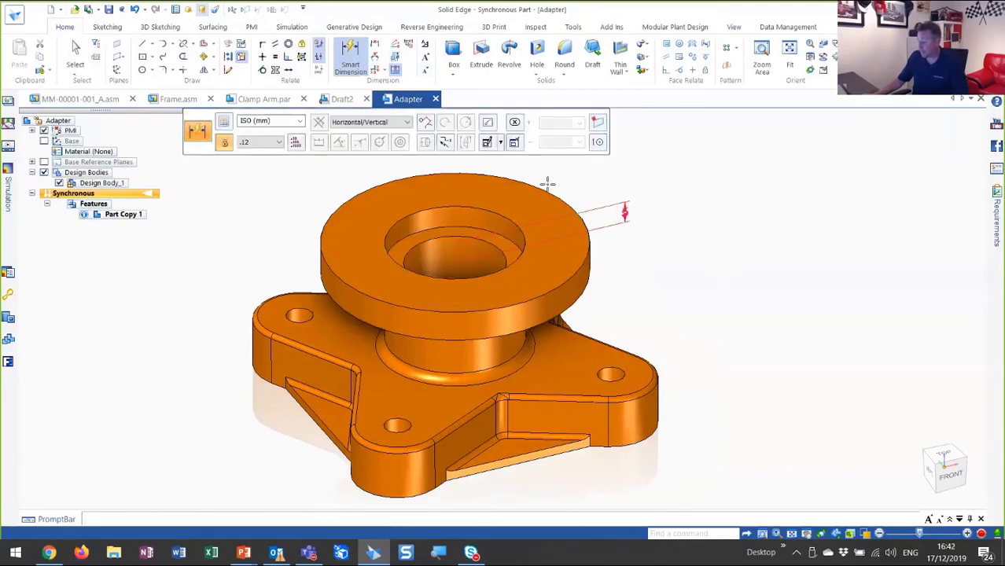
Dimension the round flange's thickness, set it to 7.5 mm and lock the dimension.
{"action": "left_click", "coordinate": [595, 252]}
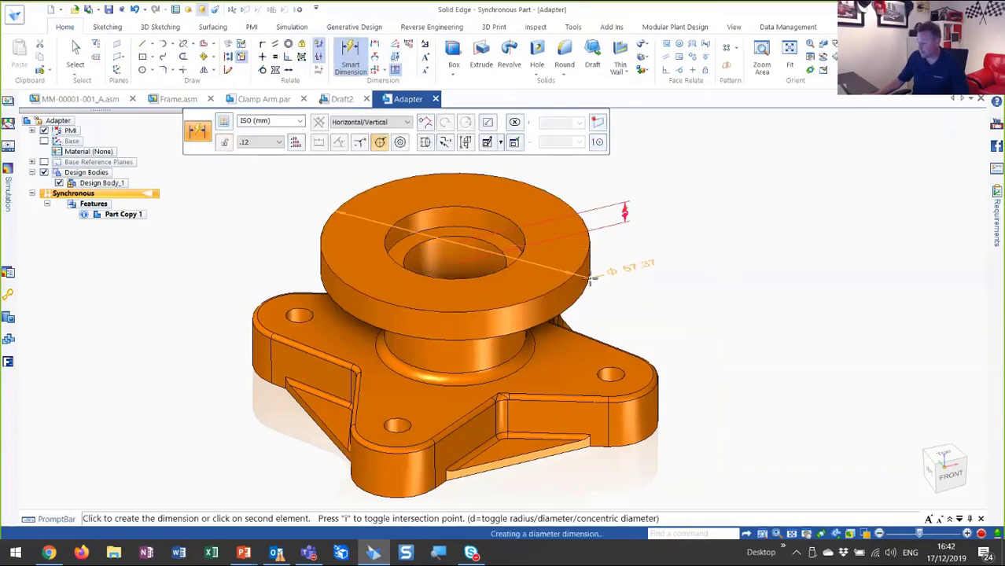
{"action": "left_click", "coordinate": [590, 278]}
{"action": "left_click", "coordinate": [669, 213]}
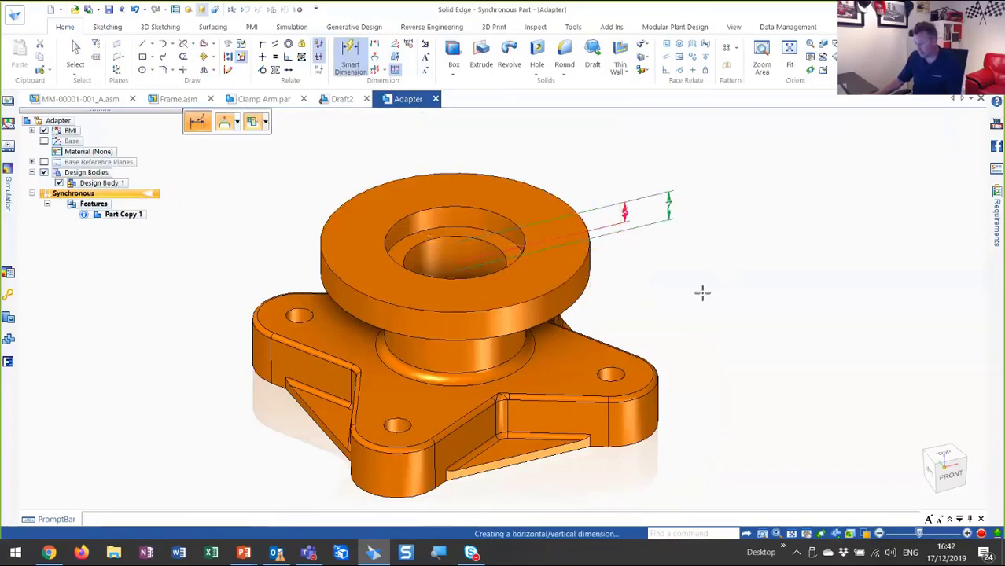
{"action": "type", "text": "7.5"}
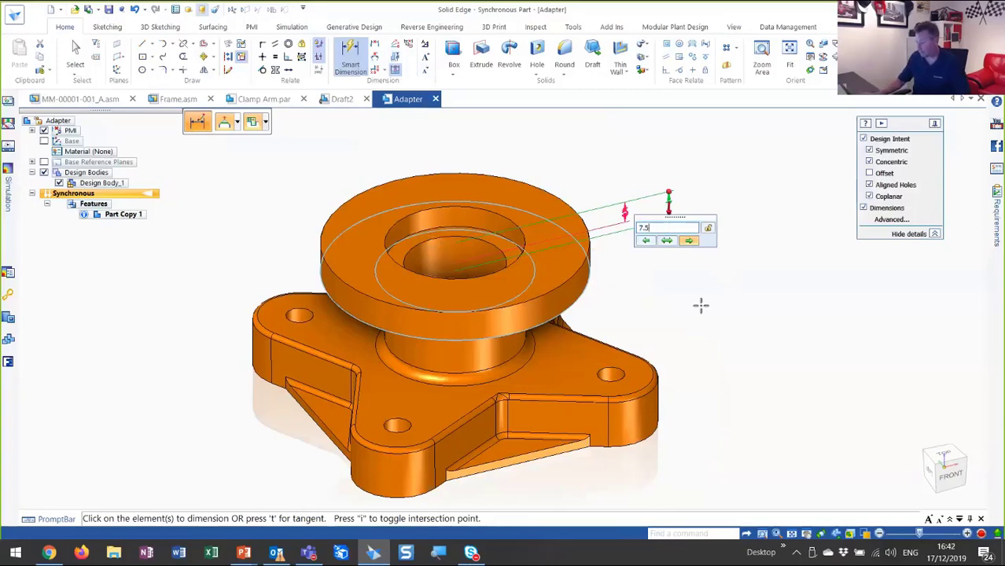
{"action": "key", "text": "Return"}
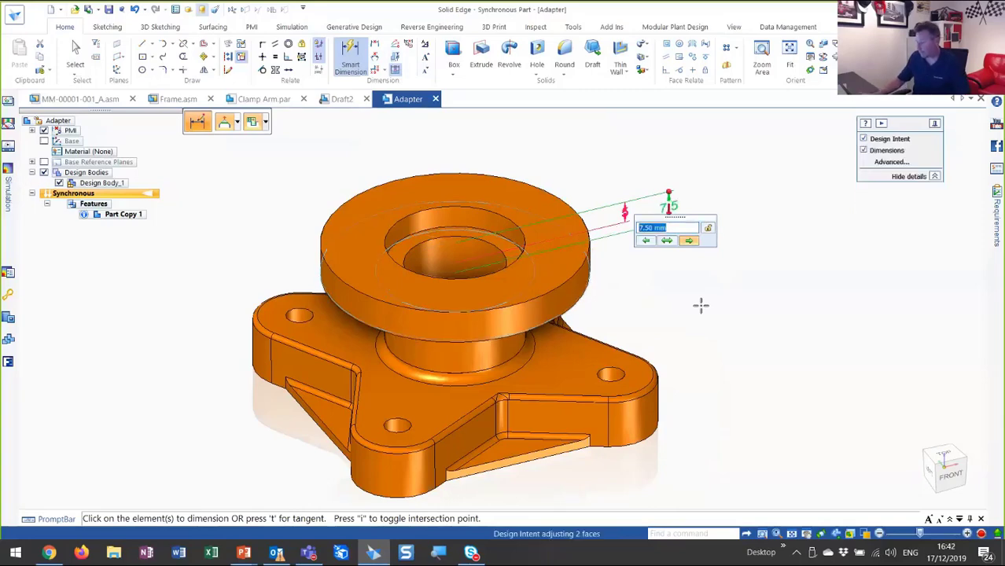
{"action": "left_click", "coordinate": [708, 229]}
{"action": "right_click", "coordinate": [714, 308]}
{"action": "key", "text": "Escape"}
Try moving the round flange's upper face upward by about 7.45 mm with the locked dimensions in place.
{"action": "middle_click_drag", "start_coordinate": [689, 312], "coordinate": [492, 229]}
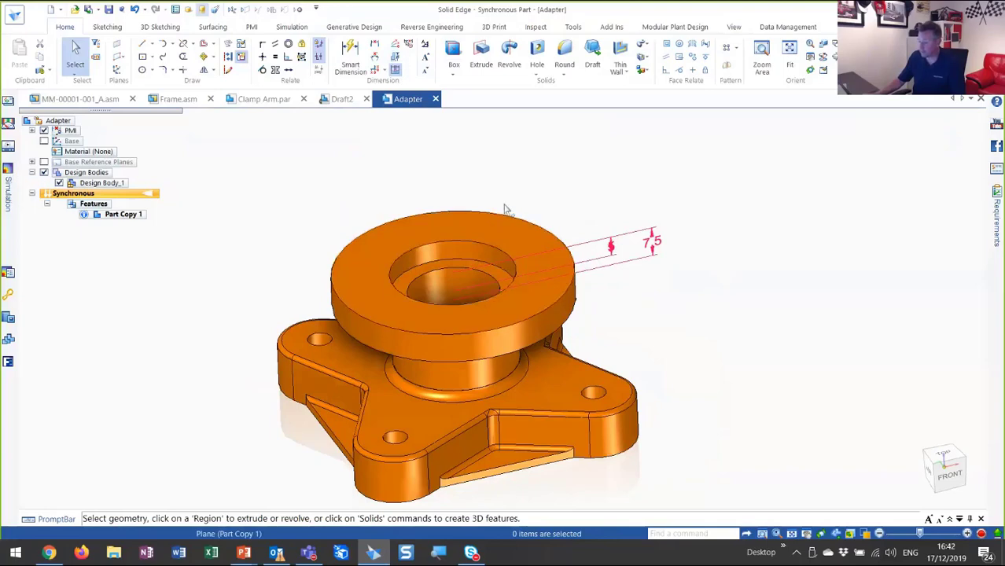
{"action": "left_click", "coordinate": [495, 220]}
{"action": "left_click", "coordinate": [493, 211]}
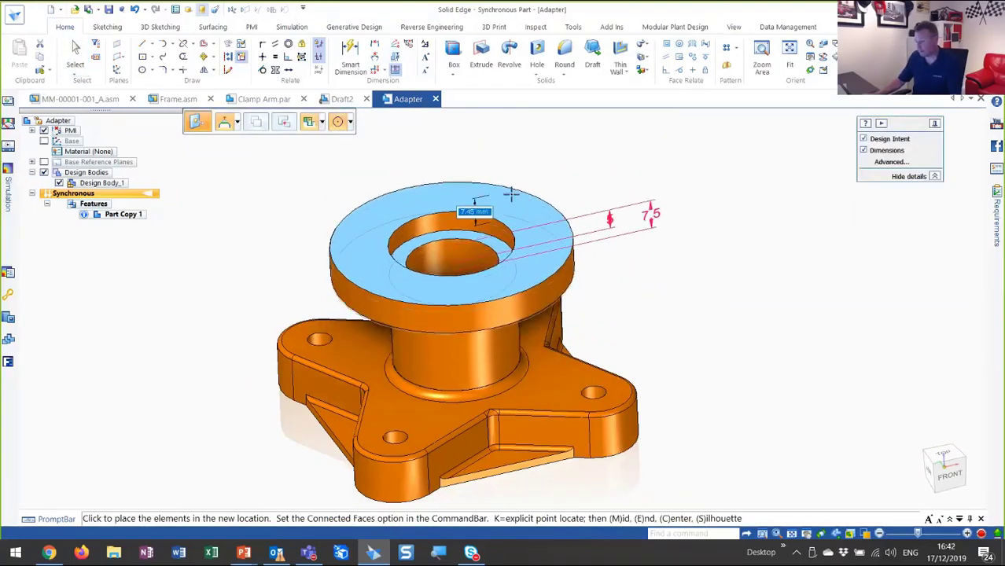
{"action": "left_click", "coordinate": [511, 197]}
{"action": "key", "text": "Escape"}
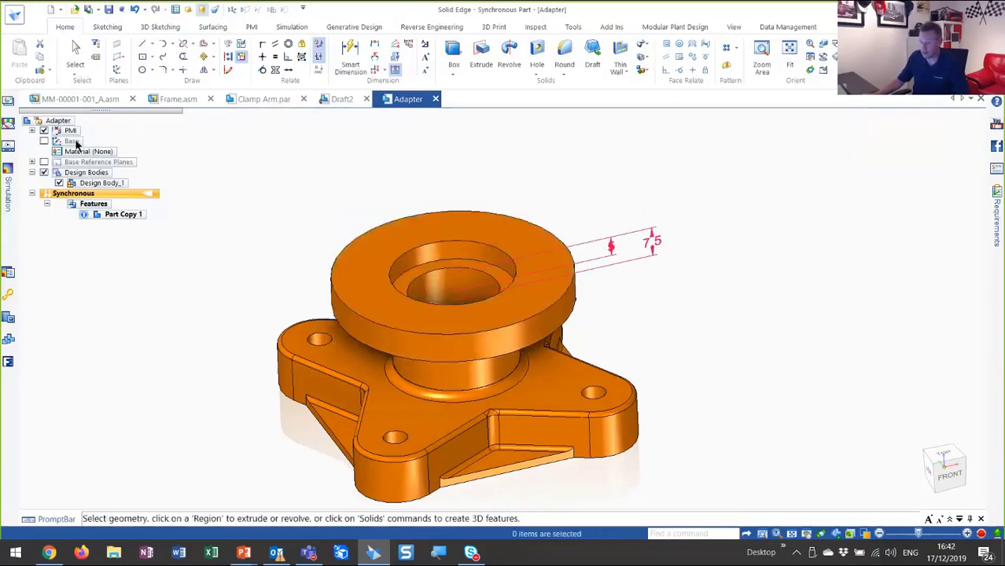
Delete the triangular webs between the adapter's base lobes, keeping the base's bottom face out of the selection.
{"action": "middle_click_drag", "start_coordinate": [795, 431], "coordinate": [779, 426]}
{"action": "key", "text": "ctrl+f"}
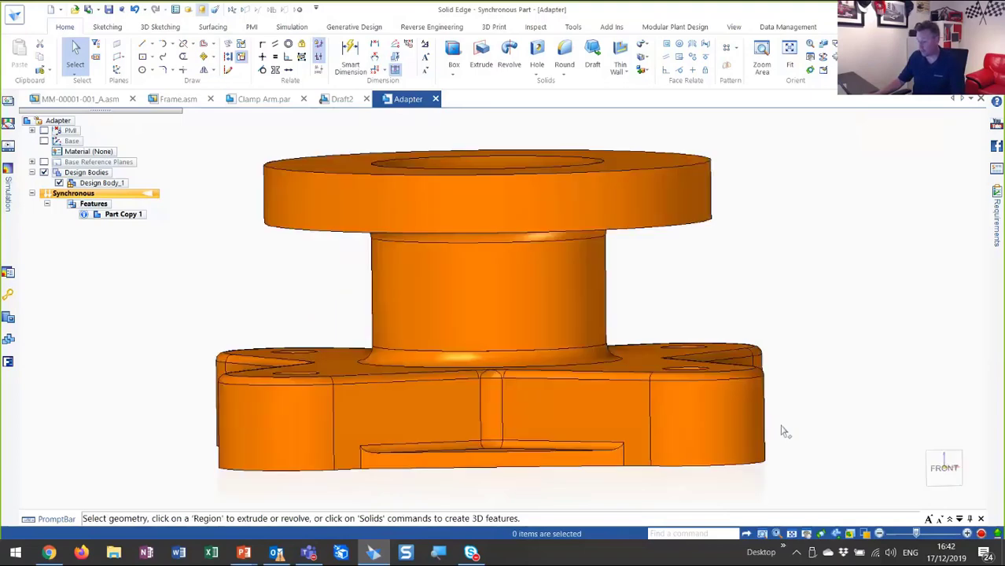
{"action": "scroll", "coordinate": [612, 463], "scroll_direction": "down", "scroll_amount": 2}
{"action": "middle_click_drag", "start_coordinate": [614, 445], "coordinate": [618, 407], "text": "shift"}
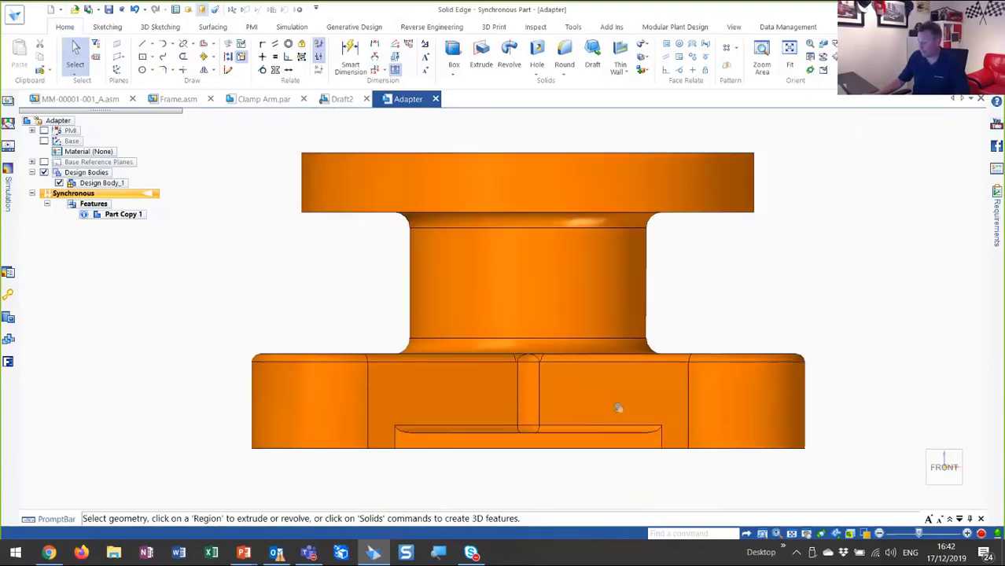
{"action": "left_click_drag", "start_coordinate": [223, 481], "coordinate": [827, 405]}
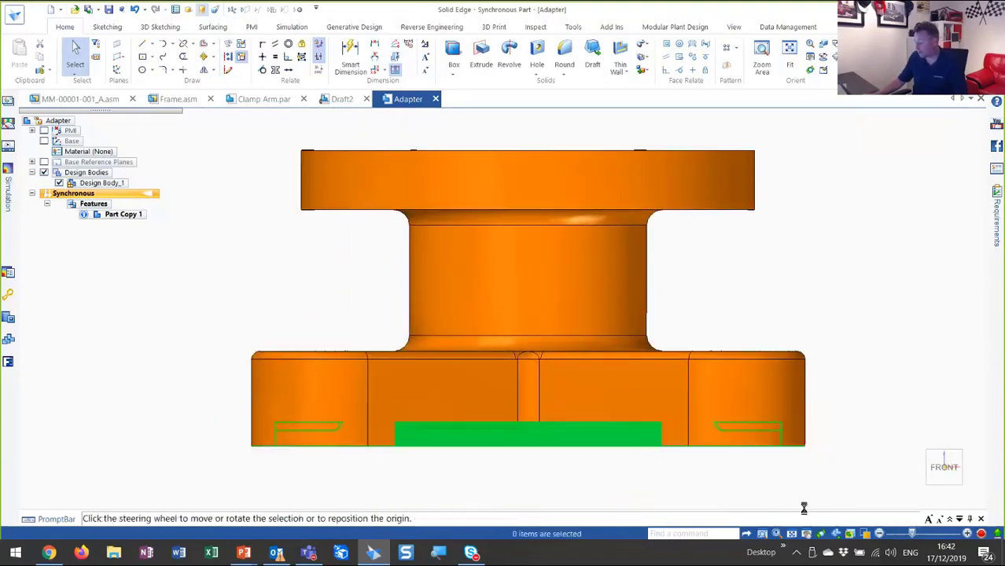
{"action": "middle_click_drag", "start_coordinate": [804, 509], "coordinate": [693, 386]}
{"action": "left_click", "coordinate": [760, 469], "text": "ctrl"}
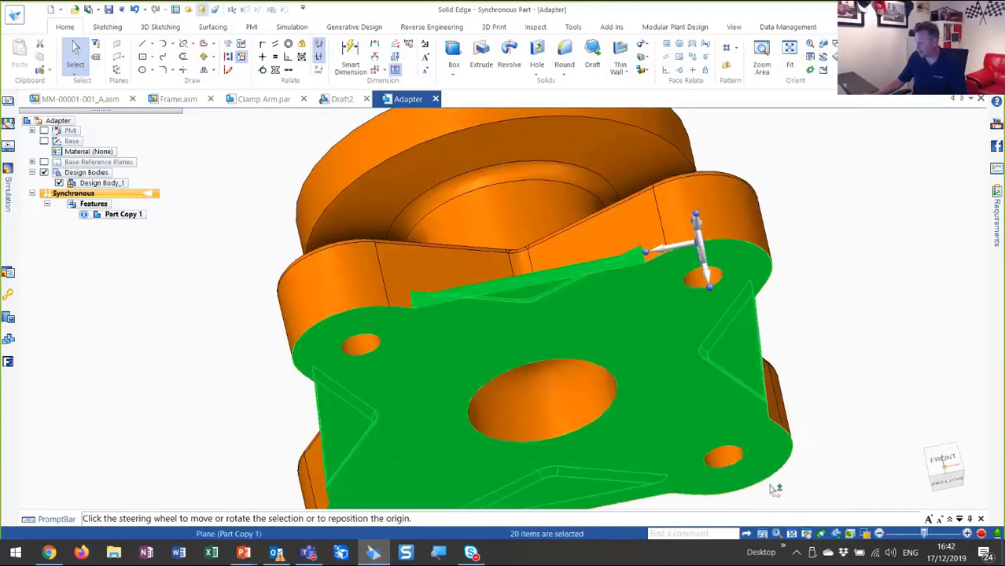
{"action": "middle_click_drag", "start_coordinate": [731, 438], "coordinate": [745, 293]}
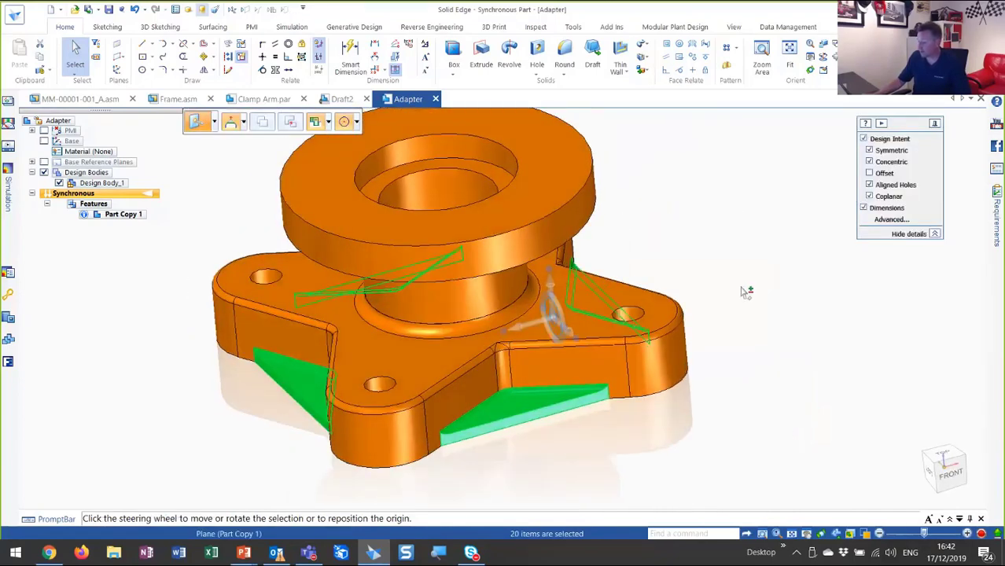
{"action": "right_click", "coordinate": [746, 293]}
{"action": "left_click", "coordinate": [796, 471]}
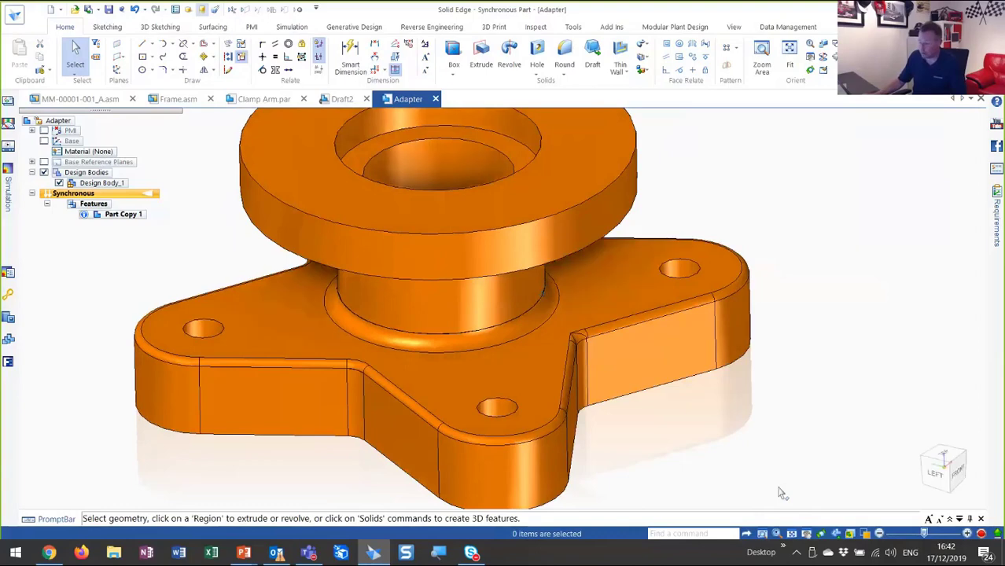
Reorder the rounds at two of the inner corners between the adapter's base lobes.
{"action": "scroll", "coordinate": [778, 503], "scroll_direction": "up", "scroll_amount": 3}
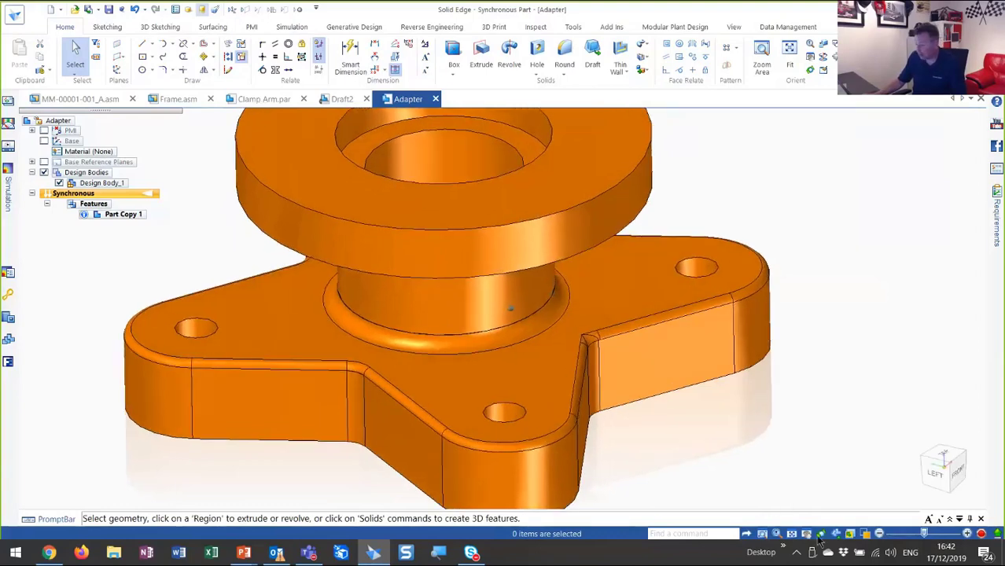
{"action": "scroll", "coordinate": [558, 393], "scroll_direction": "up", "scroll_amount": 2}
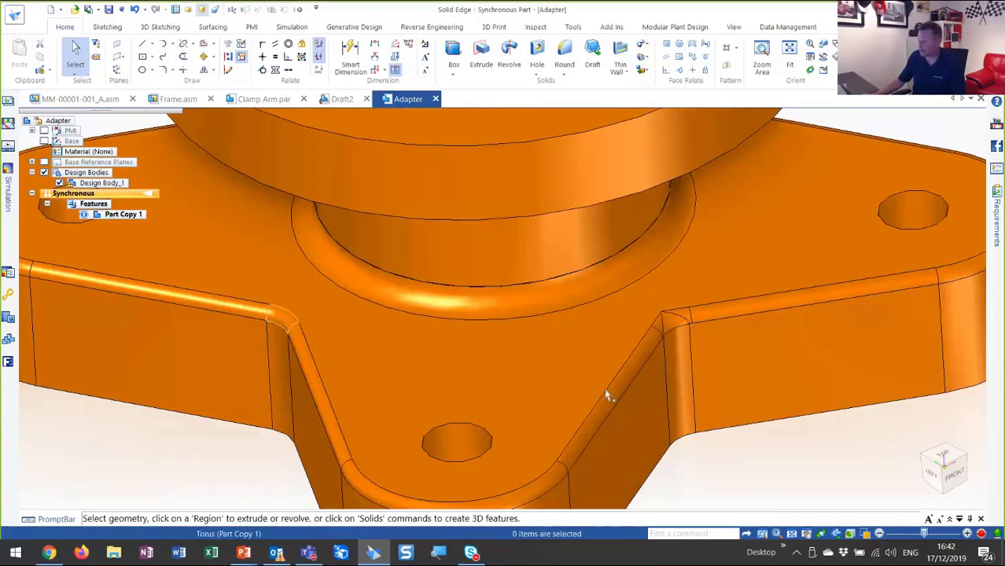
{"action": "left_click", "coordinate": [676, 319]}
{"action": "right_click", "coordinate": [681, 323]}
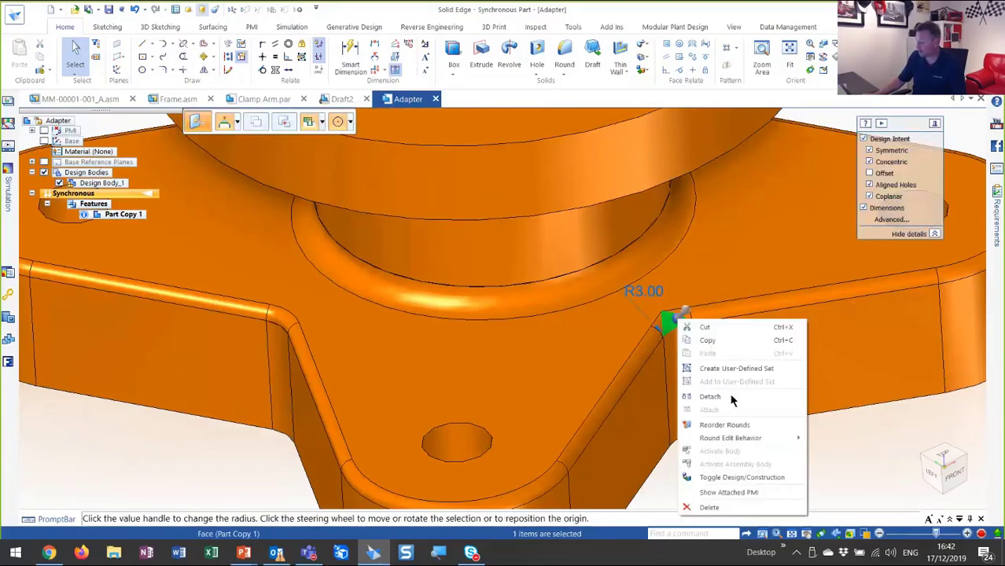
{"action": "left_click", "coordinate": [737, 424]}
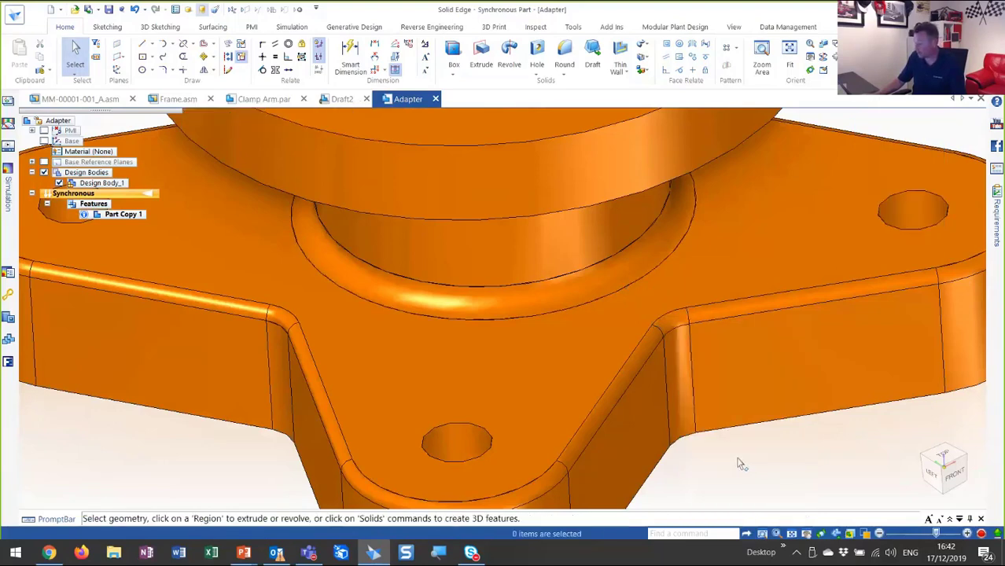
{"action": "middle_click_drag", "start_coordinate": [739, 464], "coordinate": [781, 479]}
{"action": "scroll", "coordinate": [711, 340], "scroll_direction": "up", "scroll_amount": 2}
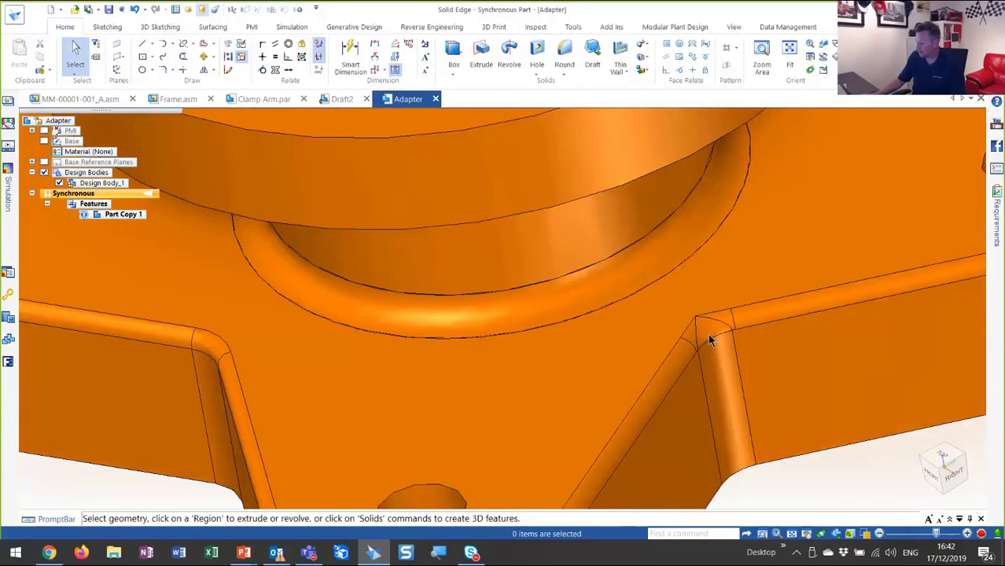
{"action": "right_click", "coordinate": [711, 337]}
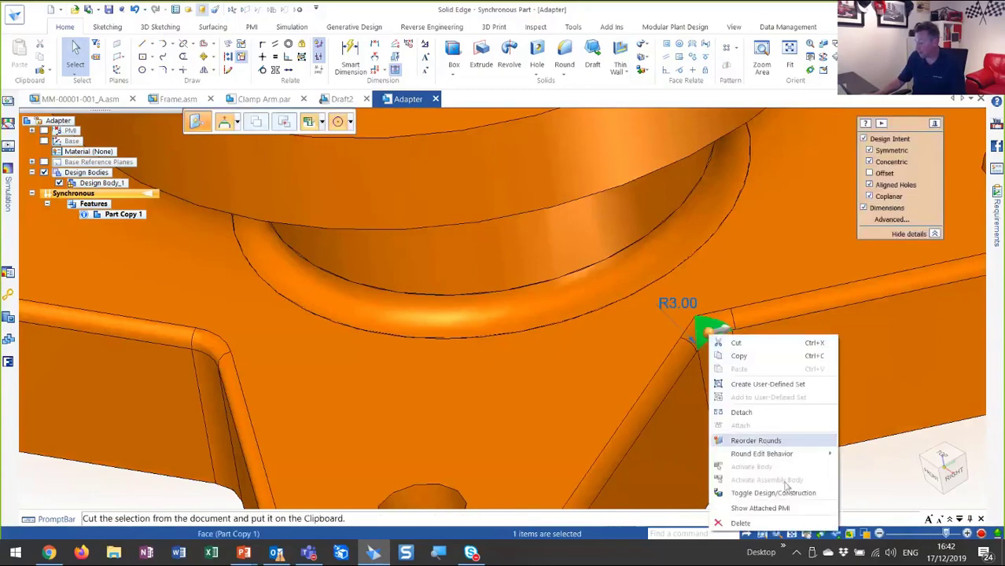
{"action": "left_click", "coordinate": [767, 441]}
Run Recognize Holes on the adapter, excluding the 22 mm counterbore and keeping the four simple 6 mm base holes.
{"action": "middle_click_drag", "start_coordinate": [779, 485], "coordinate": [804, 390]}
{"action": "scroll", "coordinate": [776, 479], "scroll_direction": "down", "scroll_amount": 3}
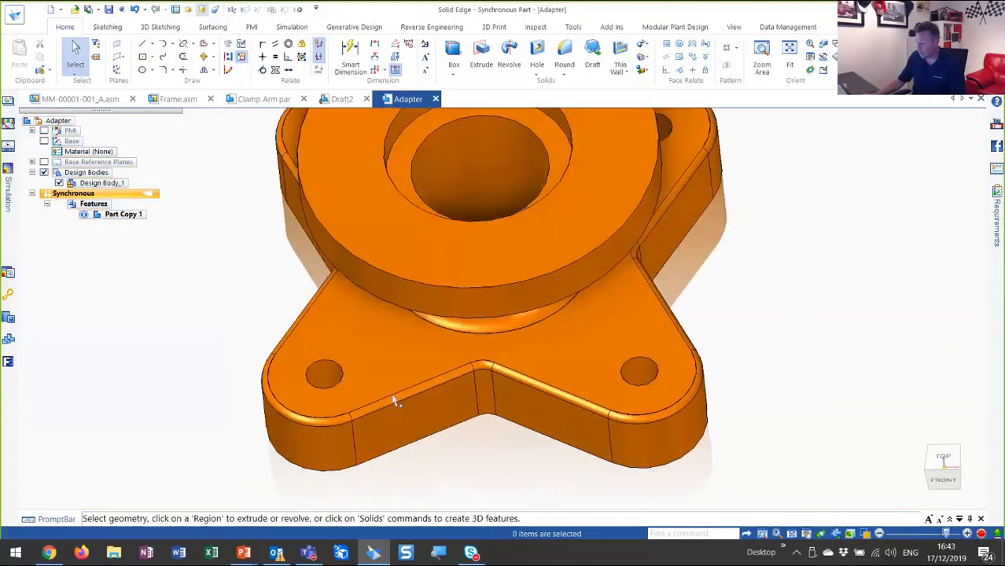
{"action": "left_click", "coordinate": [327, 382]}
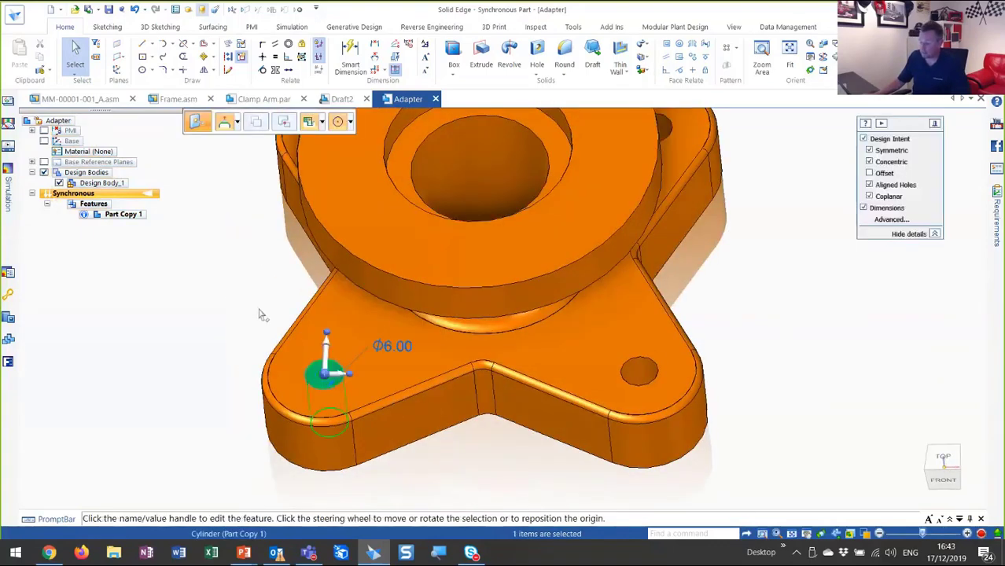
{"action": "left_click", "coordinate": [241, 282]}
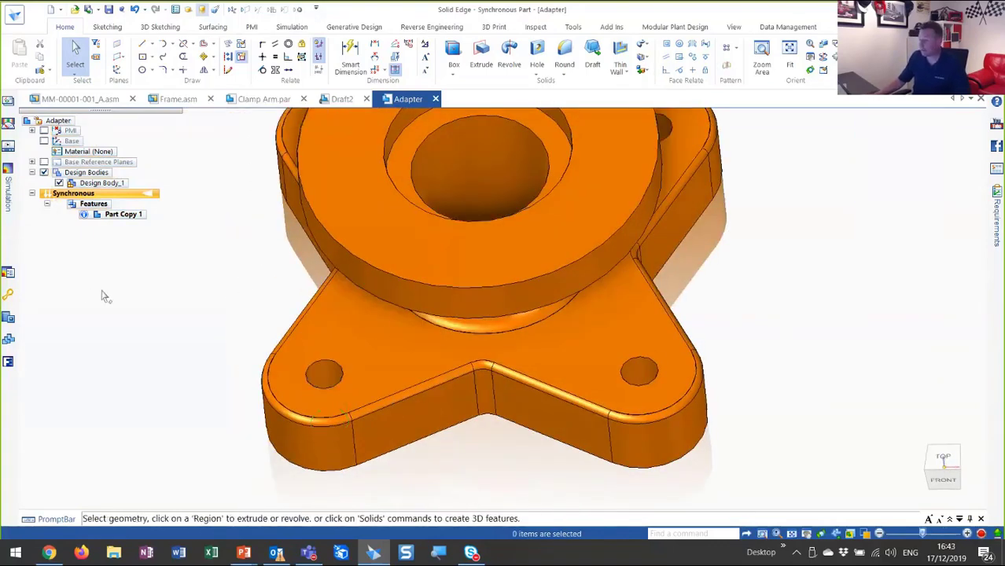
{"action": "left_click", "coordinate": [537, 74]}
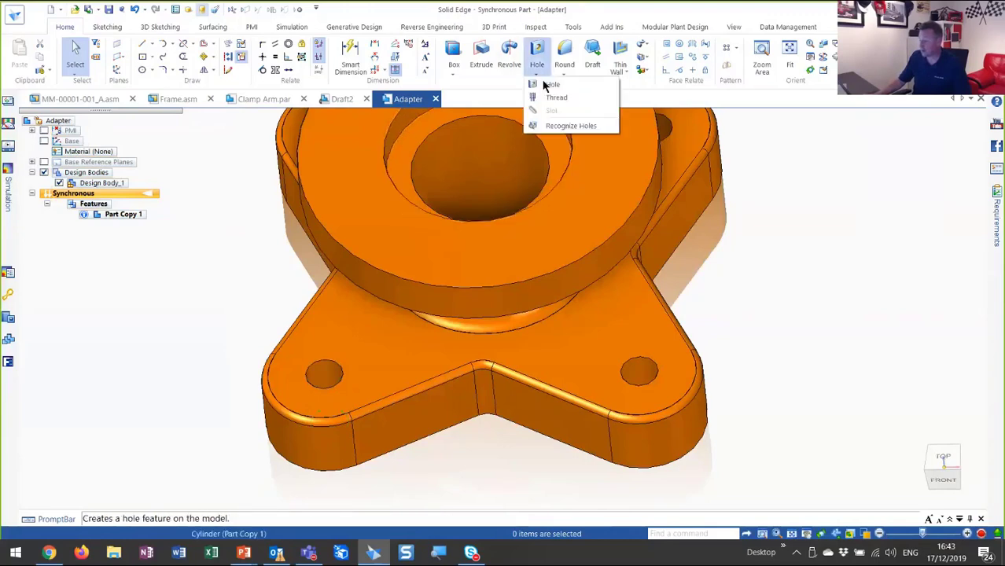
{"action": "left_click", "coordinate": [560, 125]}
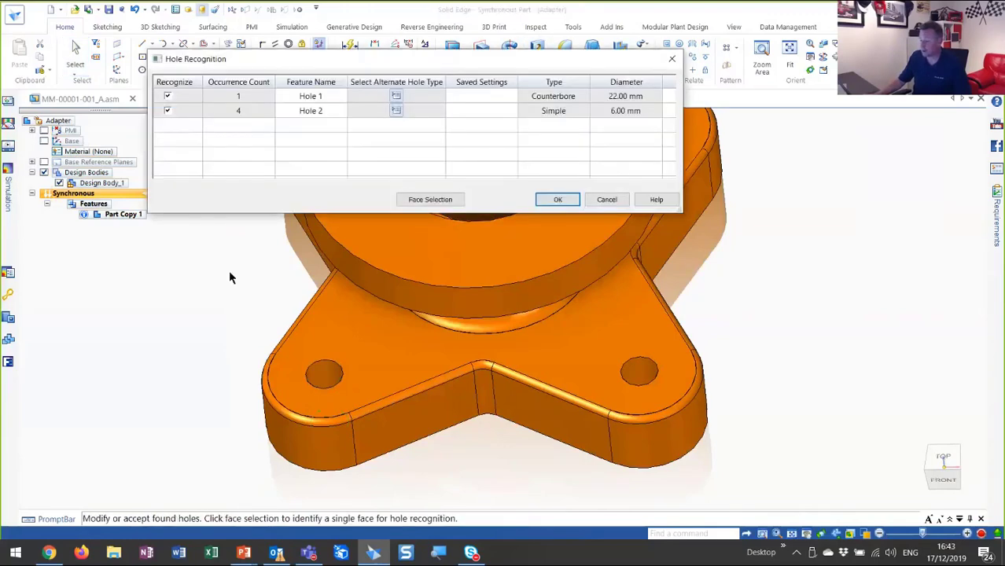
{"action": "left_click", "coordinate": [166, 97]}
{"action": "left_click", "coordinate": [167, 97]}
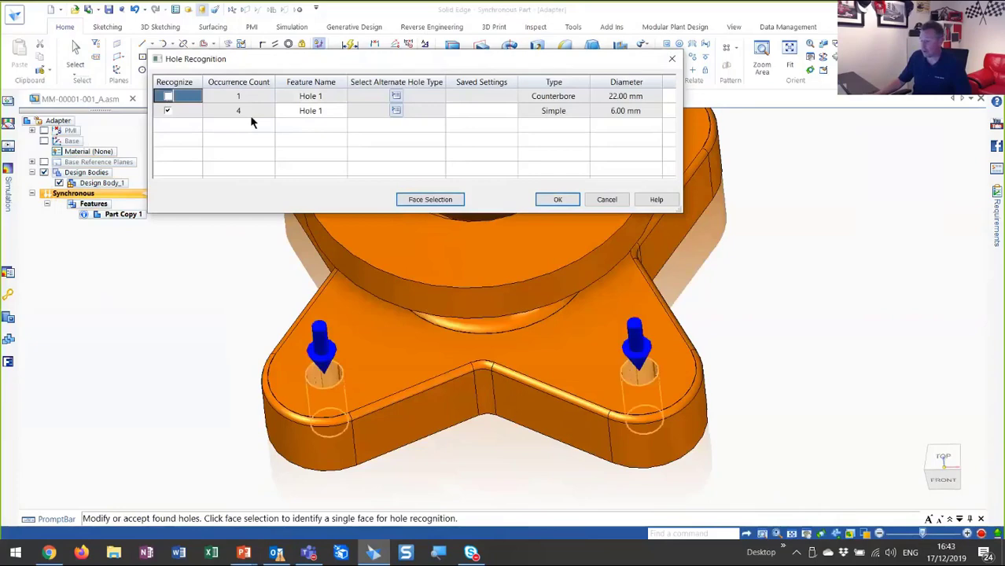
Convert the four base holes to ISO Metric M5 Socket Head 4762 counterbores with Loose (H14) fit, and accept the recognition.
{"action": "left_click", "coordinate": [398, 111]}
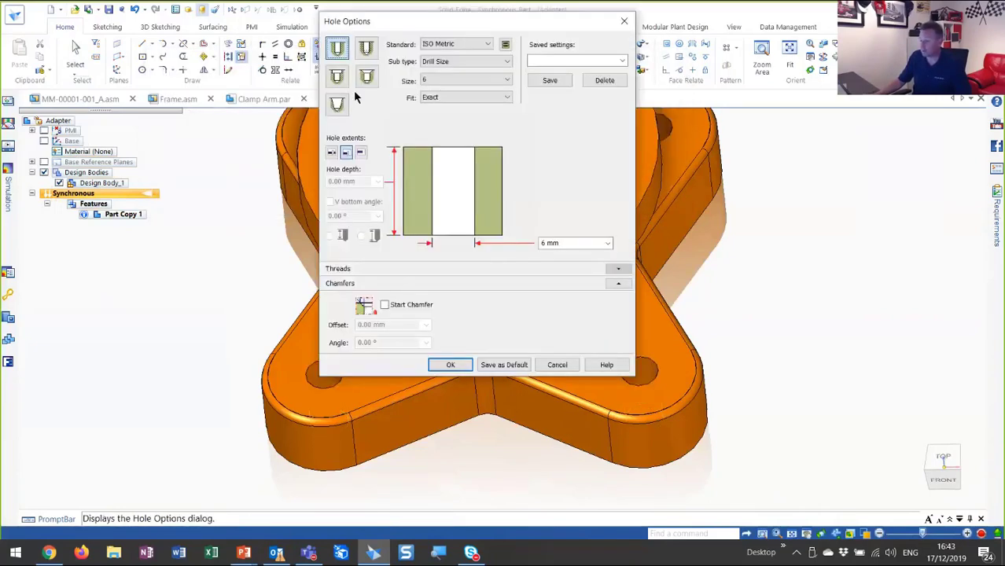
{"action": "left_click", "coordinate": [337, 77]}
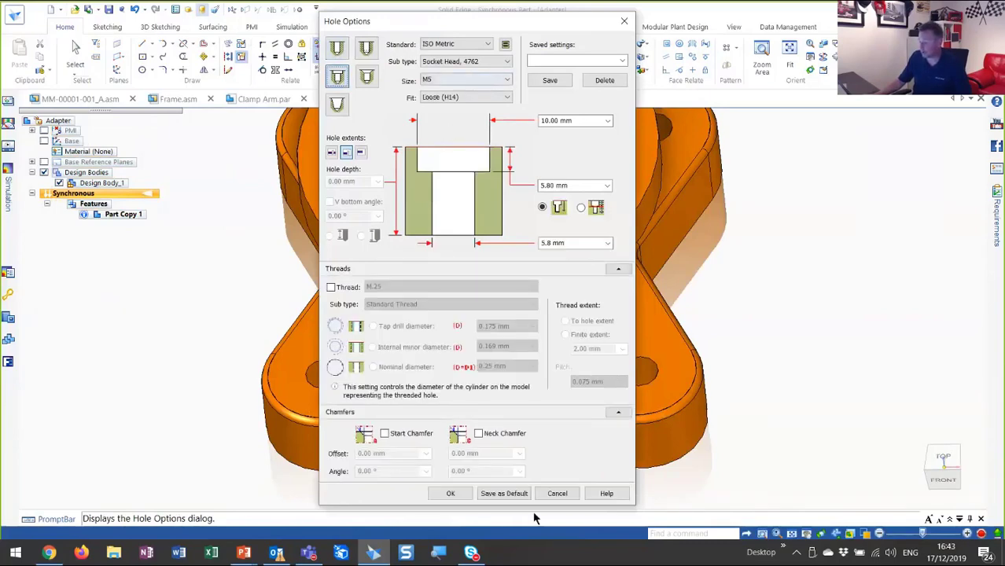
{"action": "left_click", "coordinate": [453, 493]}
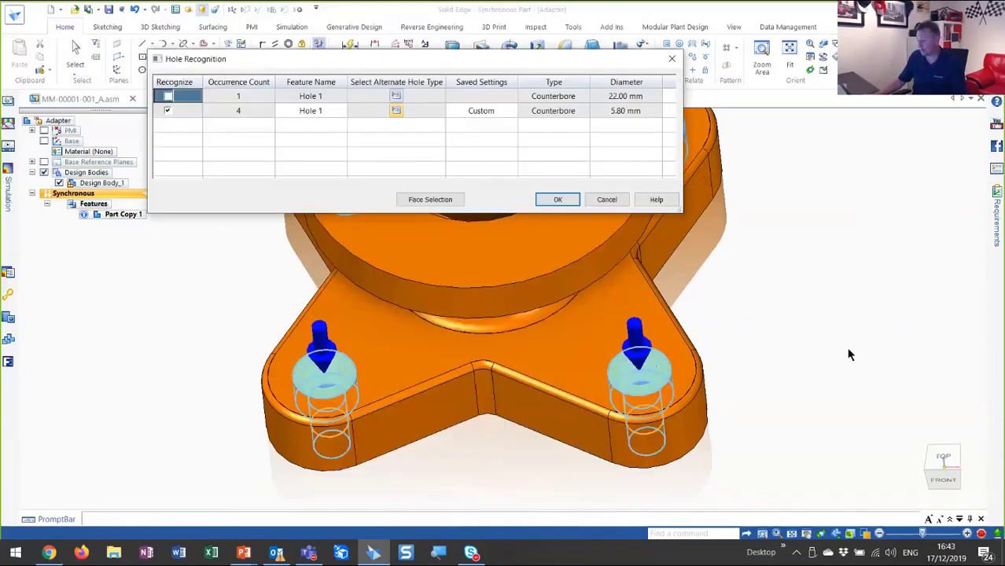
{"action": "left_click", "coordinate": [568, 199]}
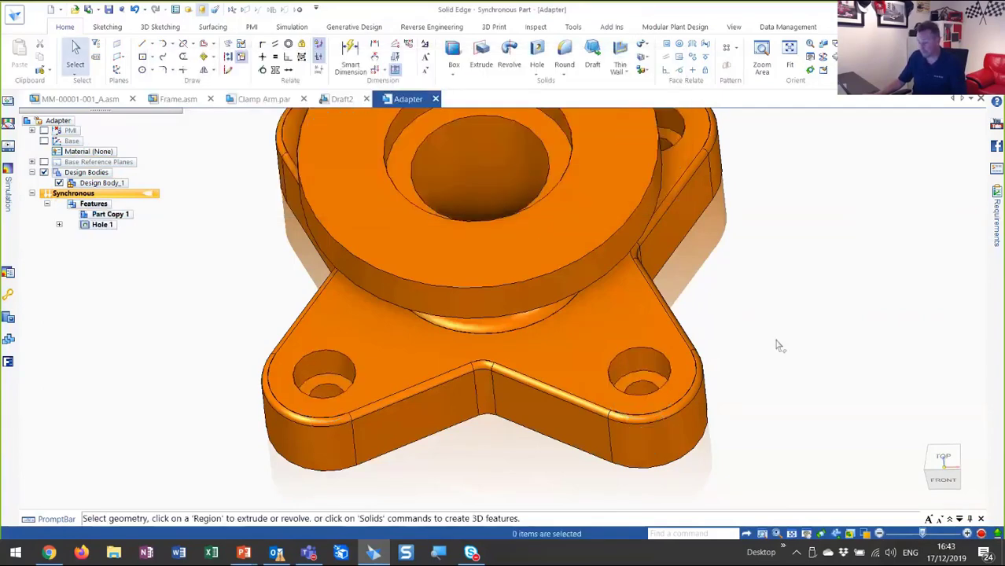
Try moving one counterbored base hole with the steering wheel, with symmetric and concentric design intent active.
{"action": "scroll", "coordinate": [770, 395], "scroll_direction": "down", "scroll_amount": 3}
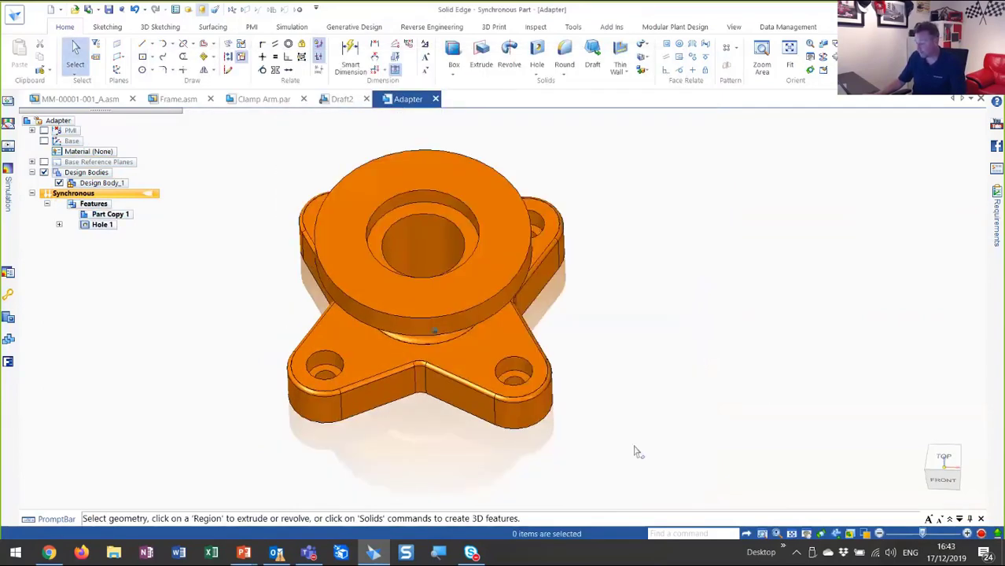
{"action": "scroll", "coordinate": [637, 452], "scroll_direction": "up", "scroll_amount": 2}
{"action": "left_click", "coordinate": [551, 376]}
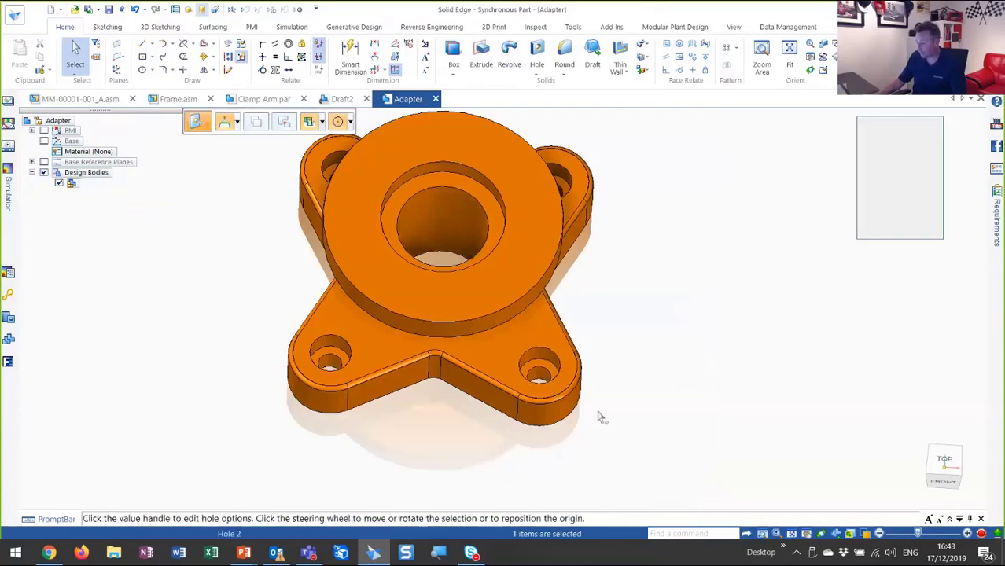
{"action": "left_click", "coordinate": [538, 370]}
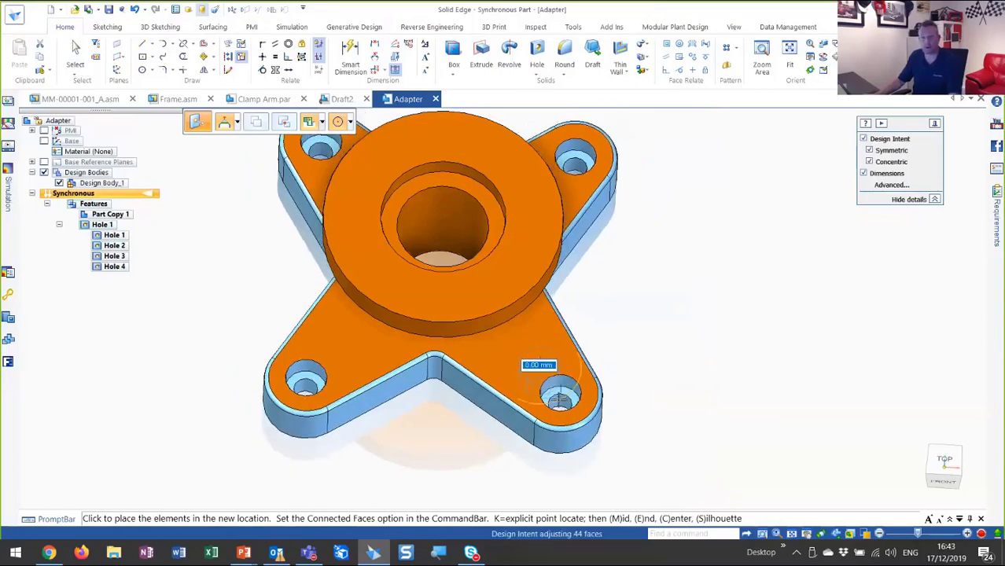
{"action": "key", "text": "Escape"}
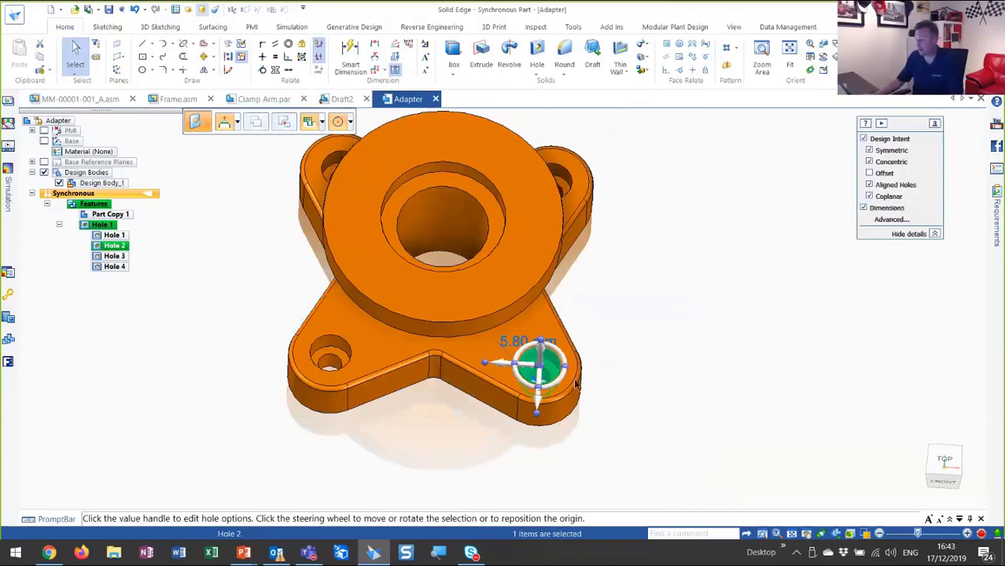
{"action": "key", "text": "Escape"}
Save the edited adapter as Adapter.par in the frame's Components folder.
{"action": "middle_click_drag", "start_coordinate": [734, 253], "coordinate": [661, 164]}
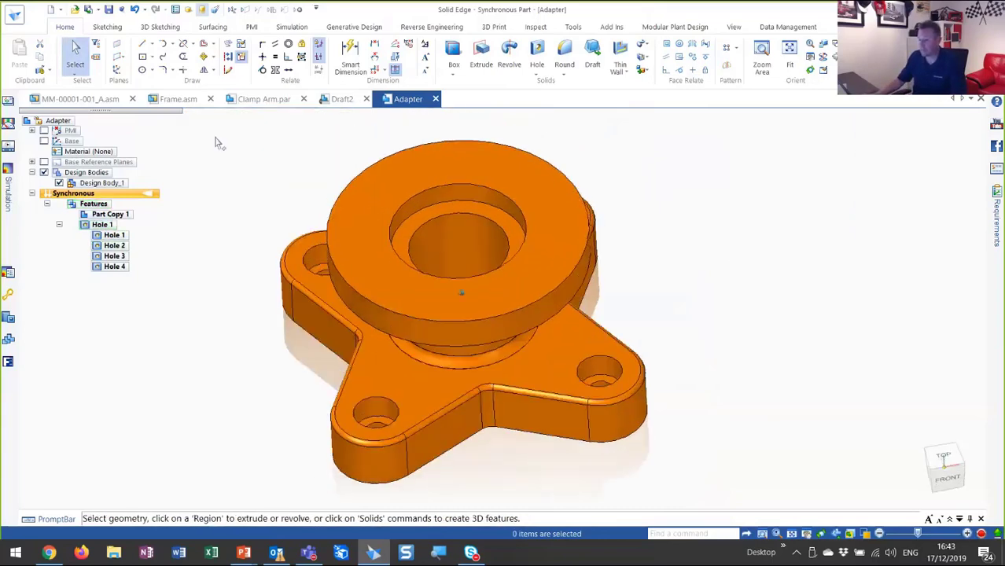
{"action": "left_click", "coordinate": [108, 10]}
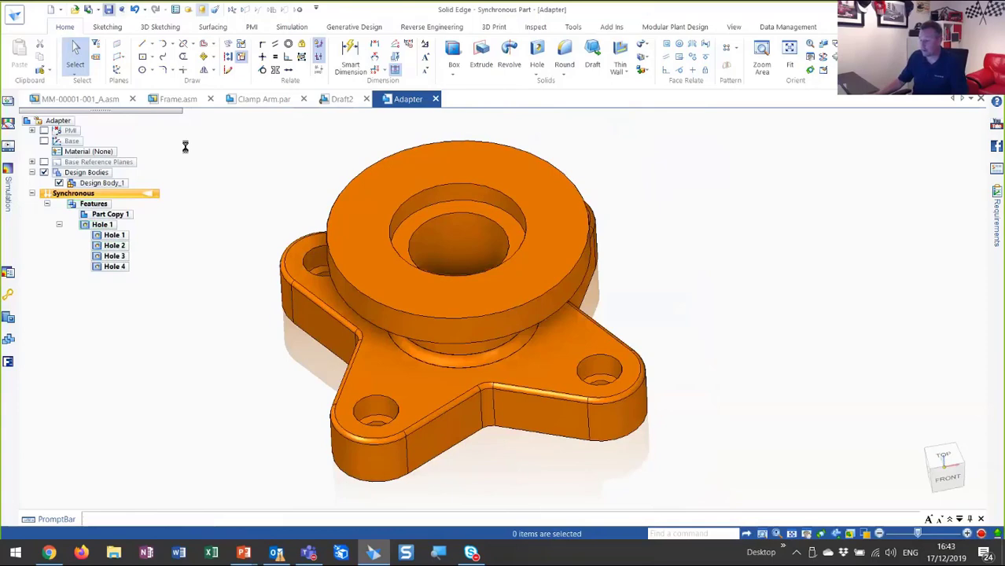
{"action": "key", "text": "ctrl+s"}
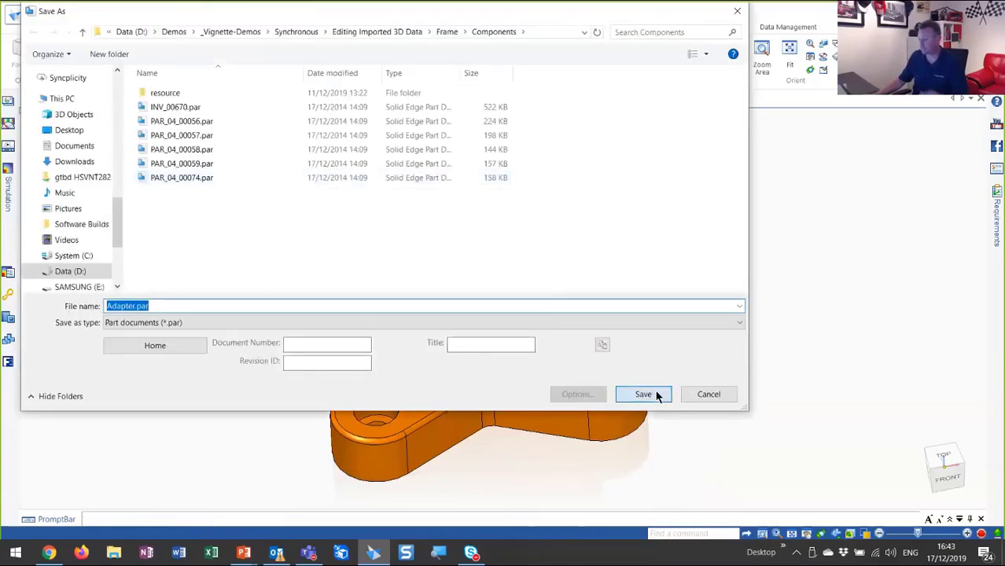
{"action": "left_click", "coordinate": [643, 394]}
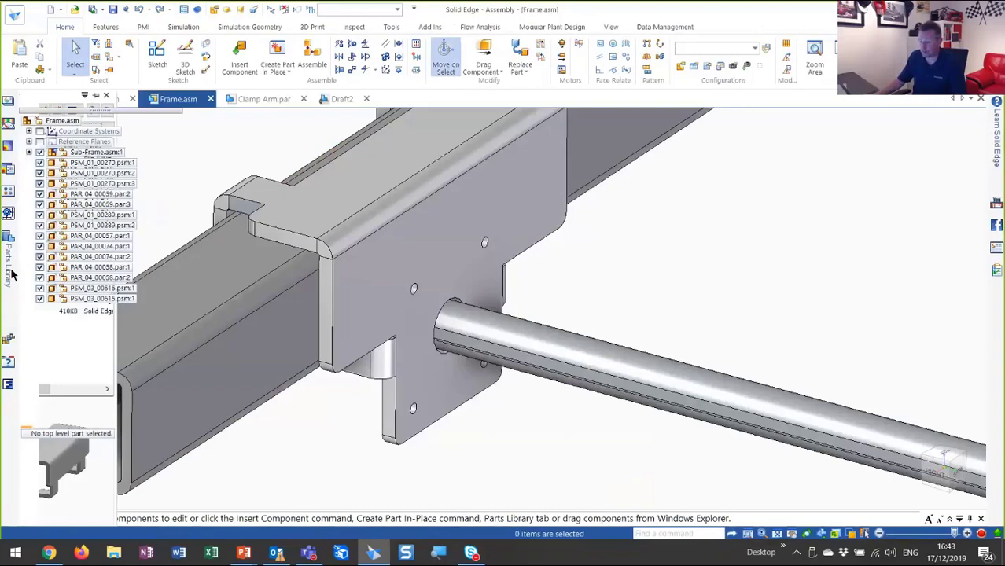
Place Adapter.par in Frame.asm from the parts library, align its bore axially with the round shaft and flip its direction.
{"action": "left_click", "coordinate": [9, 267]}
{"action": "left_click_drag", "start_coordinate": [62, 168], "coordinate": [681, 279]}
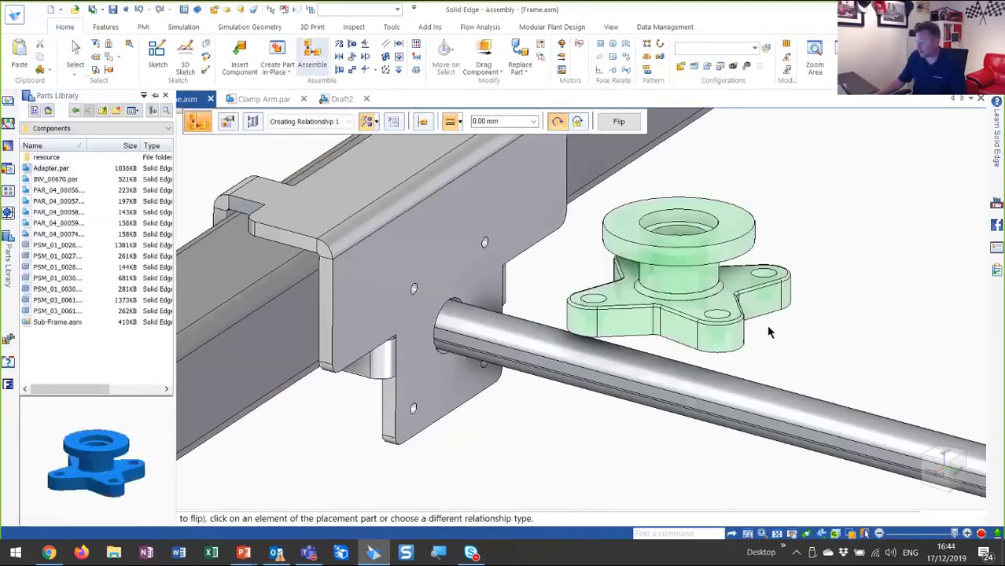
{"action": "left_click", "coordinate": [689, 230]}
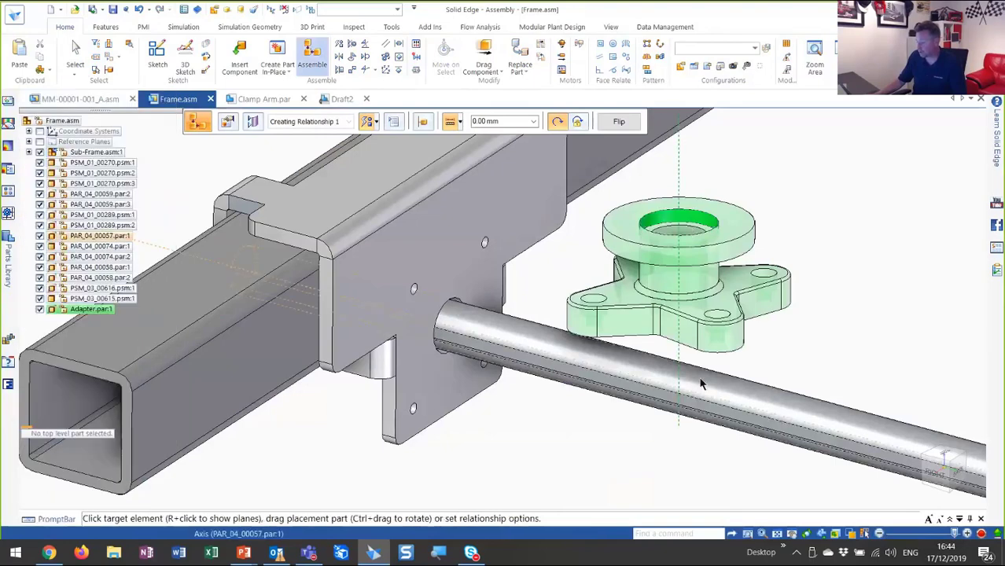
{"action": "left_click", "coordinate": [709, 352]}
{"action": "key", "text": "f"}
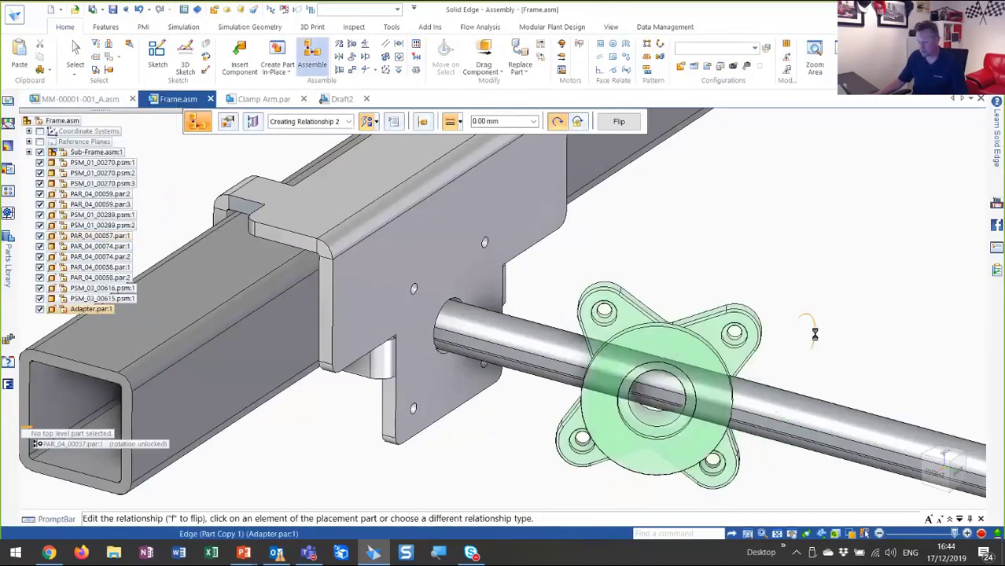
Mate the adapter's four-lobed base against the bracket face and align one base hole axially with the matching bracket hole.
{"action": "middle_click_drag", "start_coordinate": [781, 310], "coordinate": [508, 289]}
{"action": "left_click", "coordinate": [515, 273]}
{"action": "left_click", "coordinate": [413, 346]}
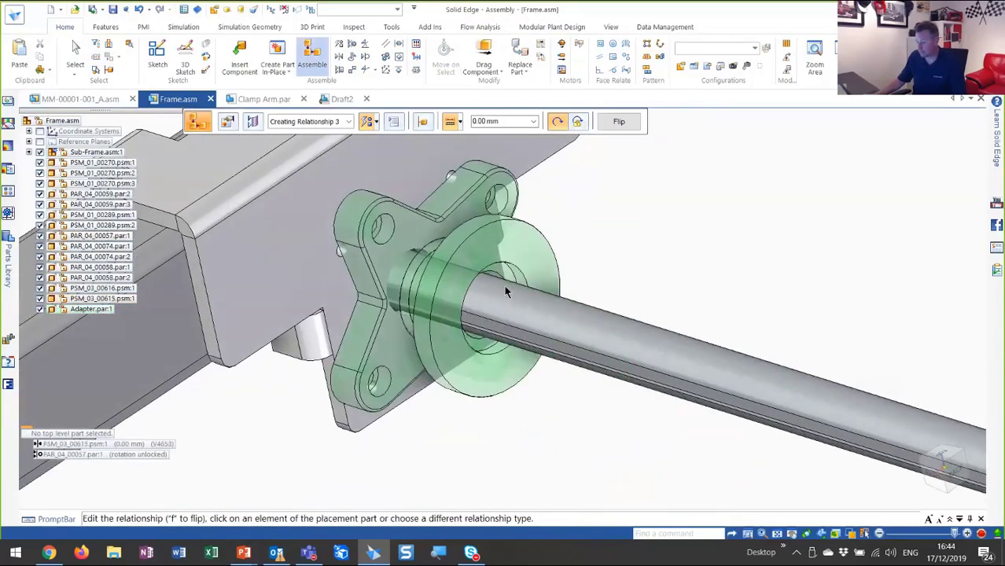
{"action": "left_click", "coordinate": [388, 231]}
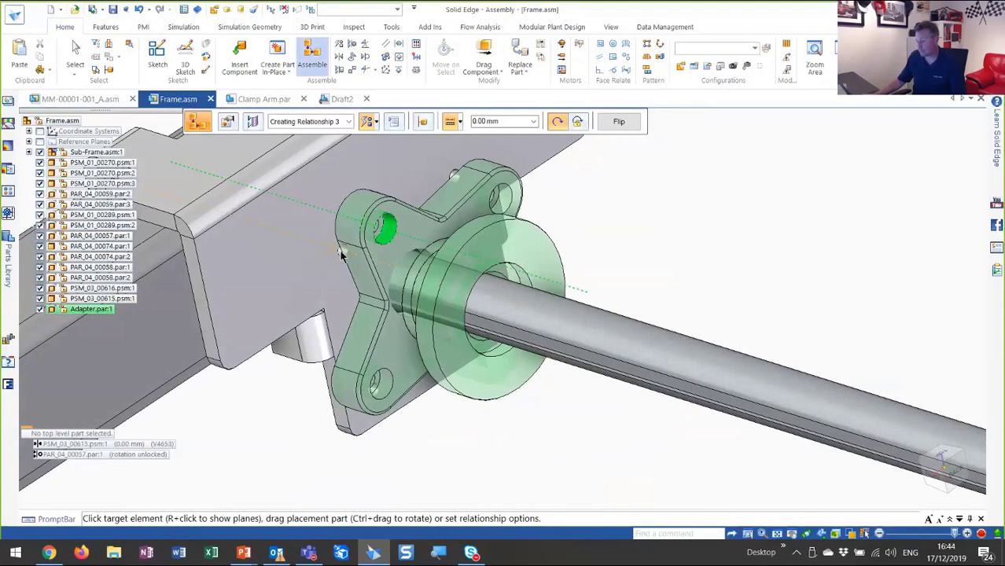
{"action": "left_click", "coordinate": [341, 251]}
{"action": "middle_click_drag", "start_coordinate": [677, 228], "coordinate": [717, 233]}
{"action": "scroll", "coordinate": [717, 228], "scroll_direction": "down", "scroll_amount": 3}
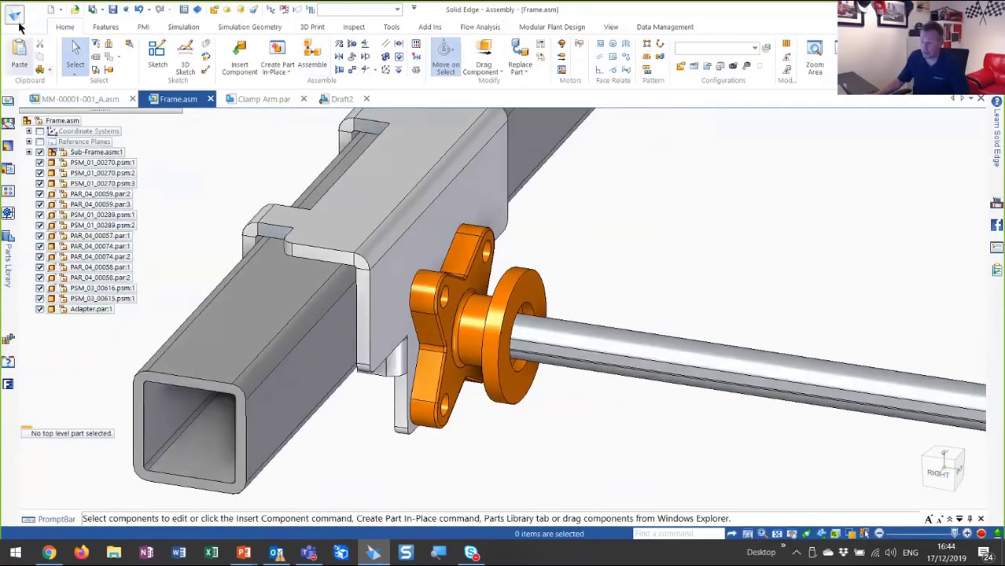
Place the gearbox INV_00670.par in the assembly from the parts library and align its bore axially with the round shaft.
{"action": "left_click", "coordinate": [10, 266]}
{"action": "left_click", "coordinate": [58, 181]}
{"action": "left_click", "coordinate": [118, 460]}
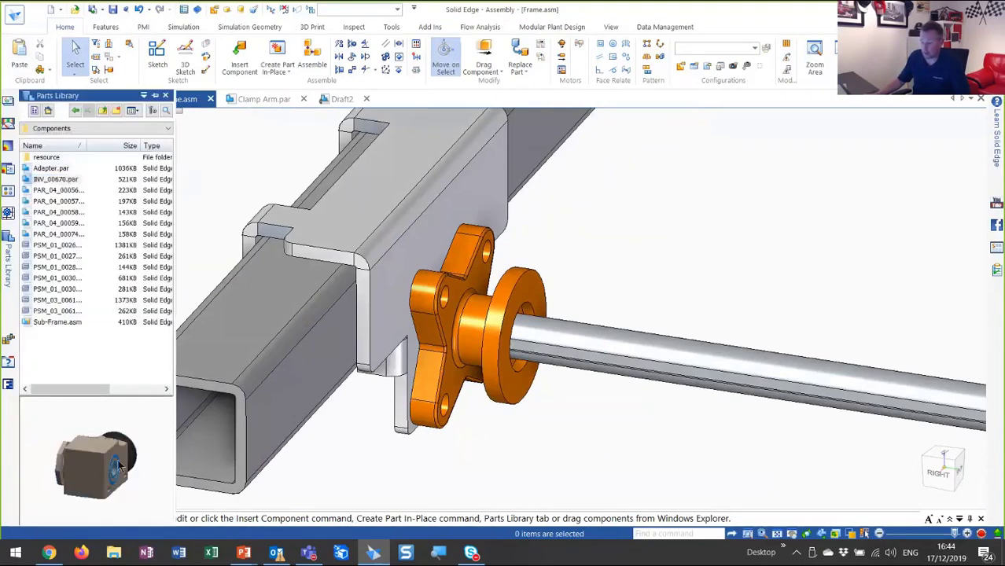
{"action": "left_click_drag", "start_coordinate": [52, 180], "coordinate": [799, 267]}
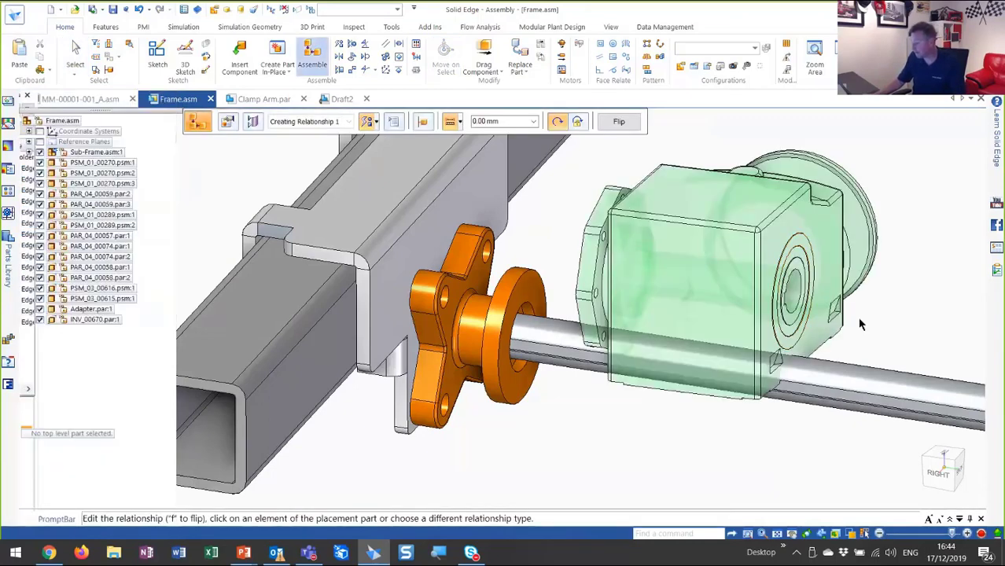
{"action": "middle_click_drag", "start_coordinate": [859, 320], "coordinate": [805, 343]}
{"action": "left_click", "coordinate": [804, 346]}
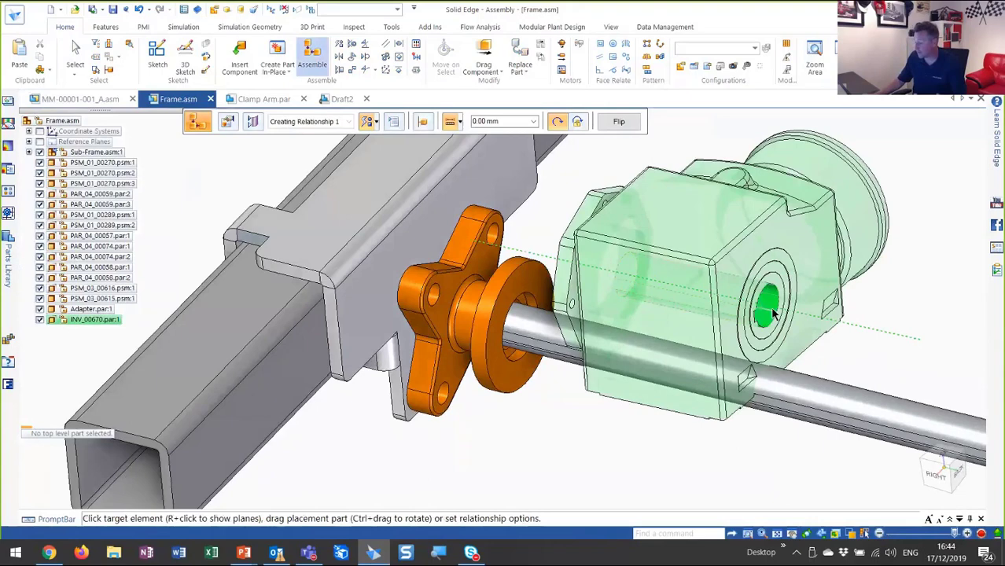
{"action": "left_click", "coordinate": [822, 389]}
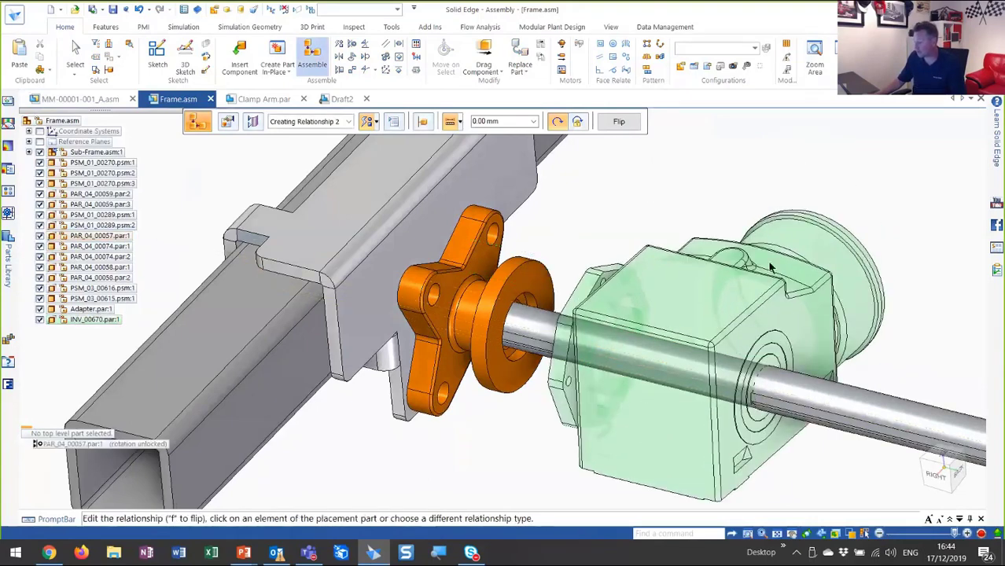
Orient the gearbox by relating its top face to the bracket's top face, and mate its mounting flange against the adapter's disc.
{"action": "left_click", "coordinate": [659, 261]}
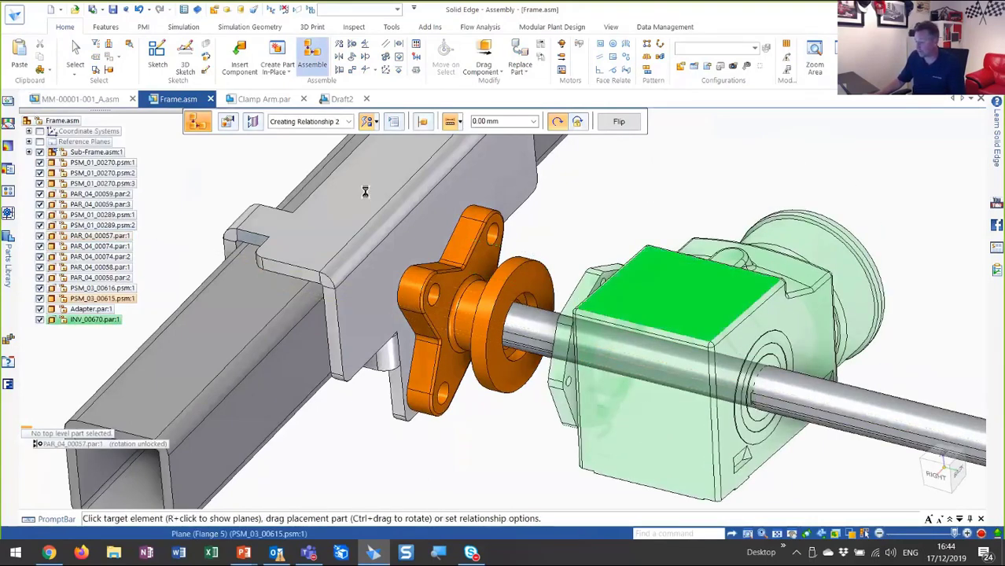
{"action": "left_click", "coordinate": [365, 192]}
{"action": "left_click", "coordinate": [576, 279]}
{"action": "middle_click_drag", "start_coordinate": [592, 236], "coordinate": [786, 272]}
{"action": "left_click", "coordinate": [787, 264]}
{"action": "key", "text": "Escape"}
Edit Adapter.par in place and extrude the gearbox's octagonal flange face, including its holes, across the adapter's round disc.
{"action": "middle_click_drag", "start_coordinate": [885, 221], "coordinate": [413, 243]}
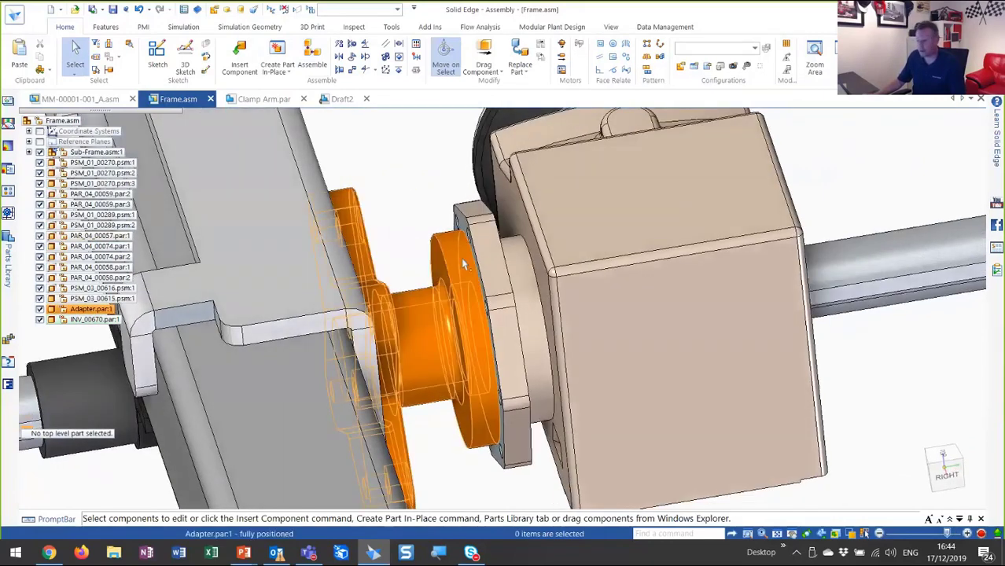
{"action": "middle_click_drag", "start_coordinate": [464, 265], "coordinate": [517, 301]}
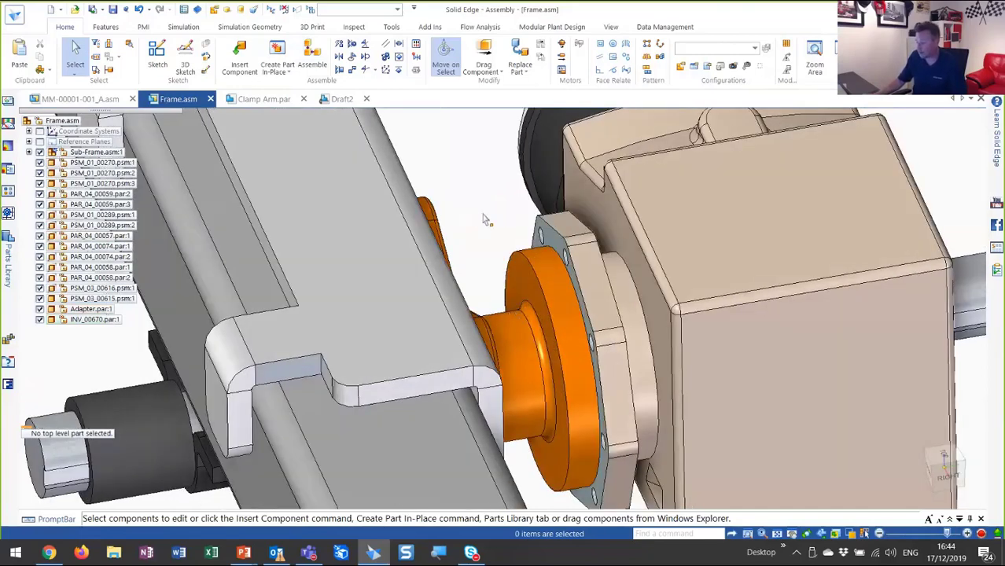
{"action": "double_click", "coordinate": [516, 301]}
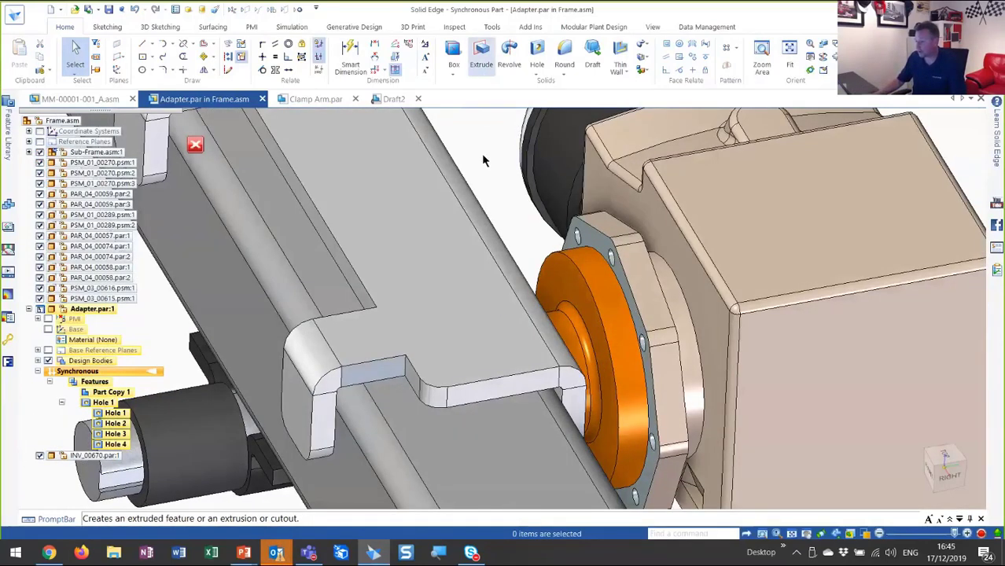
{"action": "middle_click_drag", "start_coordinate": [482, 154], "coordinate": [494, 189]}
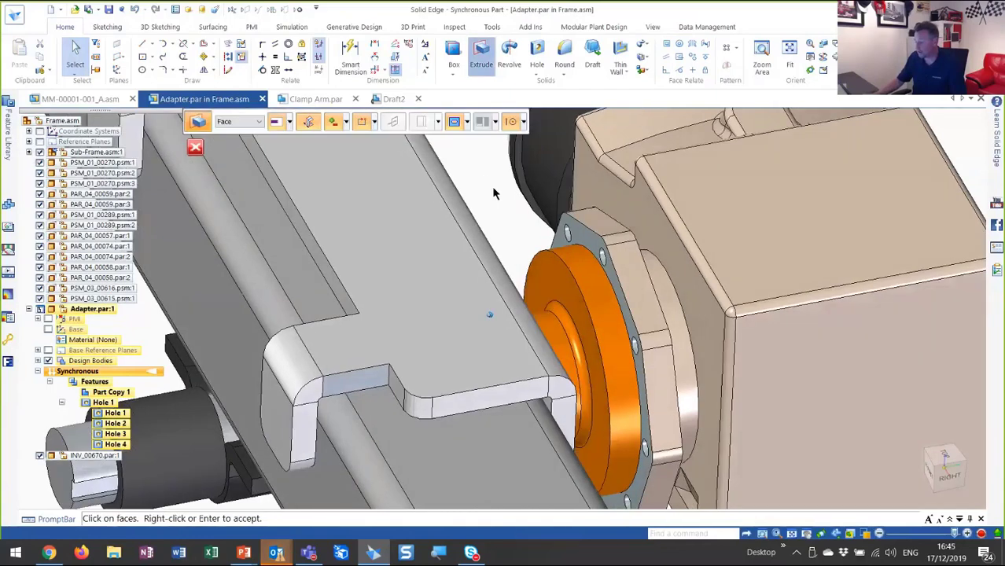
{"action": "scroll", "coordinate": [563, 220], "scroll_direction": "up", "scroll_amount": 1}
{"action": "left_click", "coordinate": [565, 225]}
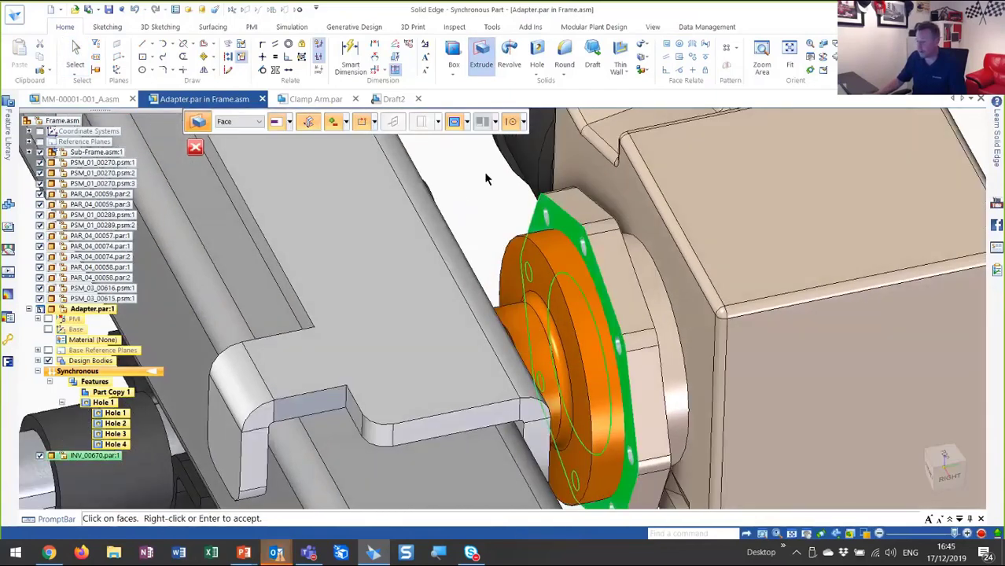
{"action": "right_click", "coordinate": [495, 206]}
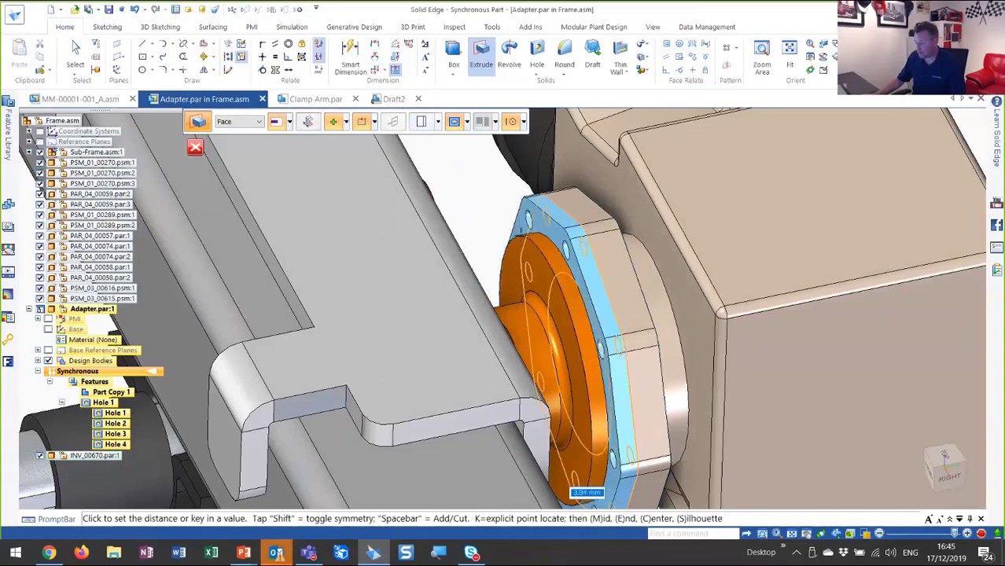
{"action": "left_click", "coordinate": [508, 203]}
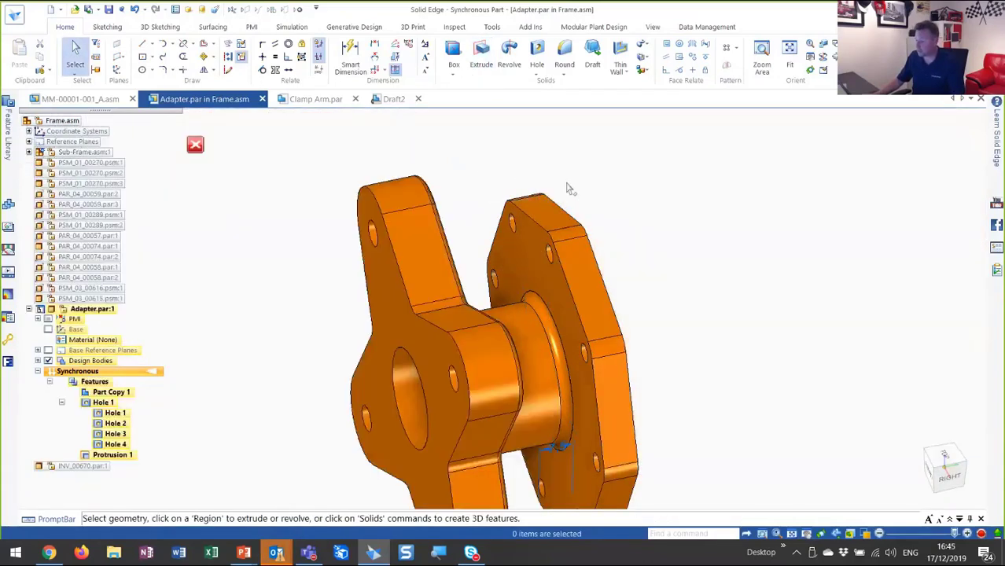
Show the surrounding assembly components around the edited adapter again and return to Frame.asm.
{"action": "middle_click_drag", "start_coordinate": [571, 189], "coordinate": [669, 211]}
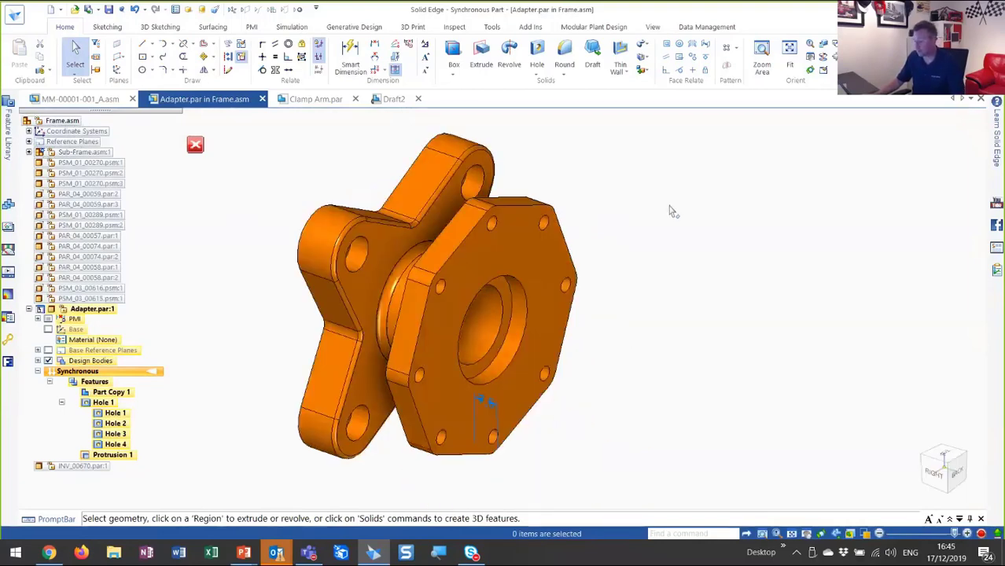
{"action": "key", "text": "ctrl+shift+p"}
{"action": "scroll", "coordinate": [694, 123], "scroll_direction": "down", "scroll_amount": 3}
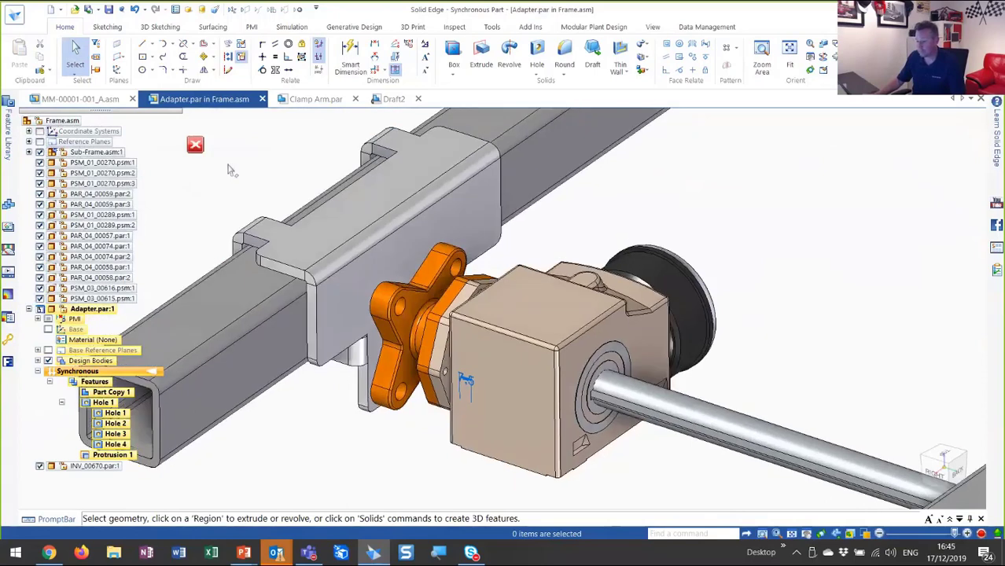
{"action": "left_click", "coordinate": [195, 144]}
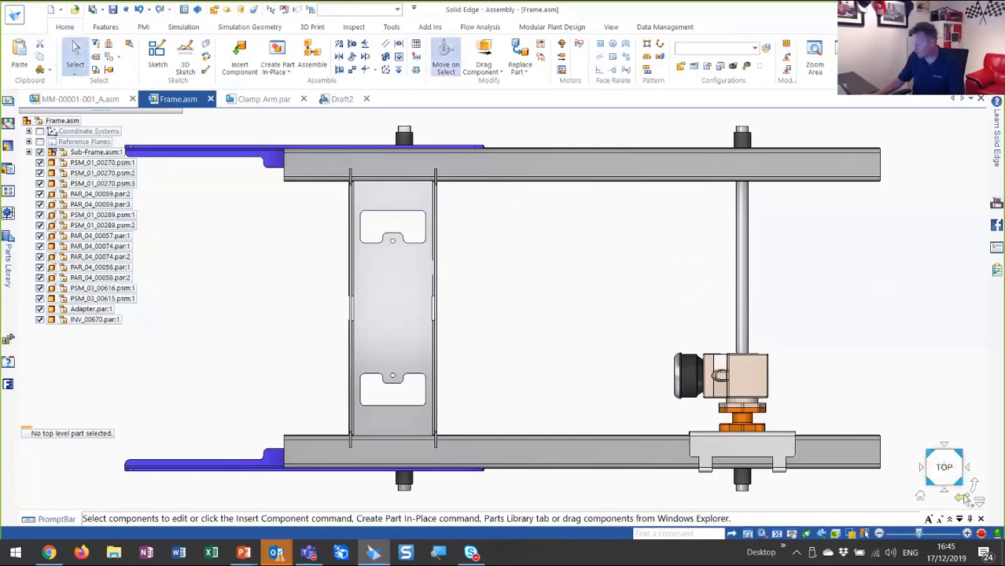
From a rotated top view, select the gearbox body and motor faces without the mounting flange and move them 20 mm along the shaft.
{"action": "left_click", "coordinate": [963, 498]}
{"action": "scroll", "coordinate": [537, 425], "scroll_direction": "up", "scroll_amount": 5}
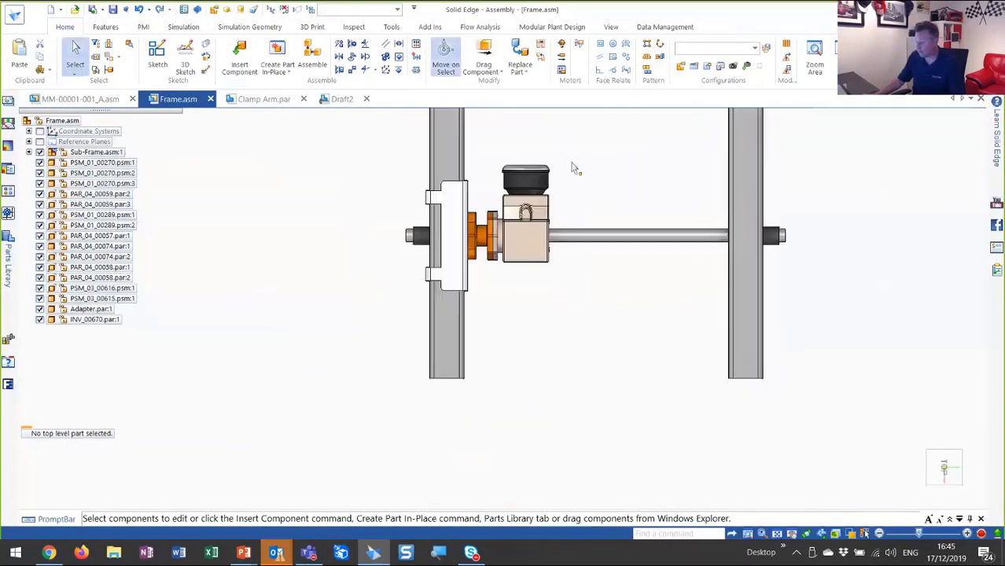
{"action": "scroll", "coordinate": [616, 197], "scroll_direction": "down", "scroll_amount": 1}
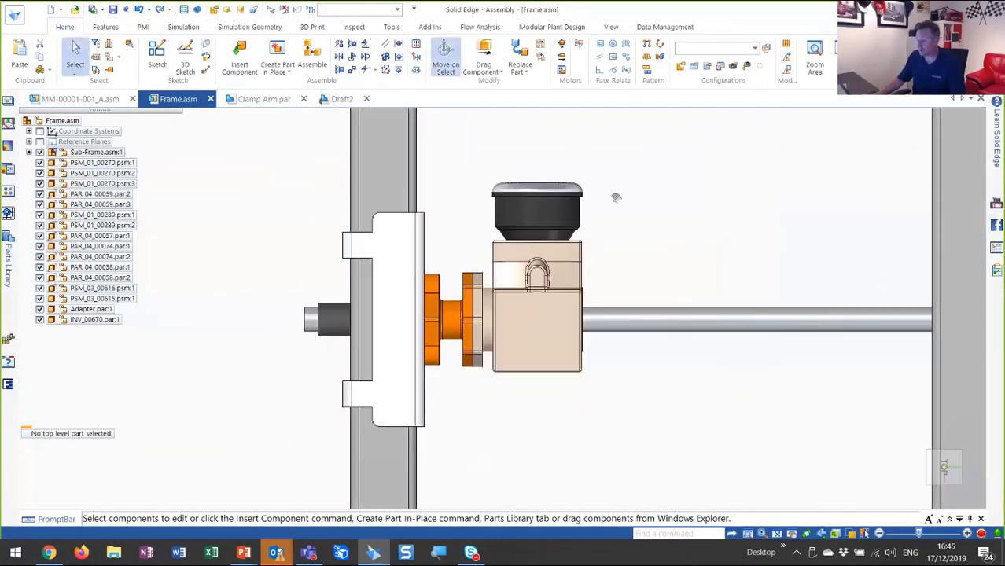
{"action": "scroll", "coordinate": [616, 197], "scroll_direction": "up", "scroll_amount": 2}
{"action": "scroll", "coordinate": [611, 191], "scroll_direction": "down", "scroll_amount": 1}
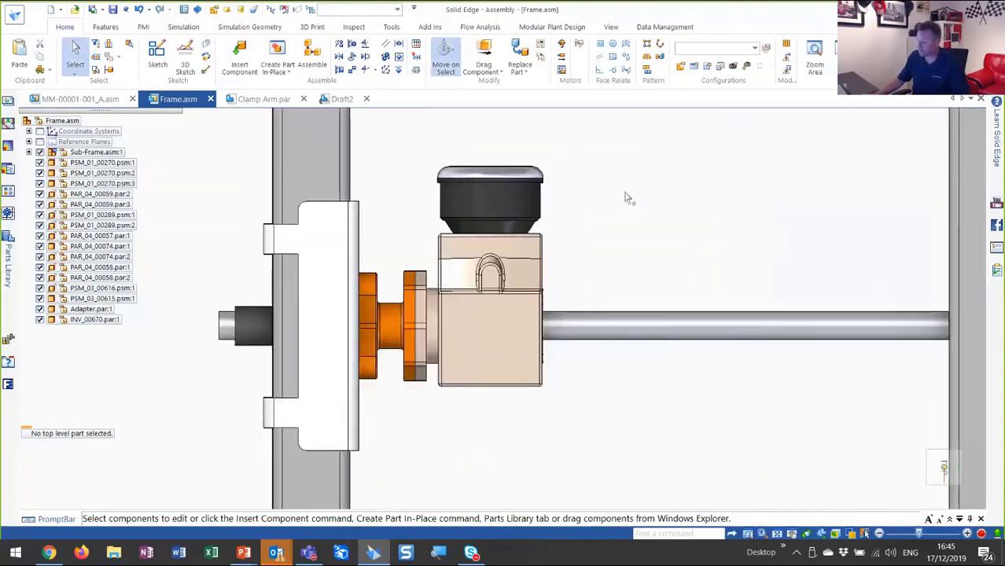
{"action": "left_click_drag", "start_coordinate": [633, 145], "coordinate": [444, 392]}
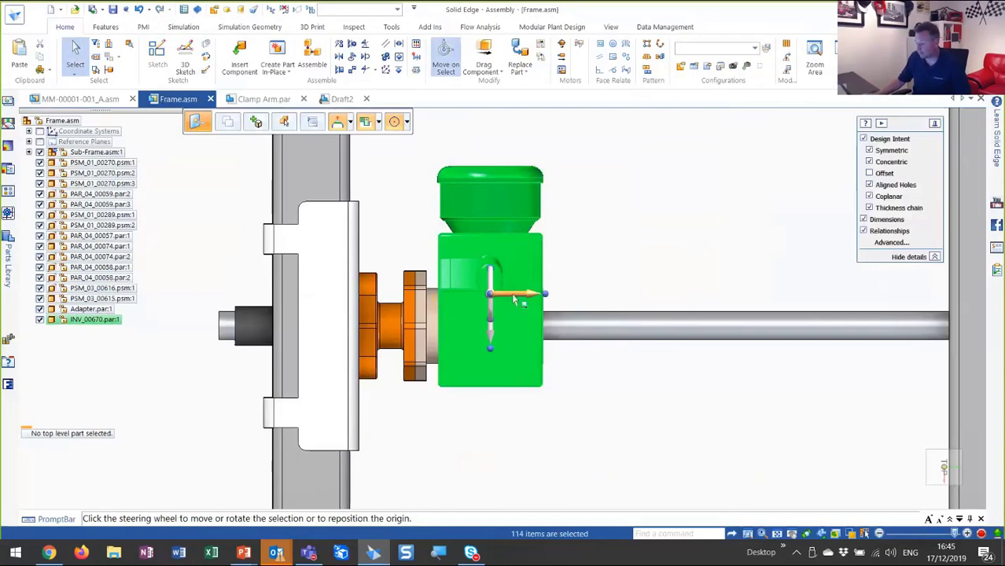
{"action": "left_click", "coordinate": [515, 295]}
{"action": "left_click", "coordinate": [498, 299]}
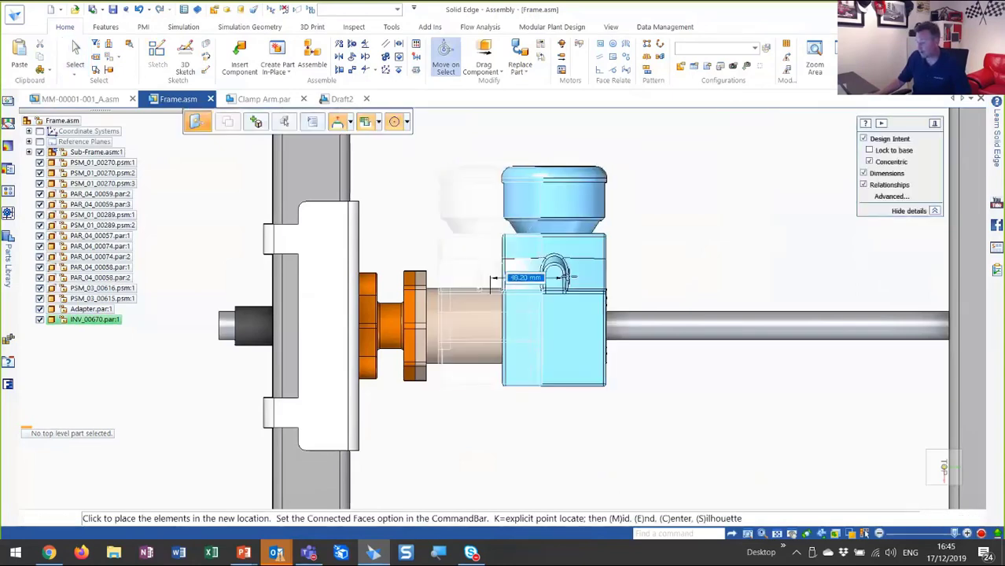
{"action": "type", "text": "20"}
{"action": "key", "text": "Return"}
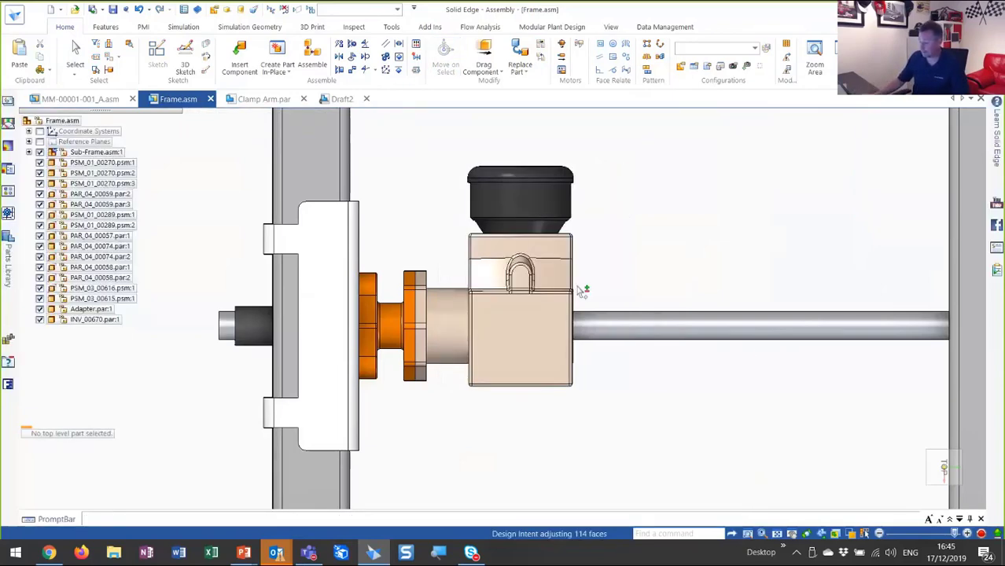
{"action": "left_click", "coordinate": [581, 291]}
{"action": "left_click", "coordinate": [644, 442]}
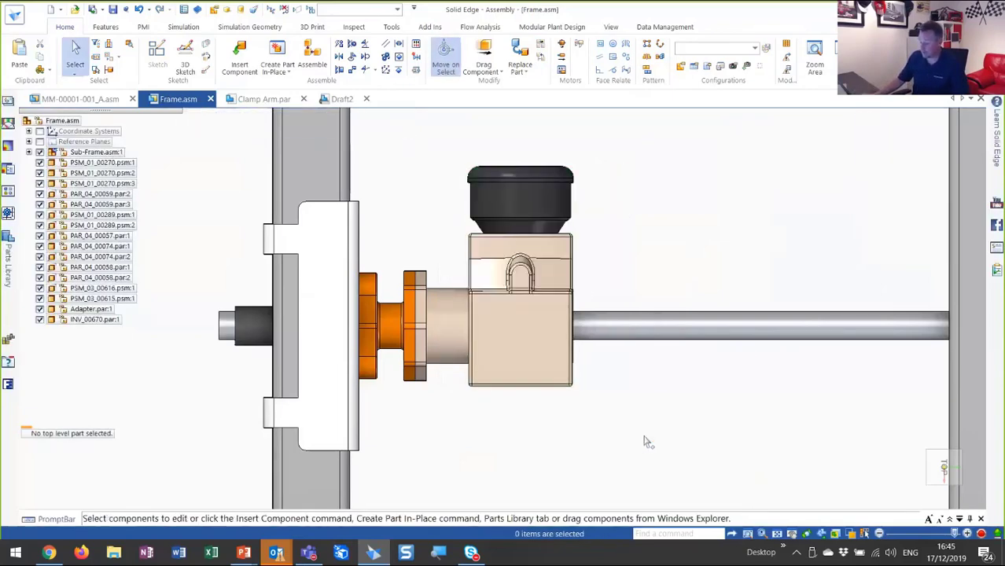
Select the adapter's octagonal plate together with the gearbox's mounting flange and move both 15 mm along the shaft toward the gearbox.
{"action": "left_click", "coordinate": [442, 405]}
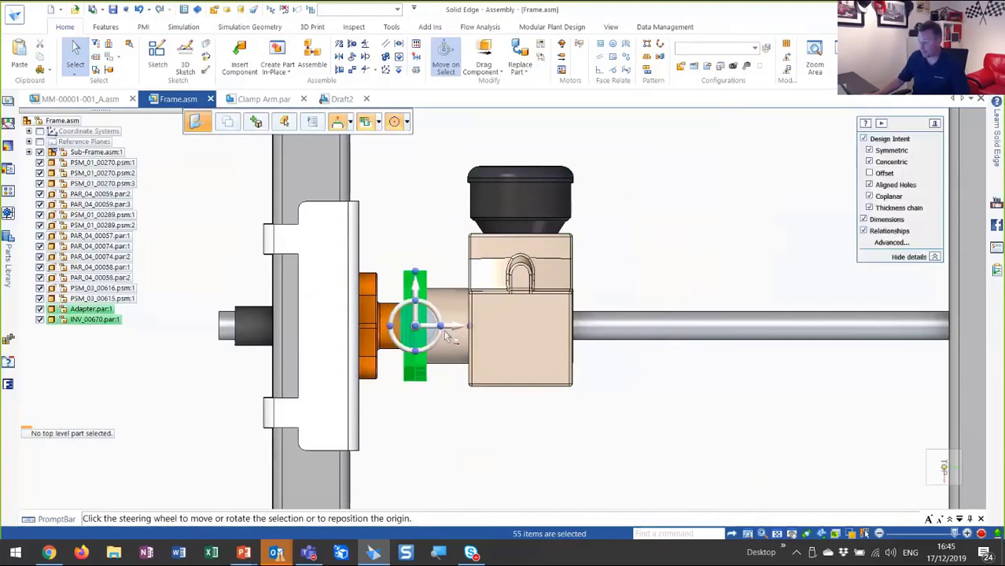
{"action": "left_click", "coordinate": [420, 358]}
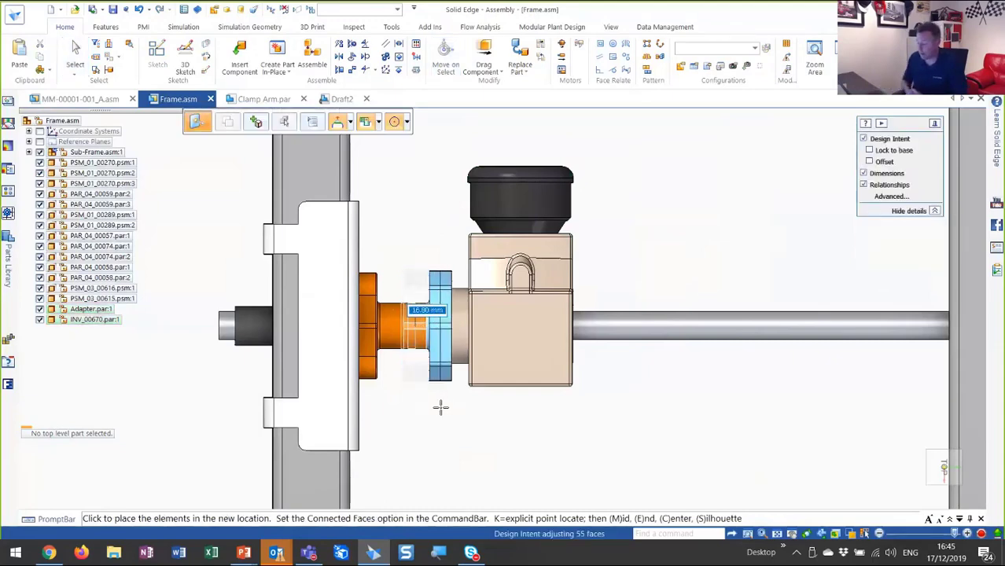
{"action": "type", "text": "15"}
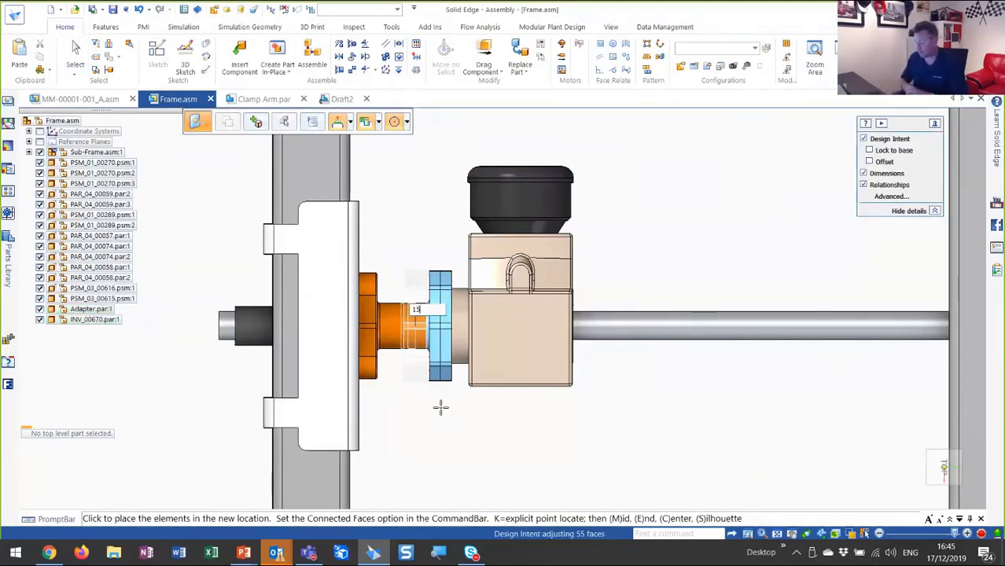
{"action": "key", "text": "Return"}
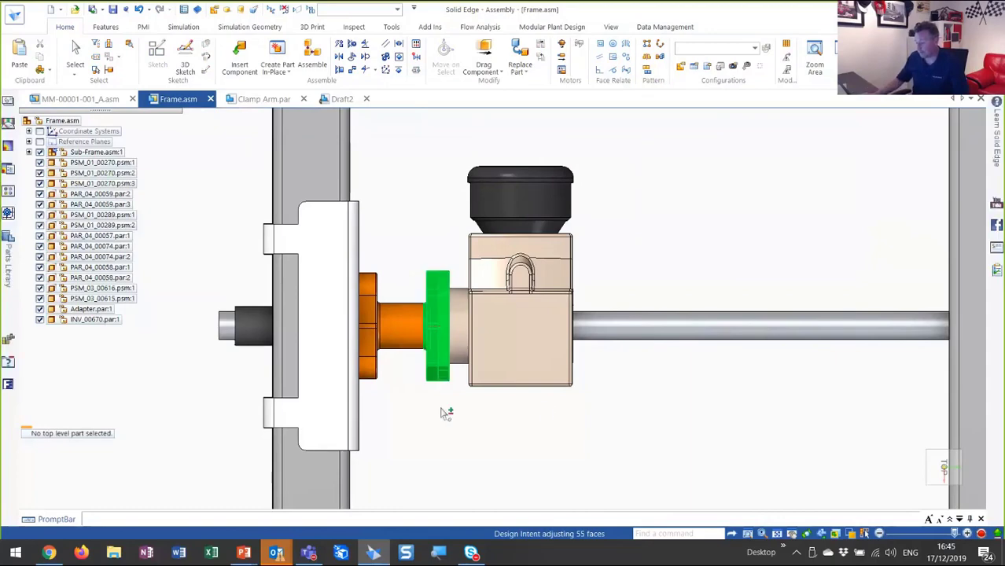
{"action": "left_click", "coordinate": [563, 425]}
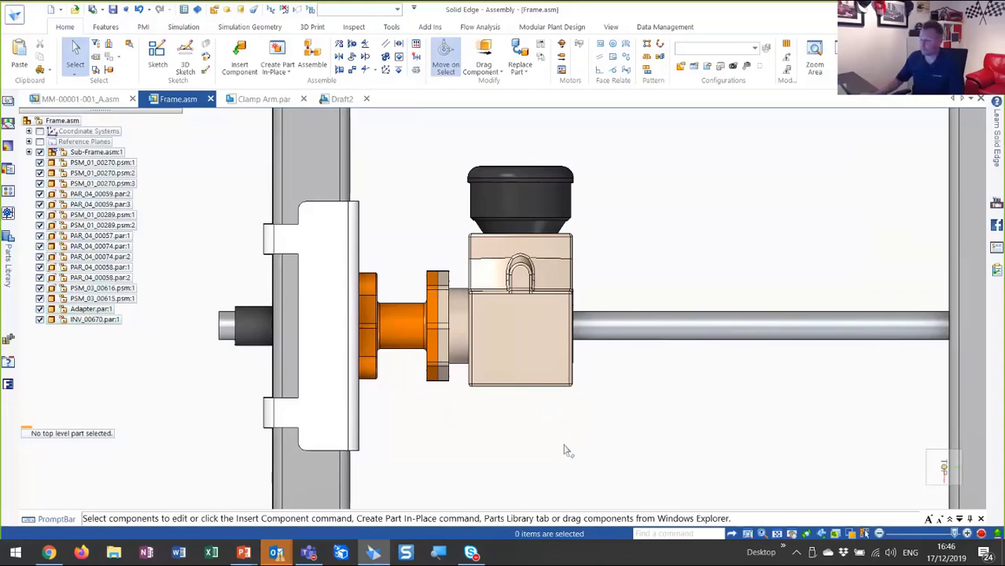
{"action": "key", "text": "ctrl+i"}
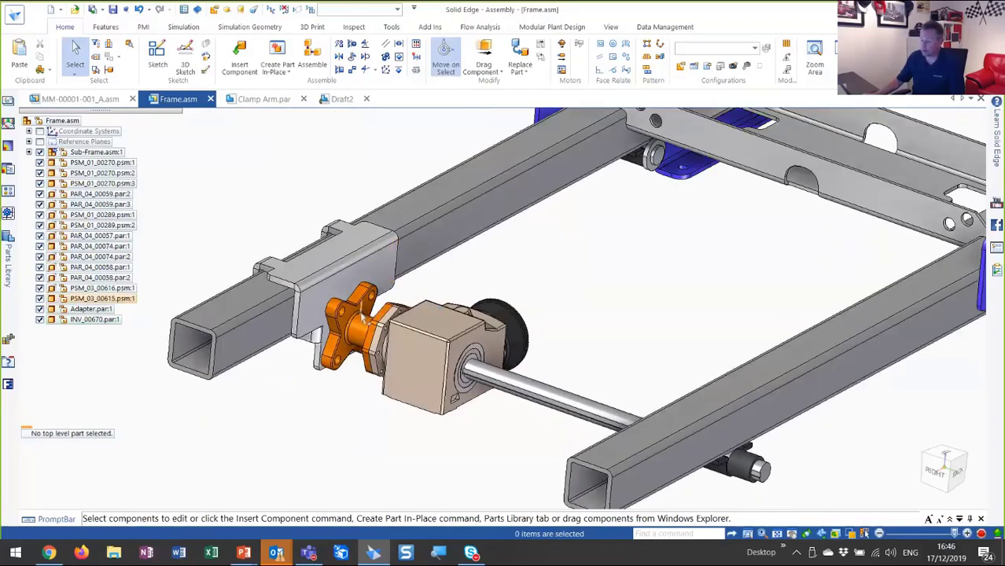
{"action": "middle_click_drag", "start_coordinate": [718, 281], "coordinate": [696, 283]}
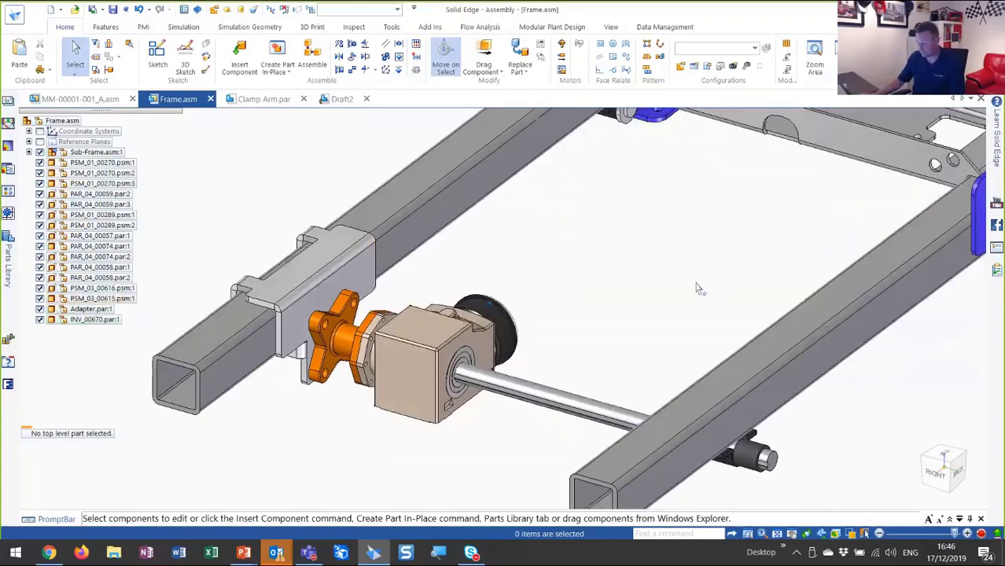
{"action": "scroll", "coordinate": [696, 283], "scroll_direction": "down", "scroll_amount": 2}
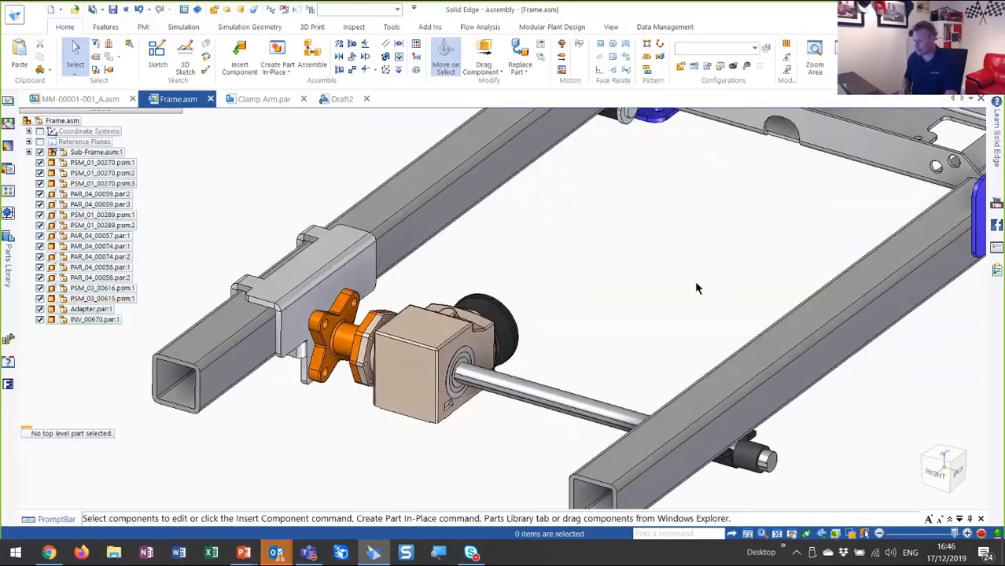
Switch to the PowerPoint slide show and advance past the Synchronous Technology slide.
{"action": "key", "text": "alt+Tab"}
{"action": "key", "text": "Tab"}
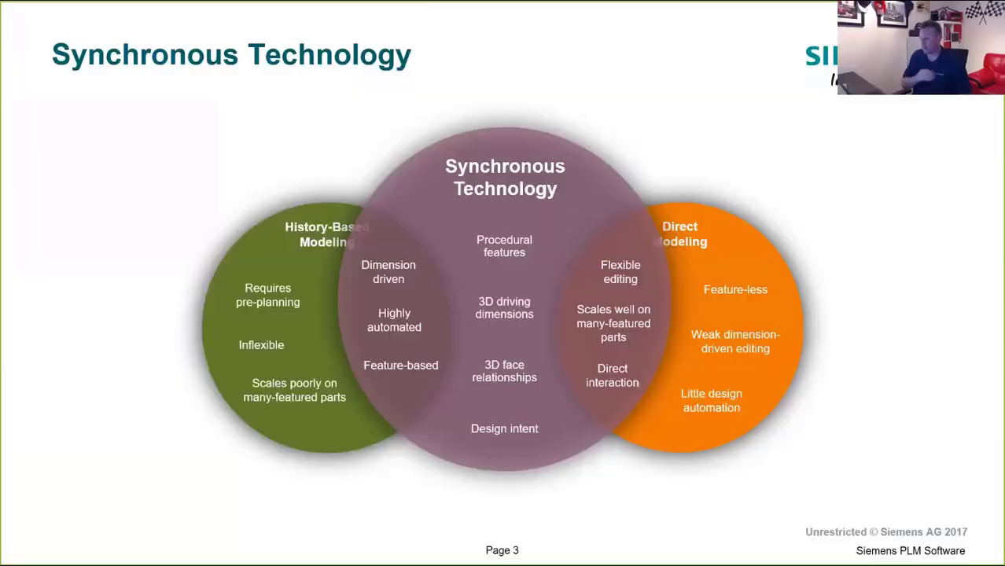
{"action": "key", "text": "Right"}
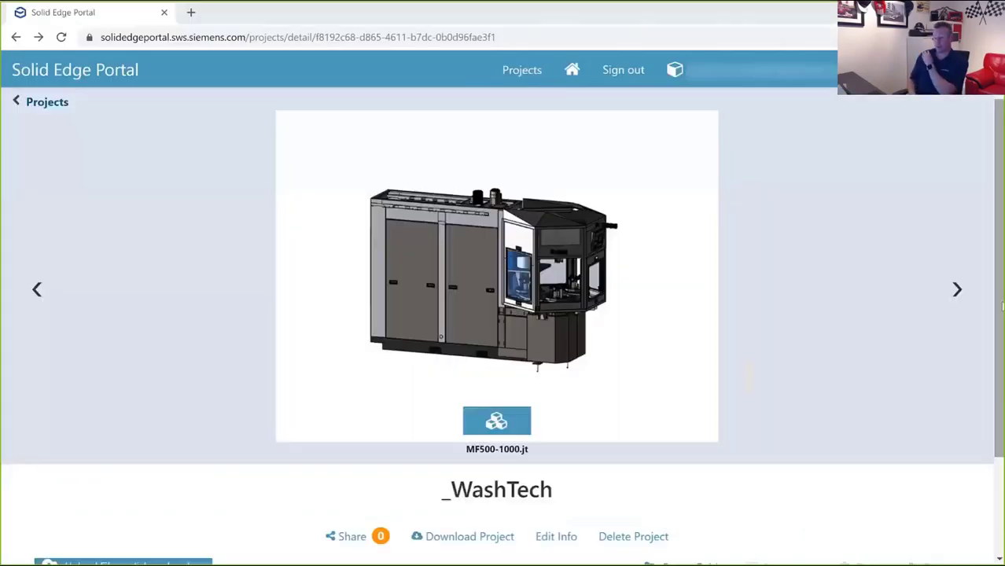
{"action": "scroll", "coordinate": [504, 314], "scroll_direction": "down", "scroll_amount": 3}
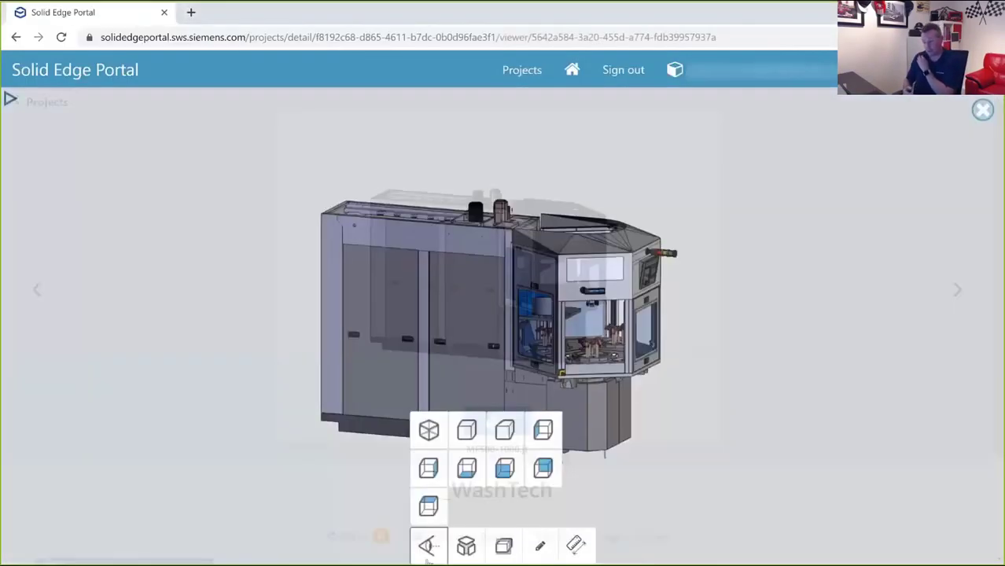
{"action": "left_click_drag", "start_coordinate": [505, 486], "coordinate": [422, 449]}
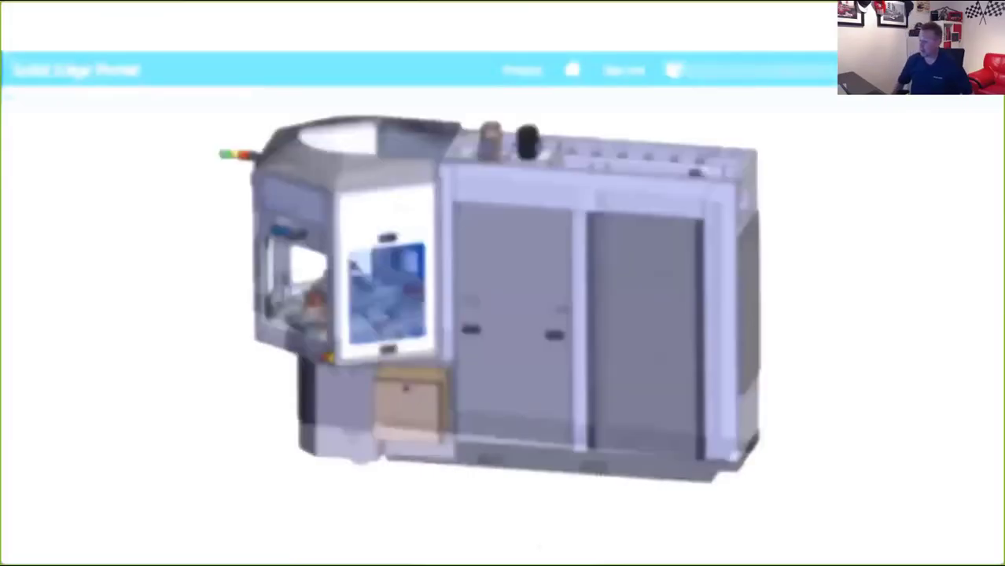
{"action": "left_click", "coordinate": [468, 541]}
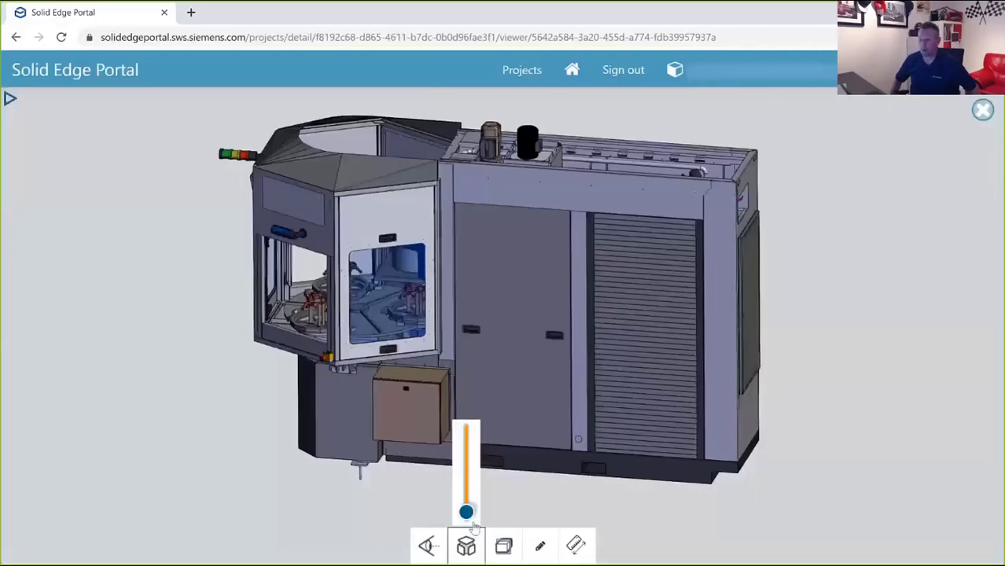
{"action": "left_click_drag", "start_coordinate": [472, 525], "coordinate": [471, 517]}
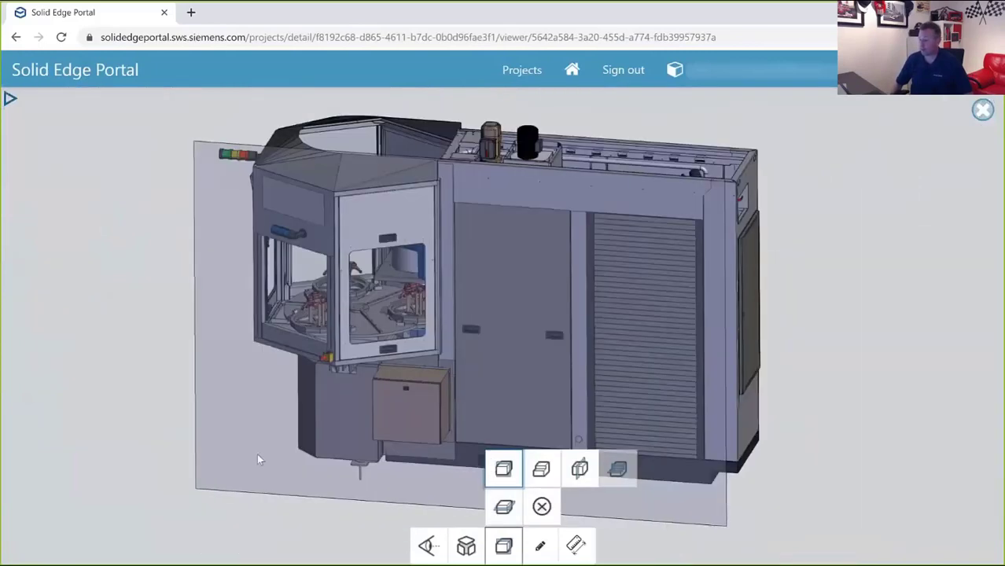
{"action": "left_click_drag", "start_coordinate": [257, 453], "coordinate": [346, 172]}
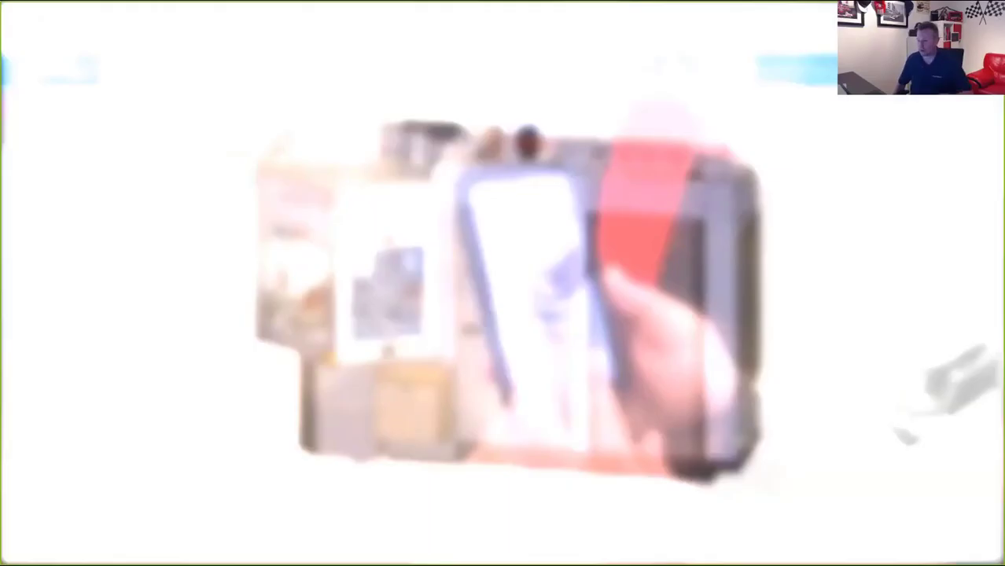